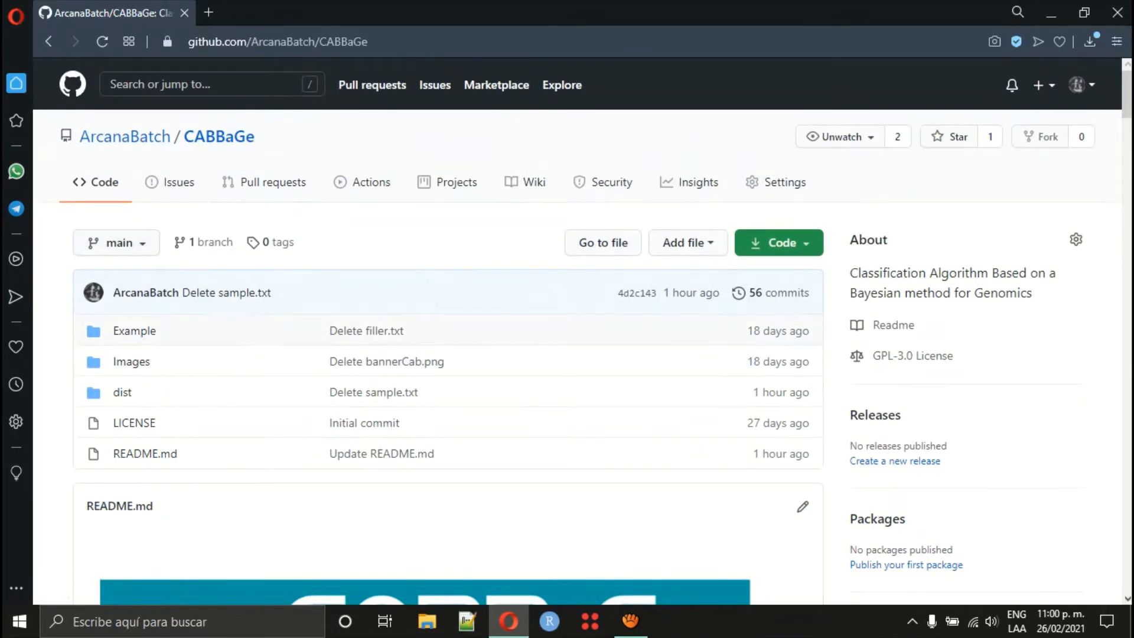
Review the CABBaGe repository's README down to its worked example, and check the contents of the Example folder.
scroll(567, 331, "down", 15)
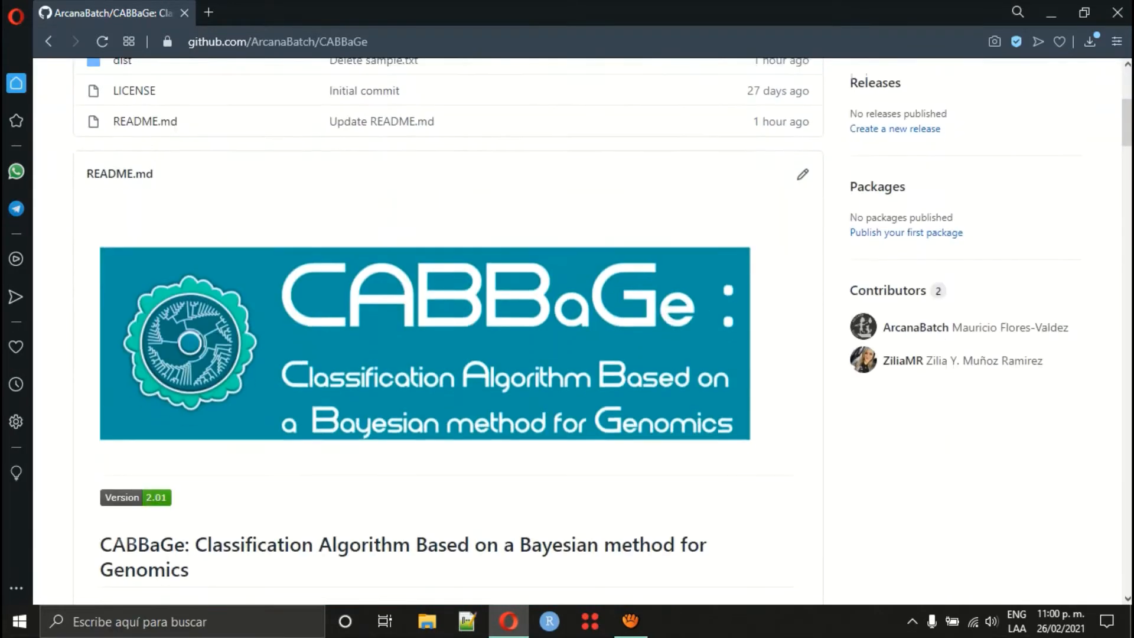
scroll(567, 331, "down", 20)
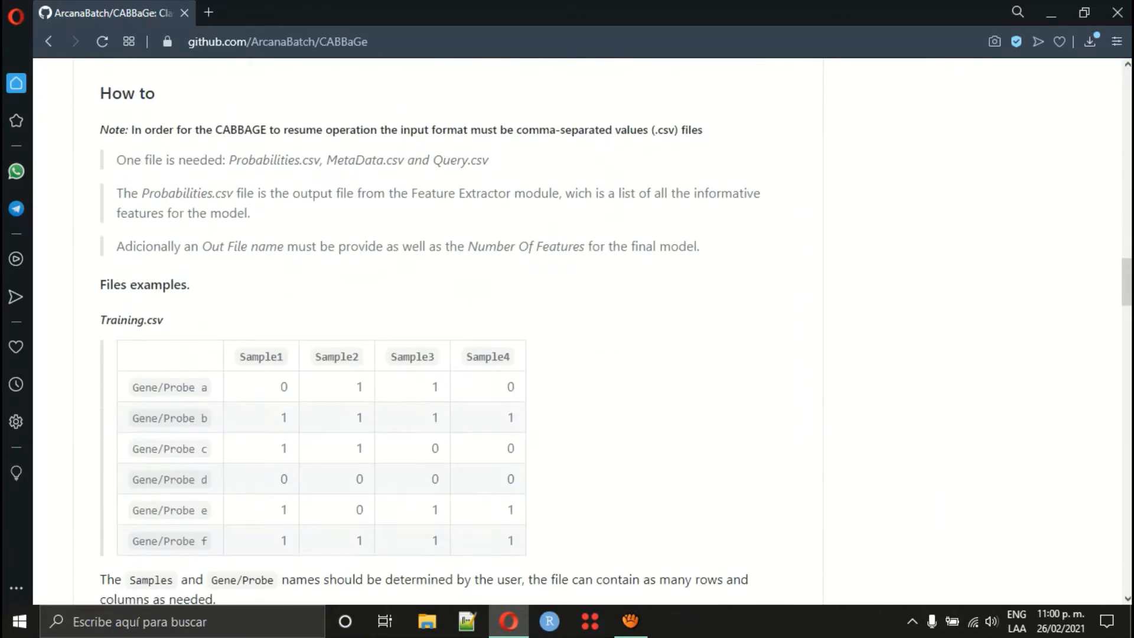
scroll(567, 330, "down", 20)
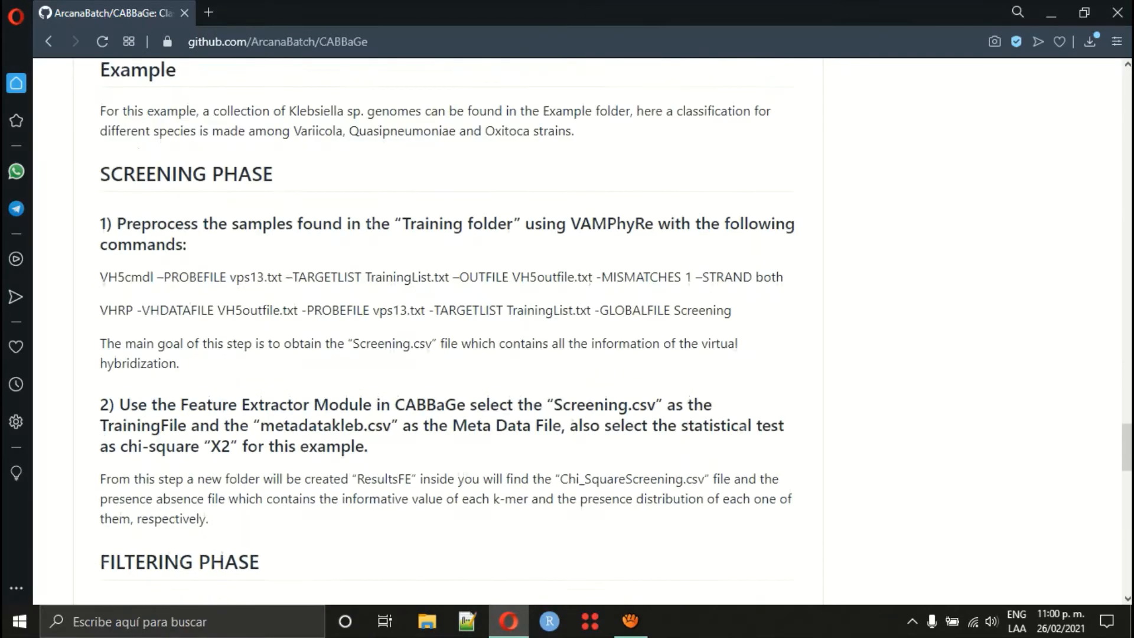
scroll(567, 330, "up", 10)
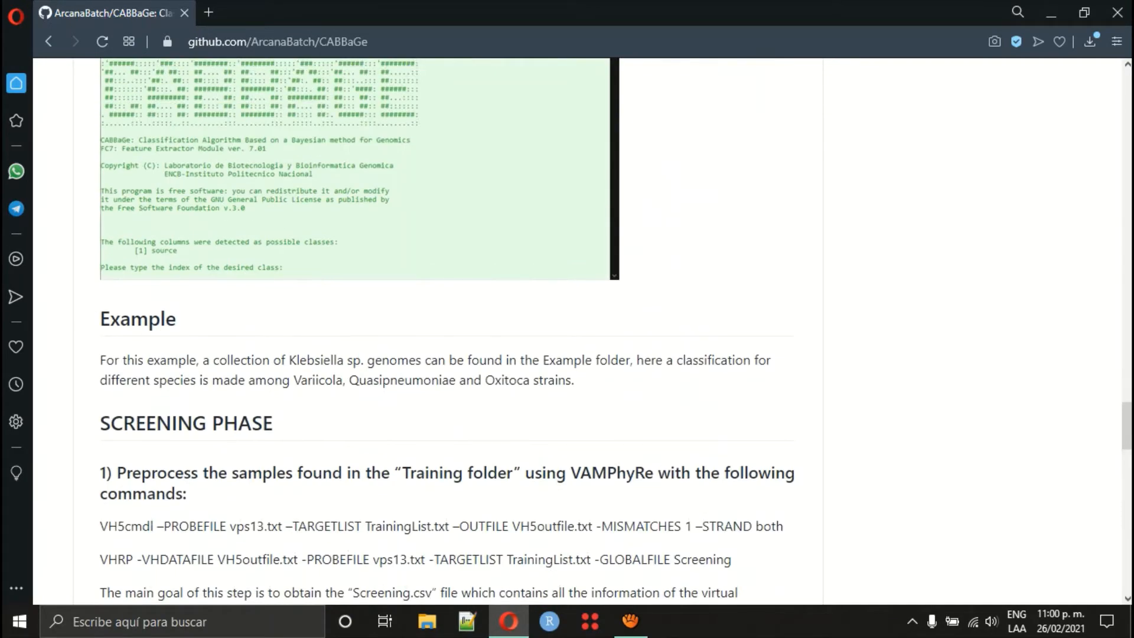
scroll(567, 331, "down", 20)
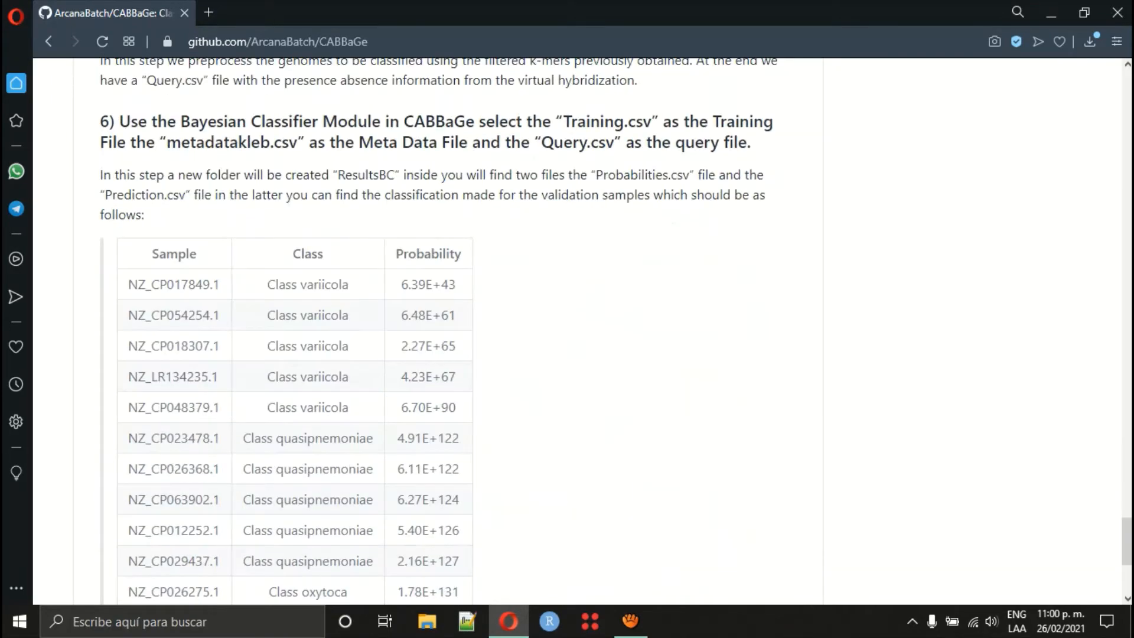
scroll(567, 331, "down", 5)
scroll(567, 331, "up", 20)
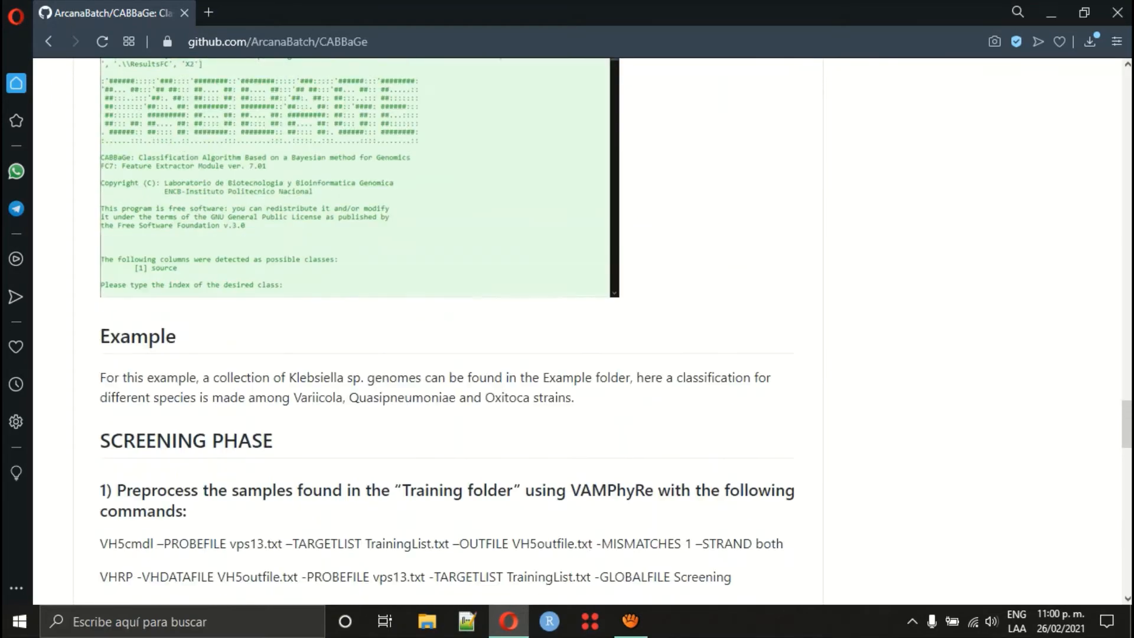
scroll(567, 331, "up", 20)
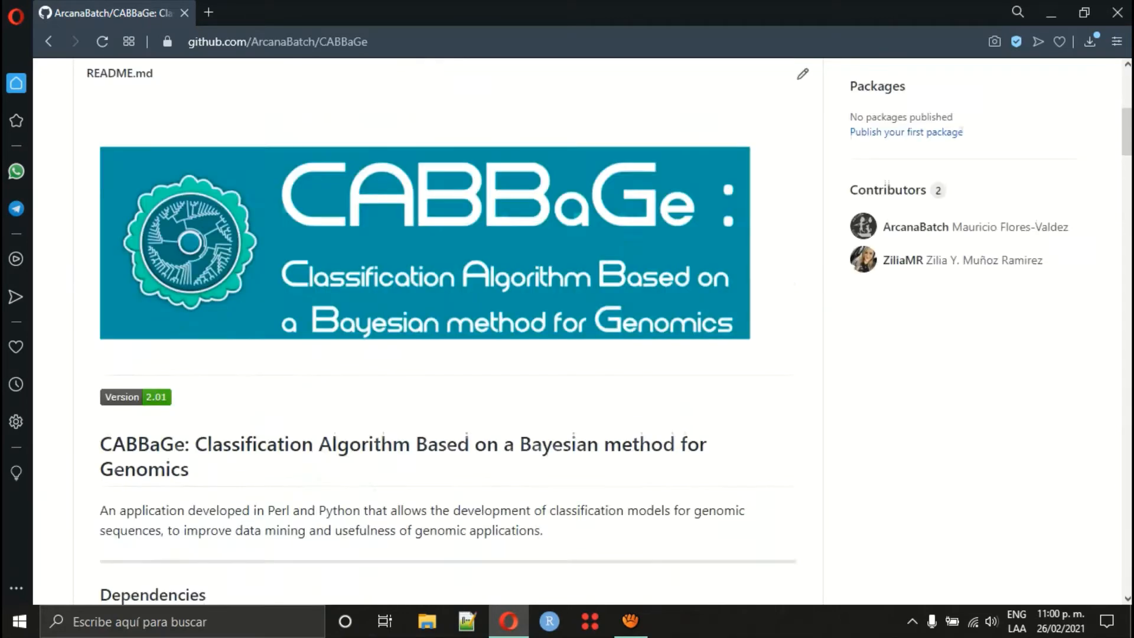
scroll(567, 331, "up", 6)
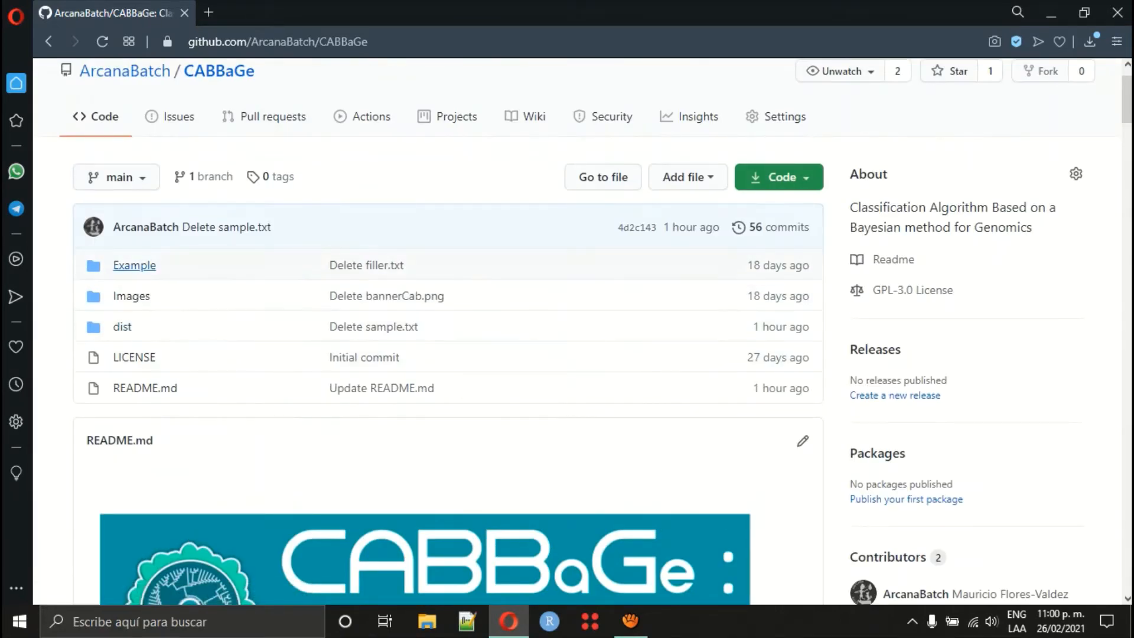
left_click(135, 265)
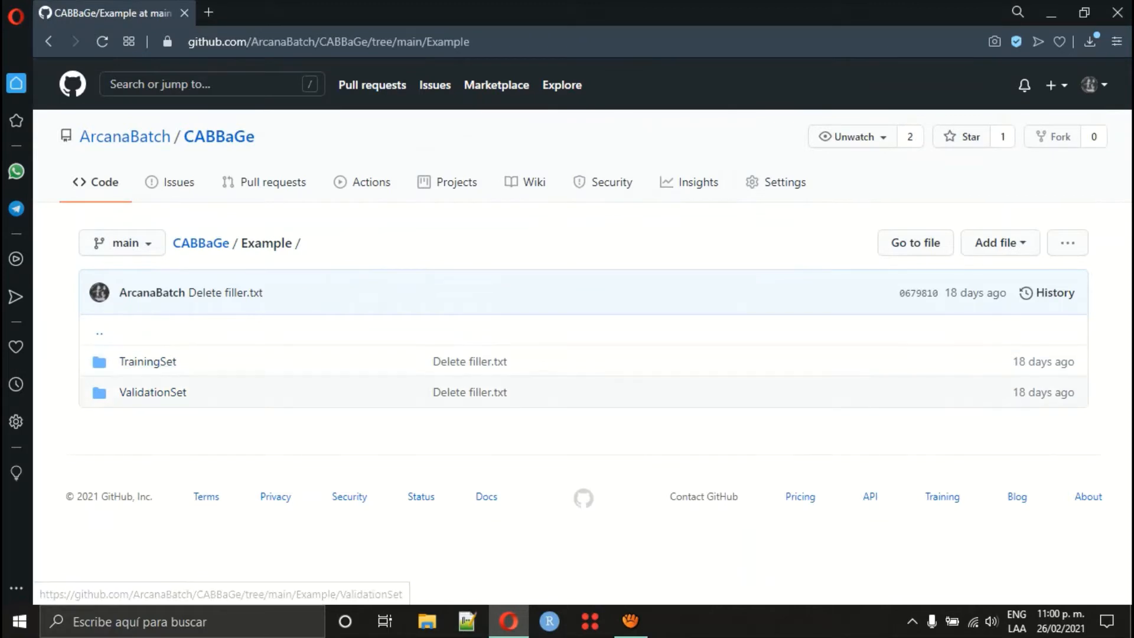
left_click(48, 41)
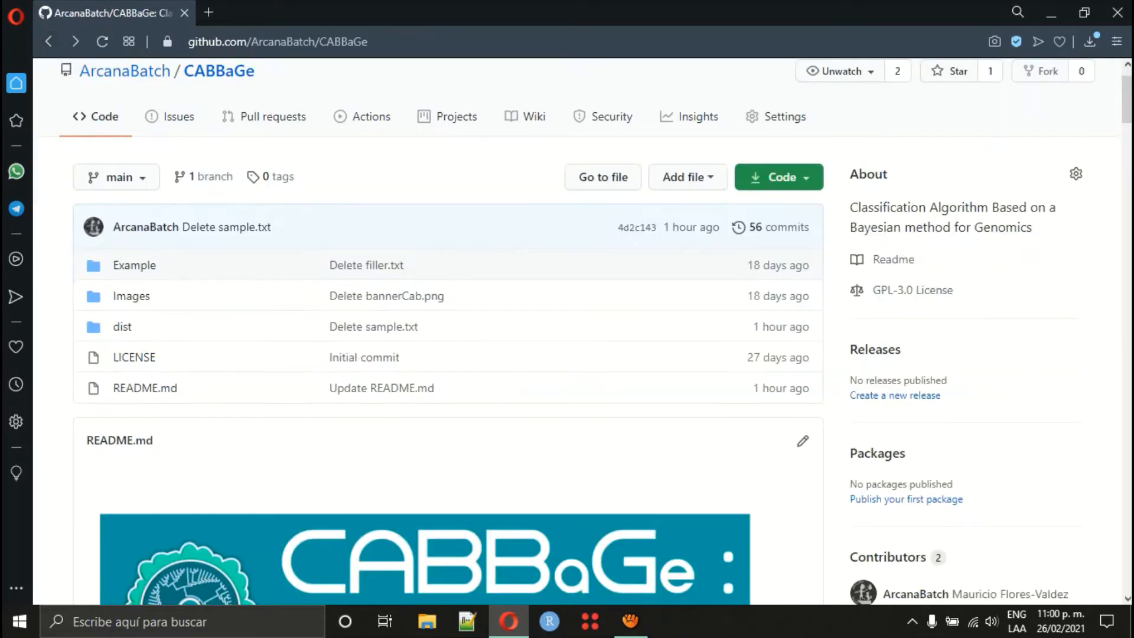
Download CABBAGEGUI.zip from the repository's dist folder and save it to the desktop.
left_click(122, 326)
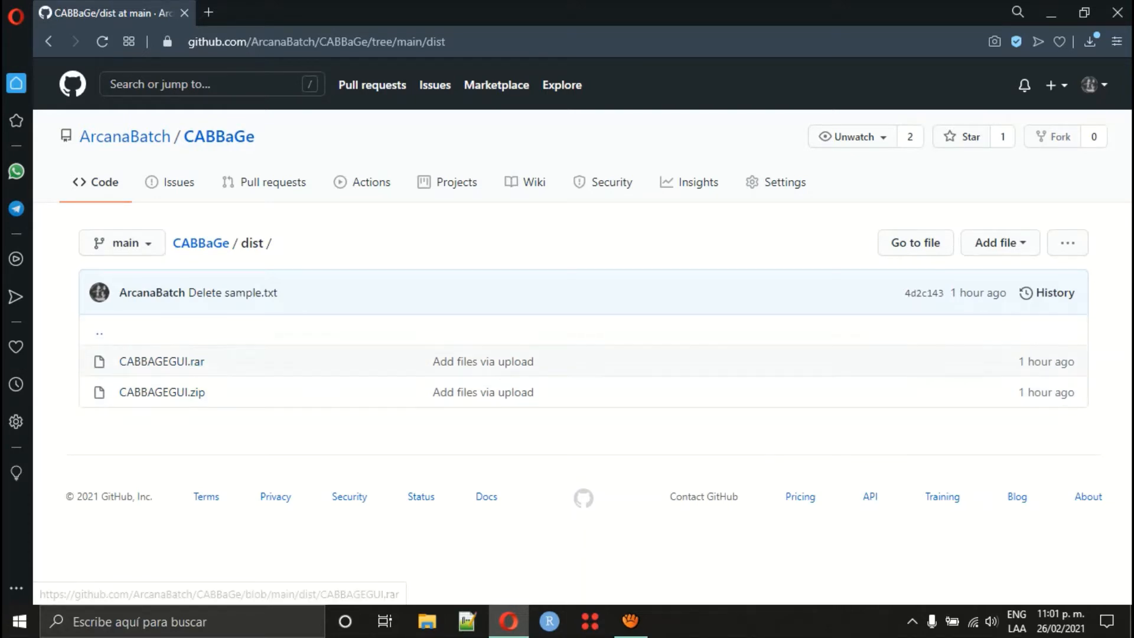
left_click(162, 392)
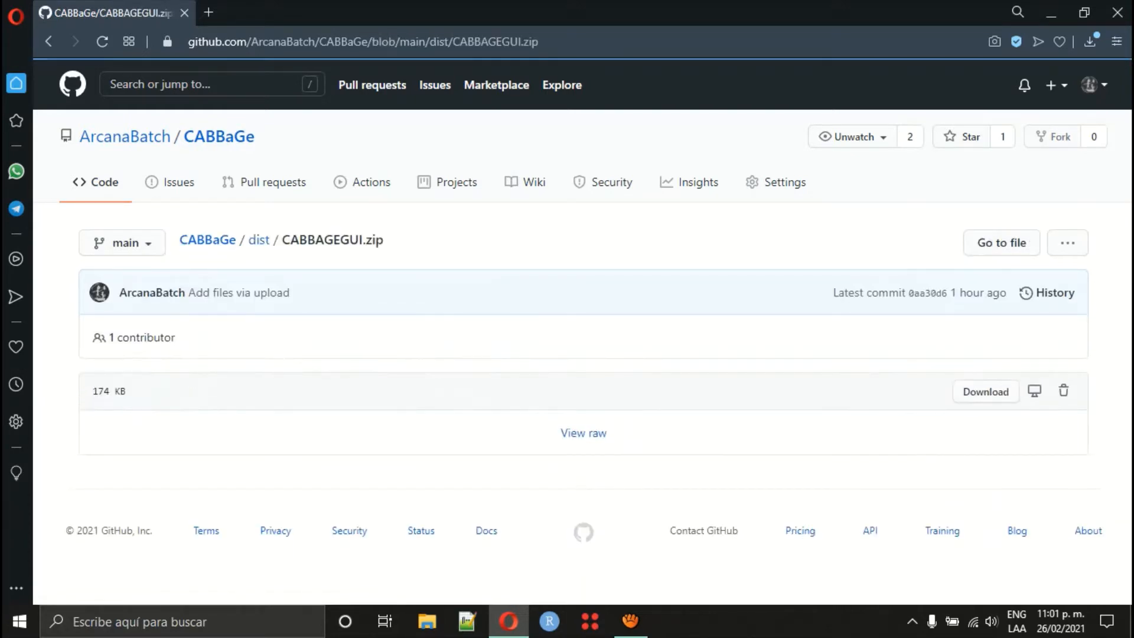
left_click(583, 433)
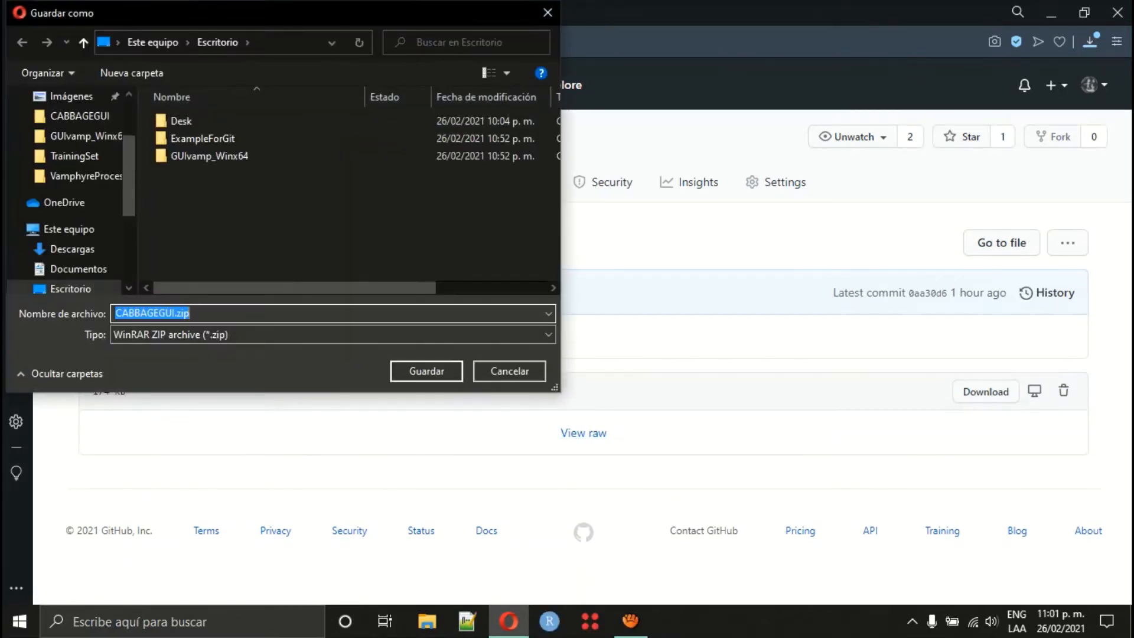
left_click(425, 371)
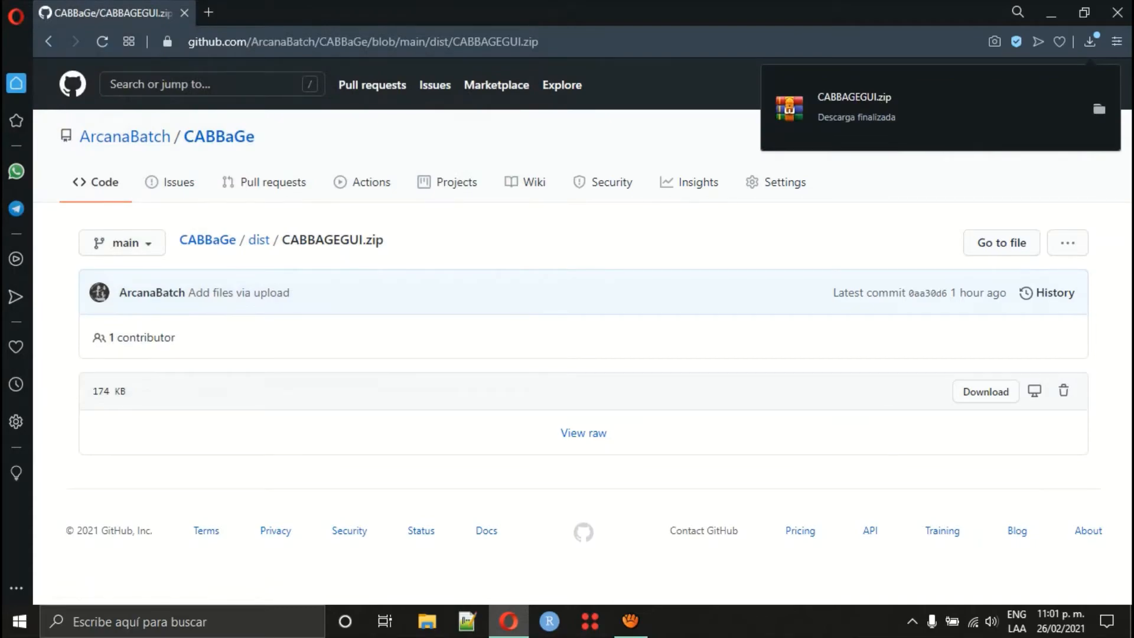
Extract CABBAGEGUI.zip directly onto the desktop.
left_click(1050, 13)
left_click(32, 526)
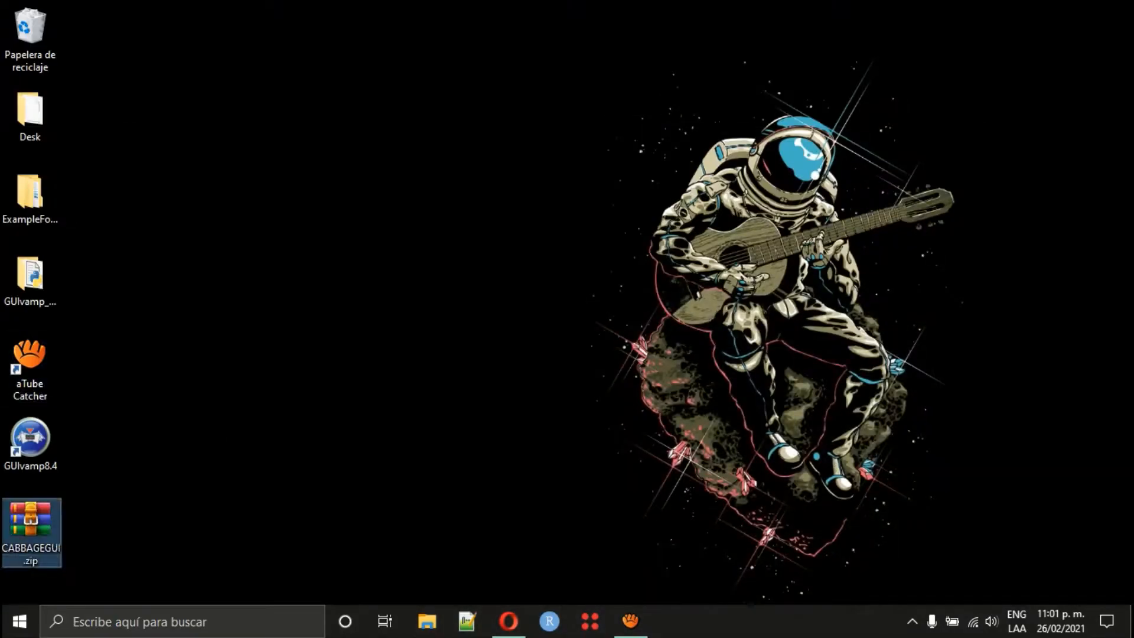
right_click(25, 524)
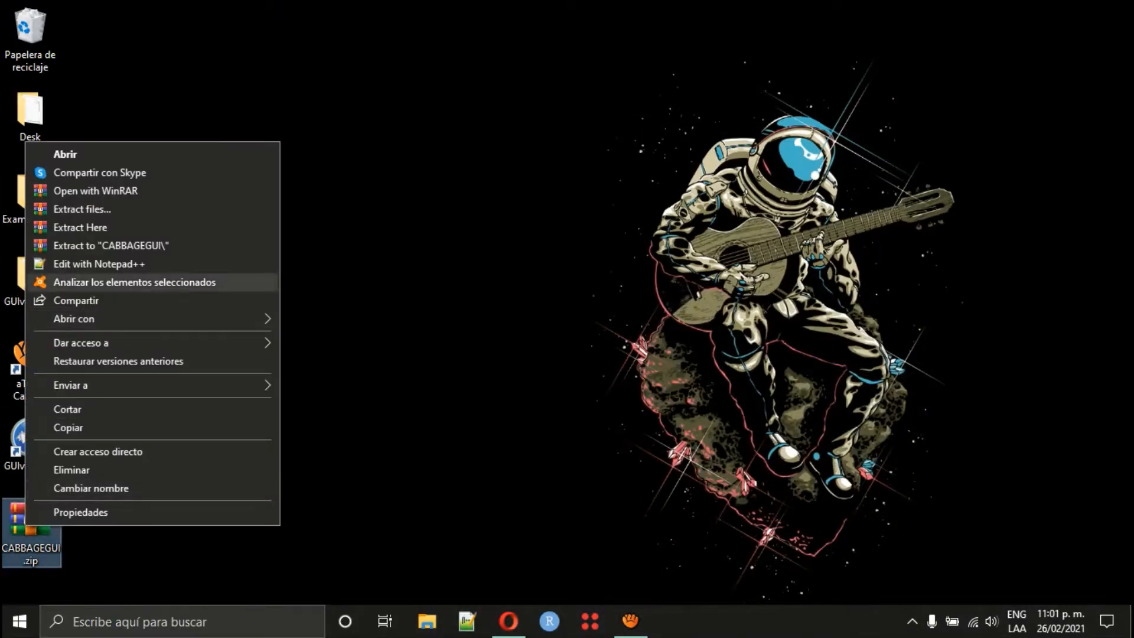
left_click(80, 228)
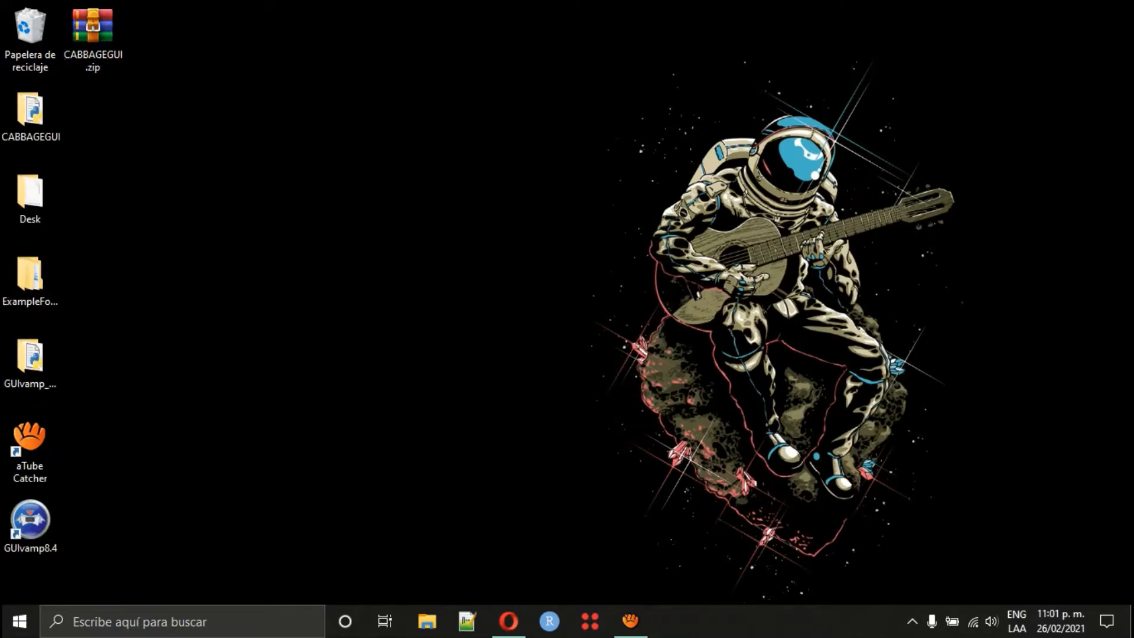
Launch GUICABBaGe2.6.py from the extracted CABBAGEGUI folder and move its window clear of the console's edge.
double_click(31, 116)
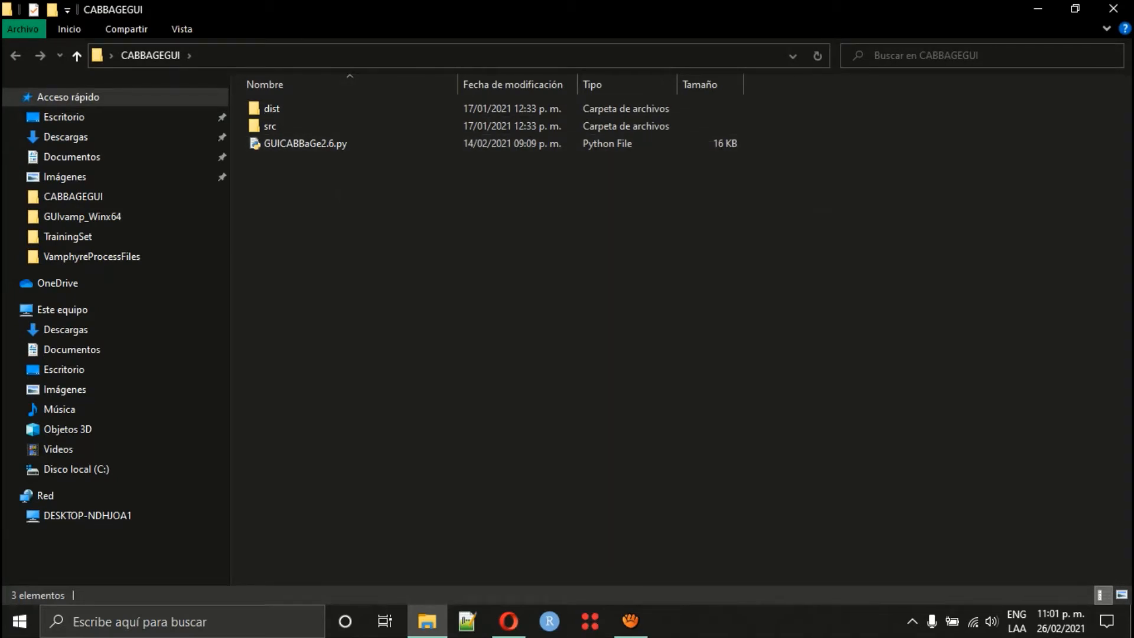
double_click(305, 143)
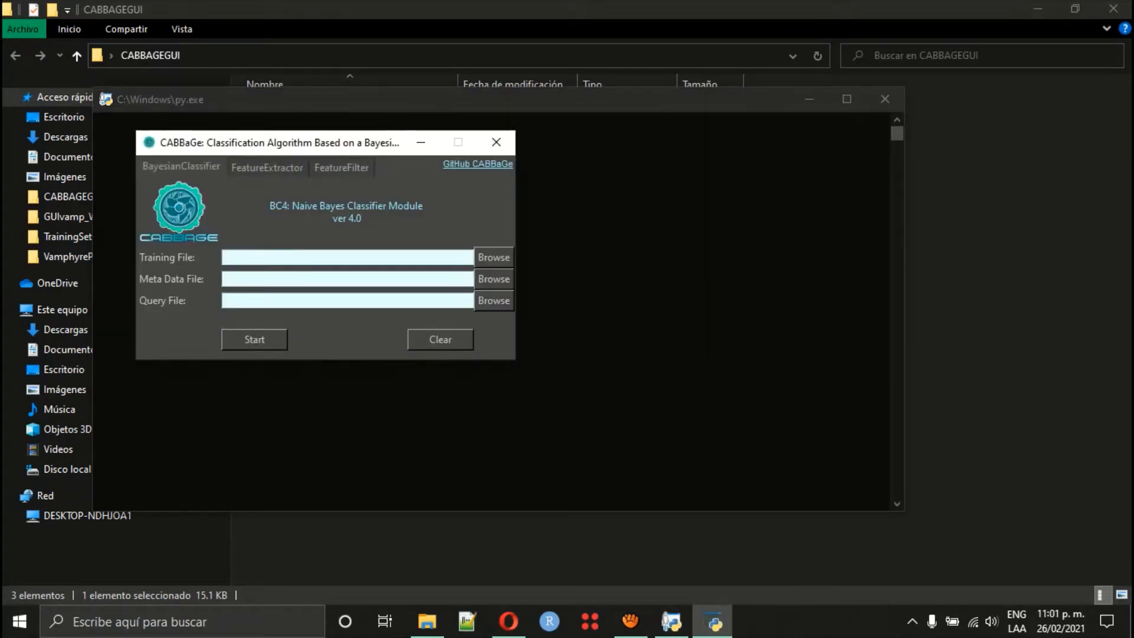
left_click_drag(584, 161, 644, 151)
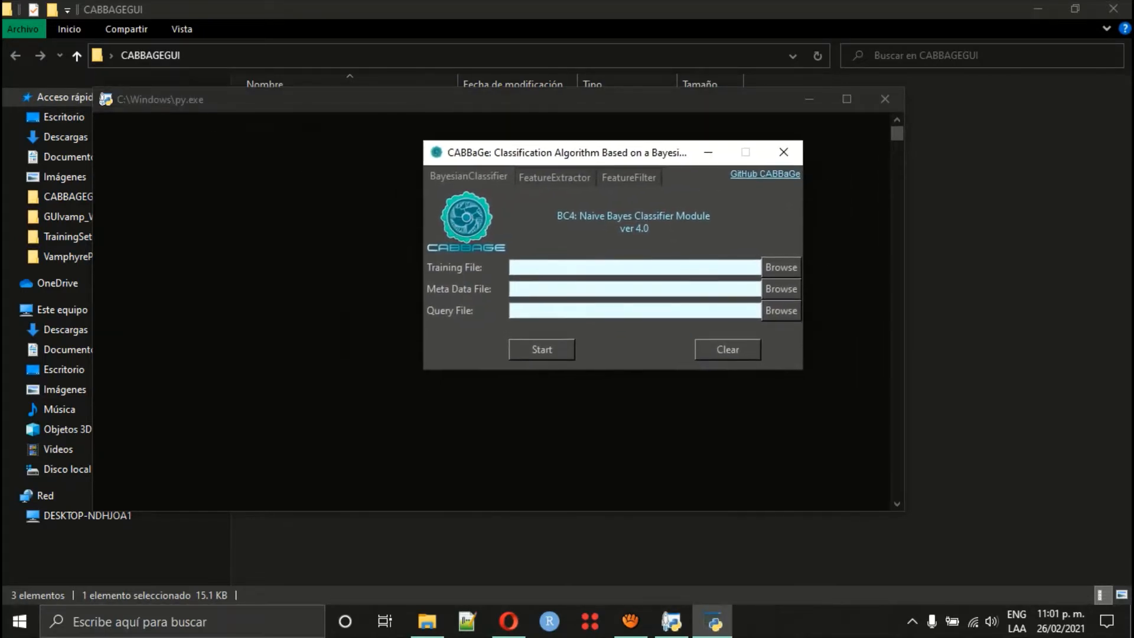
Look through the FeatureExtractor, FeatureFilter and BayesianClassifier modules, and close the program to return to the desktop.
left_click(554, 177)
left_click(629, 177)
left_click(554, 177)
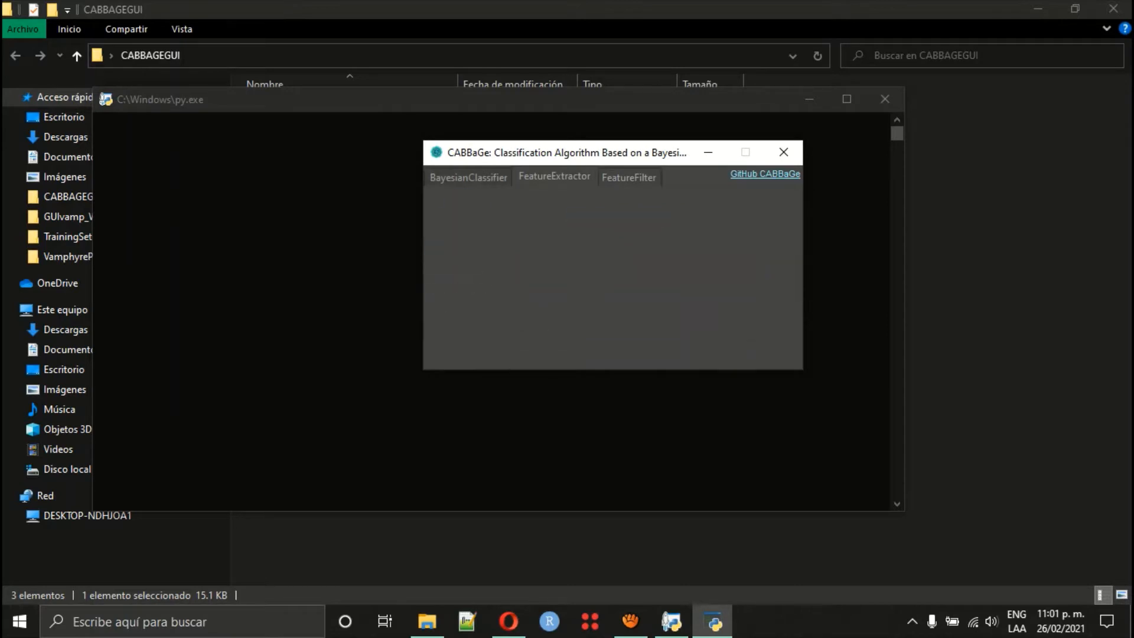
left_click(468, 177)
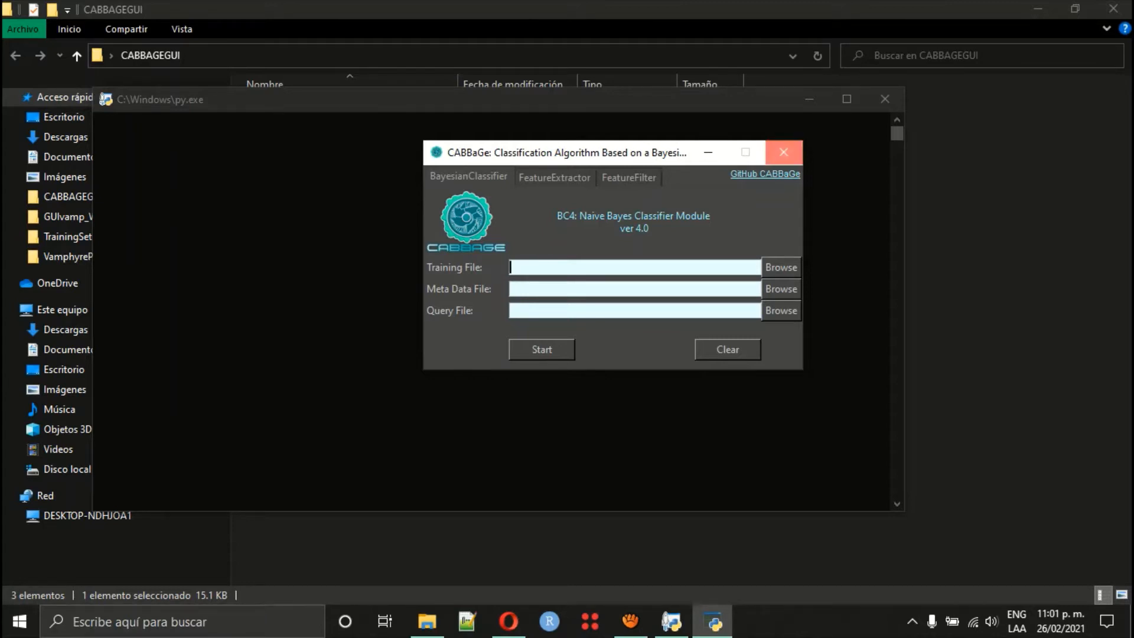
left_click(784, 152)
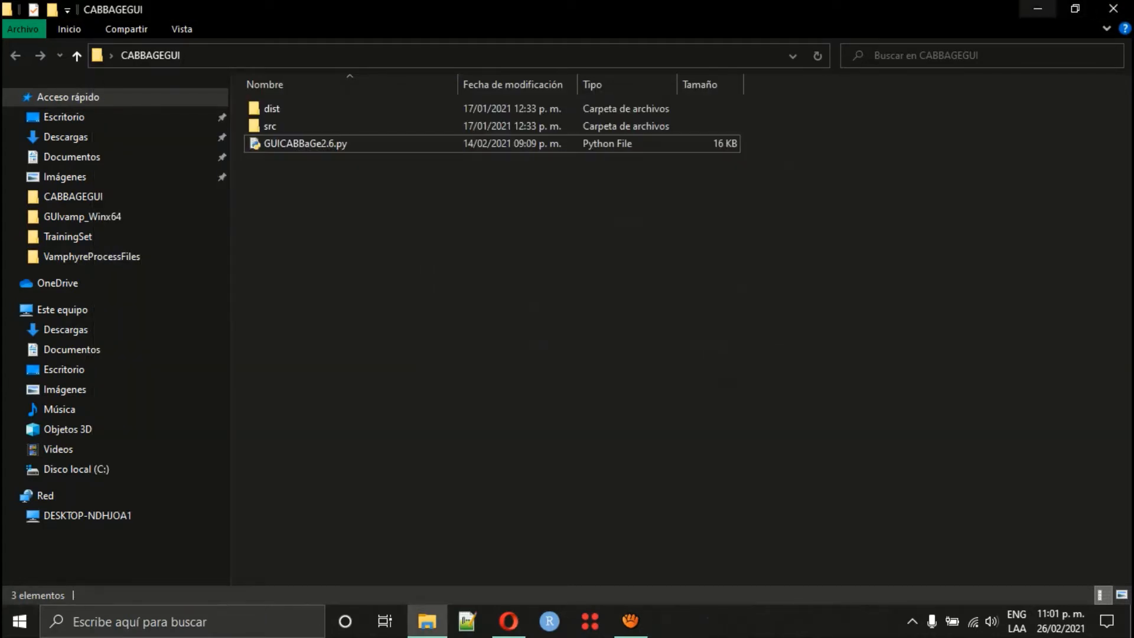
left_click(1038, 8)
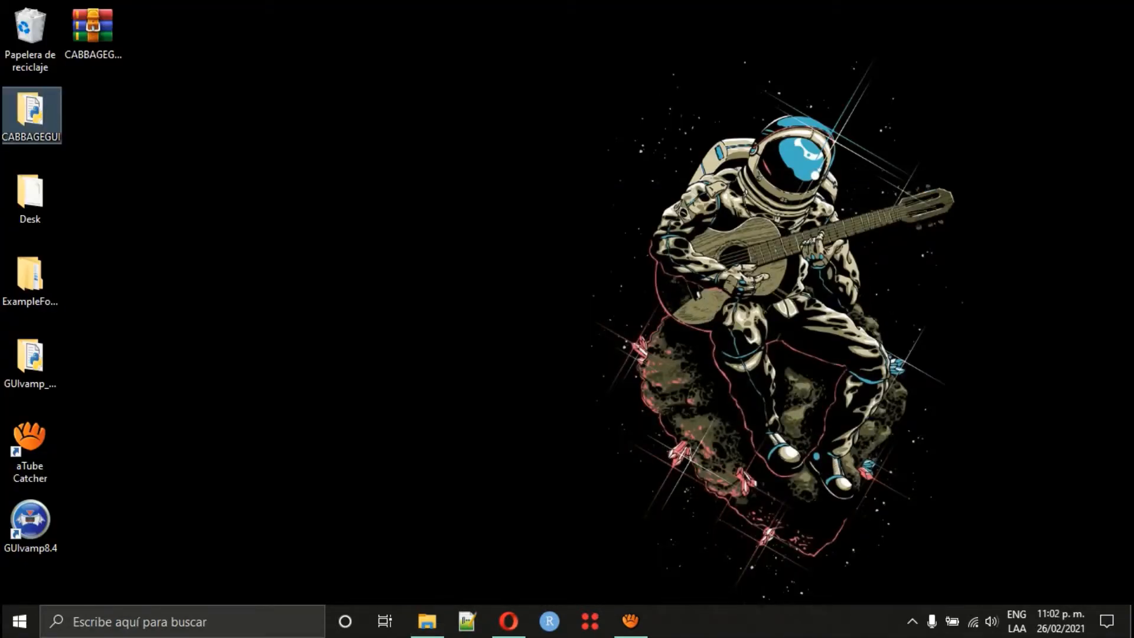
Switch back to the Opera browser and open the Example folder of the CABBaGe repository.
left_click(508, 620)
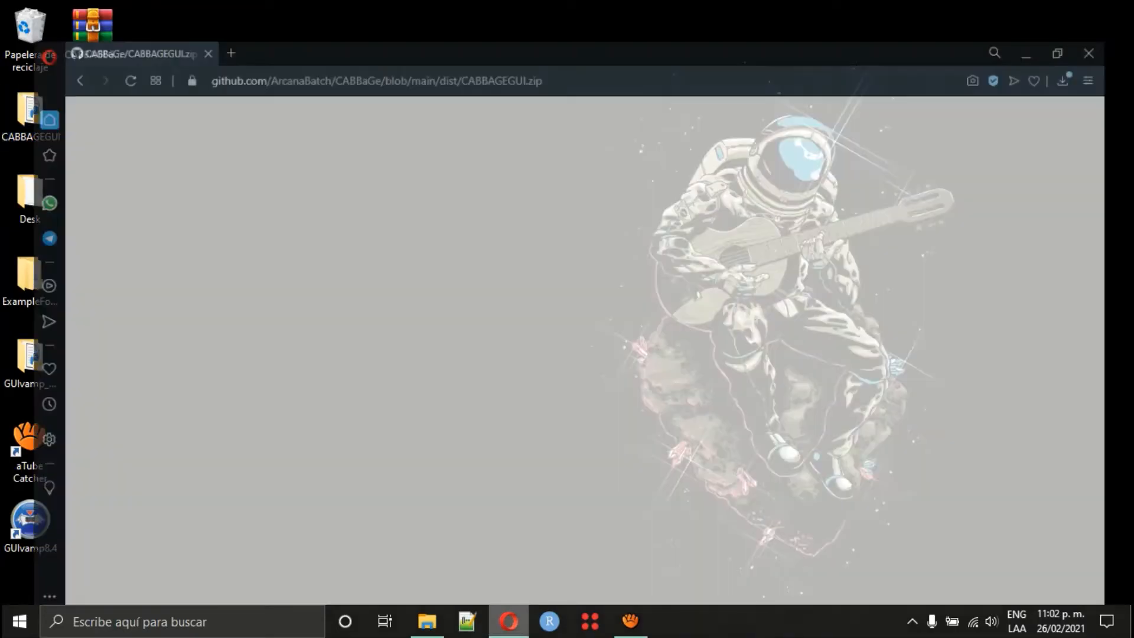
left_click(207, 240)
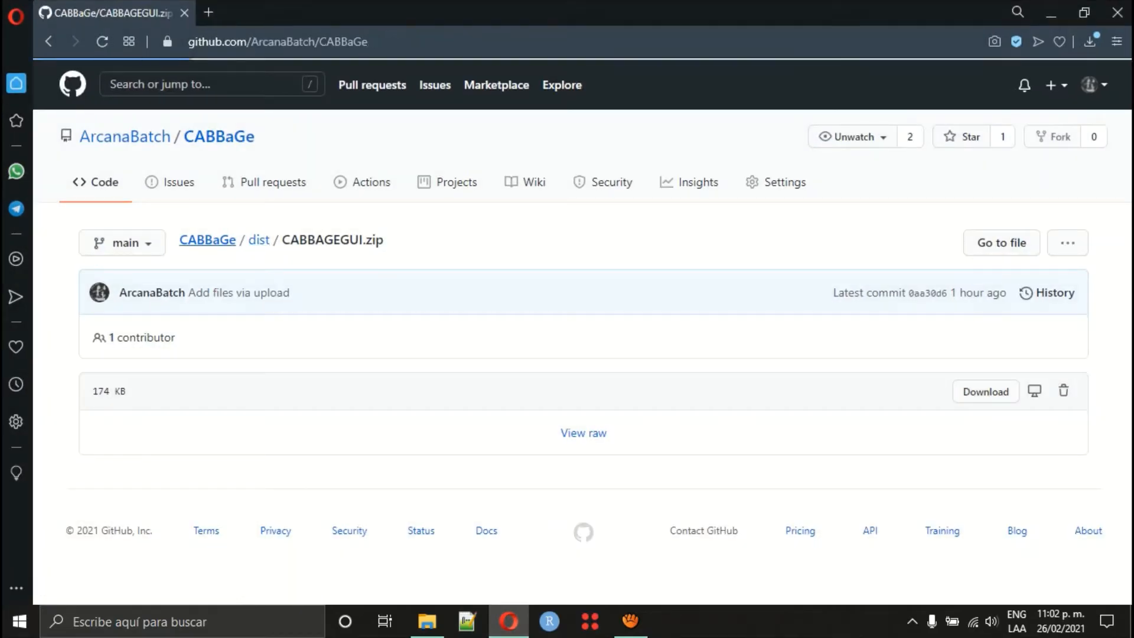
left_click(134, 331)
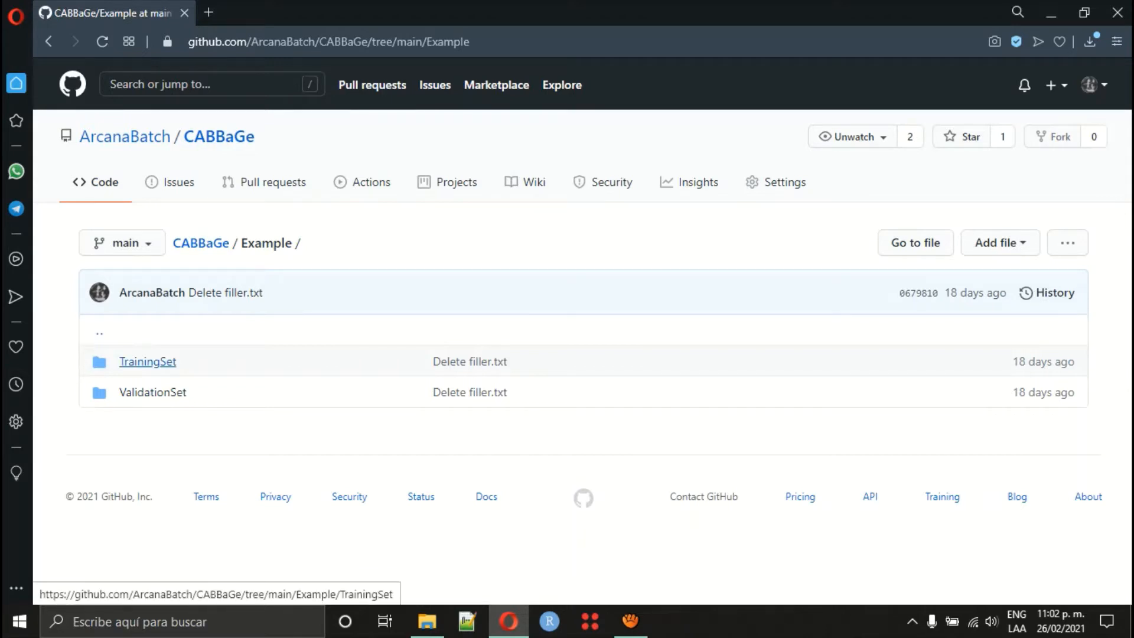
Examine the FASTA, training list and metadata files in the TrainingSet folder, and return to the Example folder.
left_click(146, 361)
scroll(154, 175, "down", 3)
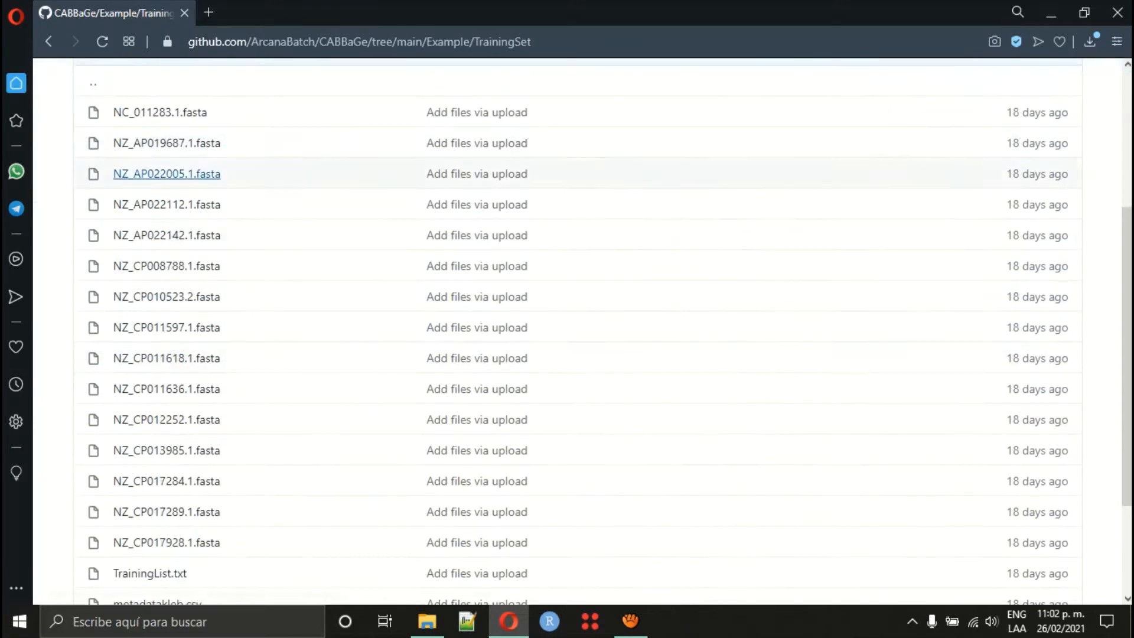
scroll(147, 389, "down", 3)
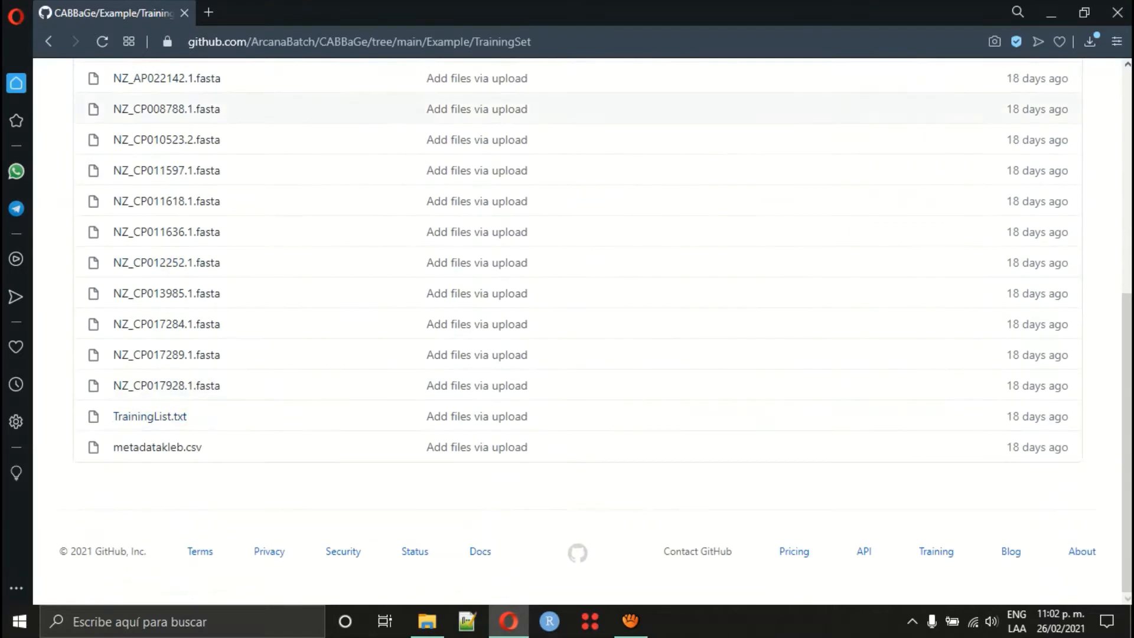
scroll(567, 319, "up", 4)
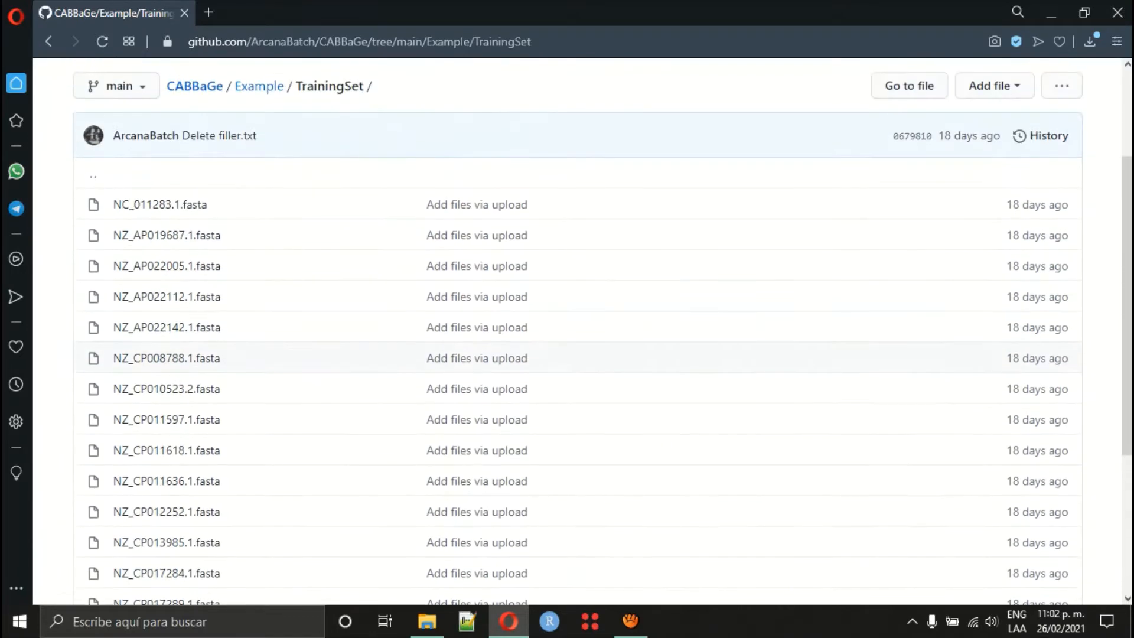
scroll(568, 296, "down", 4)
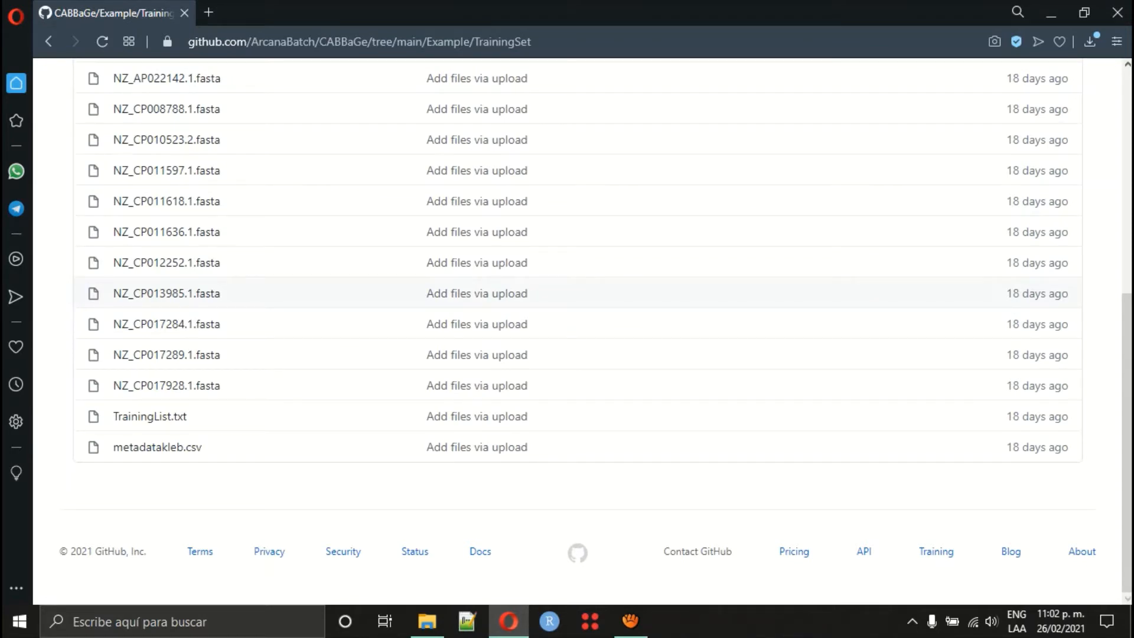
scroll(567, 319, "up", 3)
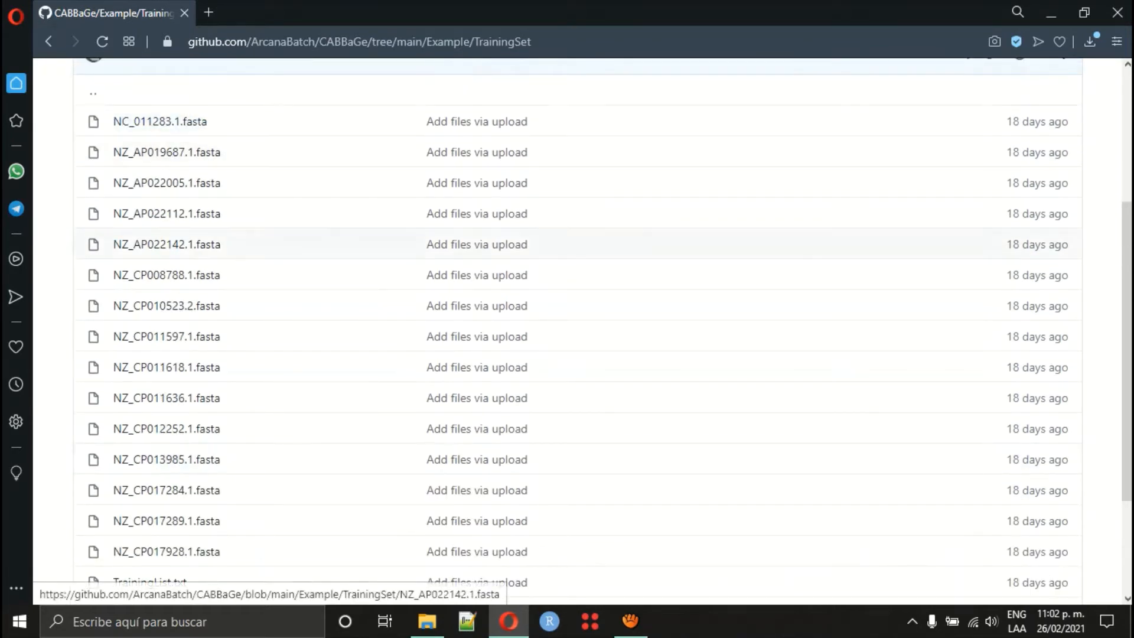
scroll(167, 305, "down", 2)
scroll(166, 306, "up", 1)
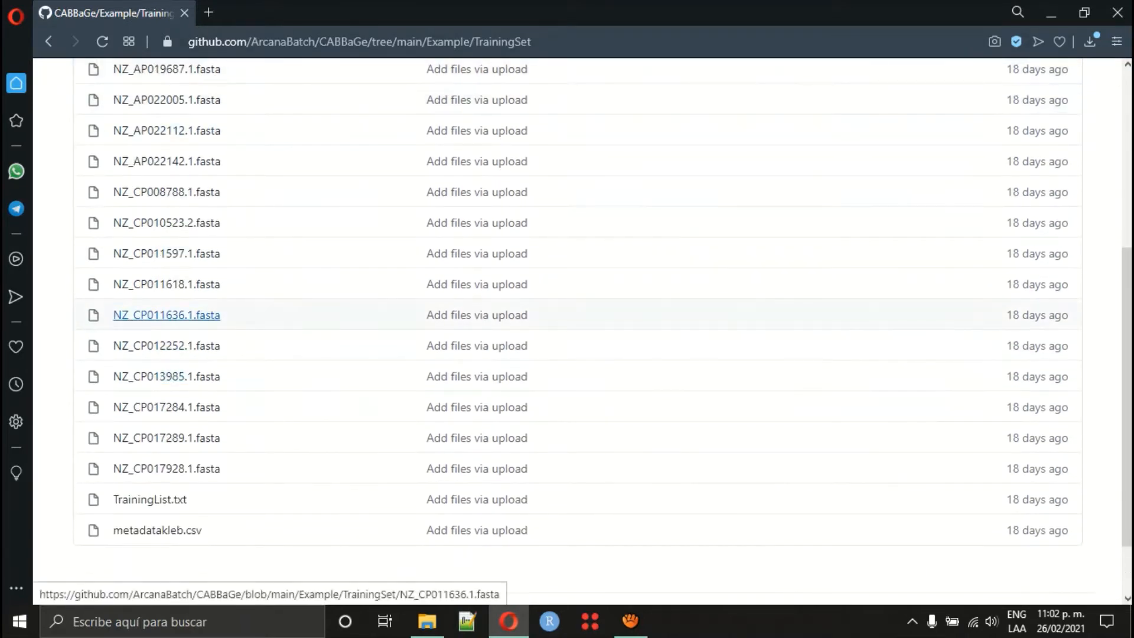
scroll(167, 315, "down", 1)
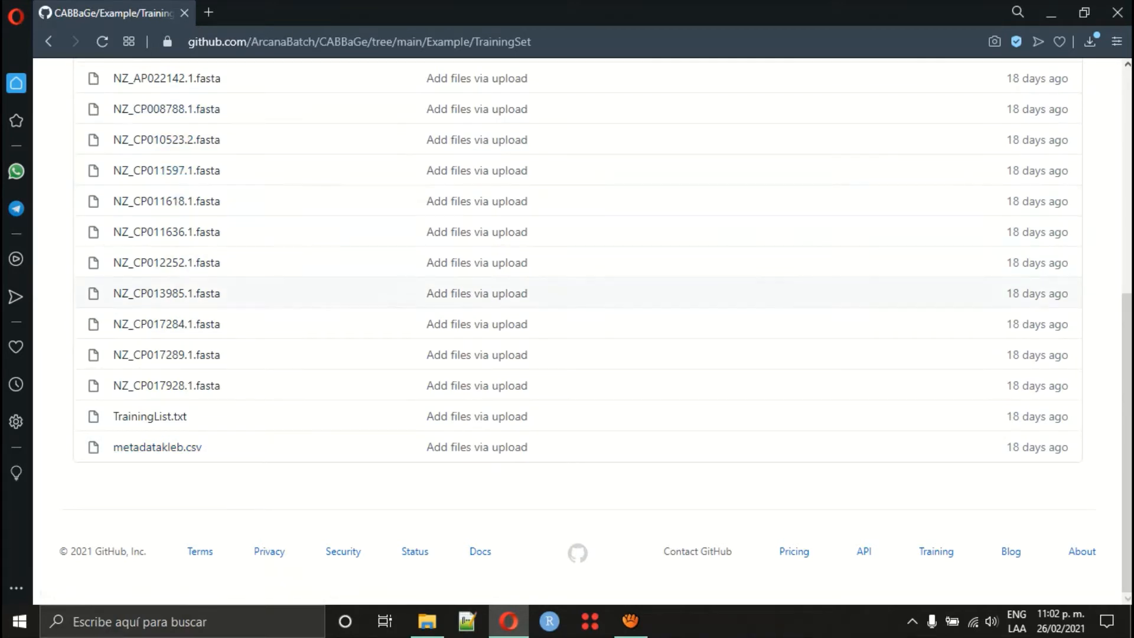
scroll(295, 294, "up", 3)
left_click(49, 42)
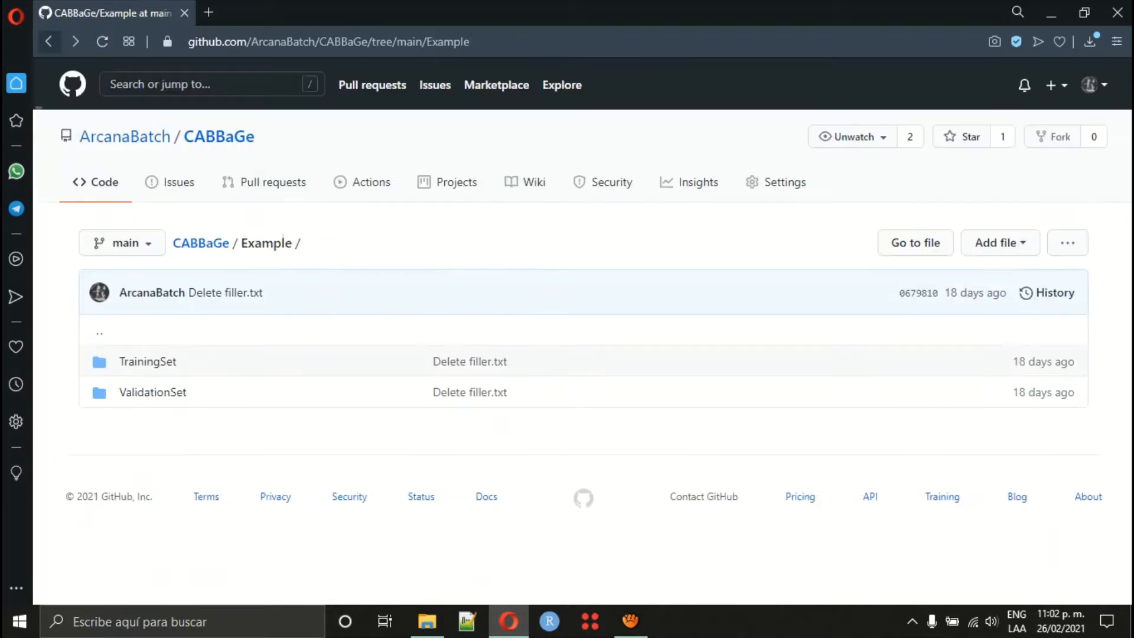
Look through the FASTA files and validation list in the repository's ValidationSet folder, and minimize the browser.
left_click(154, 392)
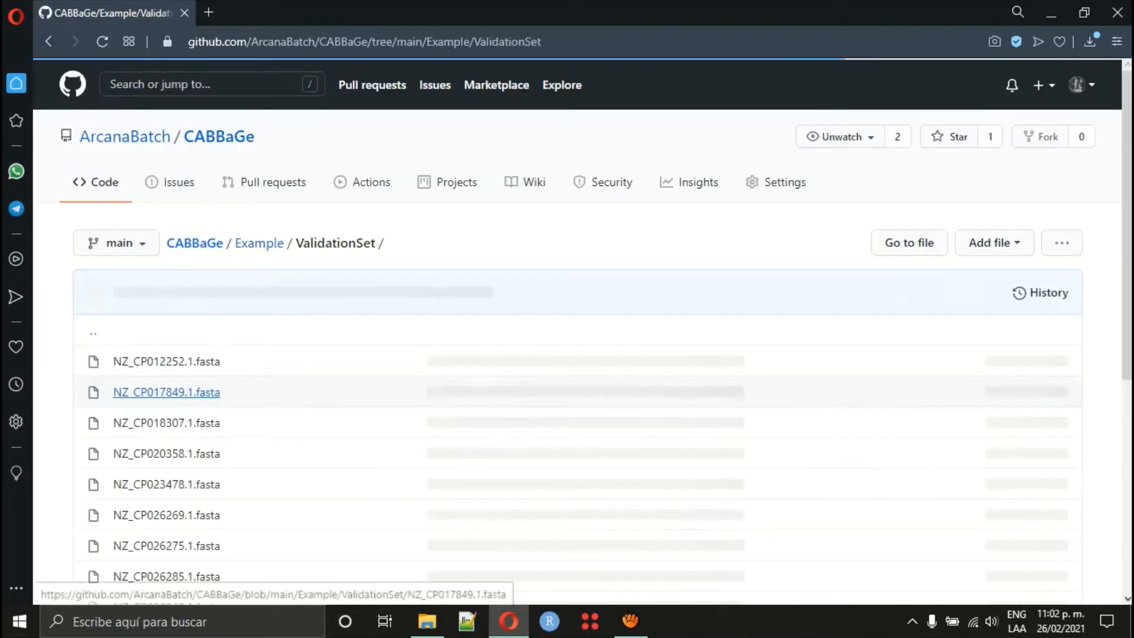
scroll(171, 392, "down", 5)
scroll(171, 392, "up", 5)
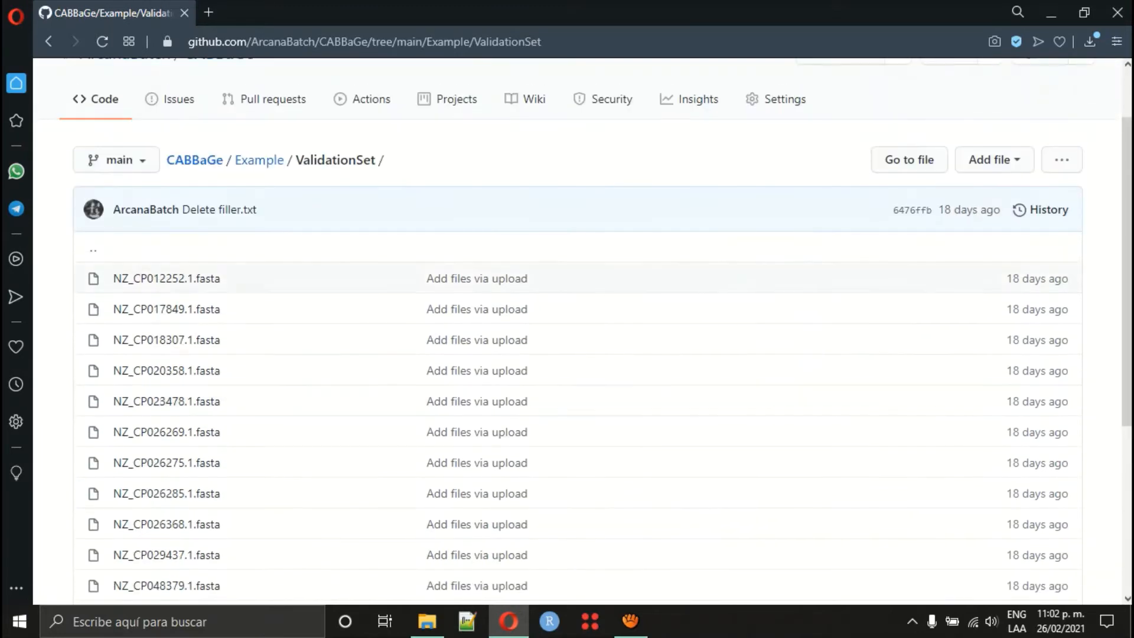
scroll(171, 463, "down", 5)
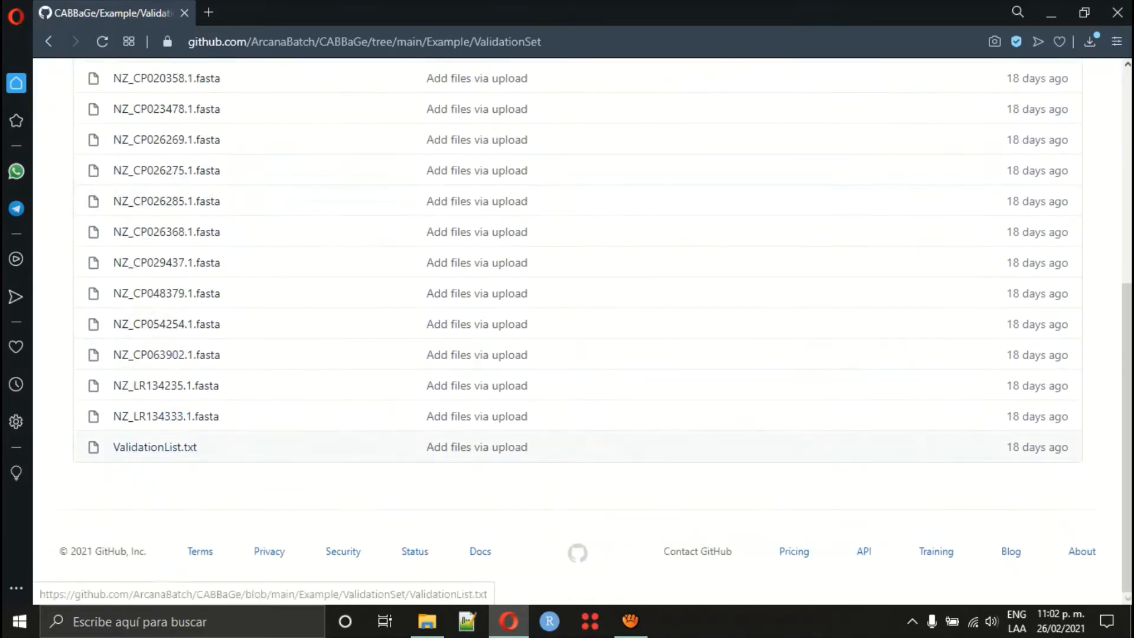
scroll(172, 462, "up", 5)
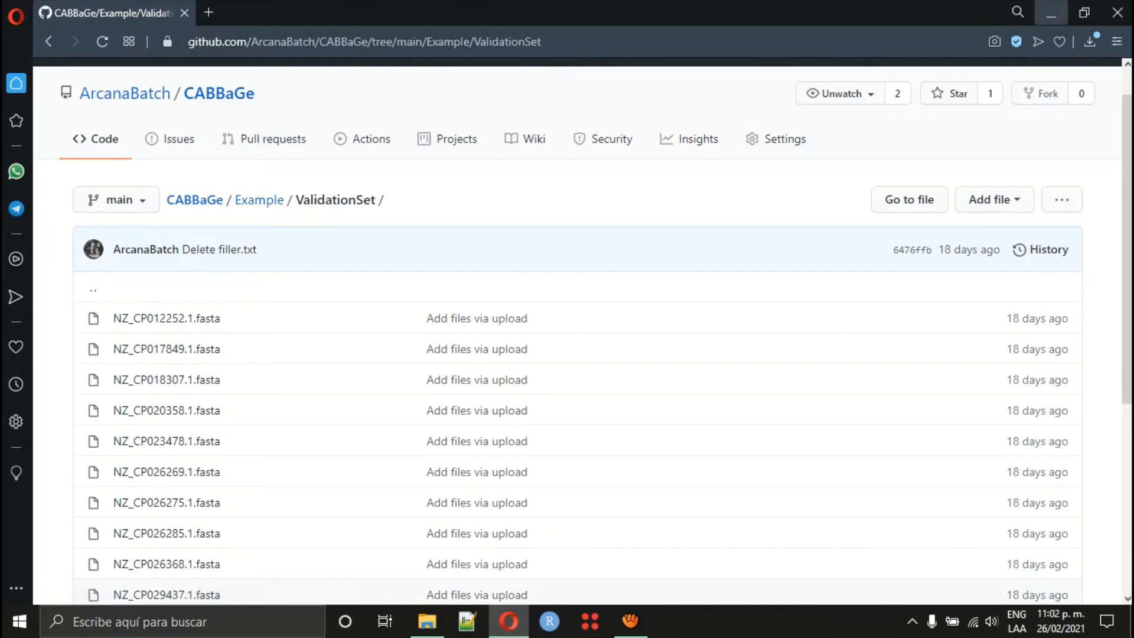
left_click(1051, 12)
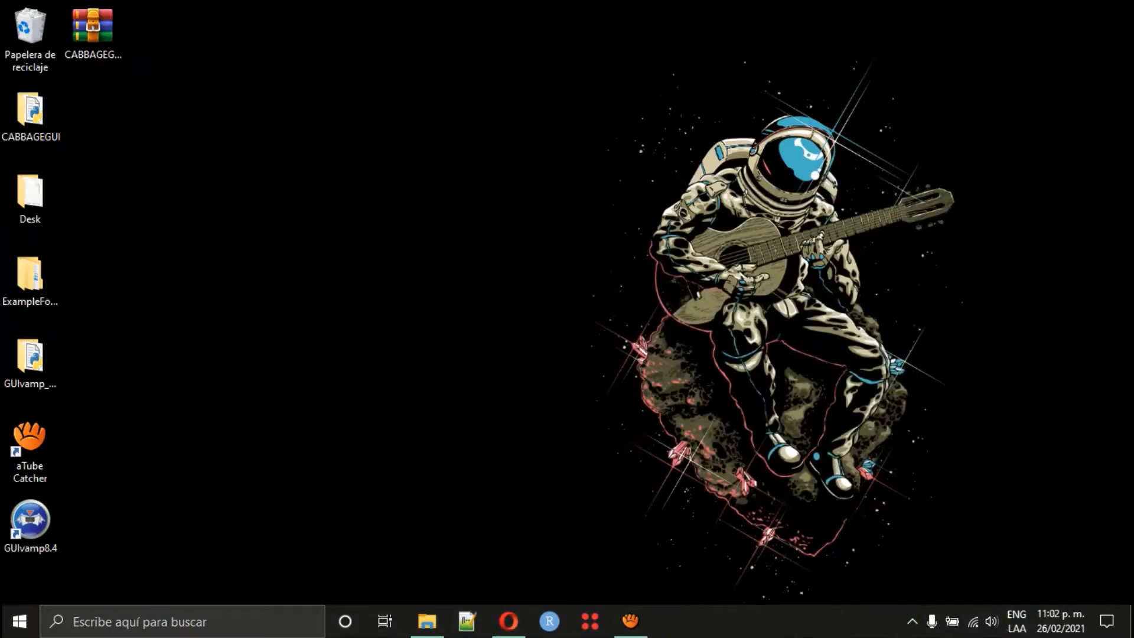
Open the ExampleForGit folder from the desktop, view its ValidationSet subfolder, and return to the parent folder.
left_click(31, 359)
left_click(31, 278)
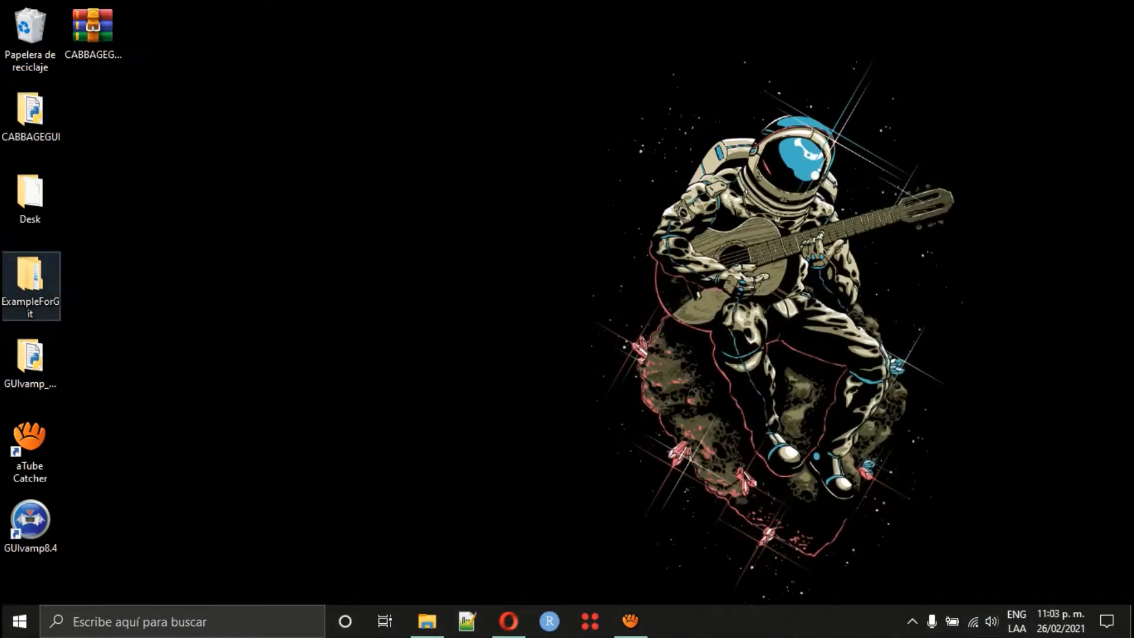
double_click(30, 277)
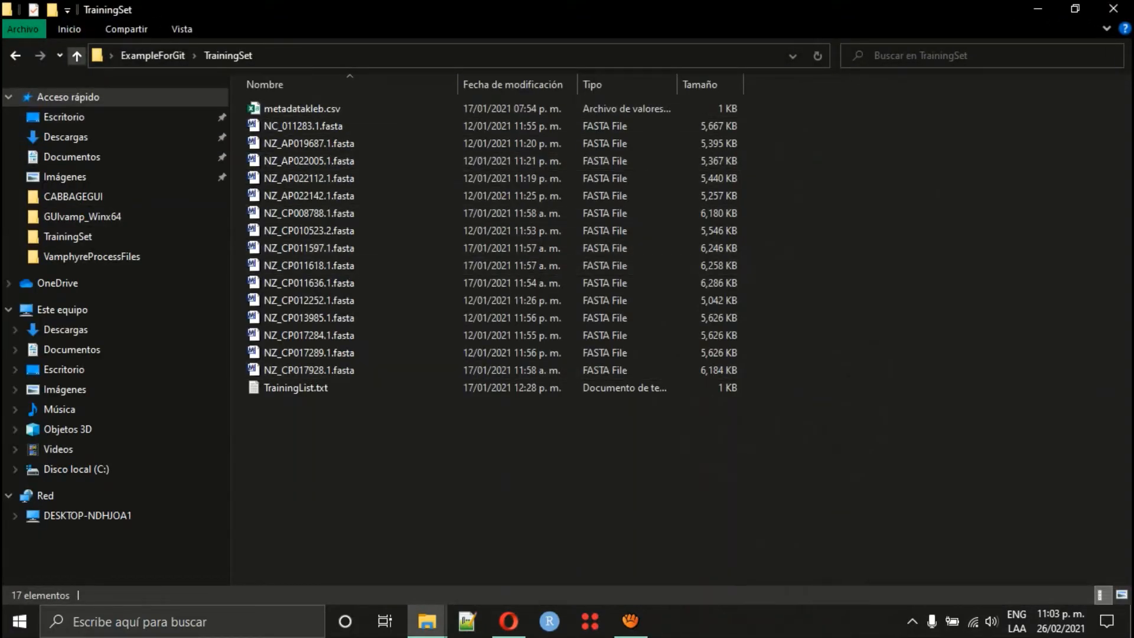
key("alt+Up")
key("Down")
key("Return")
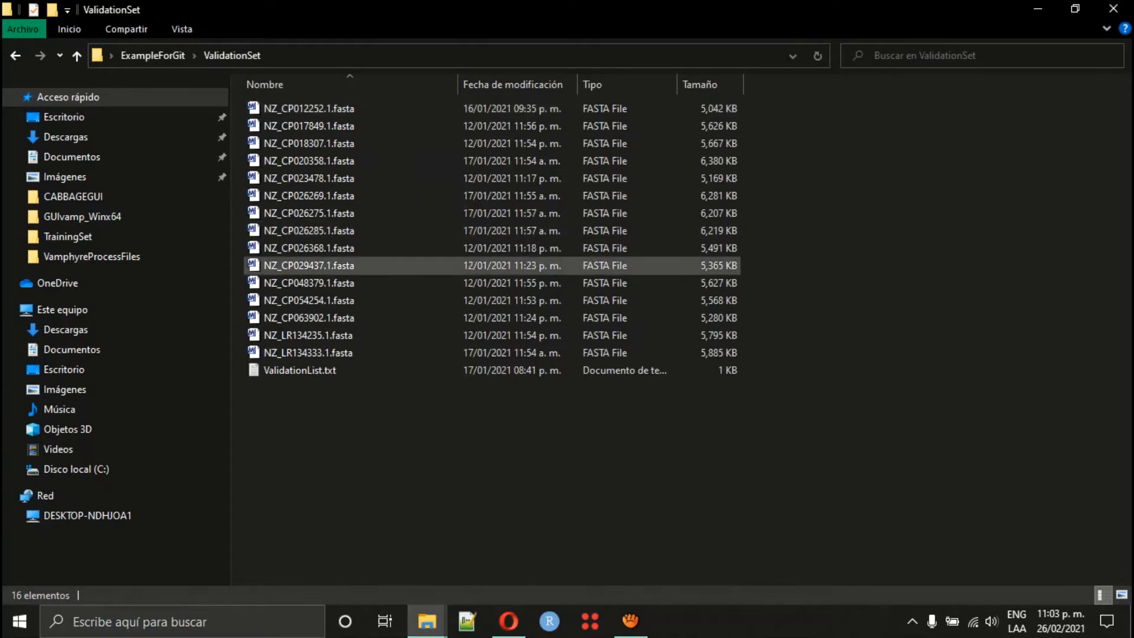
key("alt+Up")
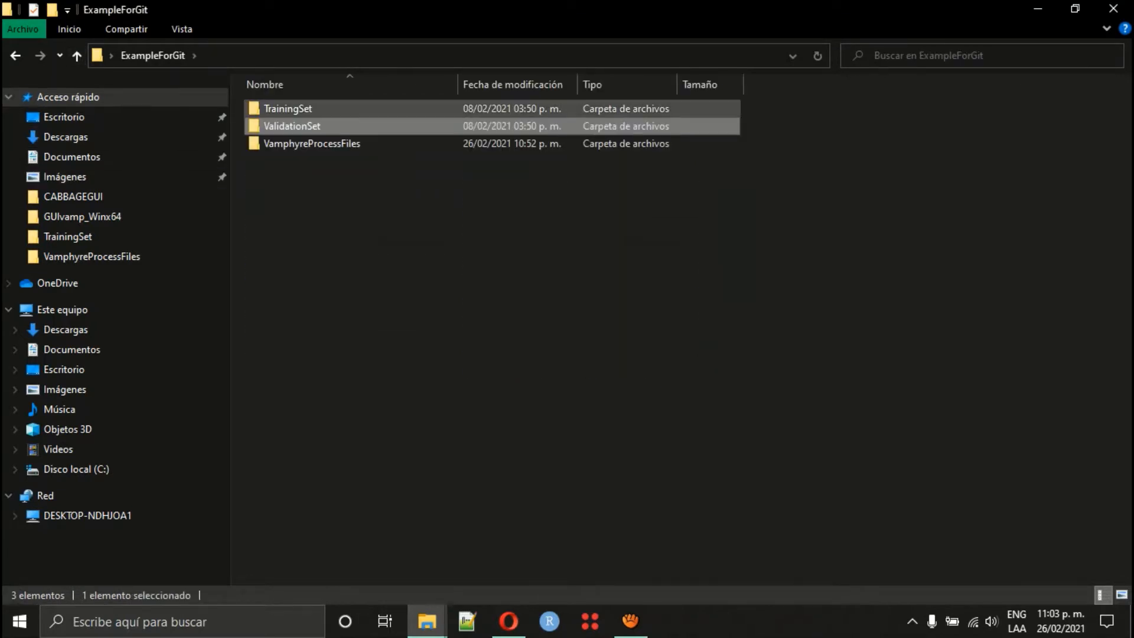
Open metadatakleb.csv from the TrainingSet folder in Excel and widen the strain column to fit its contents.
double_click(288, 108)
left_click(302, 109)
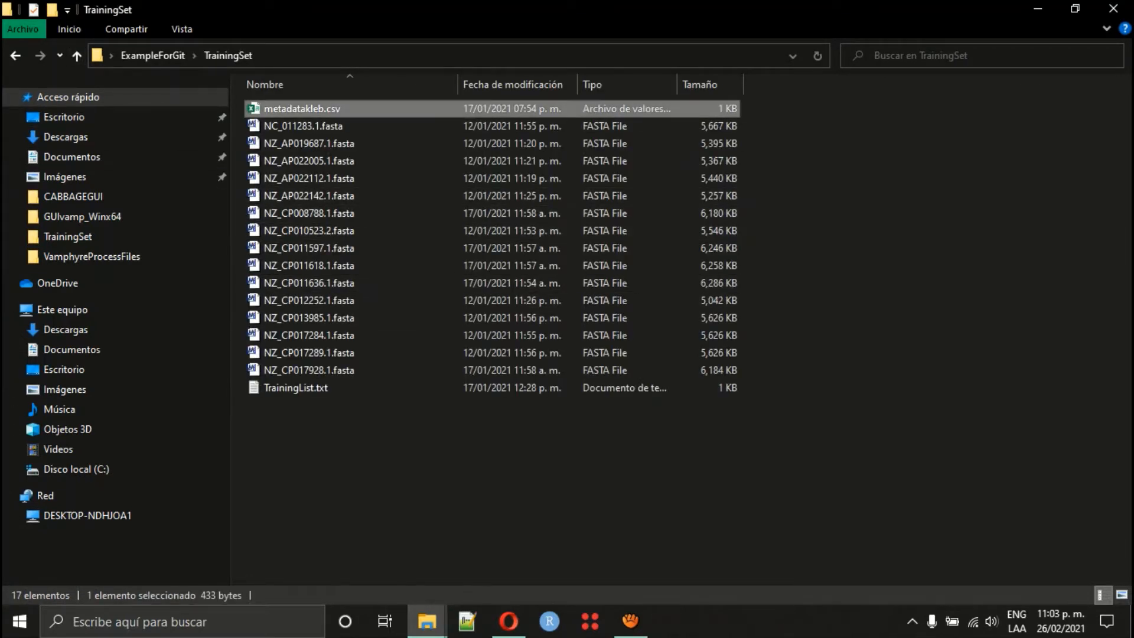
key("Return")
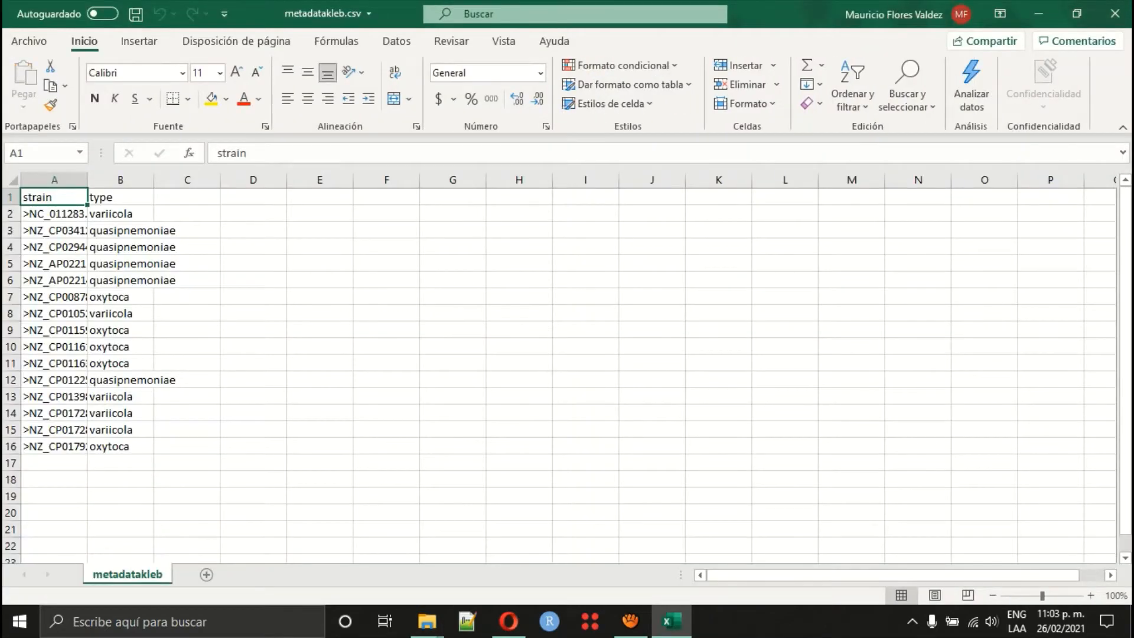
double_click(88, 180)
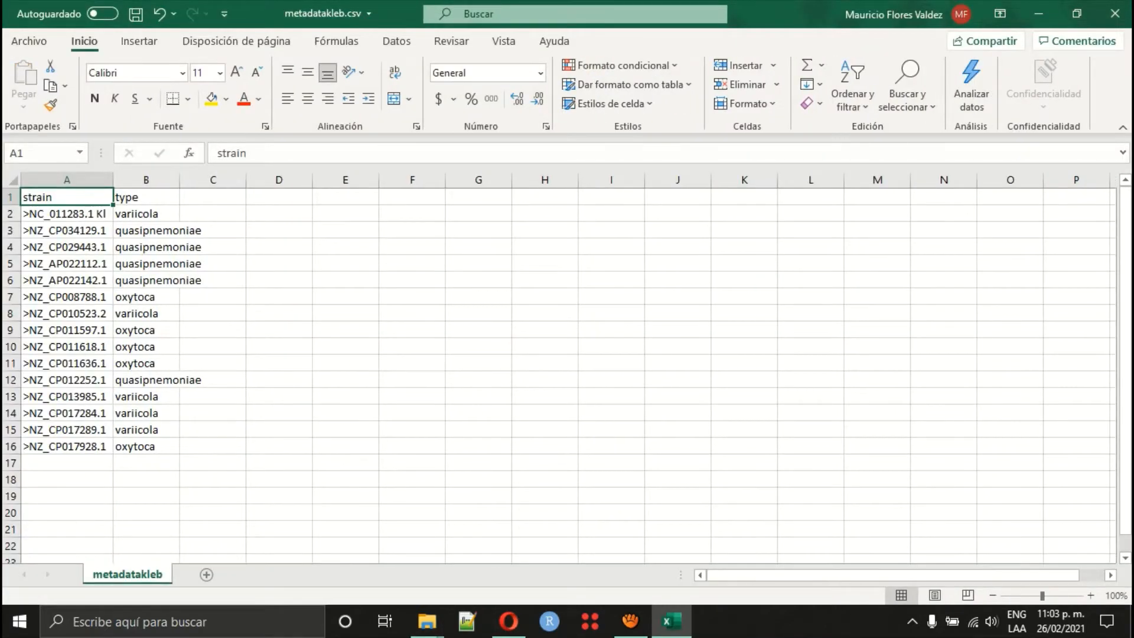
Examine the strain identifiers in cells A2:A16 of the metadata sheet.
key("Down")
key("shift+Down")
key("shift+Down")
key("shift+Down")
key("shift+Down")
key("shift+Down")
key("shift+Down")
key("shift+Down")
key("shift+Down")
key("shift+Down")
key("shift+Down")
key("shift+Down")
key("shift+Down")
key("shift+Down")
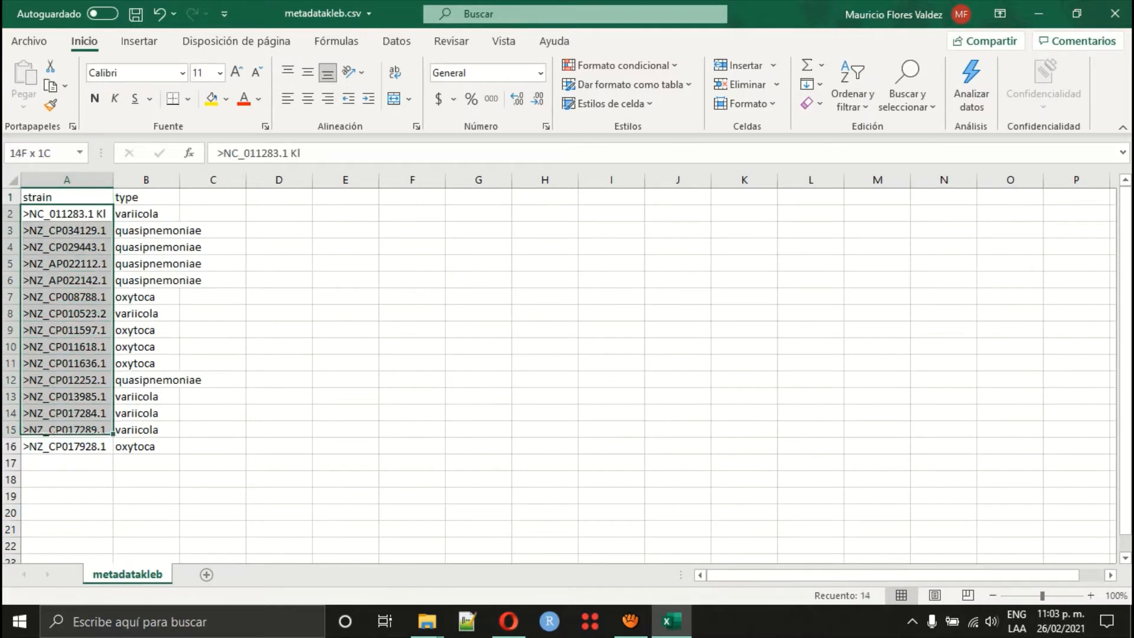
key("shift+Down")
left_click(279, 446)
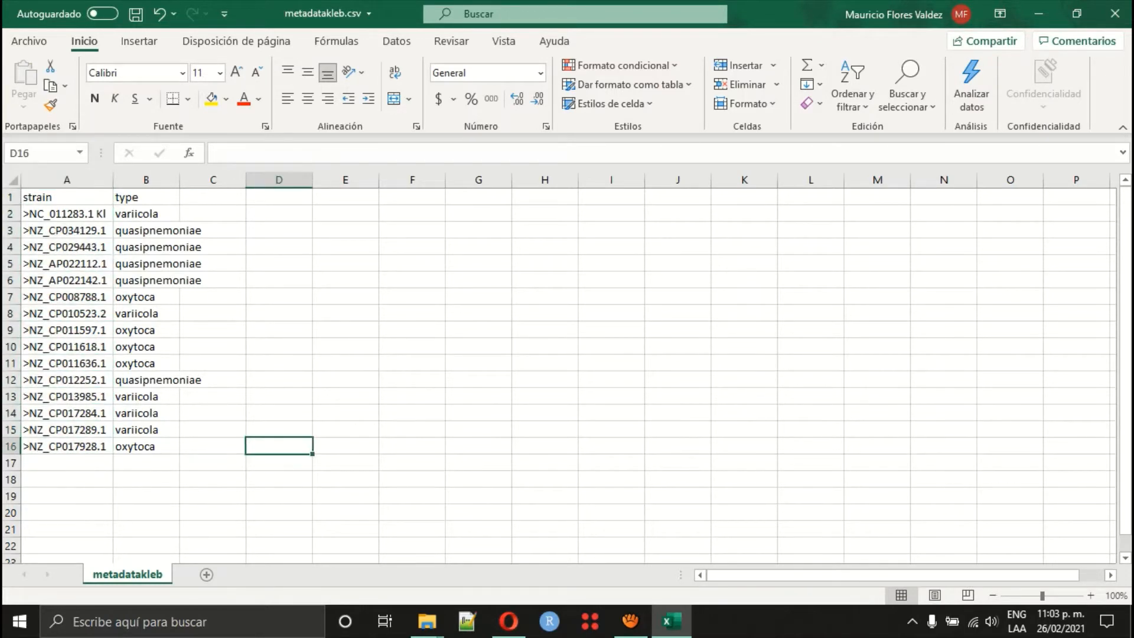
left_click(67, 213)
key("shift+Down")
key("shift+Down")
key("shift+Down")
key("shift+Down")
key("shift+Down")
key("shift+Down")
key("shift+Down")
key("shift+Down")
key("shift+Down")
key("shift+Down")
key("shift+Down")
key("shift+Down")
key("shift+Down")
key("shift+Down")
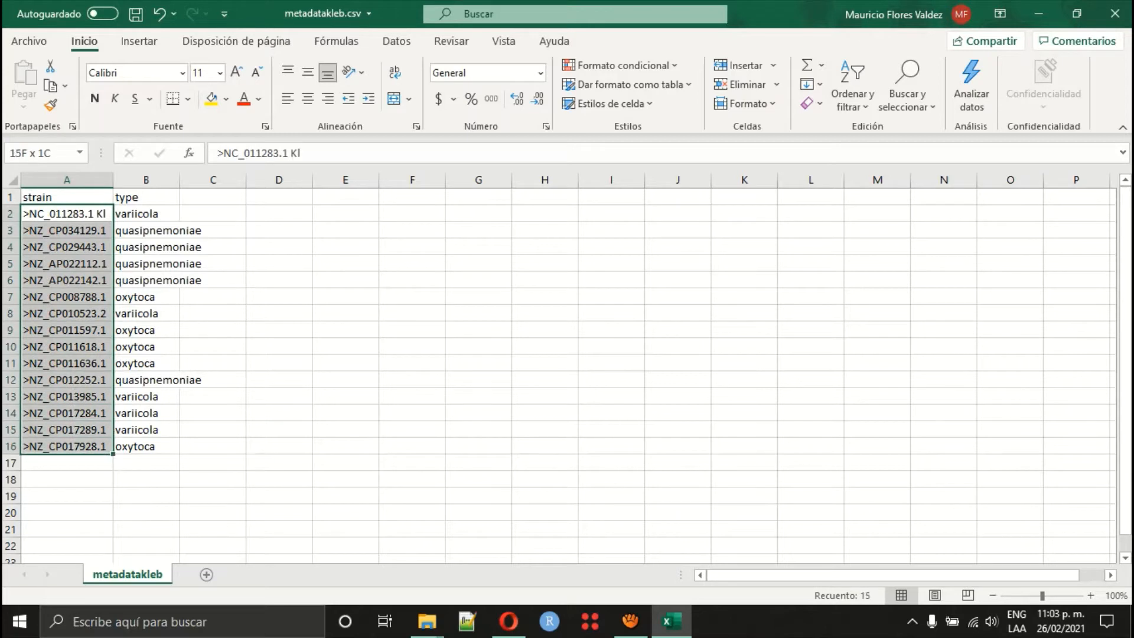
left_click(279, 413)
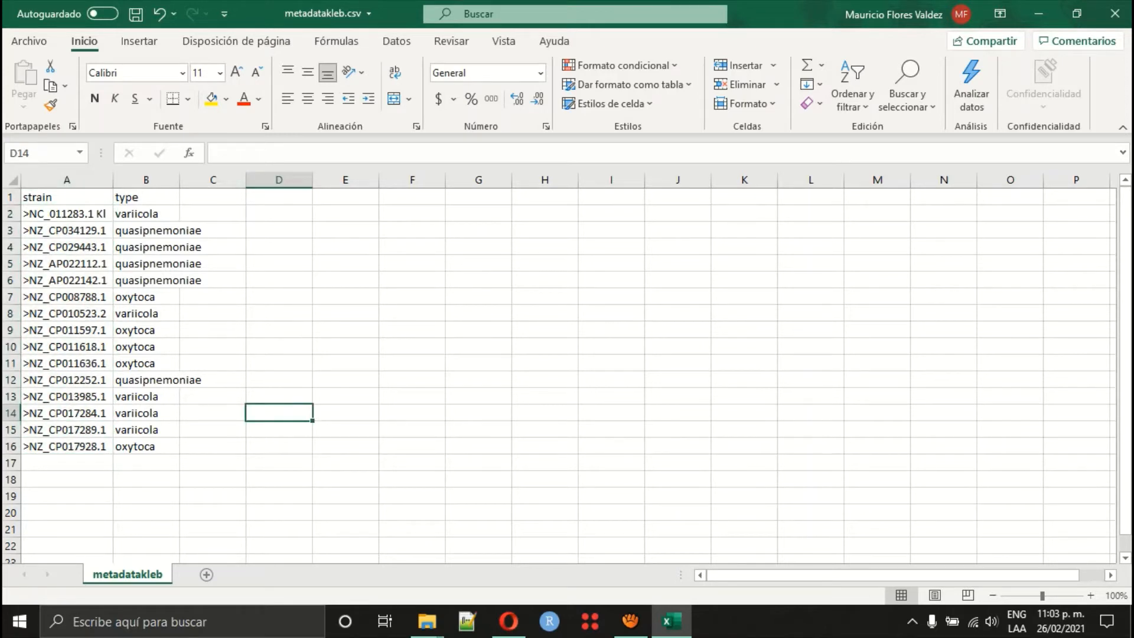
Examine the species labels in the type column of the metadata sheet, and minimize Excel.
left_click(146, 197)
key("Down")
key("shift+Down")
key("shift+Down")
key("shift+Down")
key("shift+Down")
key("shift+Down")
key("shift+Down")
key("shift+Down")
key("shift+Down")
key("shift+Down")
key("shift+Down")
key("shift+Down")
key("shift+Down")
key("shift+Down")
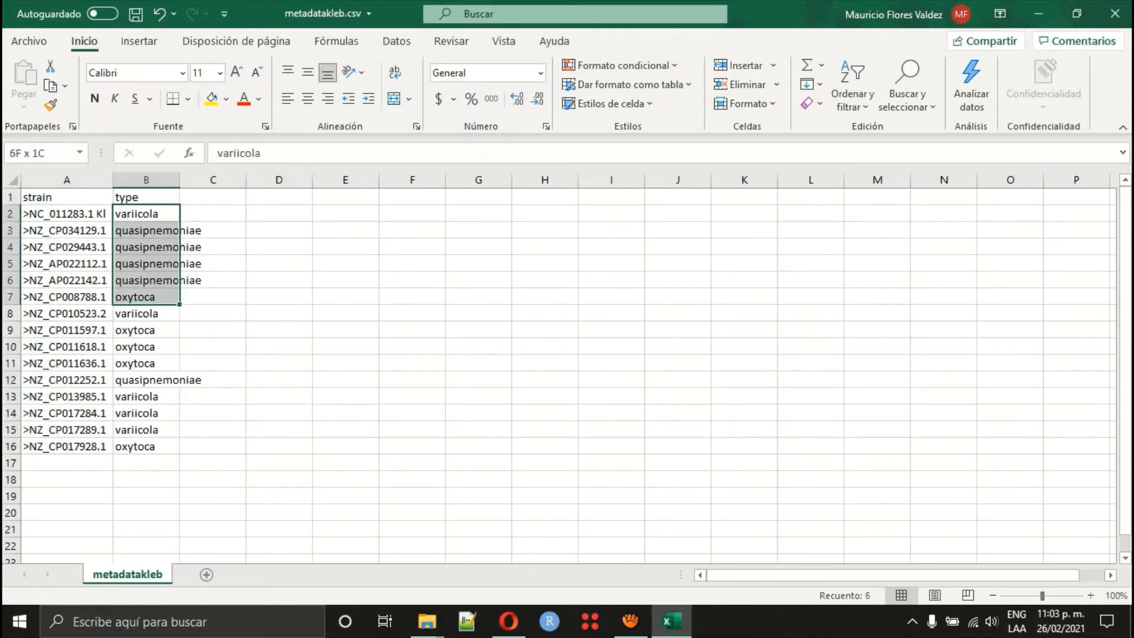
key("shift+Down")
left_click(279, 430)
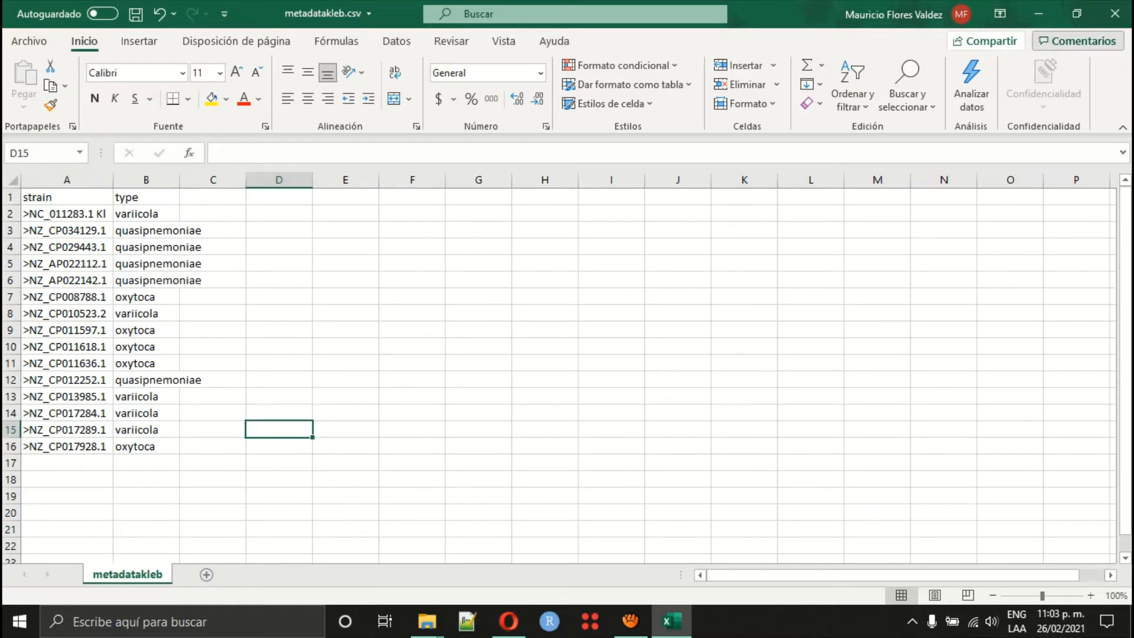
left_click(1038, 13)
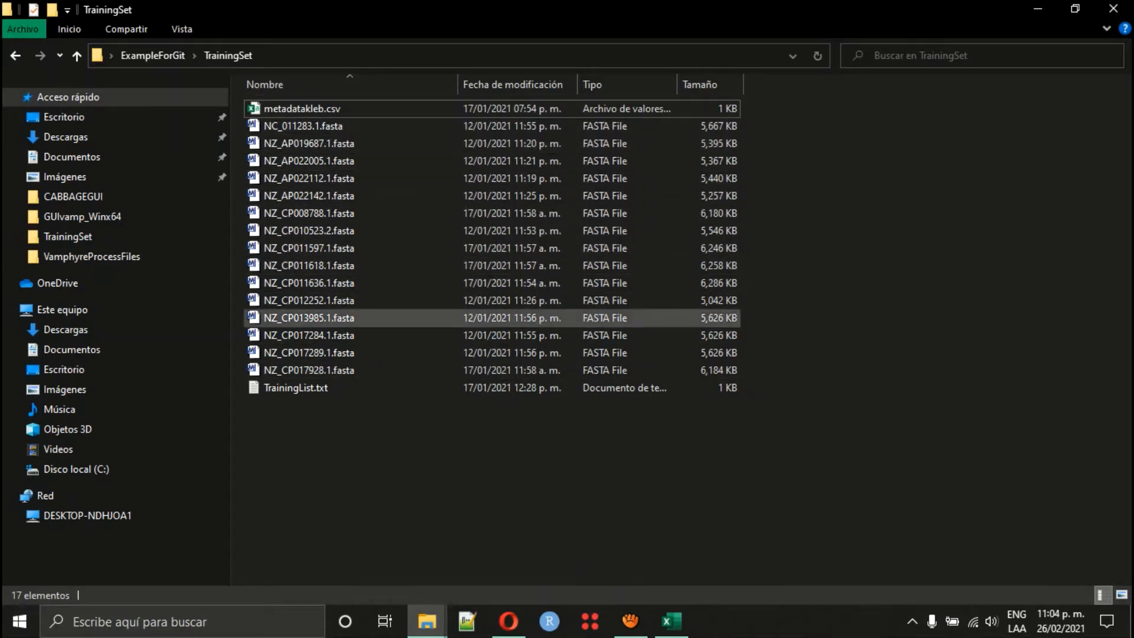
Copy all FASTA files and TrainingList.txt from TrainingSet into the GUIvamp_Winx64 folder, and minimize File Explorer.
left_click_drag(313, 426, 290, 124)
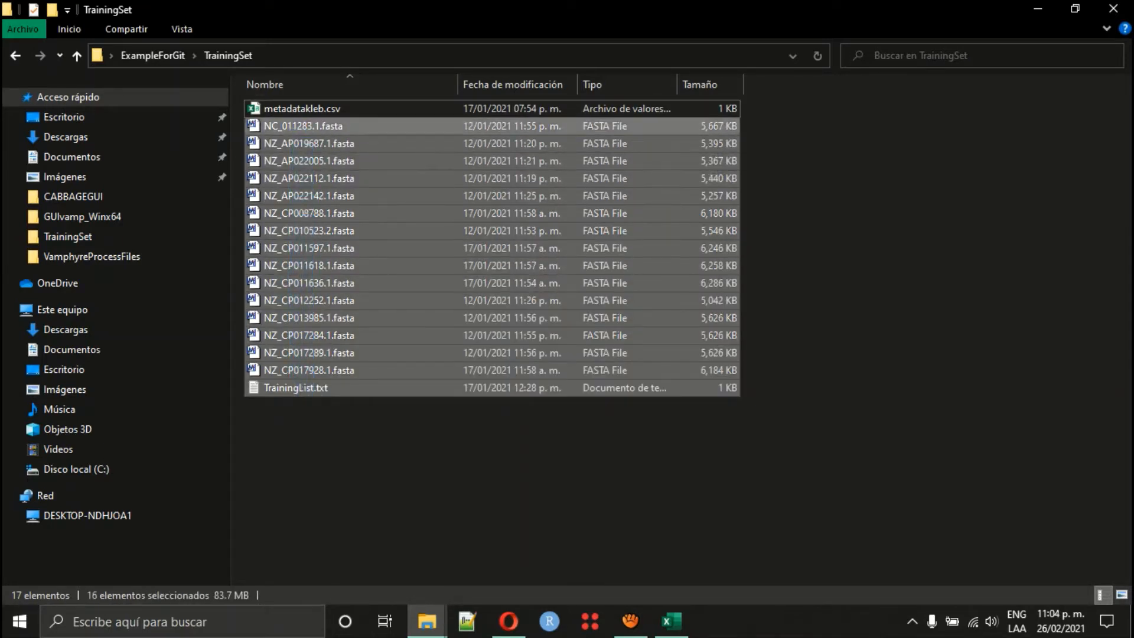
right_click(290, 125)
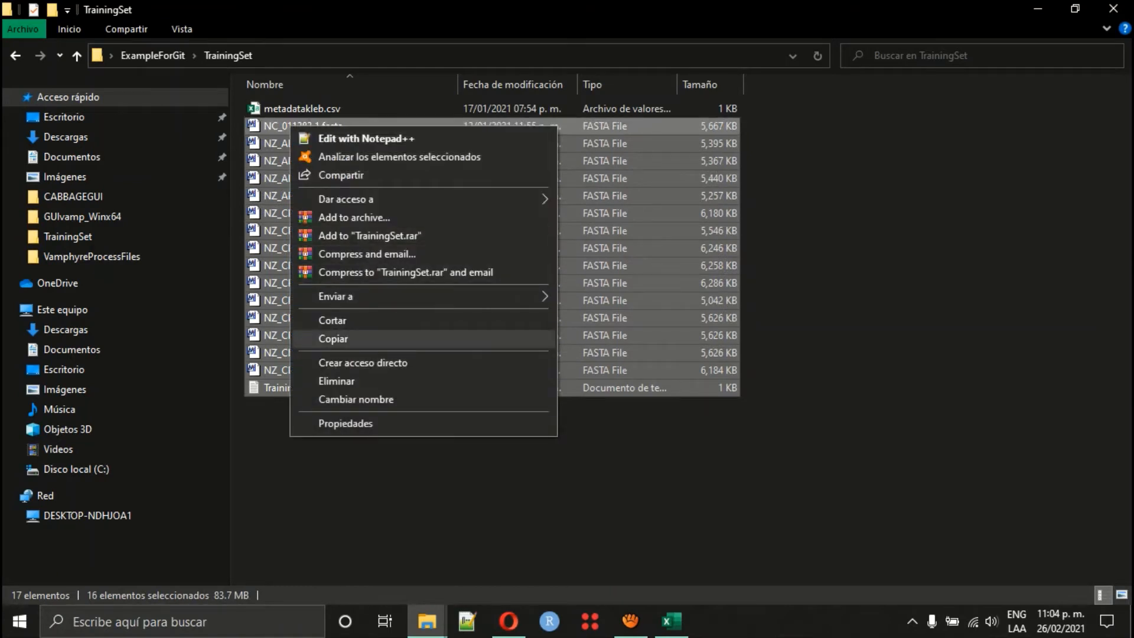
left_click(334, 339)
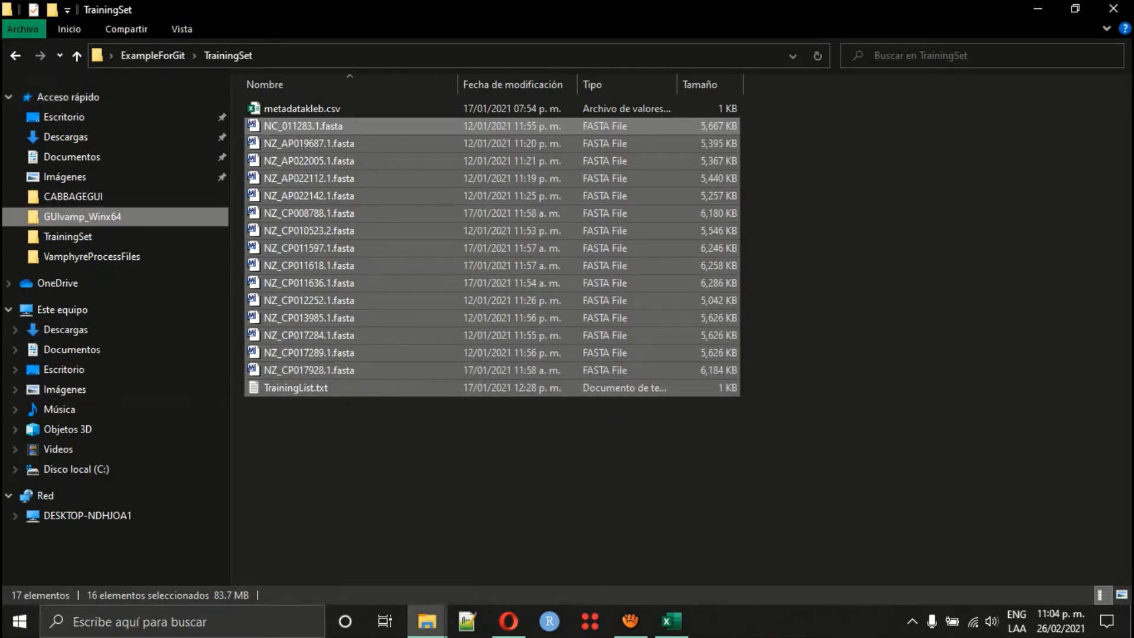
left_click(82, 216)
right_click(302, 267)
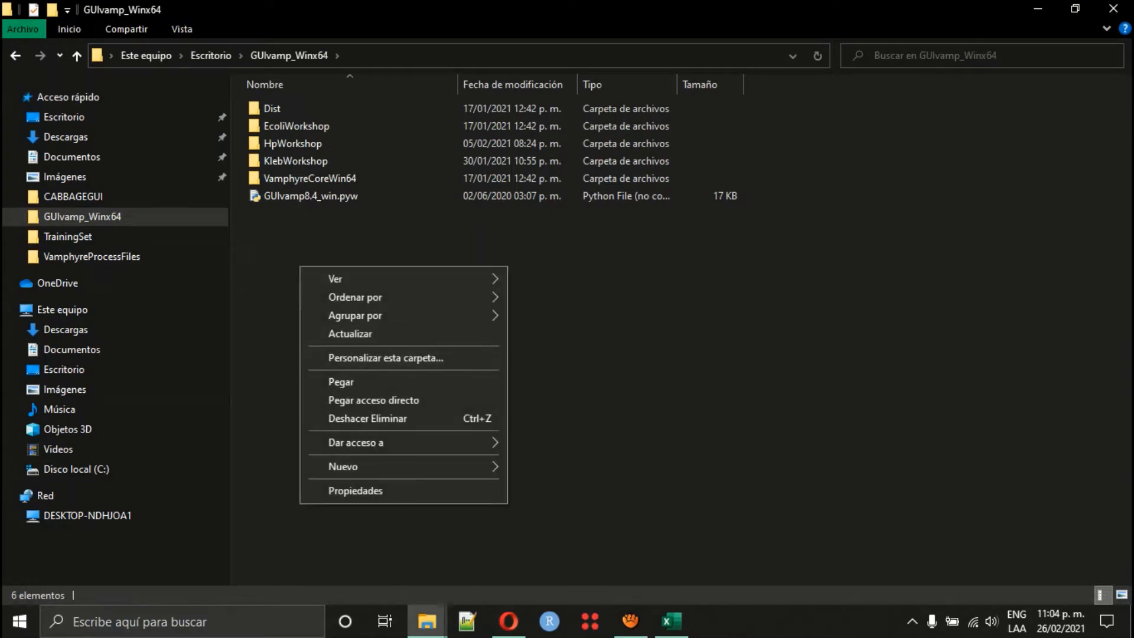
left_click(341, 383)
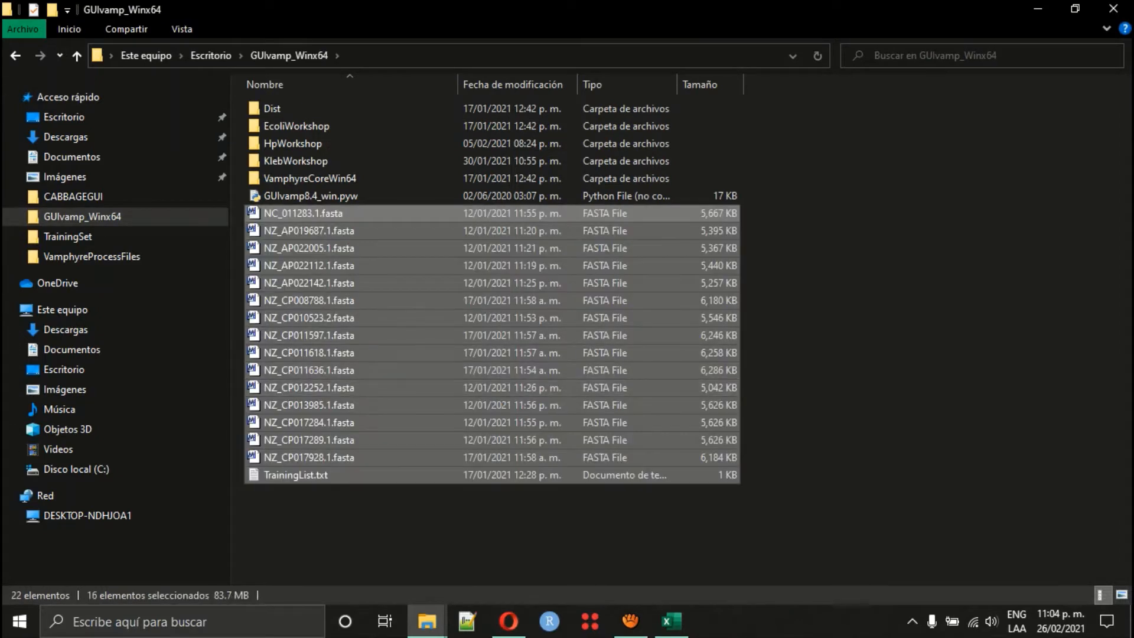
left_click(839, 290)
left_click(1038, 9)
Launch GUIvamp8.4 from the desktop and choose the Mismatches and Chain options for the VH5 virtual hybridization.
left_click(31, 278)
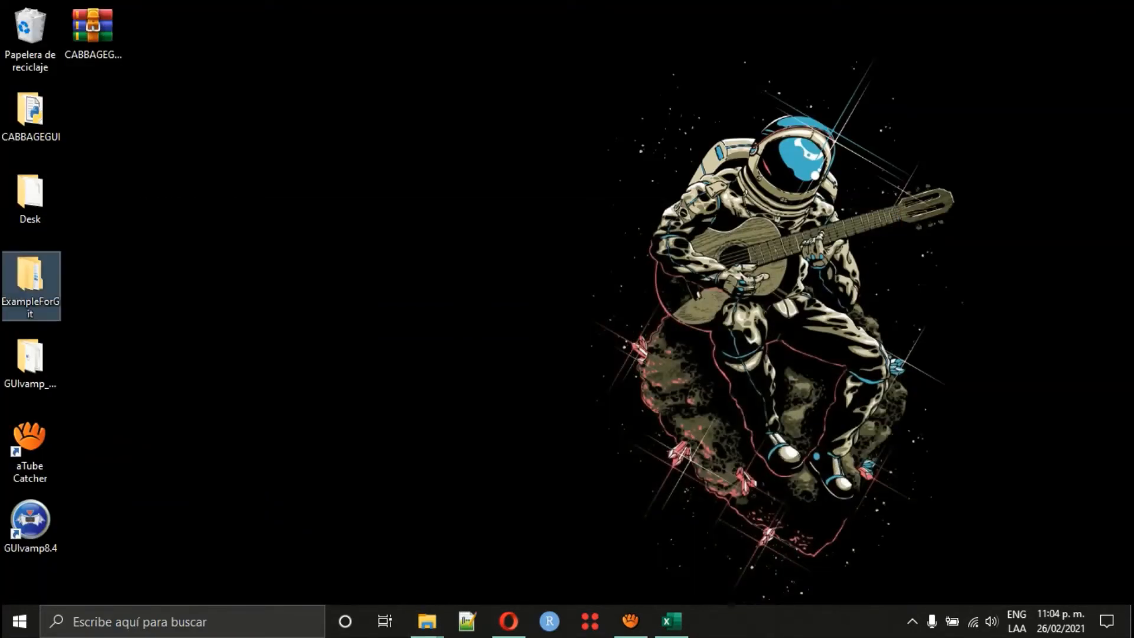
left_click(236, 283)
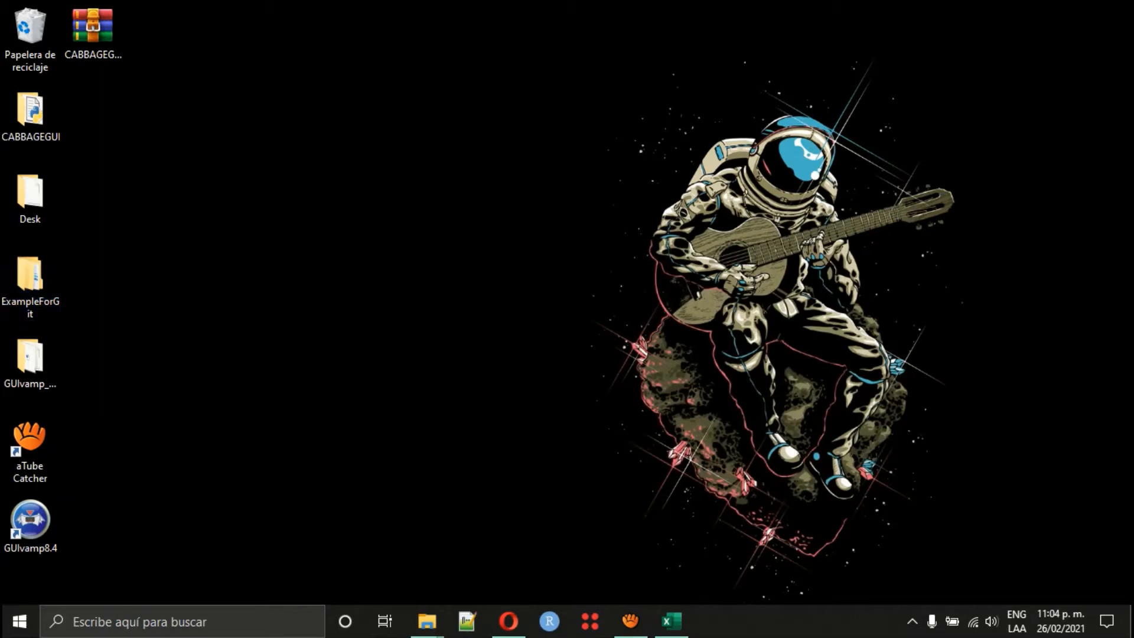
left_click(31, 523)
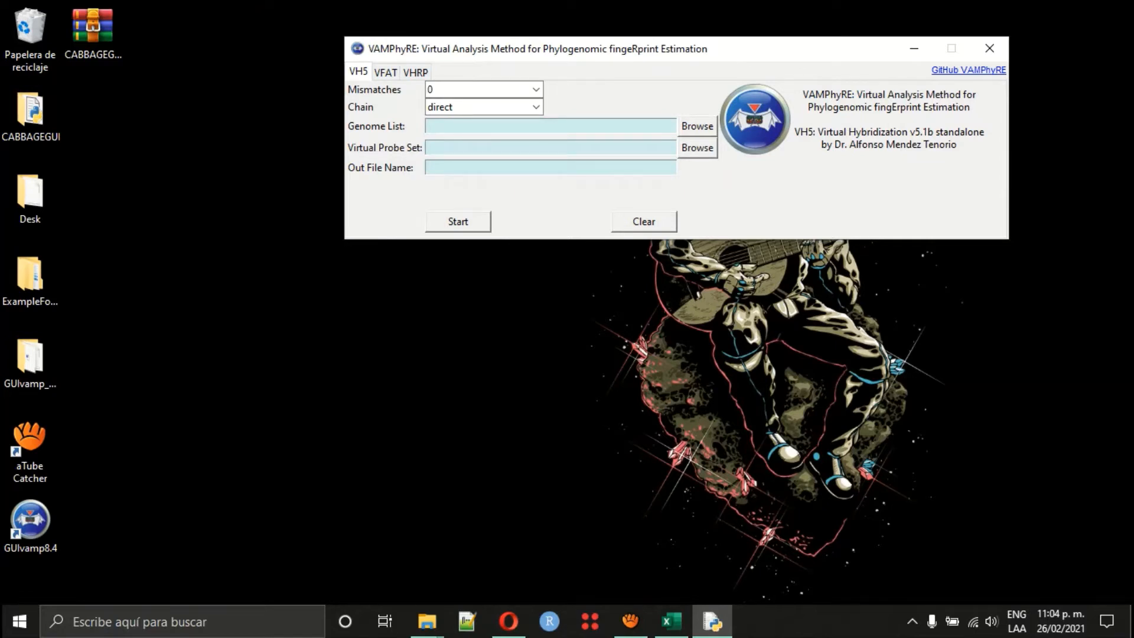
left_click(537, 90)
left_click(511, 107)
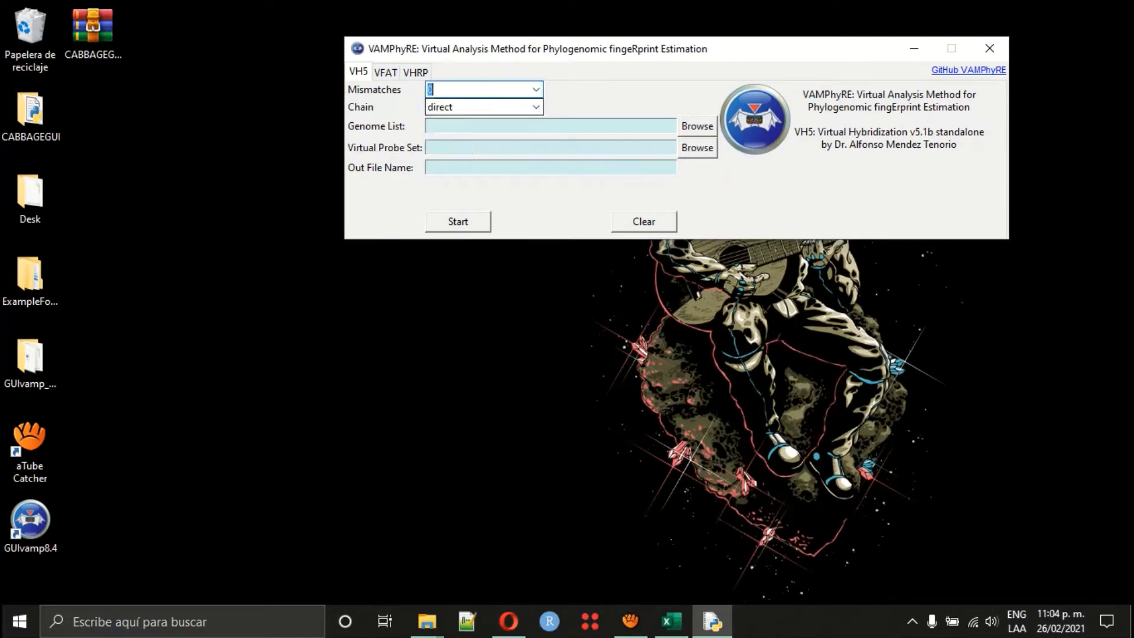
left_click(537, 90)
left_click(449, 119)
left_click(536, 107)
left_click(449, 147)
Load TrainingList.txt from the GUIvamp_Winx64 folder as the VH5 genome list.
left_click(698, 127)
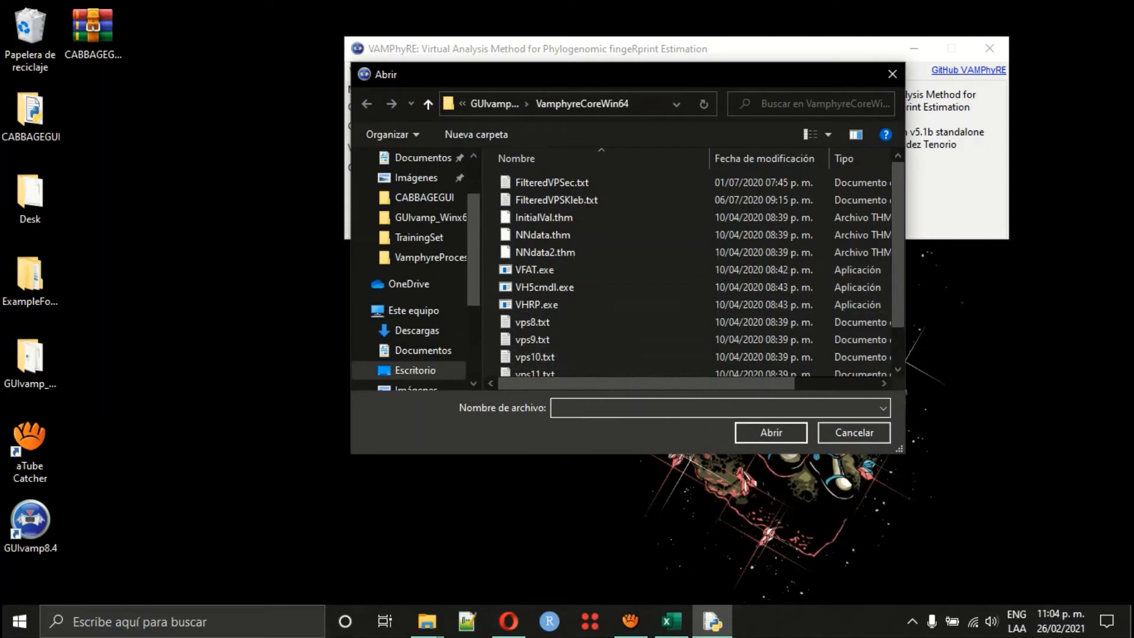
left_click(428, 104)
scroll(561, 254, "down", 5)
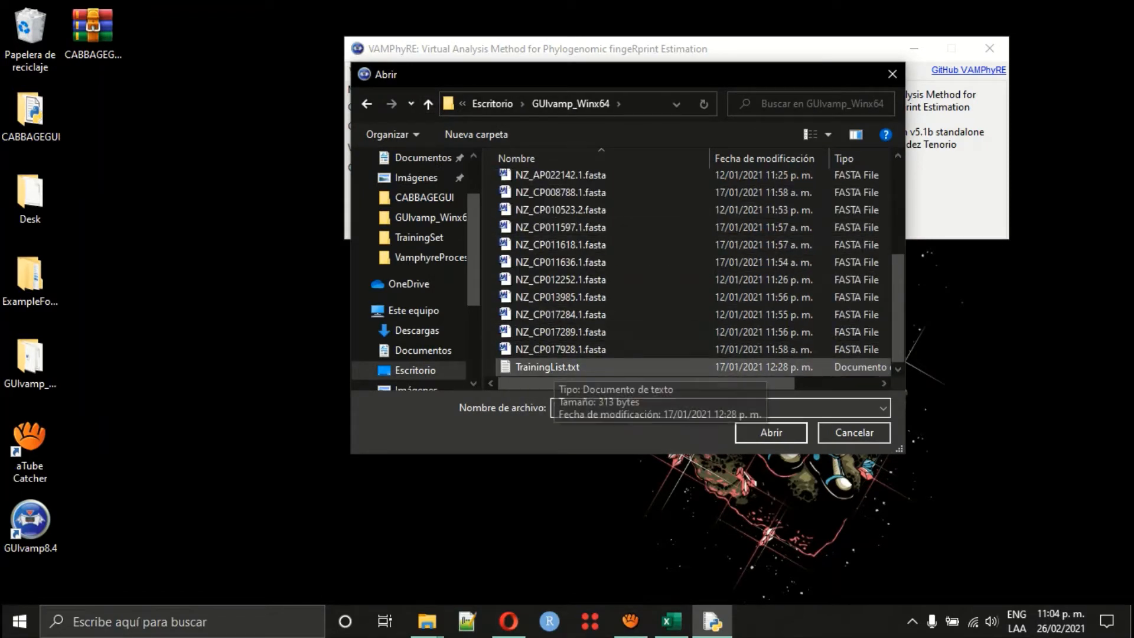
left_click(548, 367)
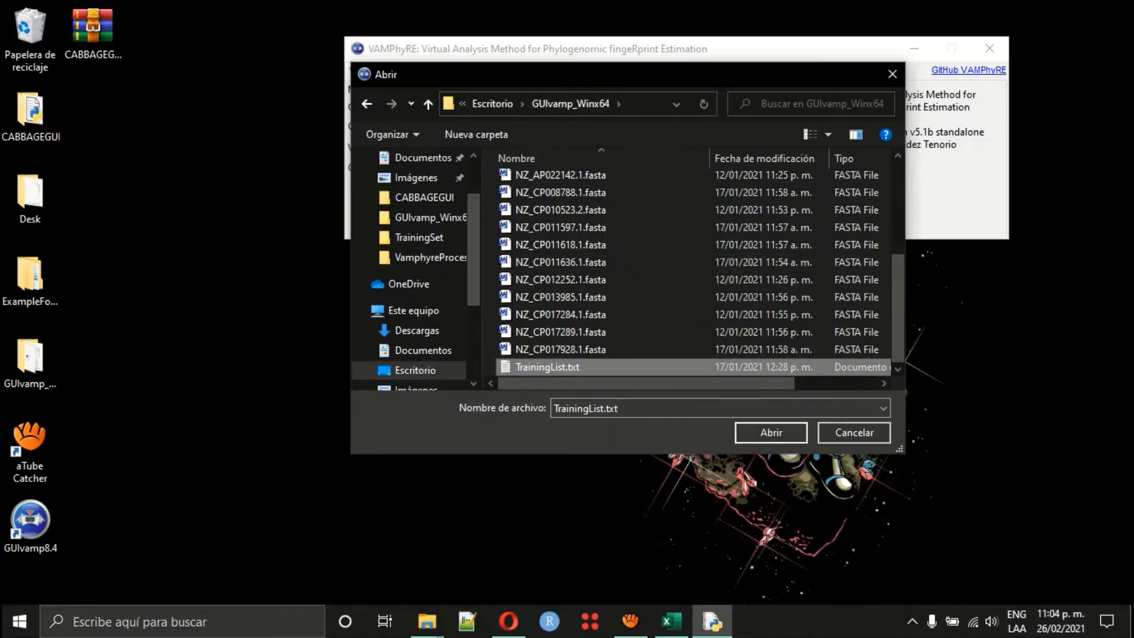
left_click(771, 433)
Load vps13.txt from the VamphyreCoreWin64 folder as the VH5 virtual probe set.
left_click(697, 148)
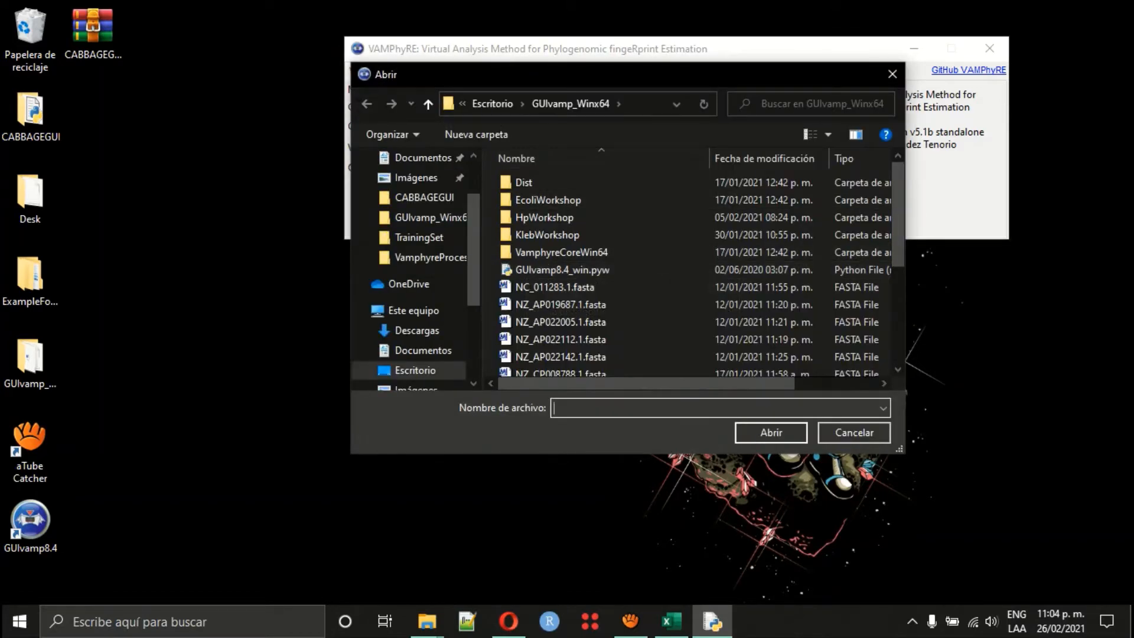
left_click(562, 253)
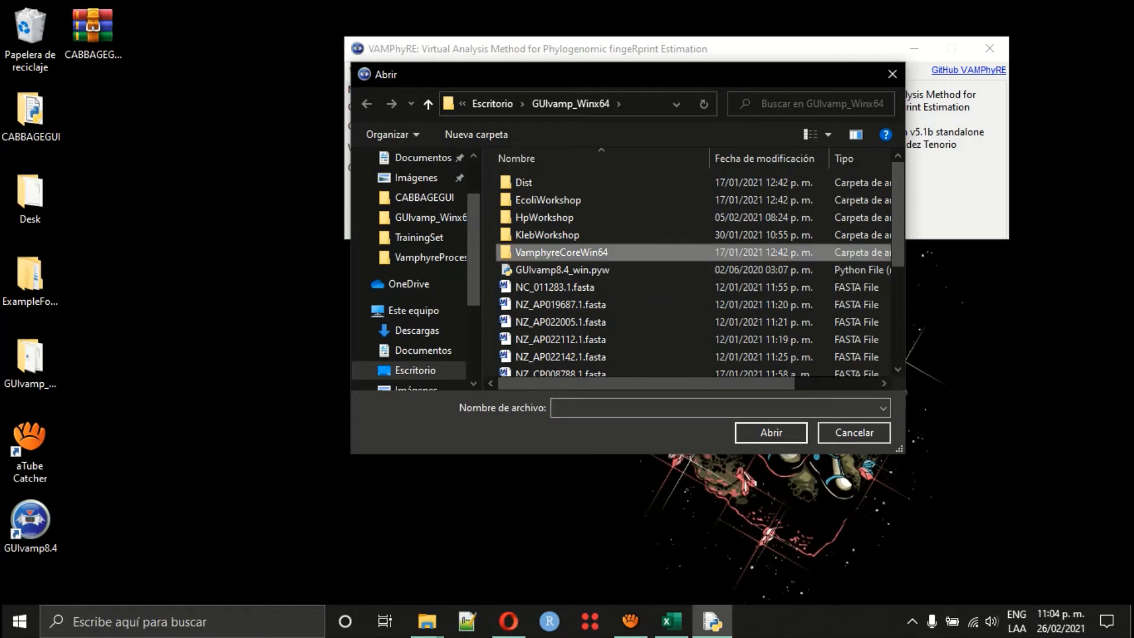
double_click(561, 252)
scroll(561, 253, "down", 1)
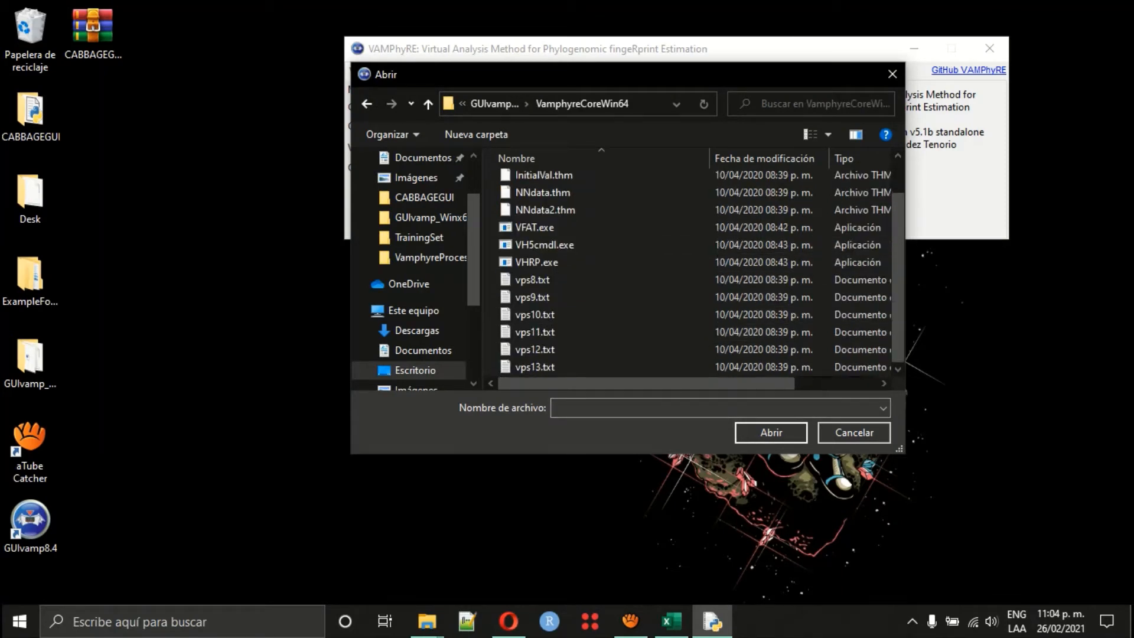
left_click(535, 367)
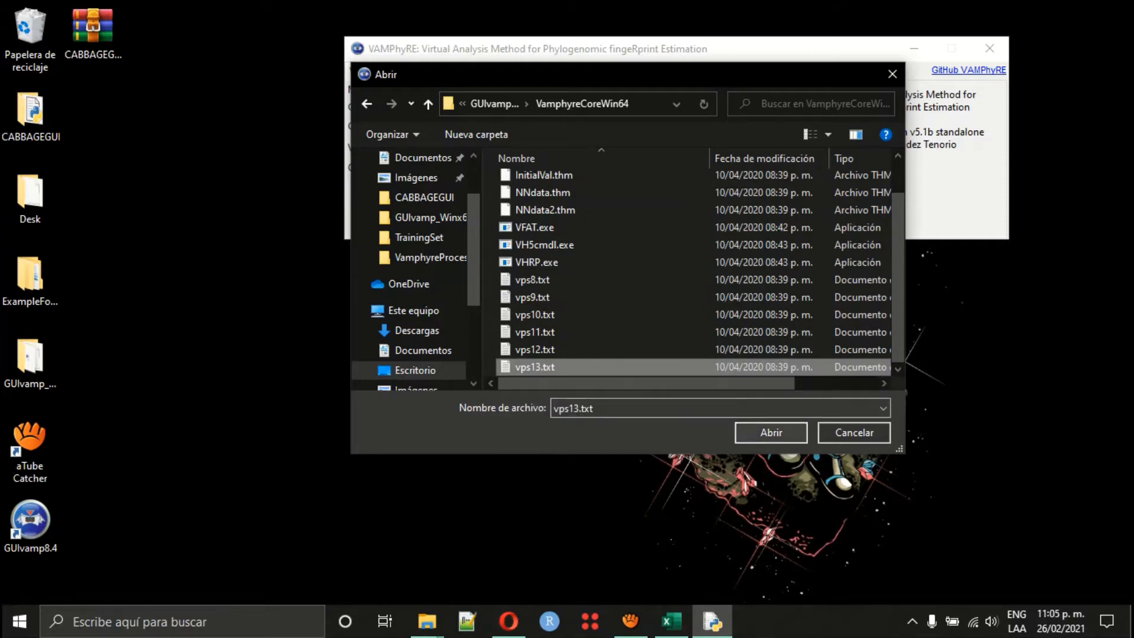
left_click(771, 433)
Name the VH5 output file vh5screeningout and start the virtual hybridization.
left_click(502, 168)
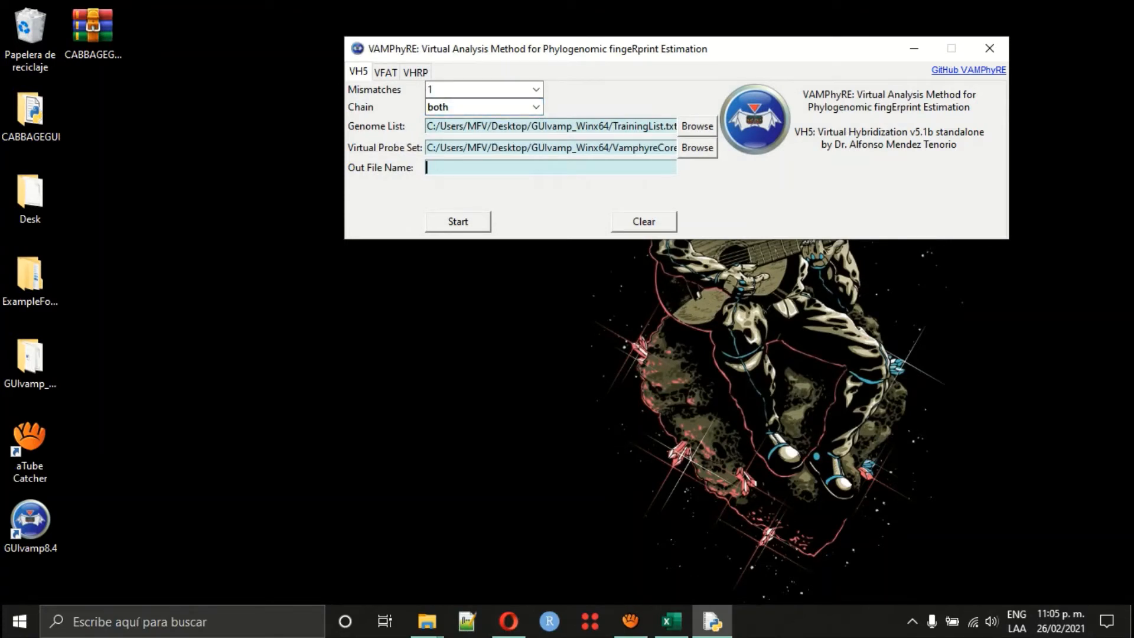
type("vh5screeningout")
left_click(458, 221)
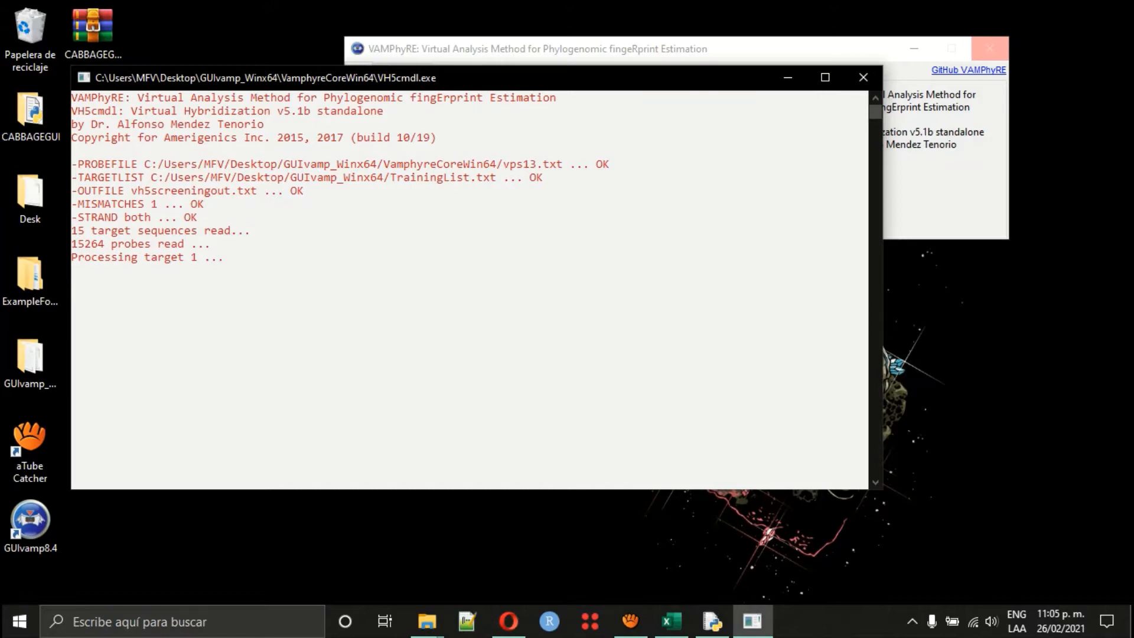
Move the VH5cmdl console aside, check the GUIvamp_Winx64 folder for the output file, and minimize File Explorer.
left_click_drag(473, 78, 680, 80)
left_click(31, 526)
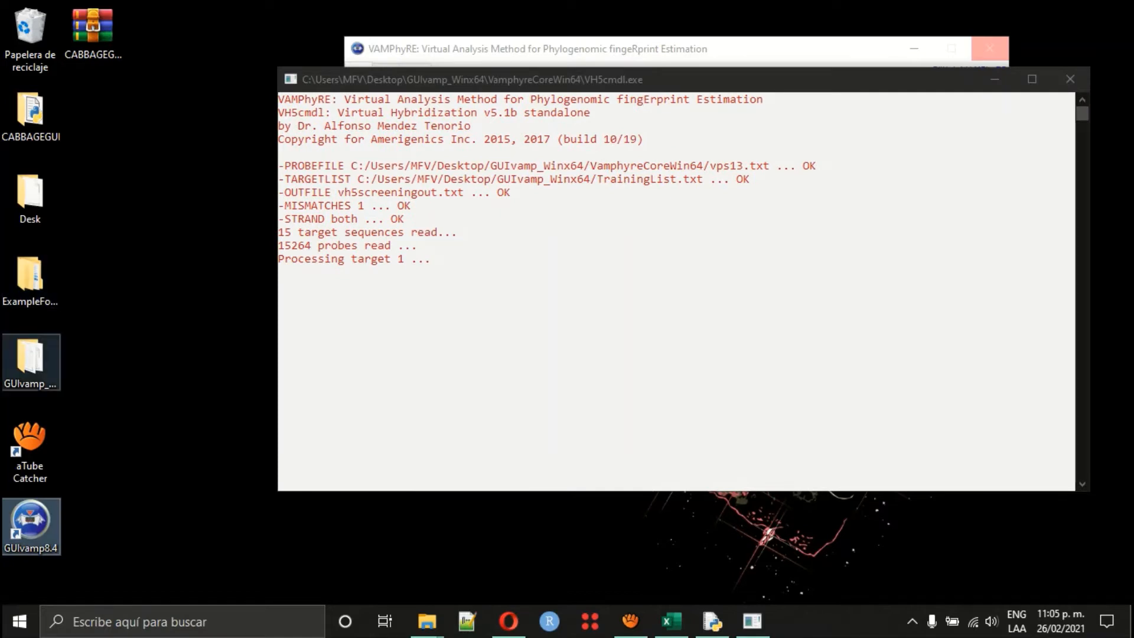
double_click(29, 361)
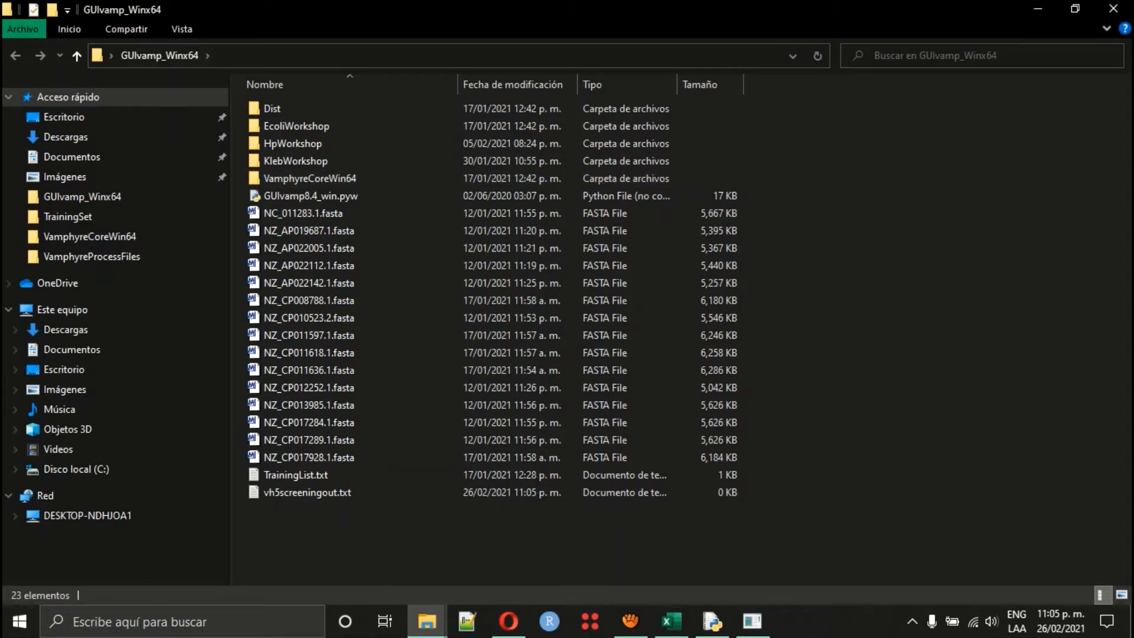
left_click(77, 56)
left_click(1037, 8)
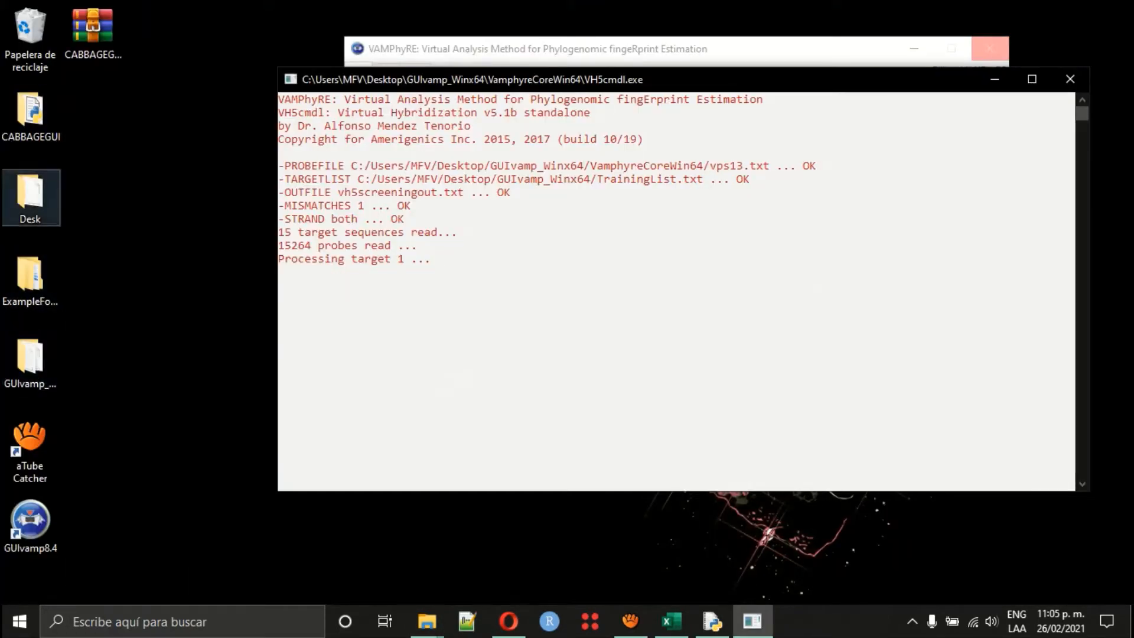
Open VH5screening.txt from the VamphyreProcessFiles folder inside ExampleForGit with Notepad++.
left_click(29, 277)
double_click(29, 276)
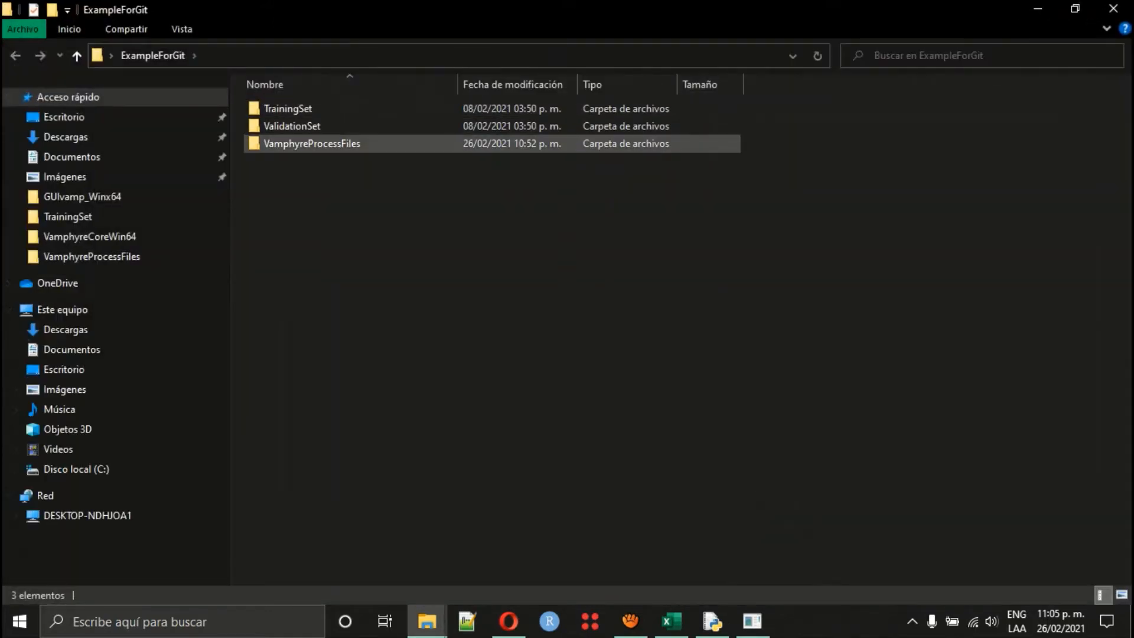
double_click(312, 144)
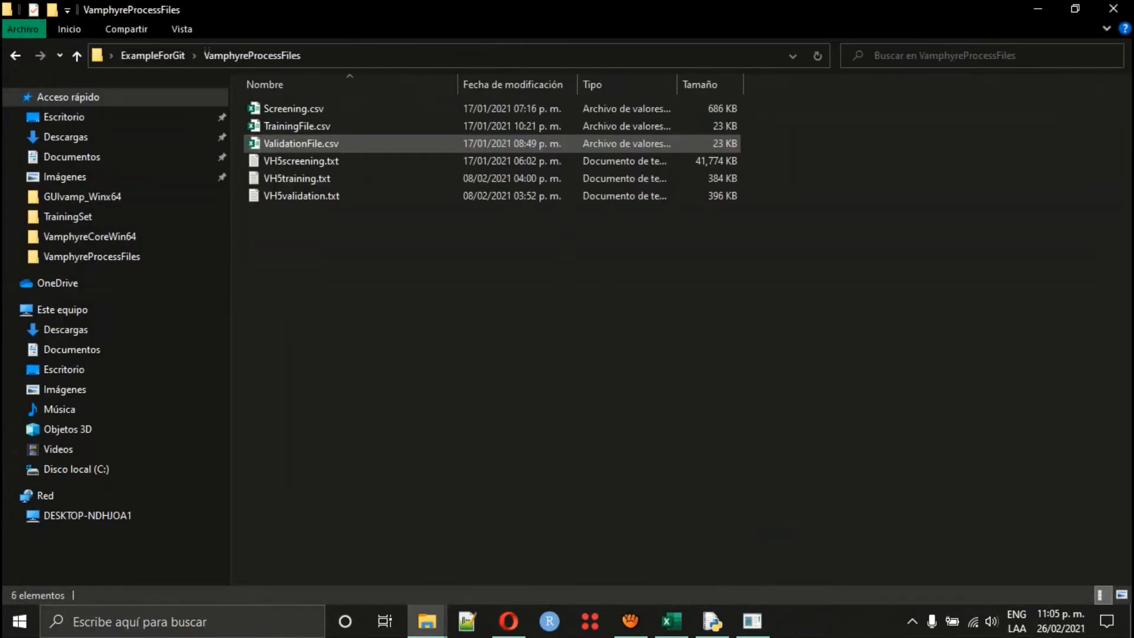
left_click(307, 161)
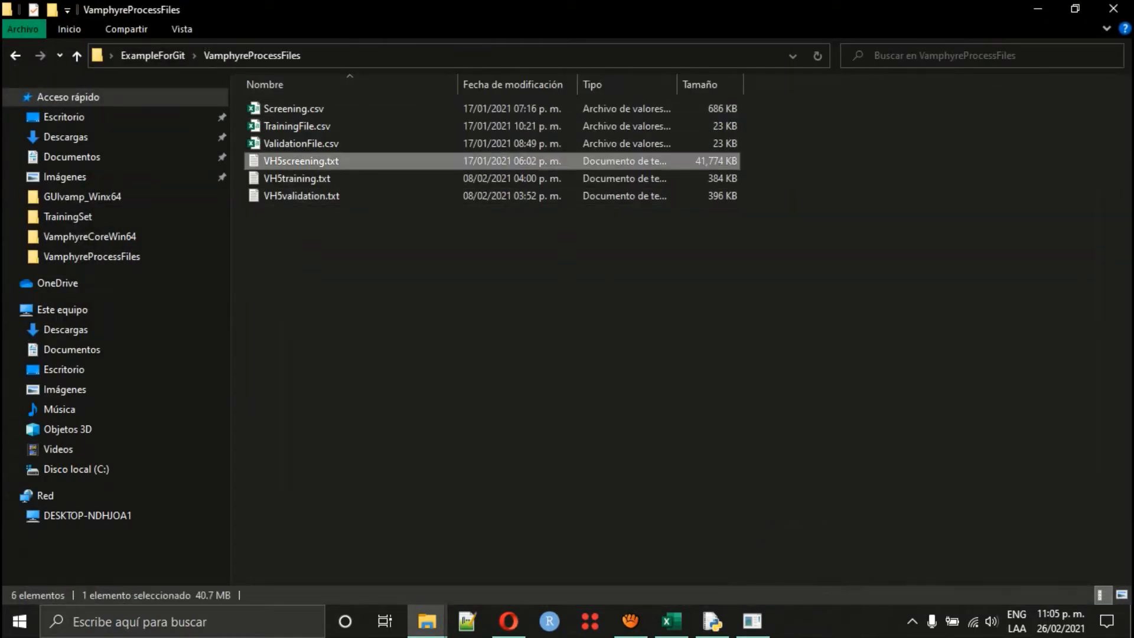
left_click(367, 236)
left_click(307, 162)
right_click(303, 159)
left_click(366, 239)
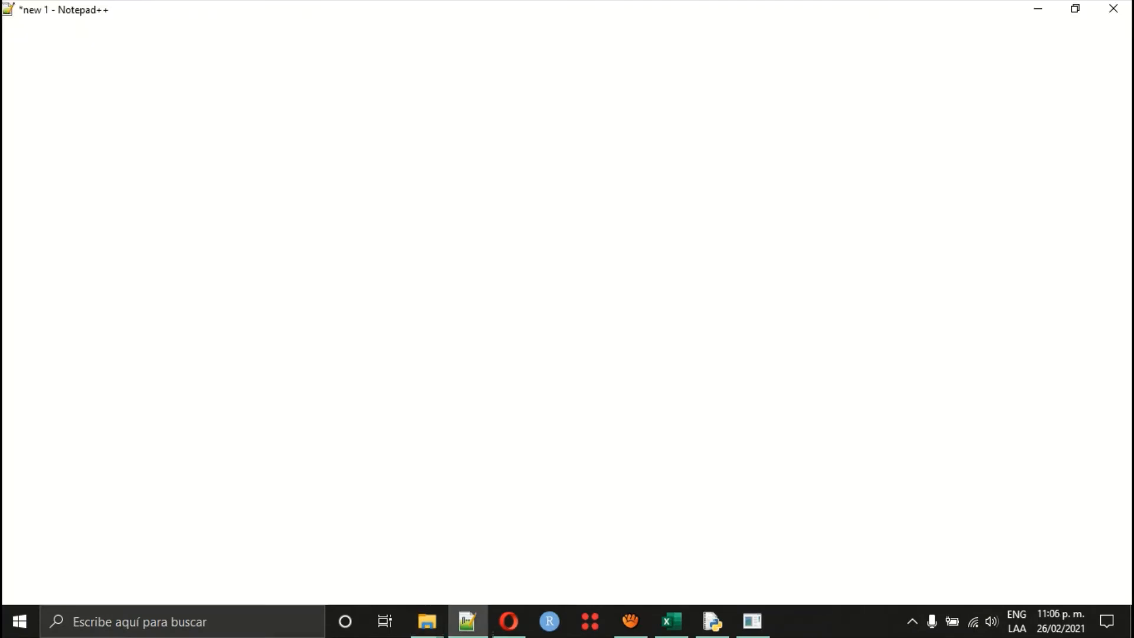
Examine the header and probe match lines in VH5screening.txt, and minimize Notepad++ and File Explorer.
scroll(566, 324, "down", 1)
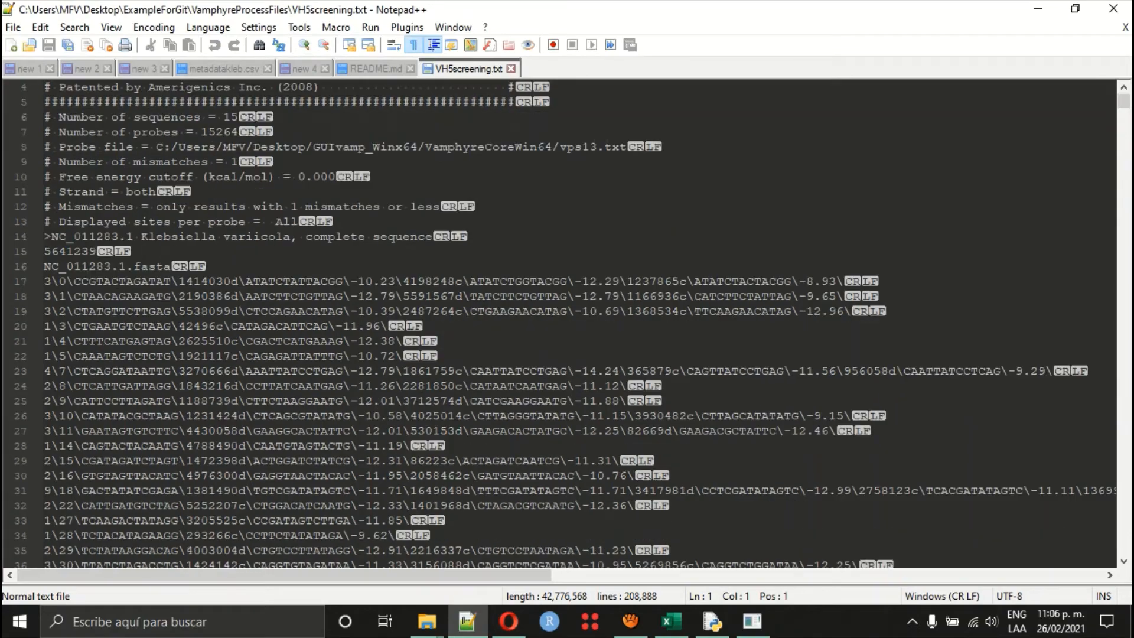
scroll(566, 324, "down", 17)
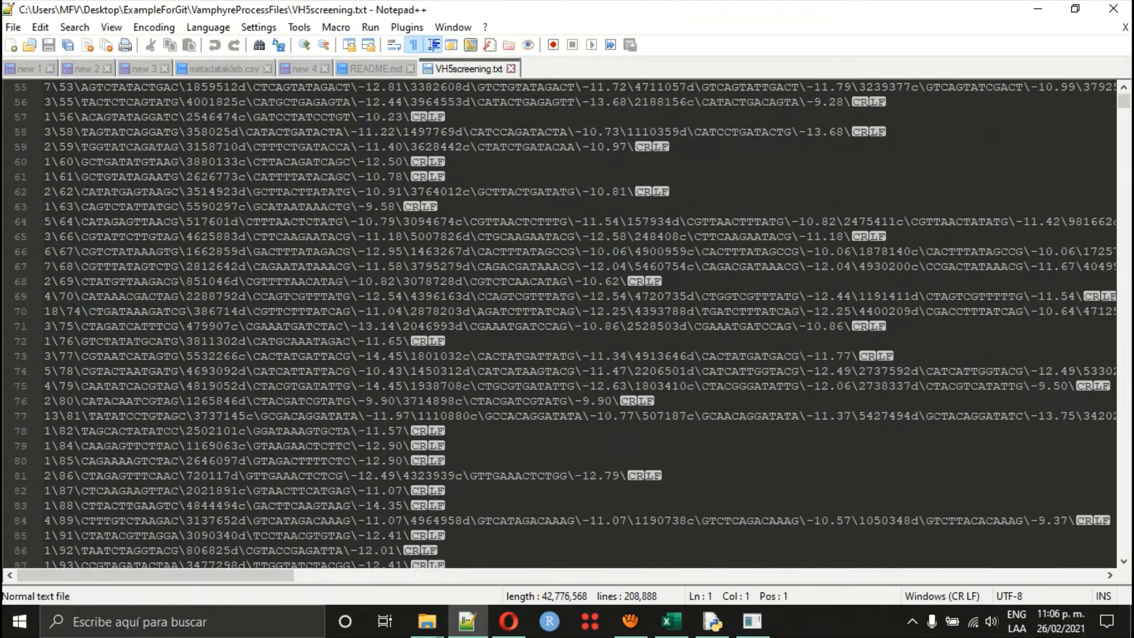
scroll(565, 324, "up", 18)
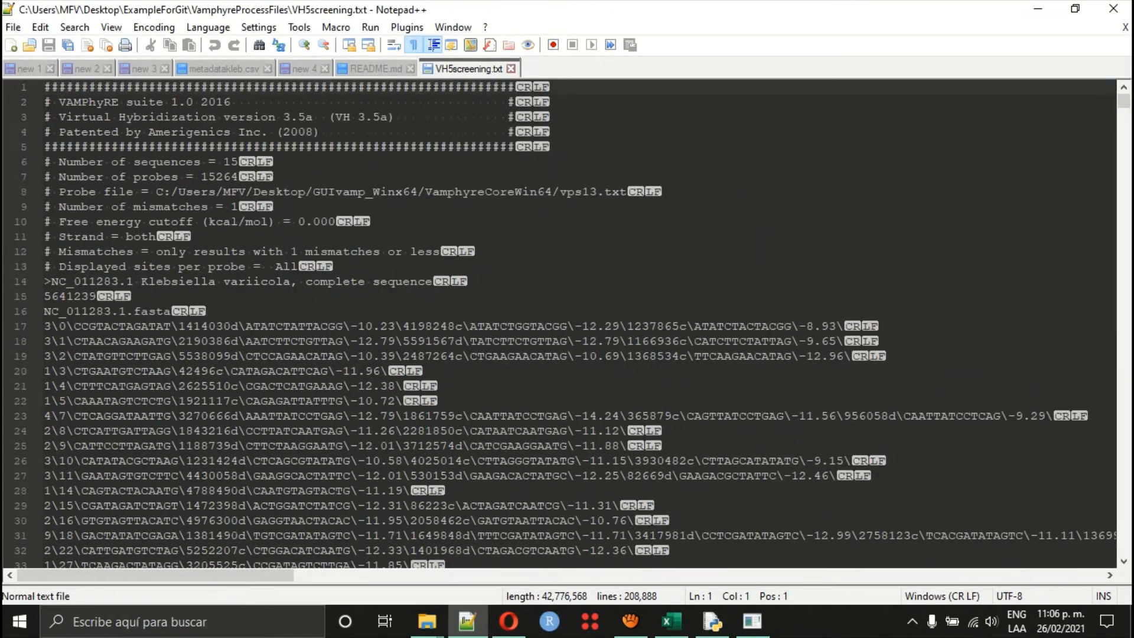
scroll(565, 324, "down", 5)
scroll(566, 325, "up", 5)
scroll(565, 324, "down", 4)
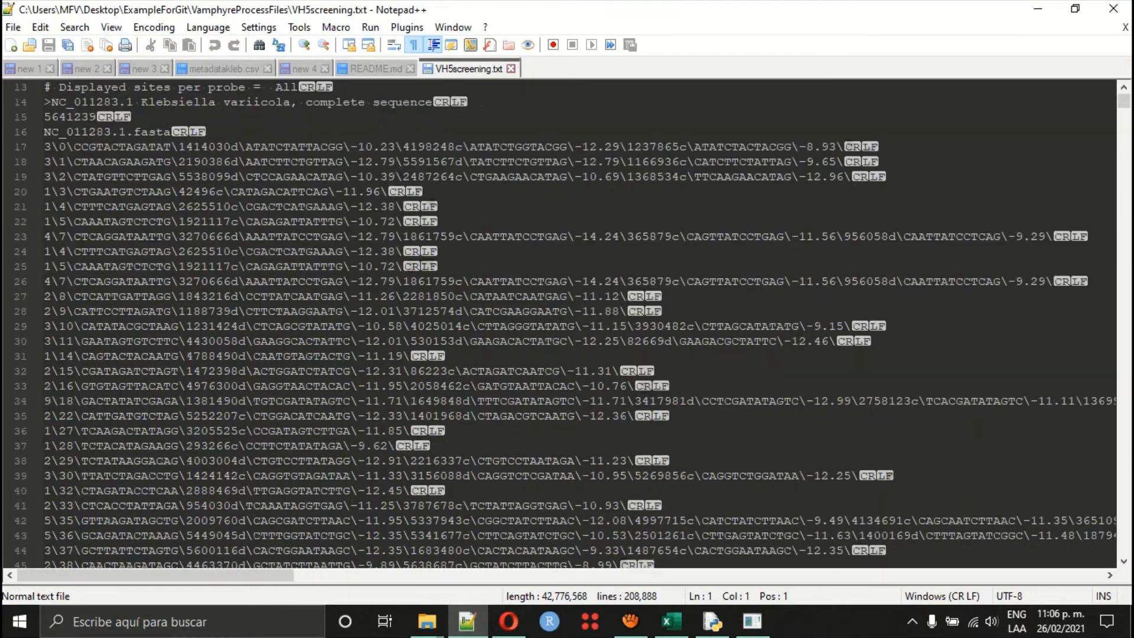
scroll(566, 325, "up", 4)
left_click(1038, 8)
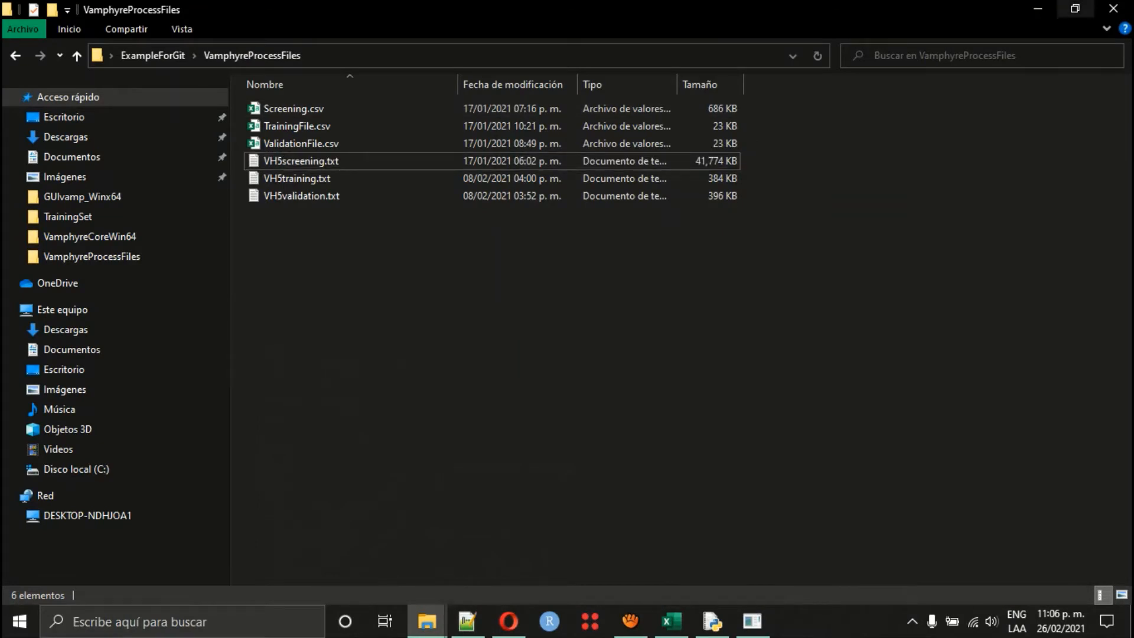
left_click(1037, 8)
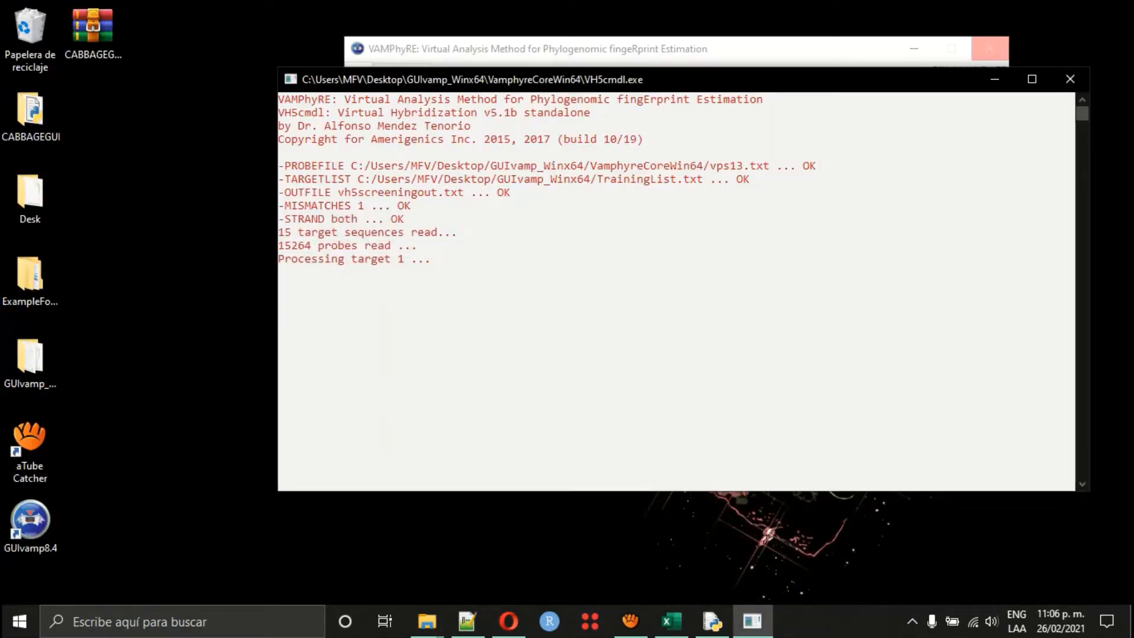
Move the VH5cmdl console below the VH5 settings, and stop the running hybridization by closing it.
left_click_drag(738, 79, 631, 179)
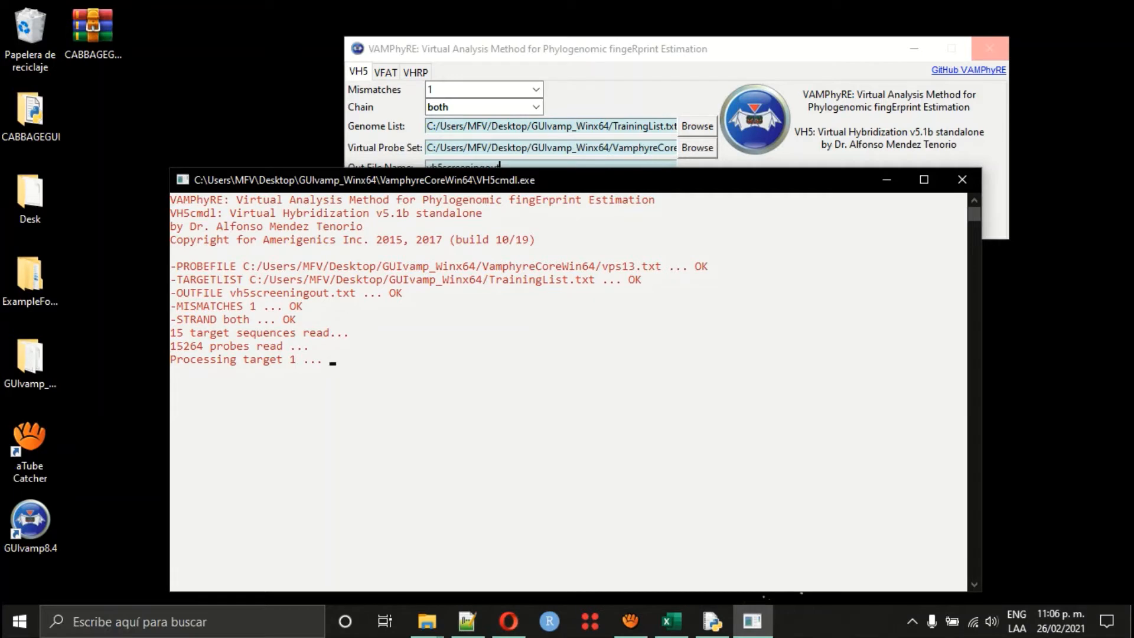
left_click_drag(631, 180, 633, 166)
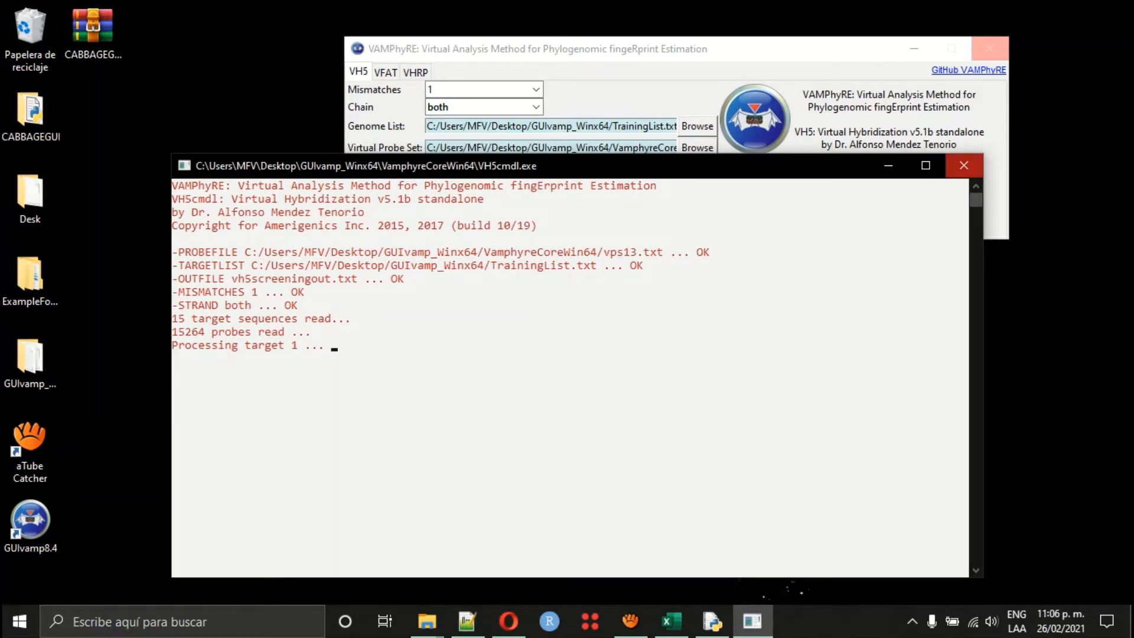
left_click(964, 166)
left_click(605, 368)
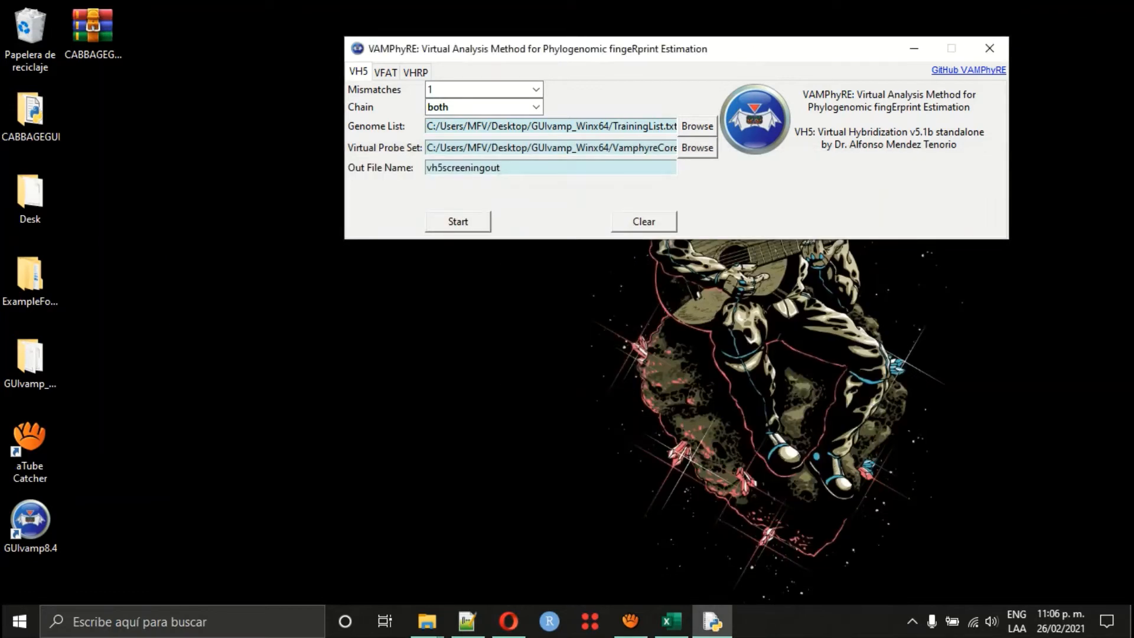
Switch to the VHRP results parser, review the Sites Global options, and keep match.
left_click(386, 73)
left_click(416, 72)
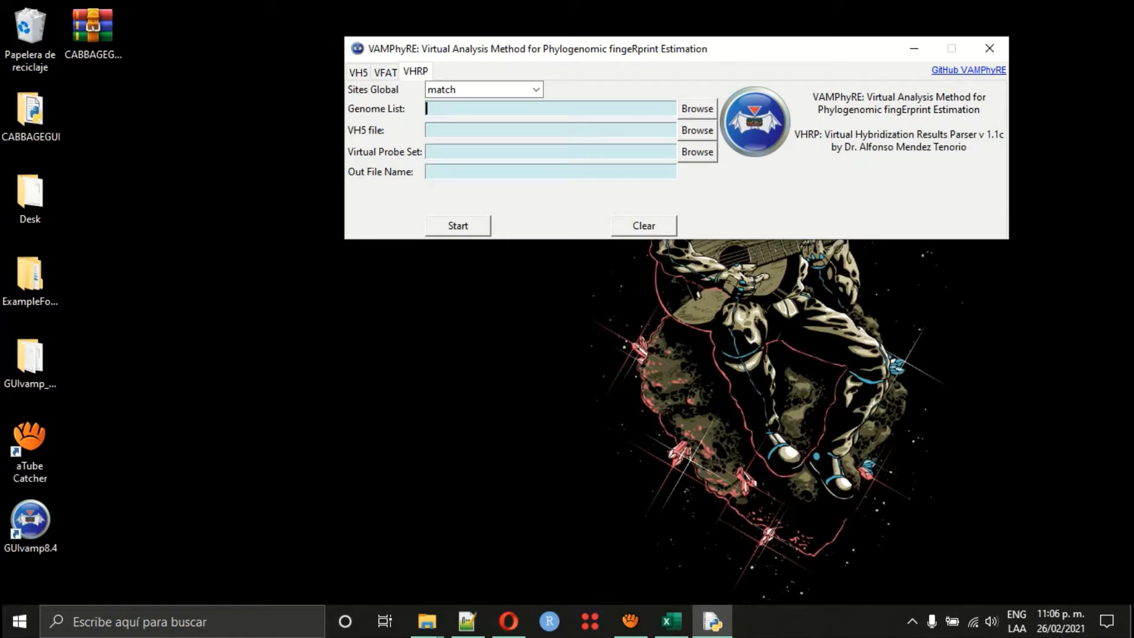
left_click(535, 89)
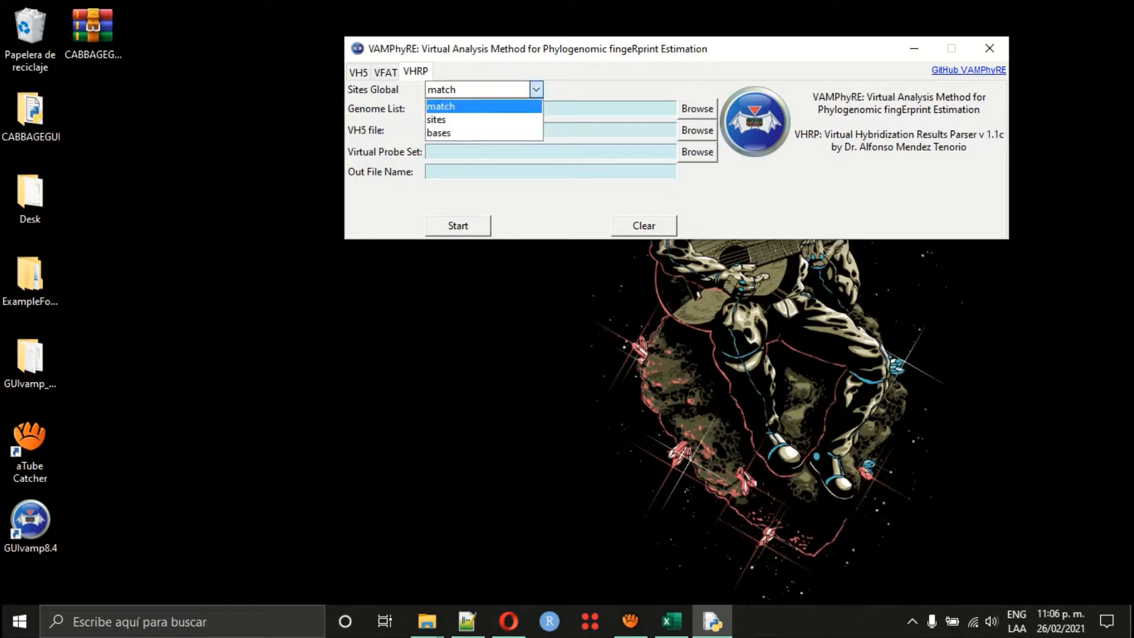
left_click(536, 89)
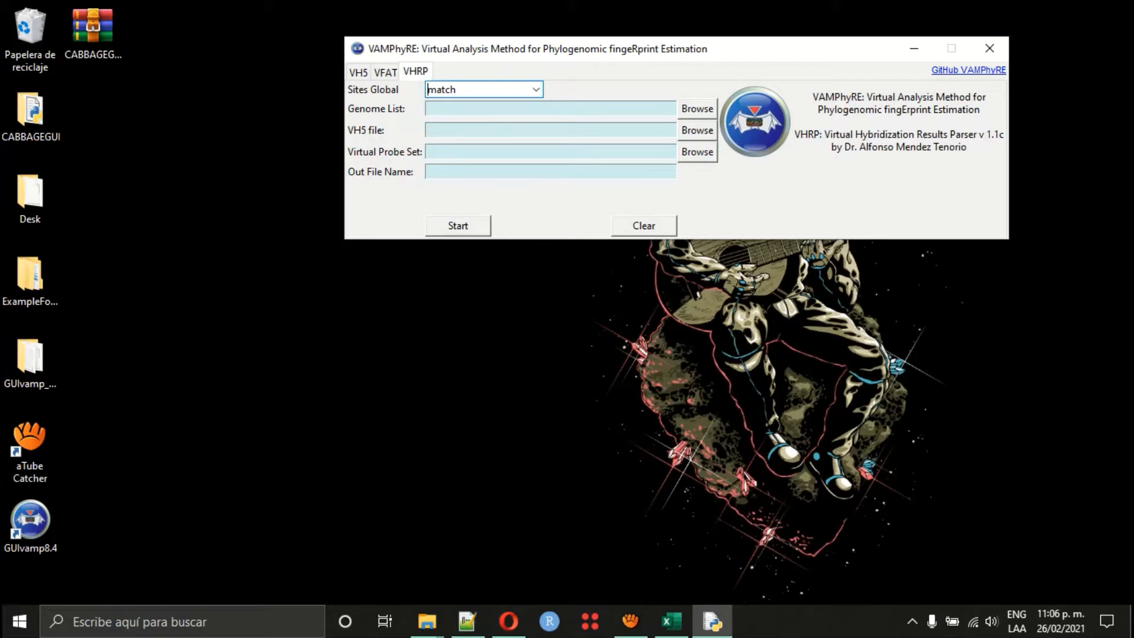
Load TrainingList.txt from the GUIvamp_Winx64 folder as the VHRP genome list.
left_click(697, 109)
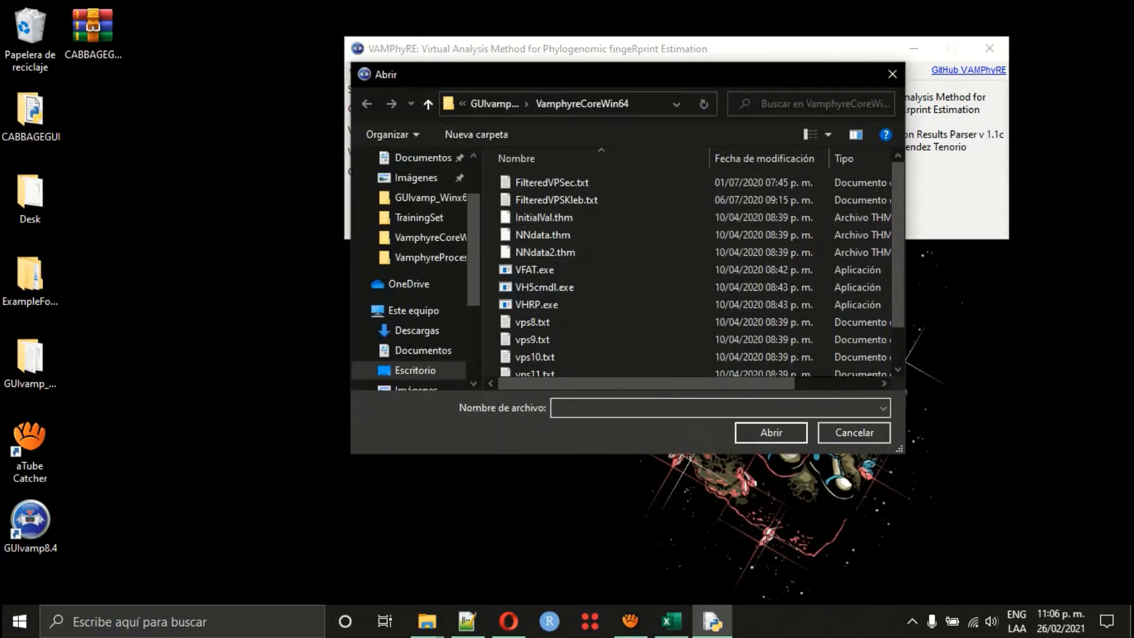
left_click(428, 104)
scroll(561, 295, "down", 5)
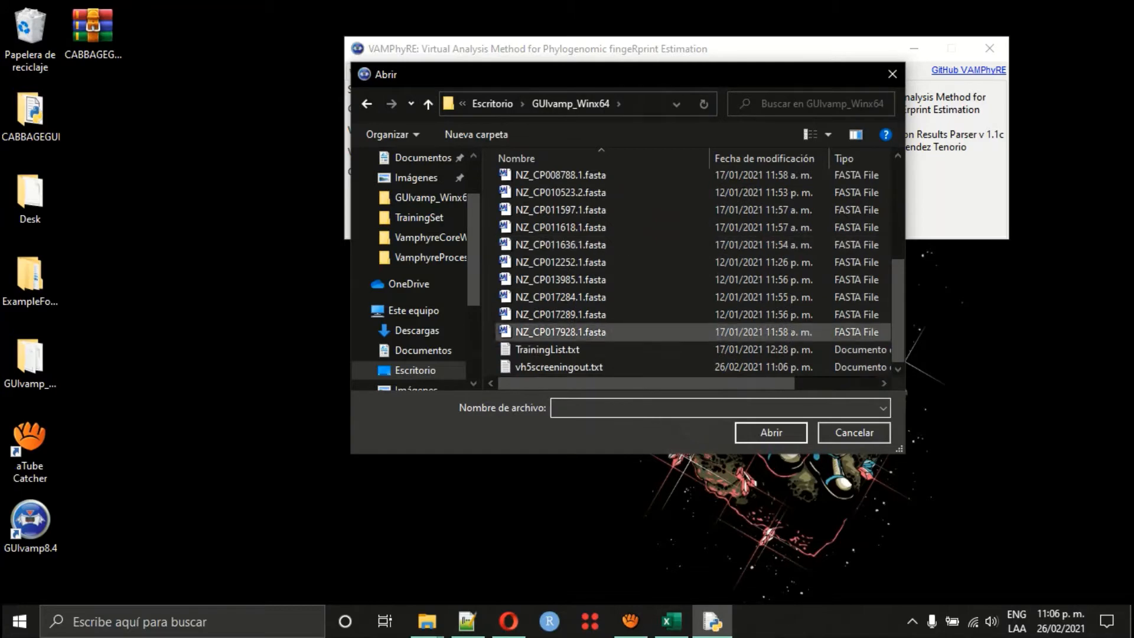
left_click(548, 350)
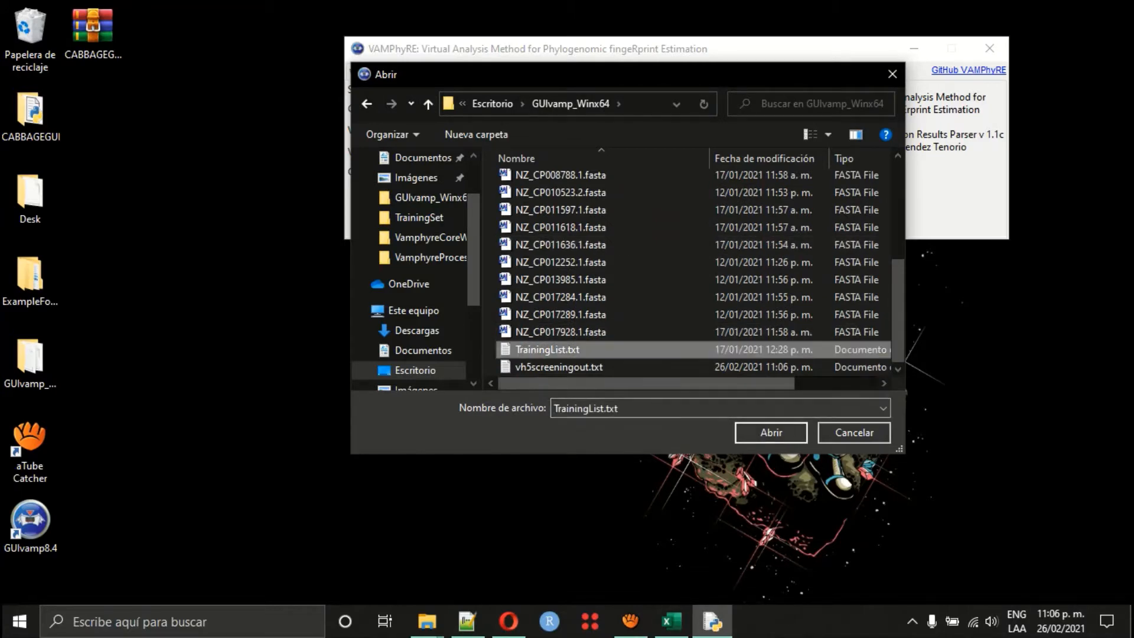
key("Return")
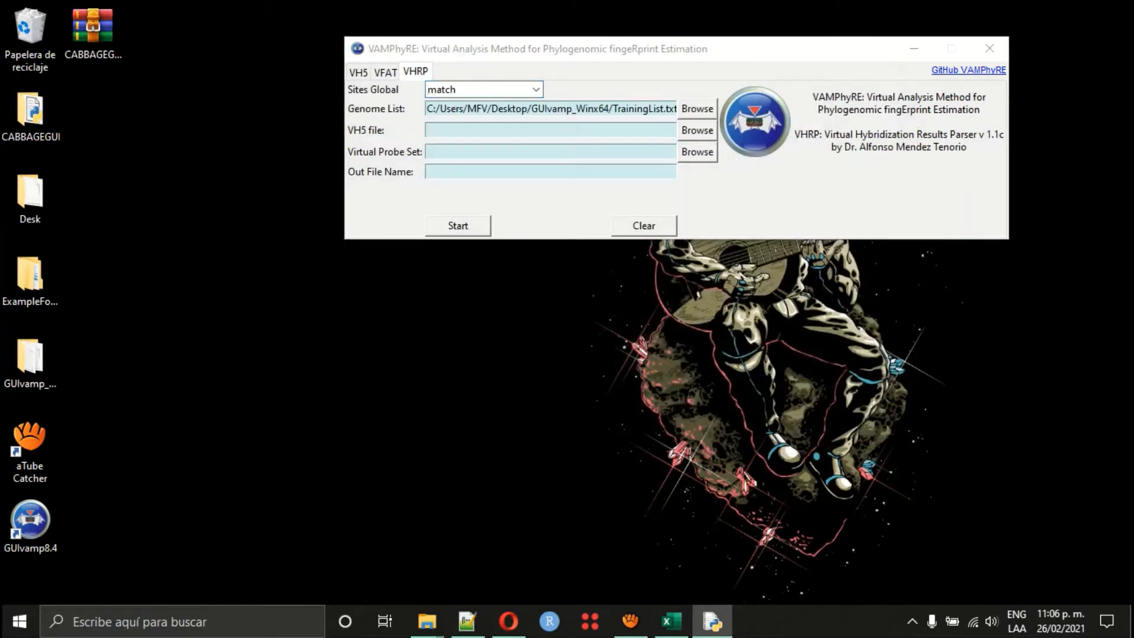
Widen the file dialog's folder list and load VH5screening.txt from VamphyreProcessFiles as the VHRP VH5 file.
left_click(697, 130)
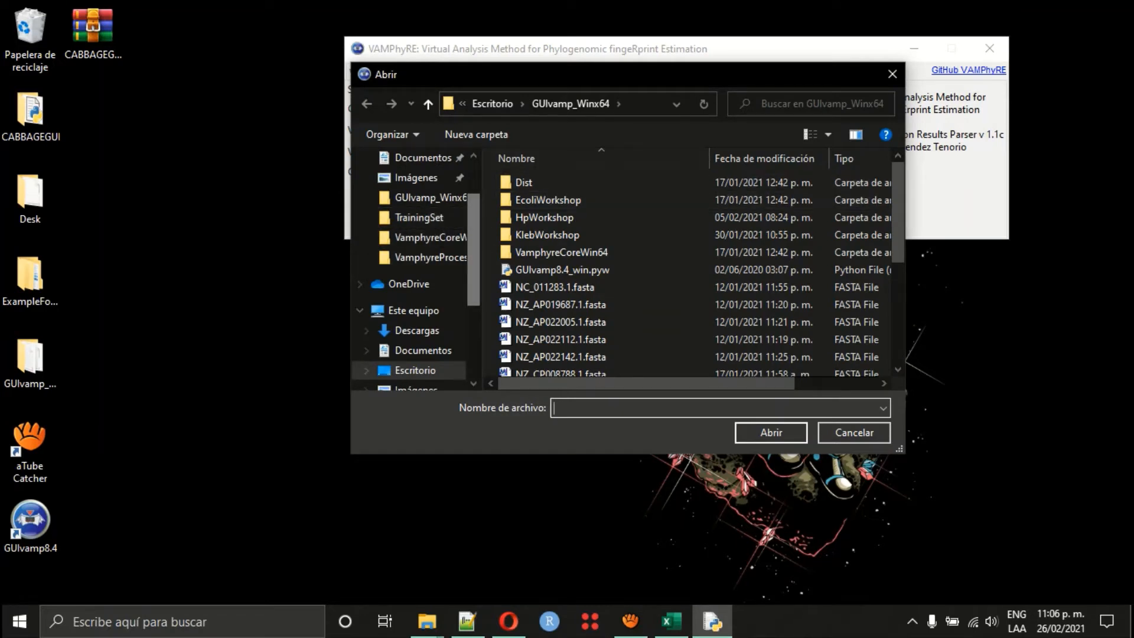
left_click_drag(480, 237, 532, 237)
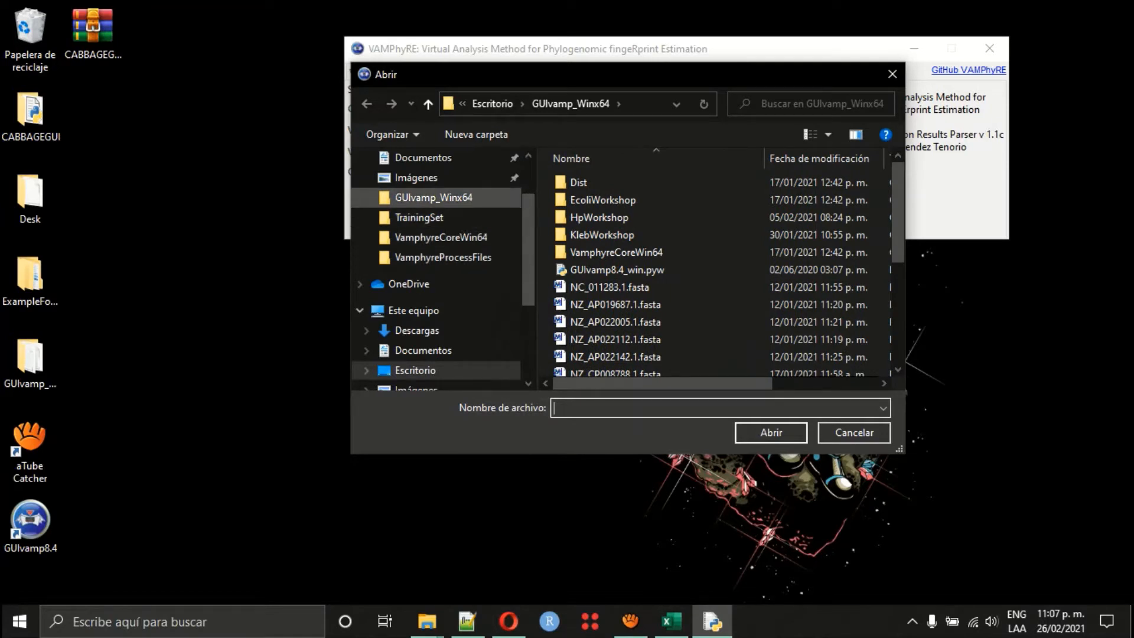
scroll(437, 248, "up", 1)
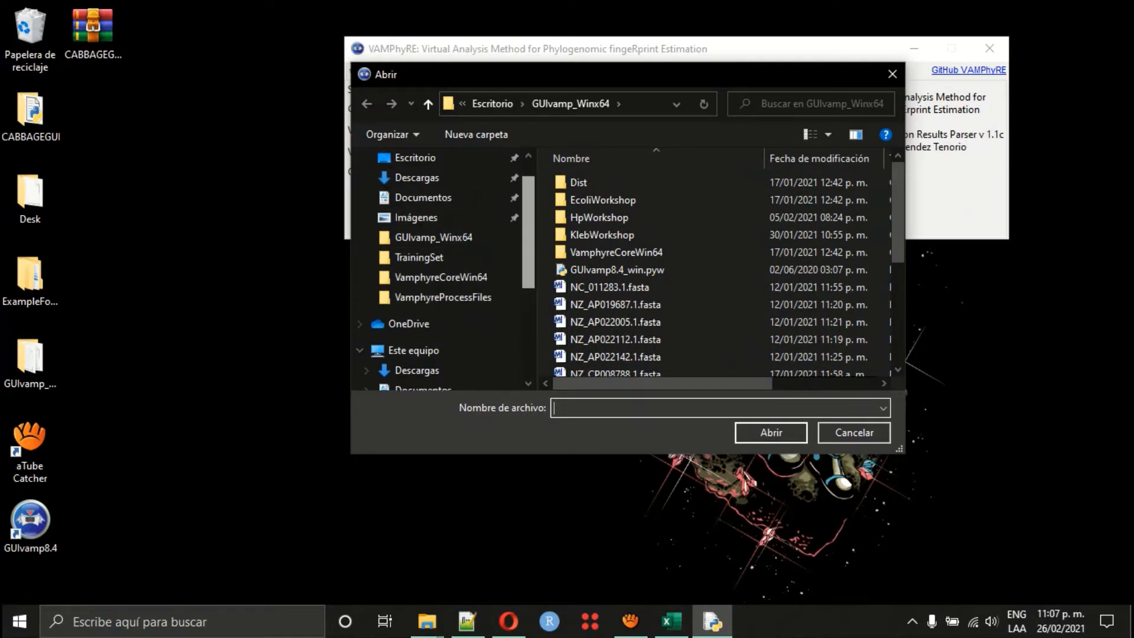
scroll(437, 248, "down", 1)
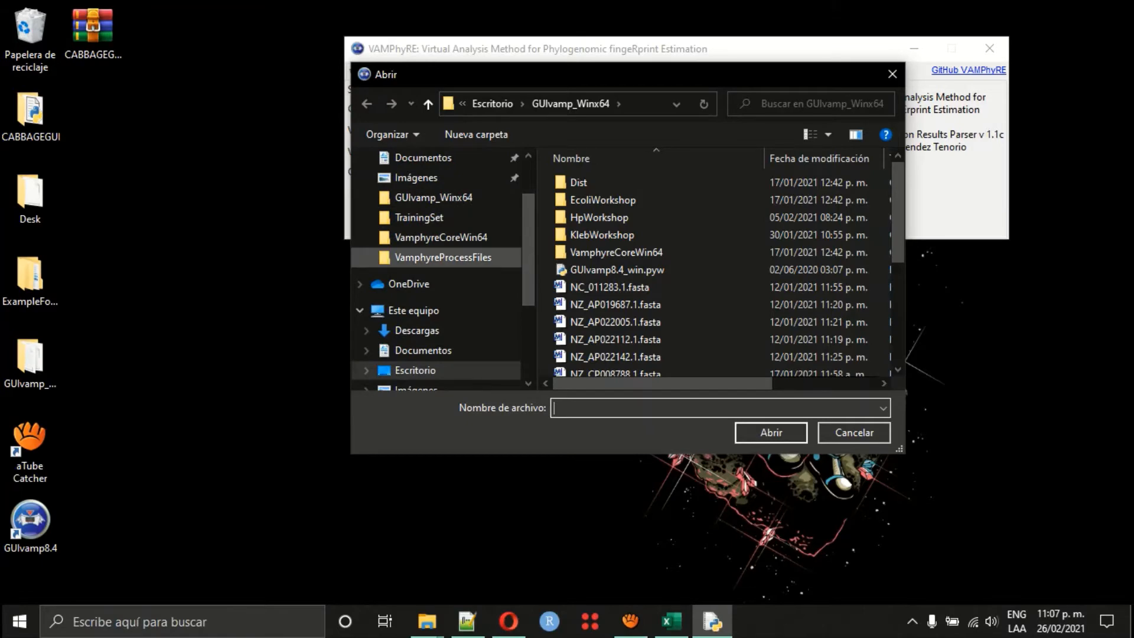
left_click(443, 257)
left_click(608, 235)
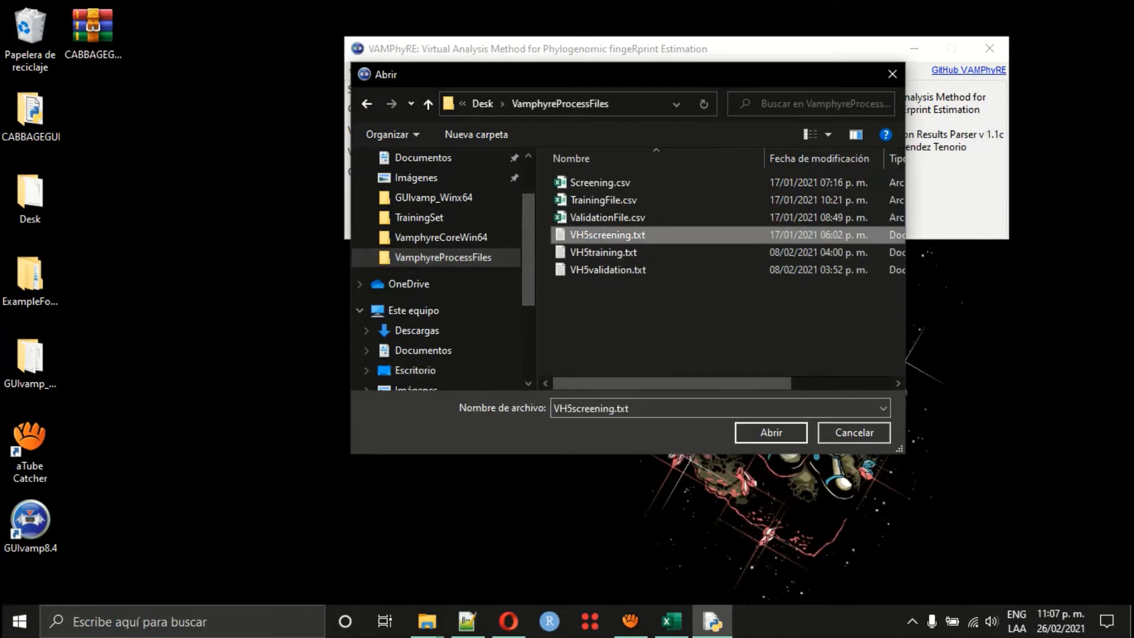
left_click(771, 432)
Load a probe set text file from the VamphyreCoreWin64 folder inside GUIvamp_Winx64 as the VHRP Virtual Probe Set.
left_click(427, 152)
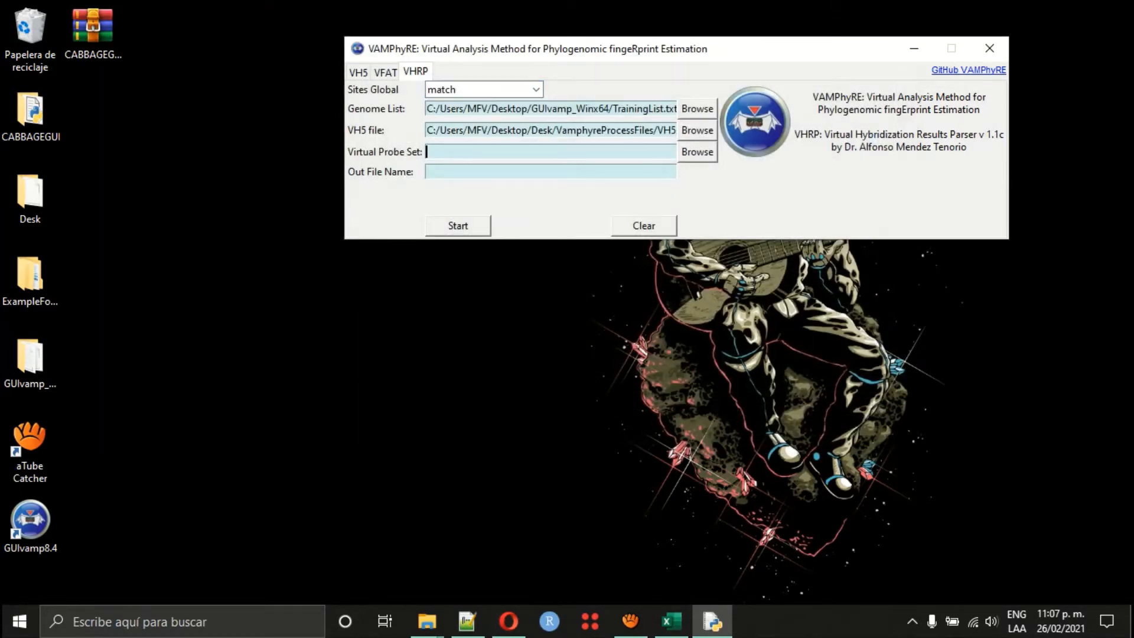
left_click(698, 152)
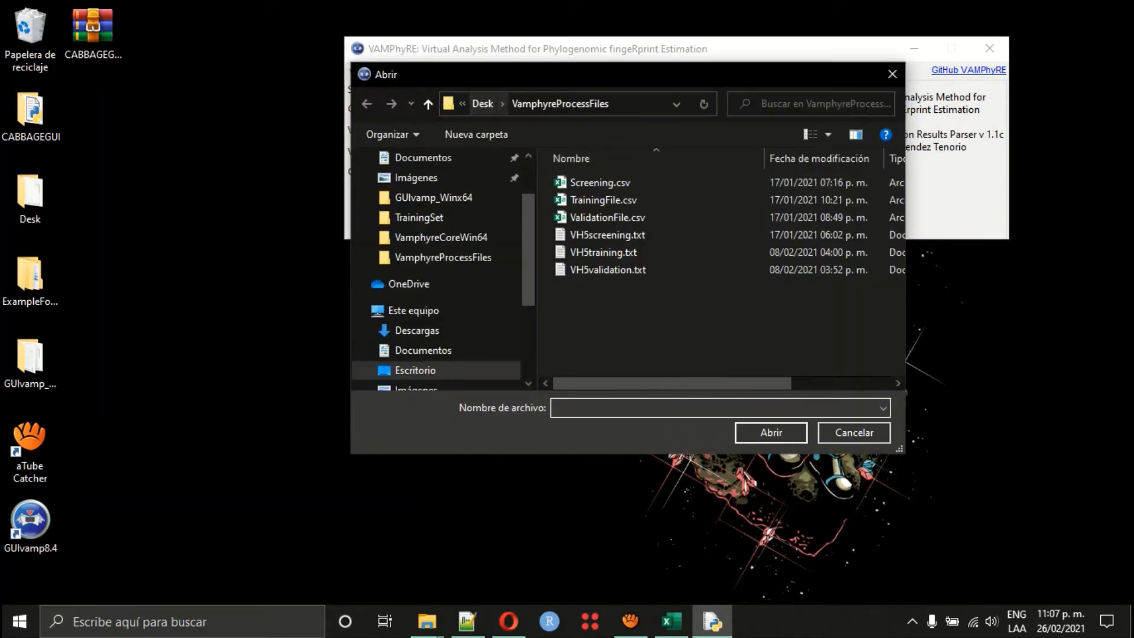
left_click(433, 197)
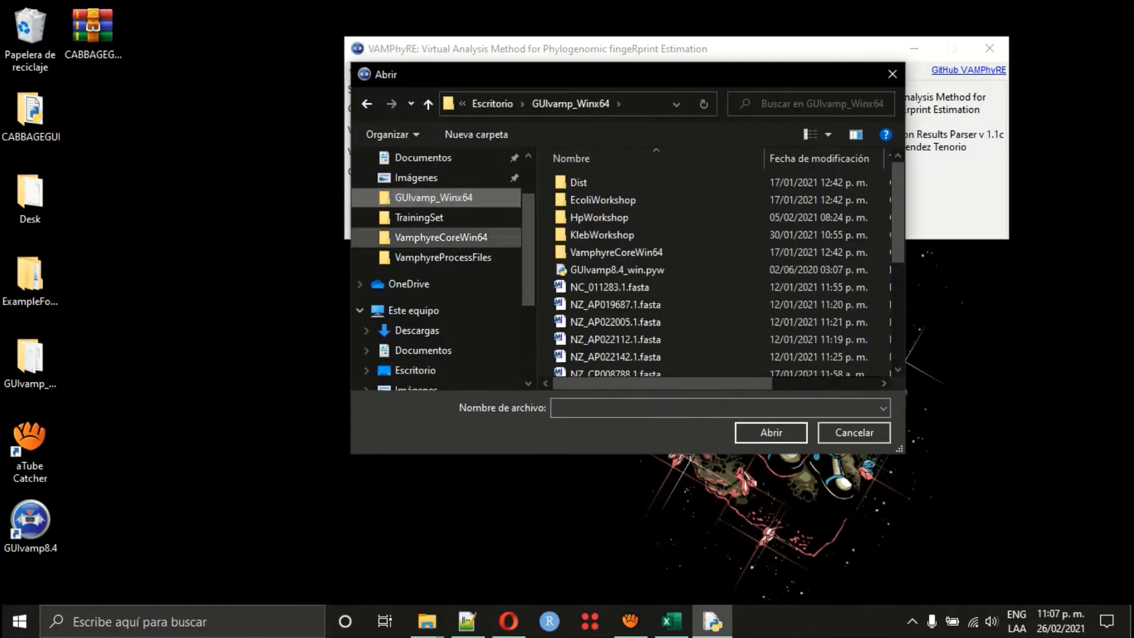
double_click(616, 252)
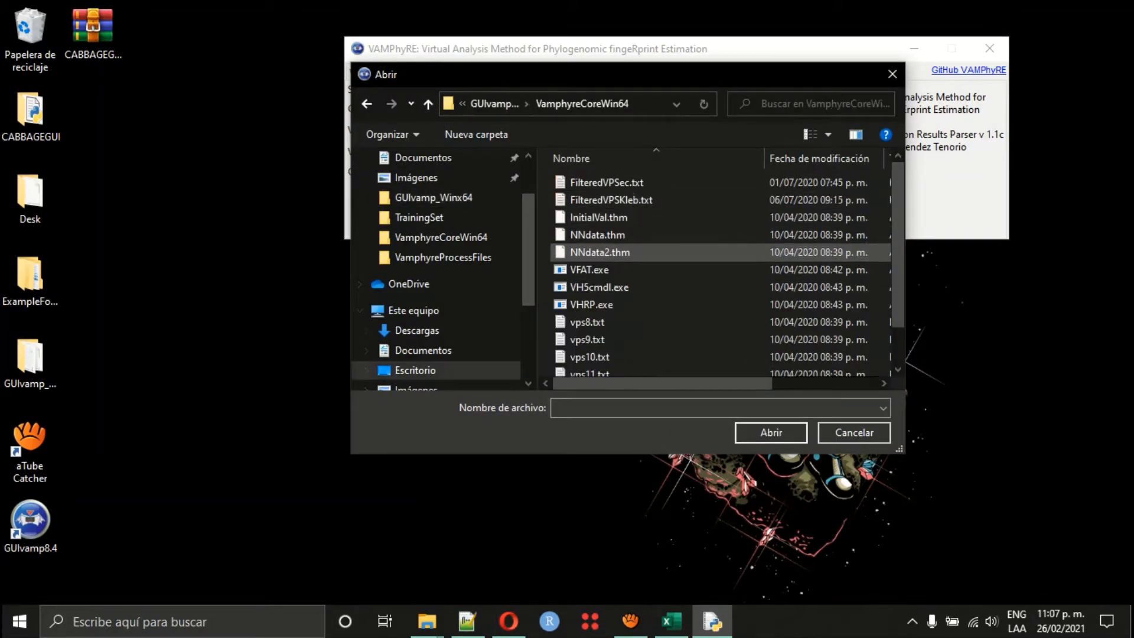
scroll(616, 253, "down", 1)
left_click(589, 367)
left_click(771, 433)
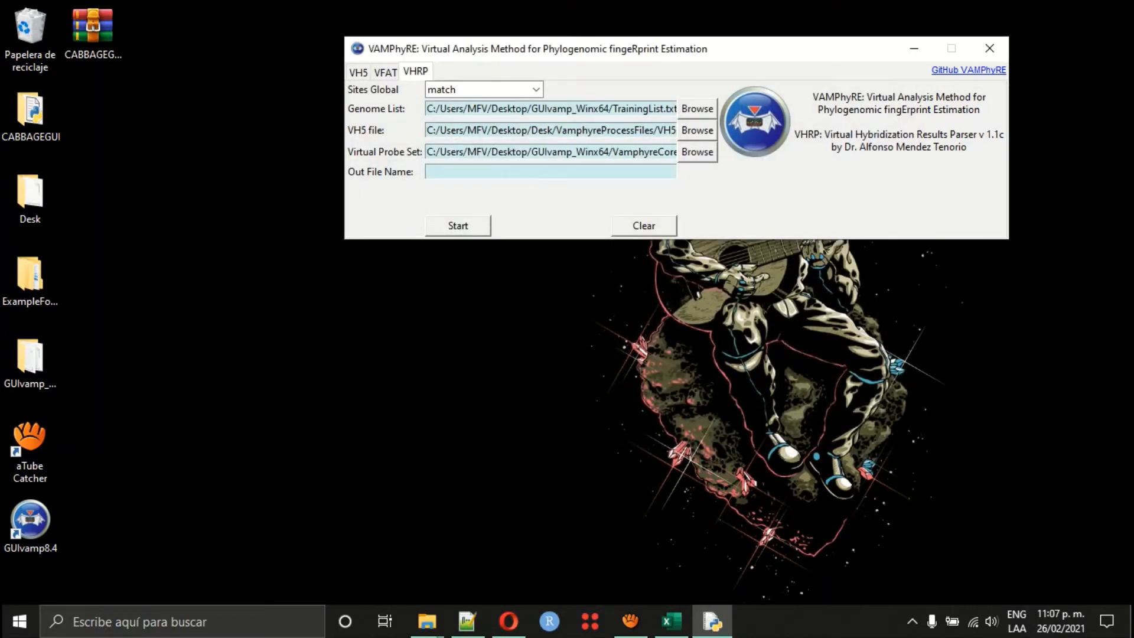
Name the VHRP output file screening, run the results parser, and dismiss the completion message.
type("screening")
left_click(459, 225)
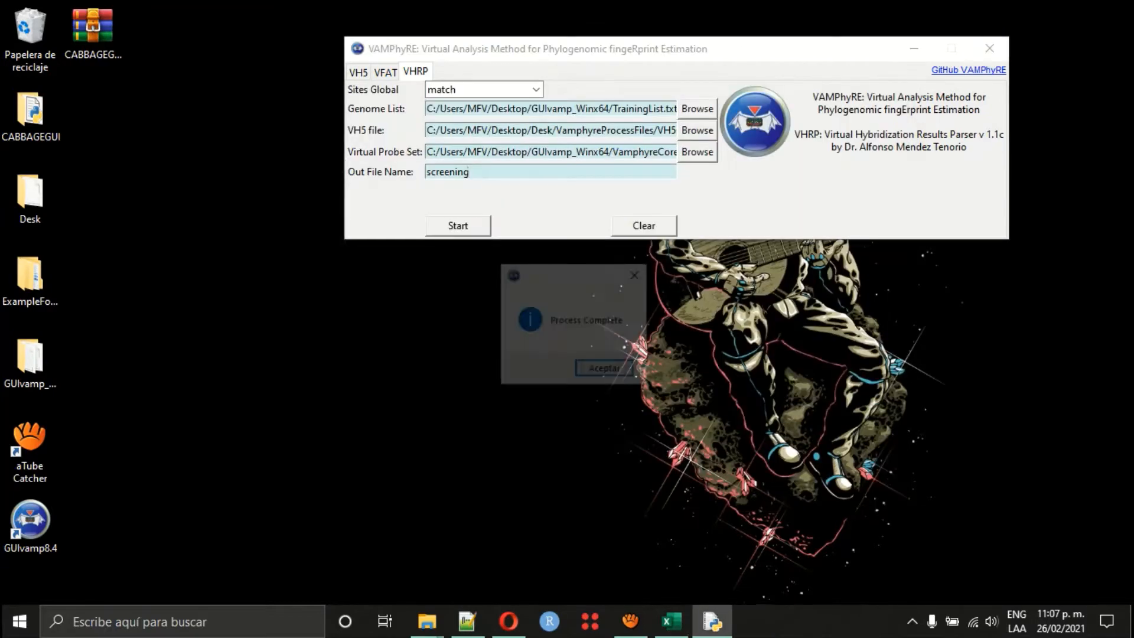
left_click(606, 370)
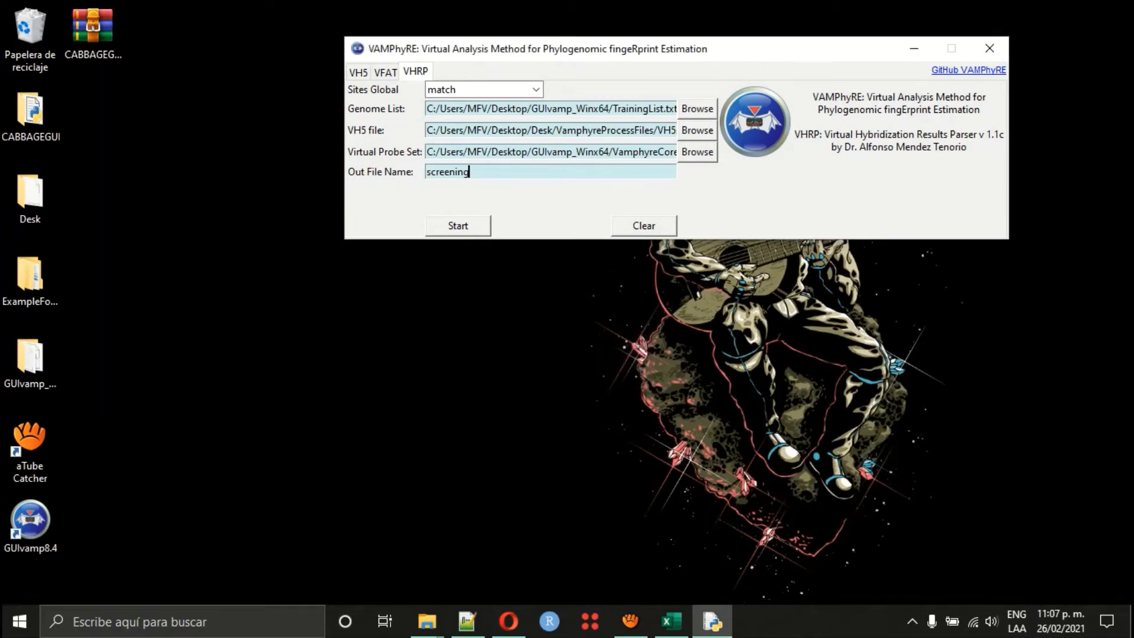
Find the parser output screening.csv in the GUIvamp_Winx64 folder and open it in Notepad++.
double_click(31, 115)
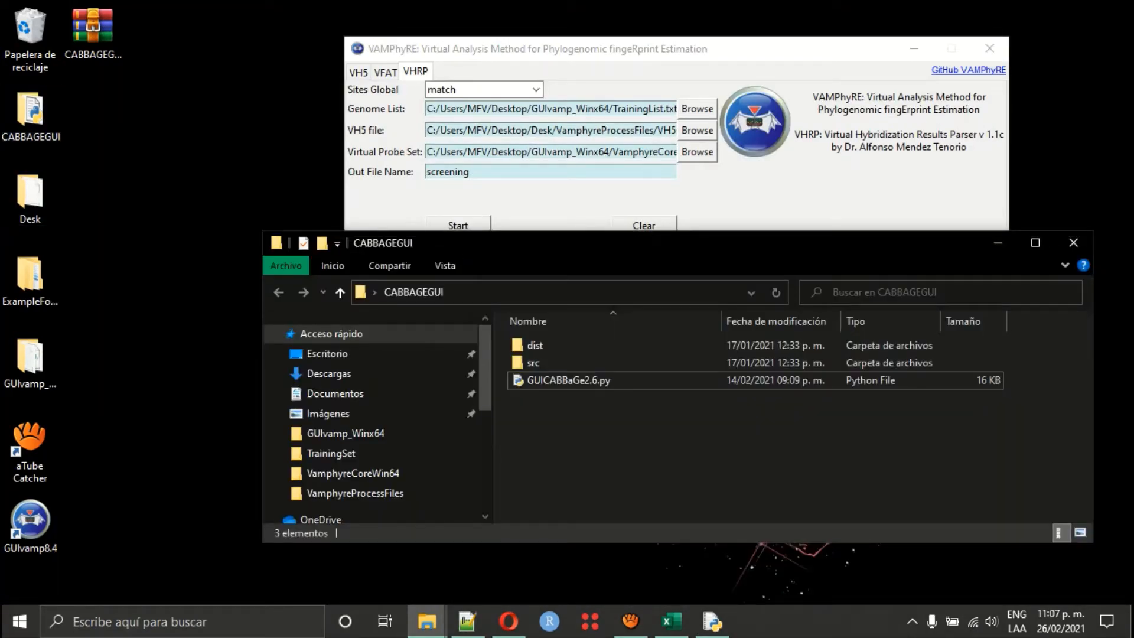
mouse_move(427, 622)
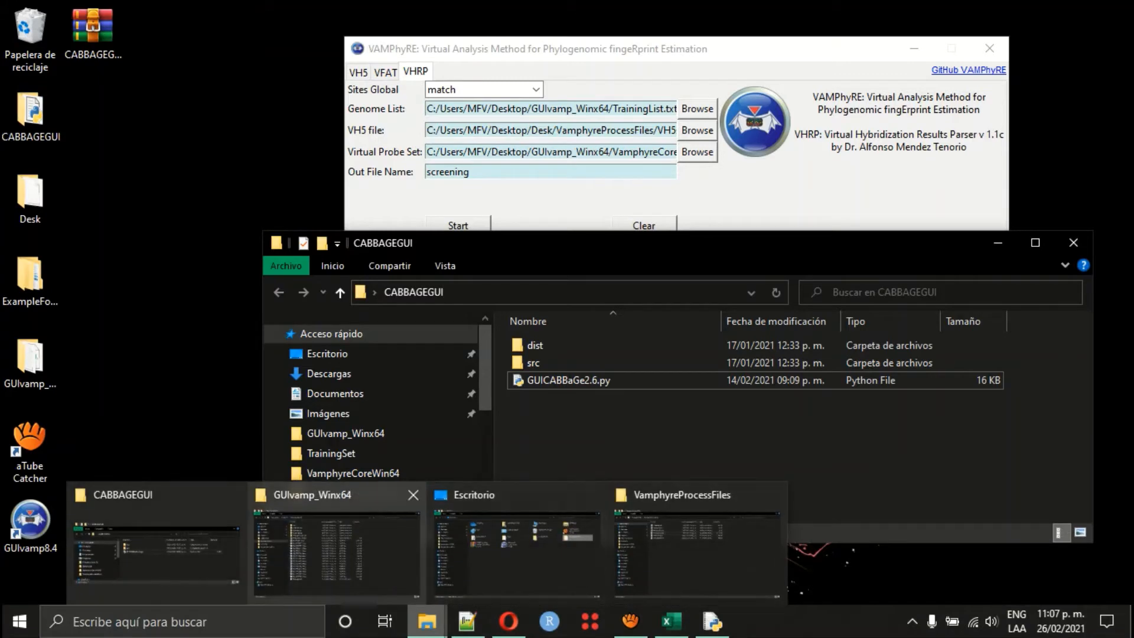
left_click(337, 549)
left_click(307, 509)
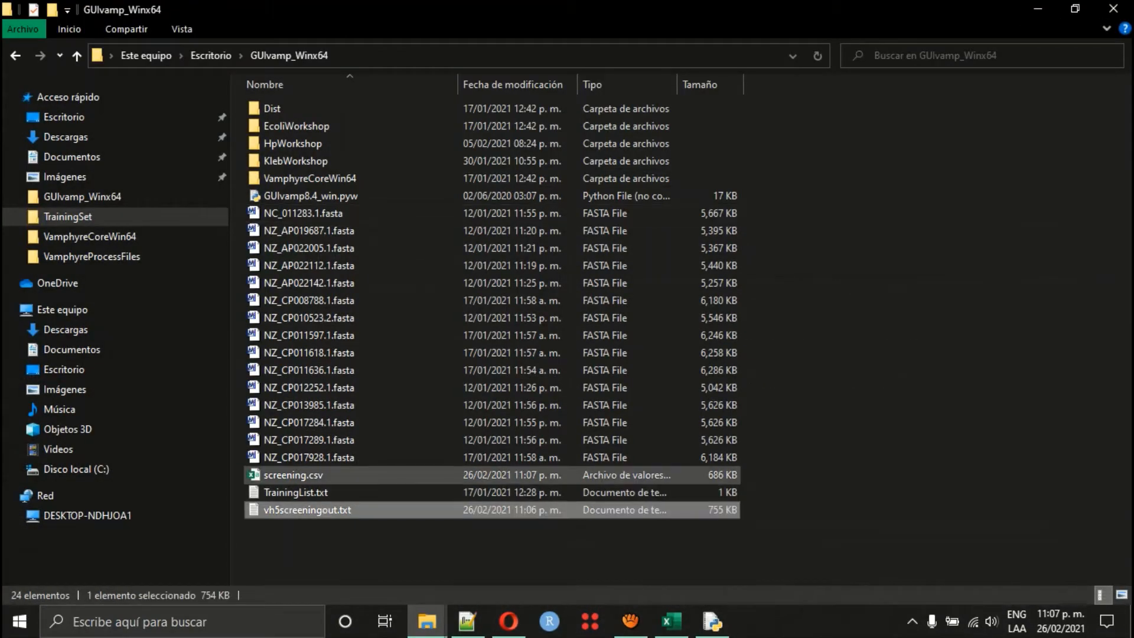
left_click(293, 475)
right_click(296, 475)
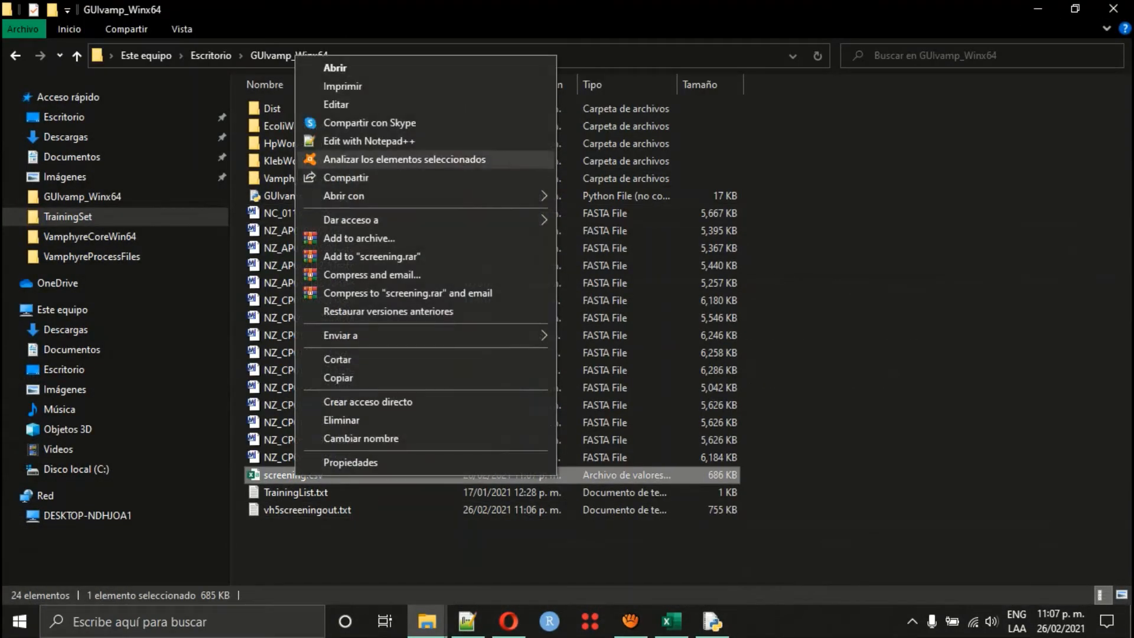
left_click(308, 142)
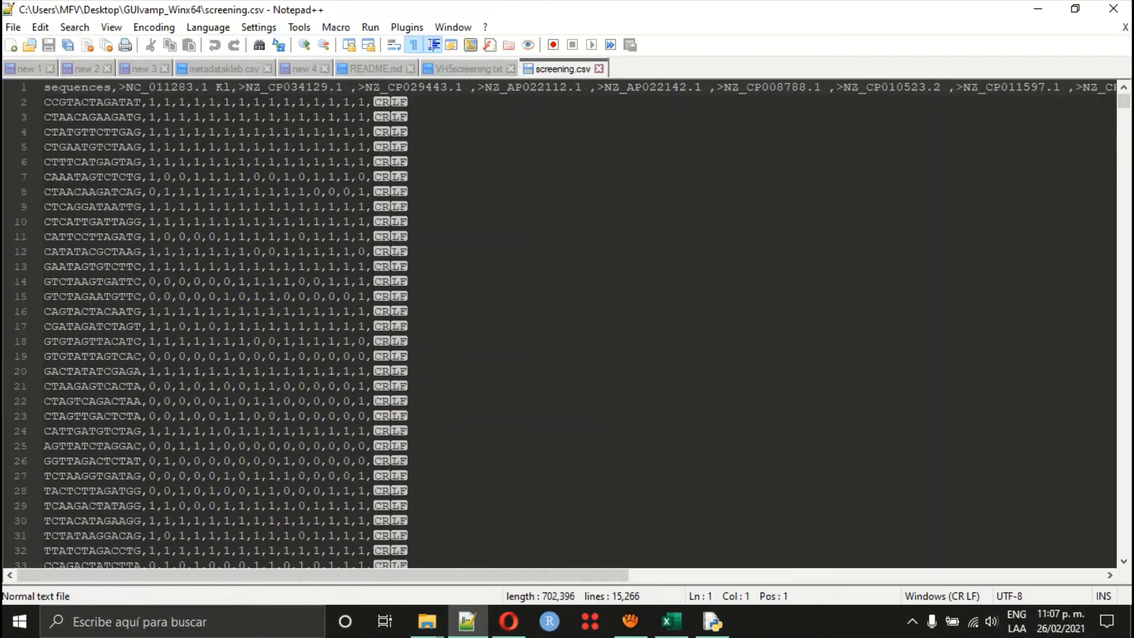
Examine the probe sequences and genome columns of screening.csv, and close Notepad++.
scroll(561, 325, "down", 15)
scroll(562, 325, "up", 15)
left_click(1114, 9)
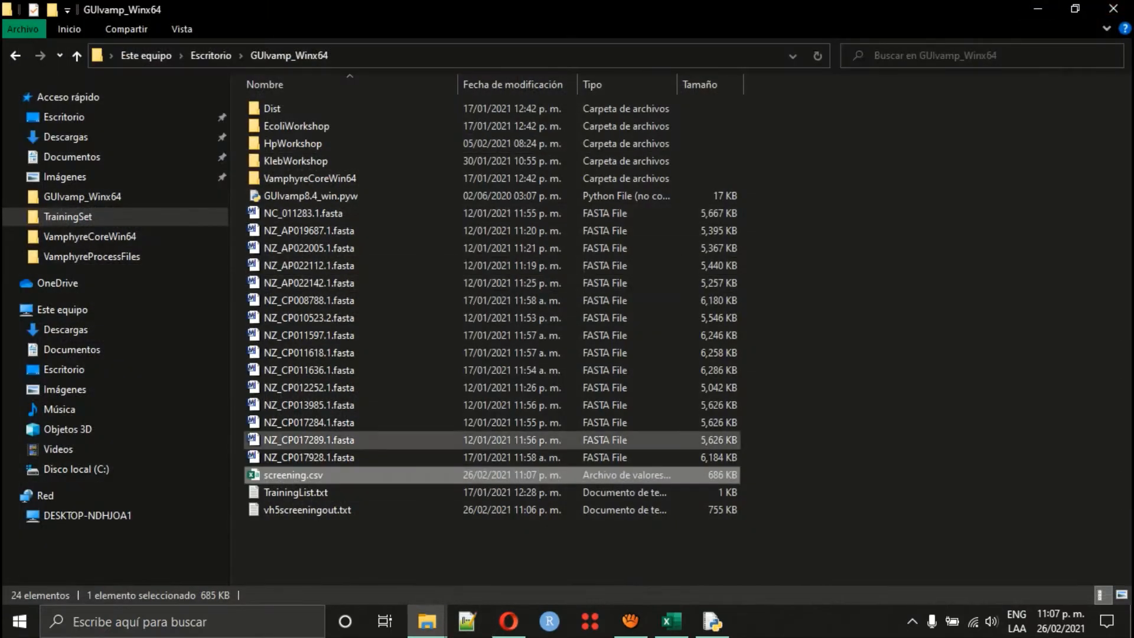
left_click(631, 622)
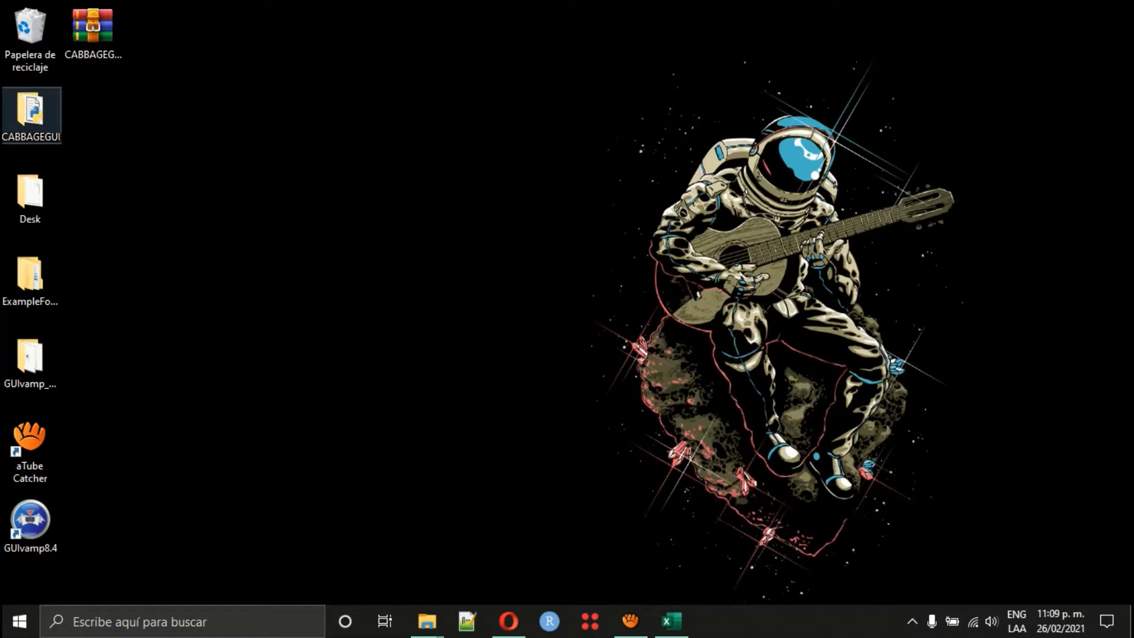
Launch GUICABBaGe2.6.py from the CABBAGEGUI folder, move its window toward the screen centre, and switch to the FeatureExtractor module.
double_click(31, 115)
double_click(569, 380)
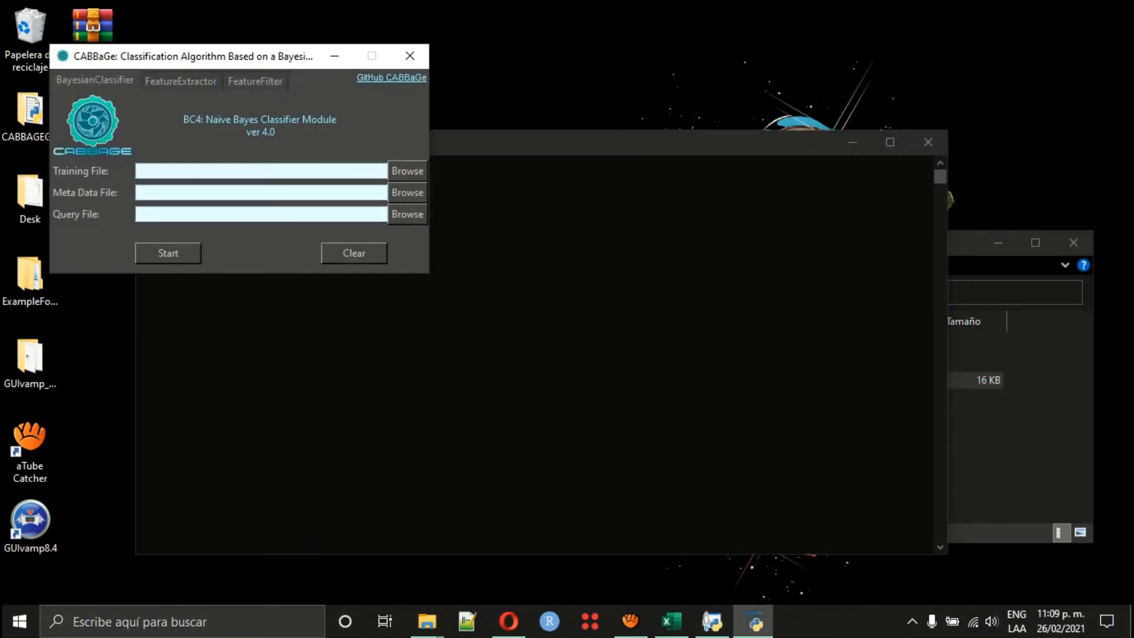
left_click_drag(195, 57, 398, 95)
left_click(384, 120)
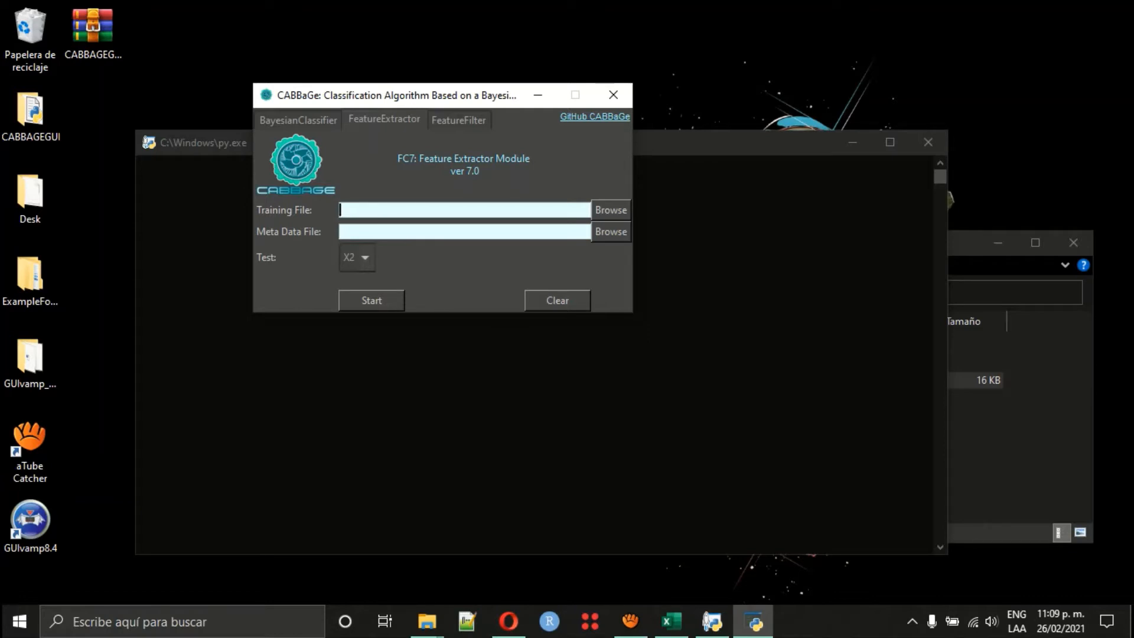
Load Screening.csv from the VamphyreProcessFiles folder as the feature extractor's Training File.
left_click(611, 211)
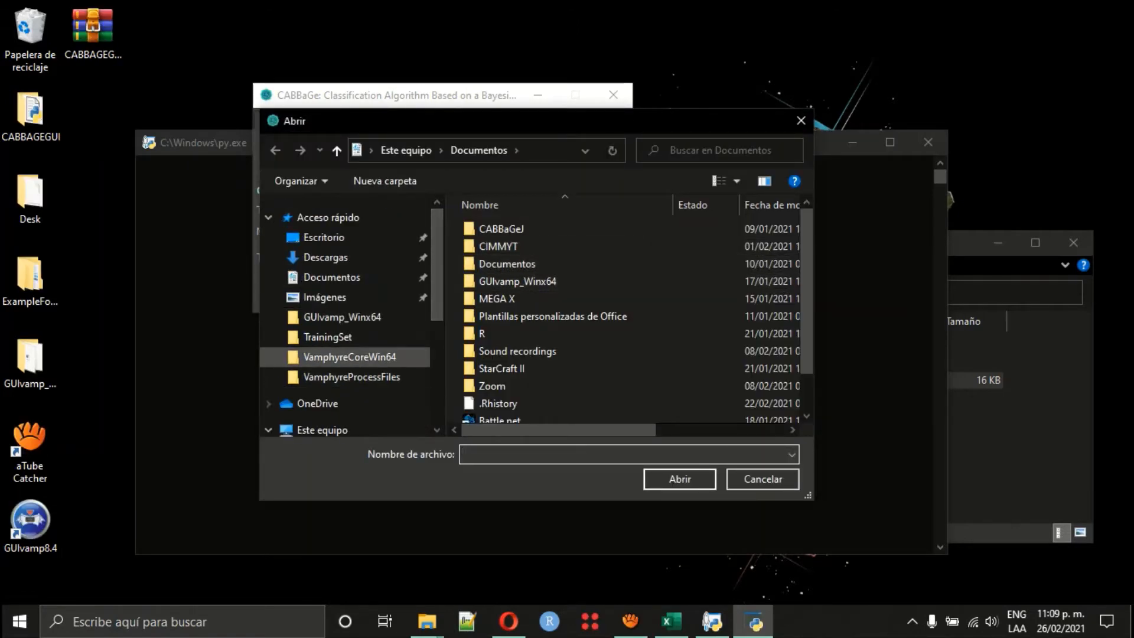
left_click(353, 376)
left_click(509, 229)
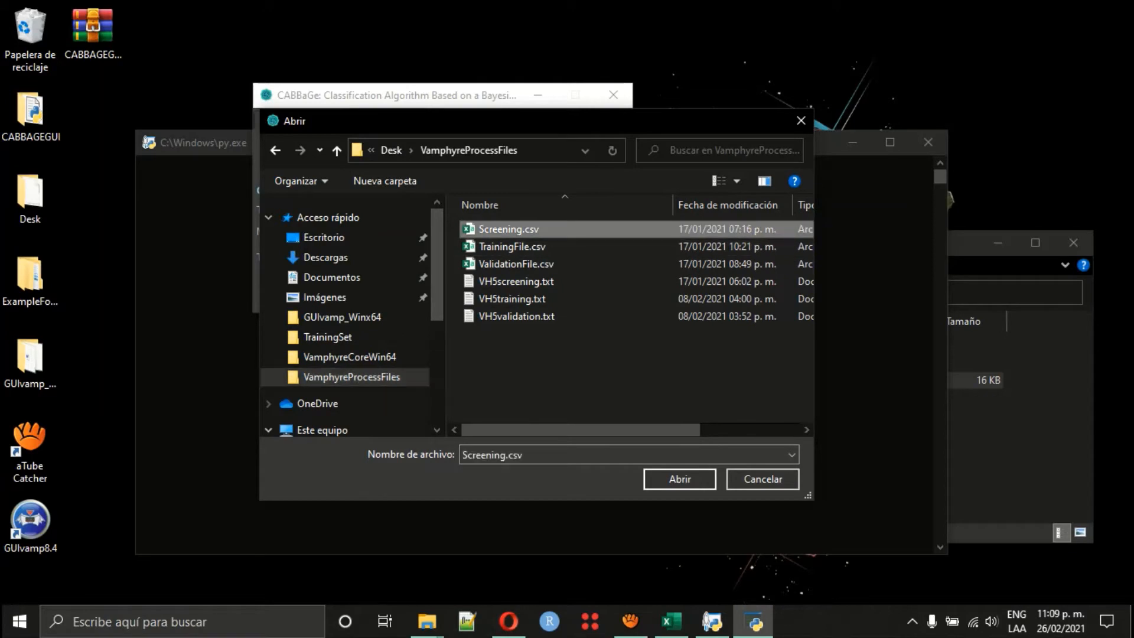
left_click(680, 479)
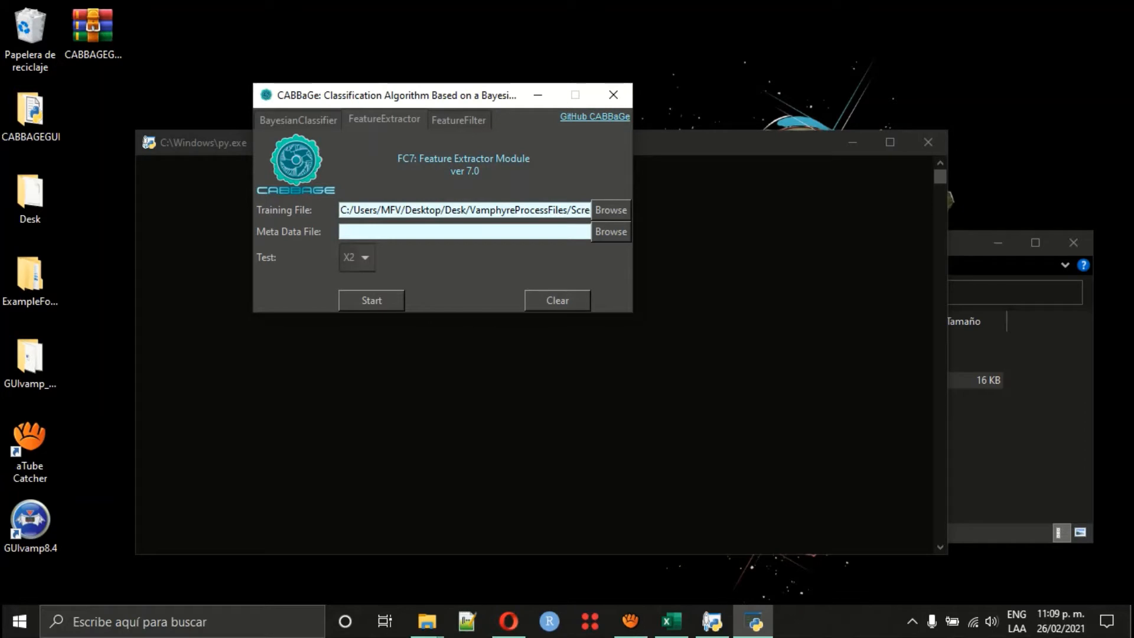
Load metadatakleb.csv from the TrainingSet folder inside ExampleForGit as the feature extractor's Meta Data File.
left_click(611, 232)
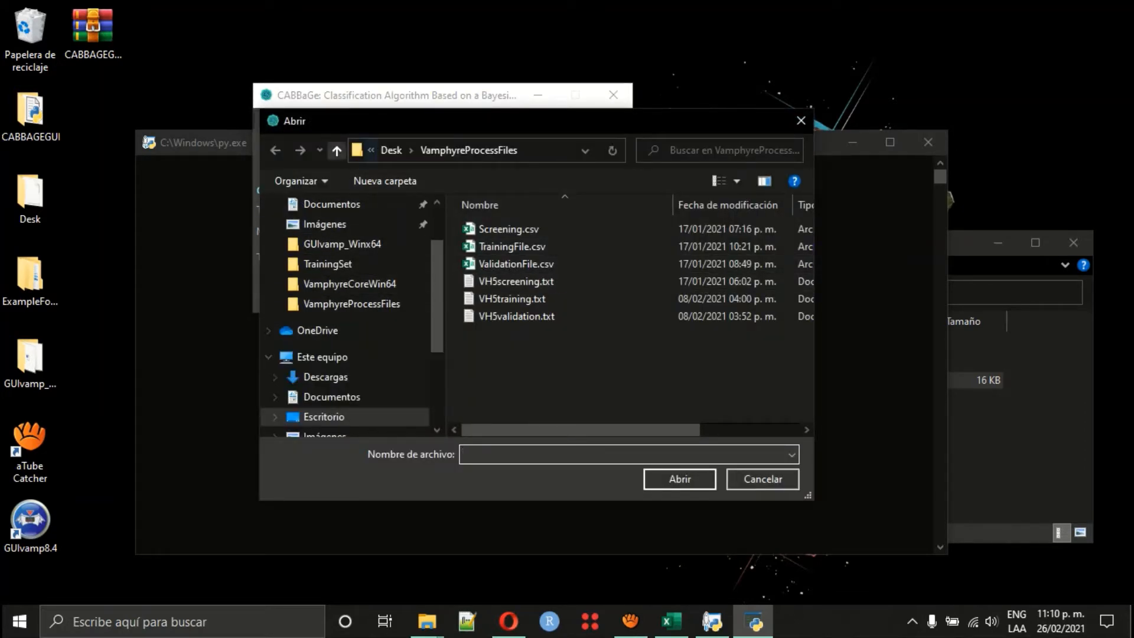
left_click(337, 150)
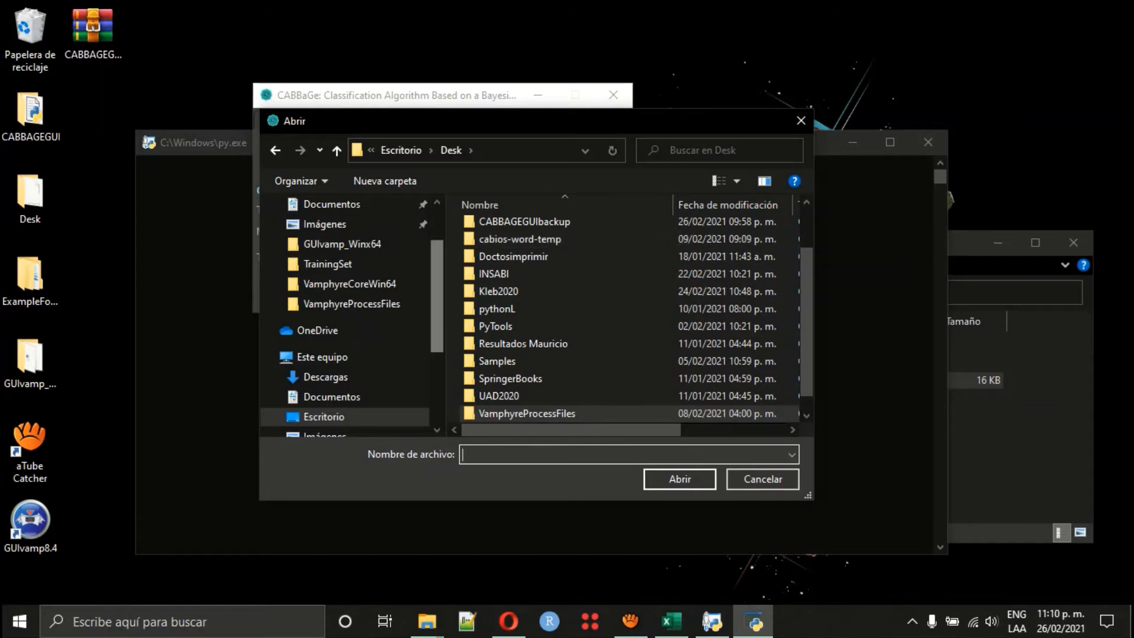
scroll(351, 266, "up", 2)
left_click(324, 237)
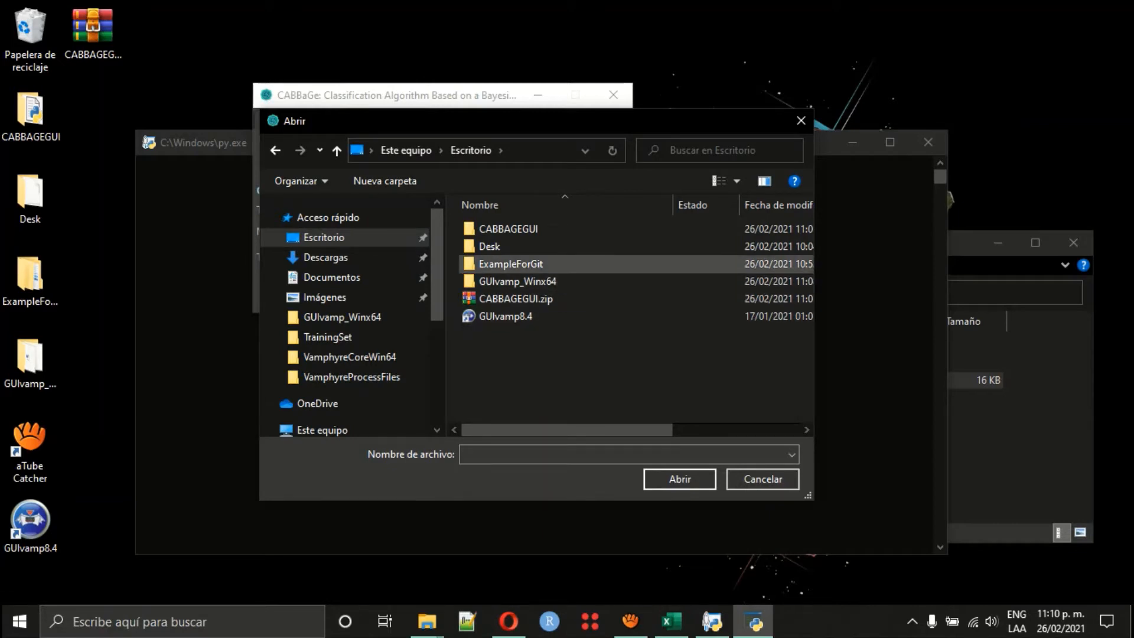
double_click(511, 264)
double_click(512, 230)
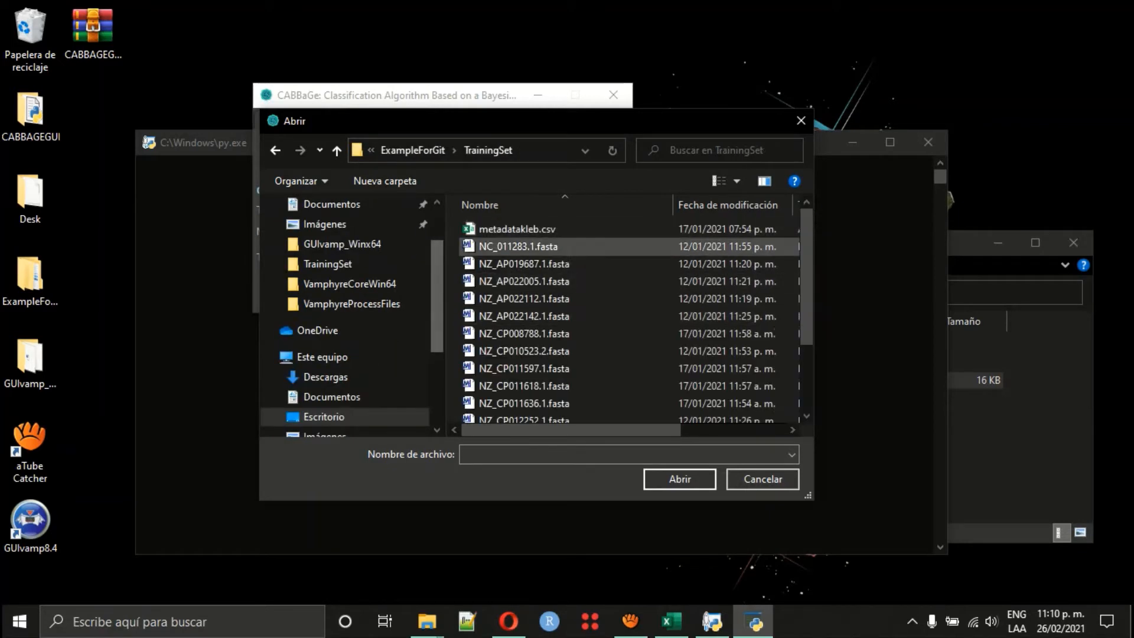
left_click(517, 230)
double_click(518, 229)
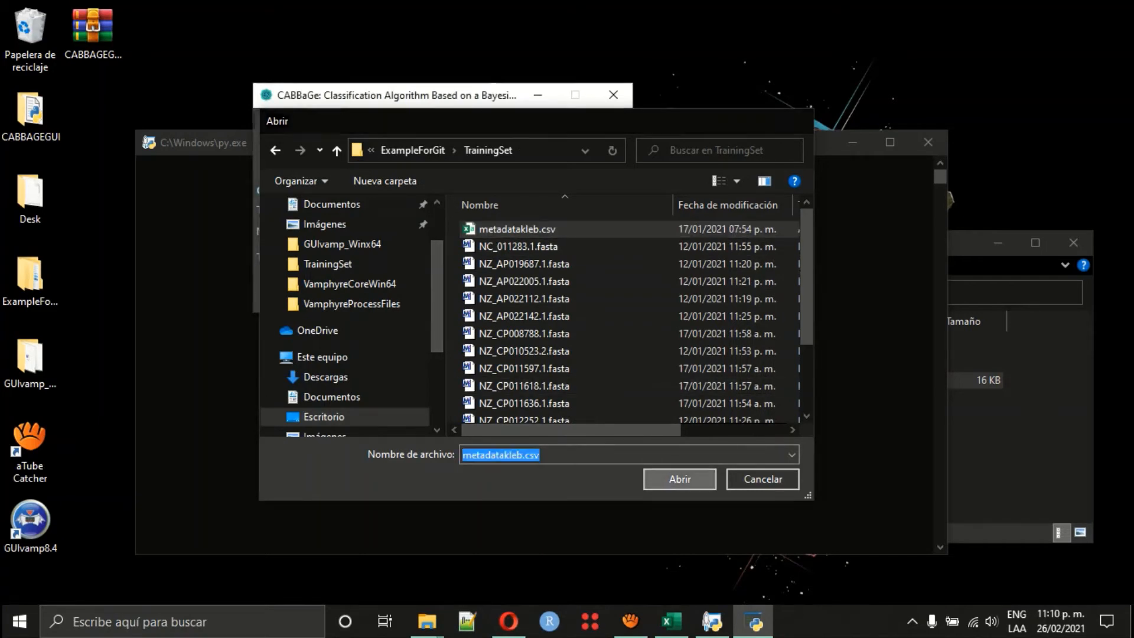
Run the feature extraction with the X2 test, choosing class index 1 (type) in the console, and dismiss the completion message.
left_click(365, 257)
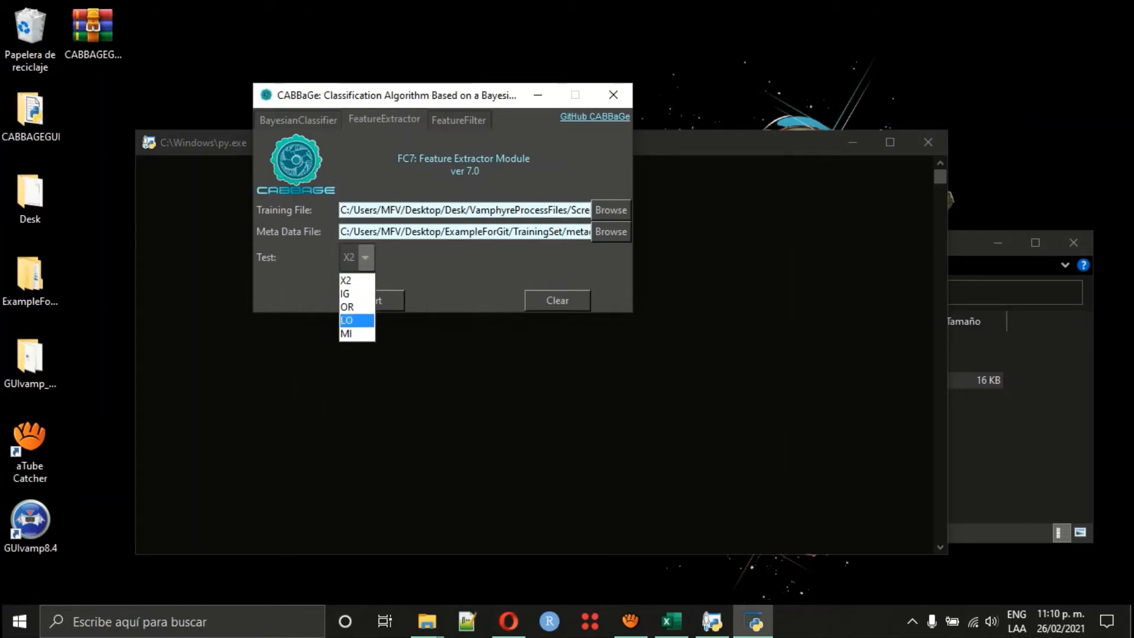
left_click(356, 281)
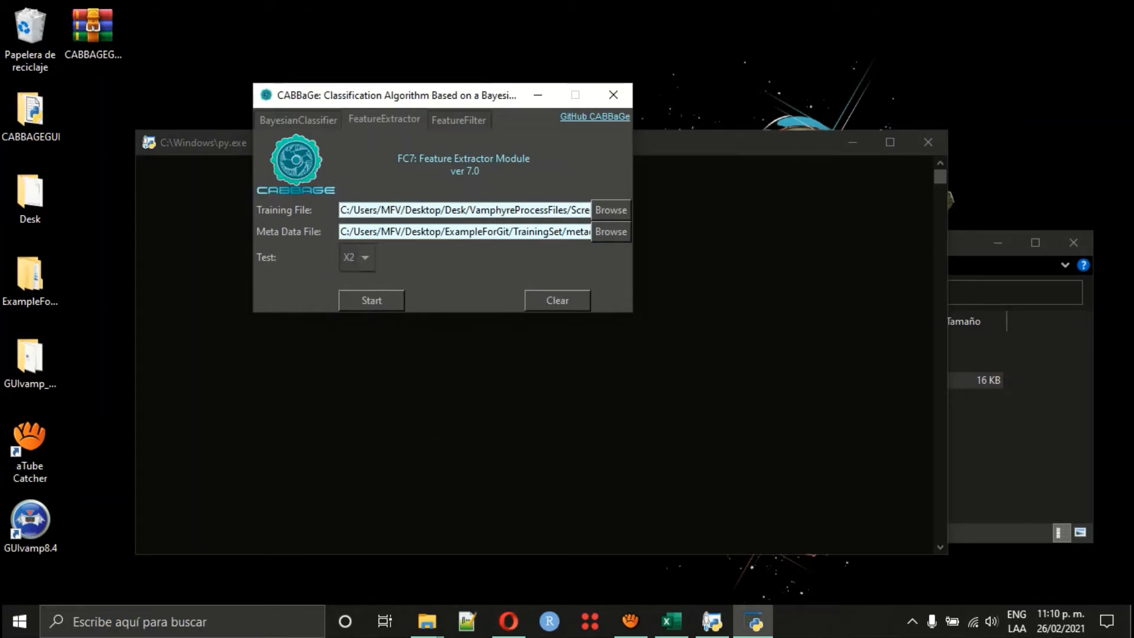
left_click(371, 300)
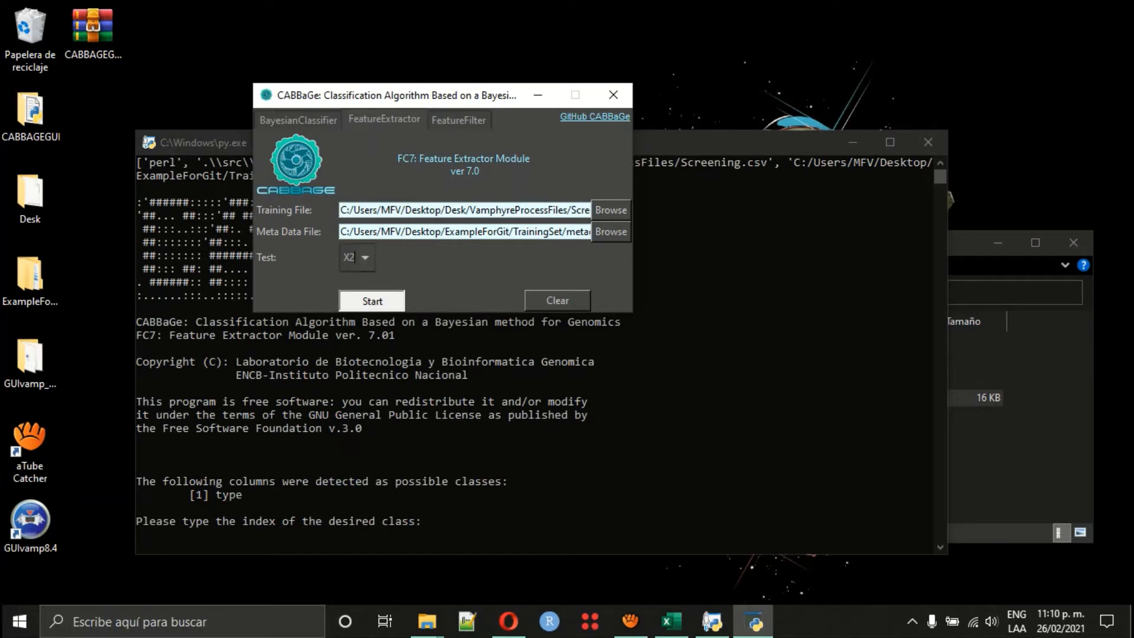
left_click(685, 143)
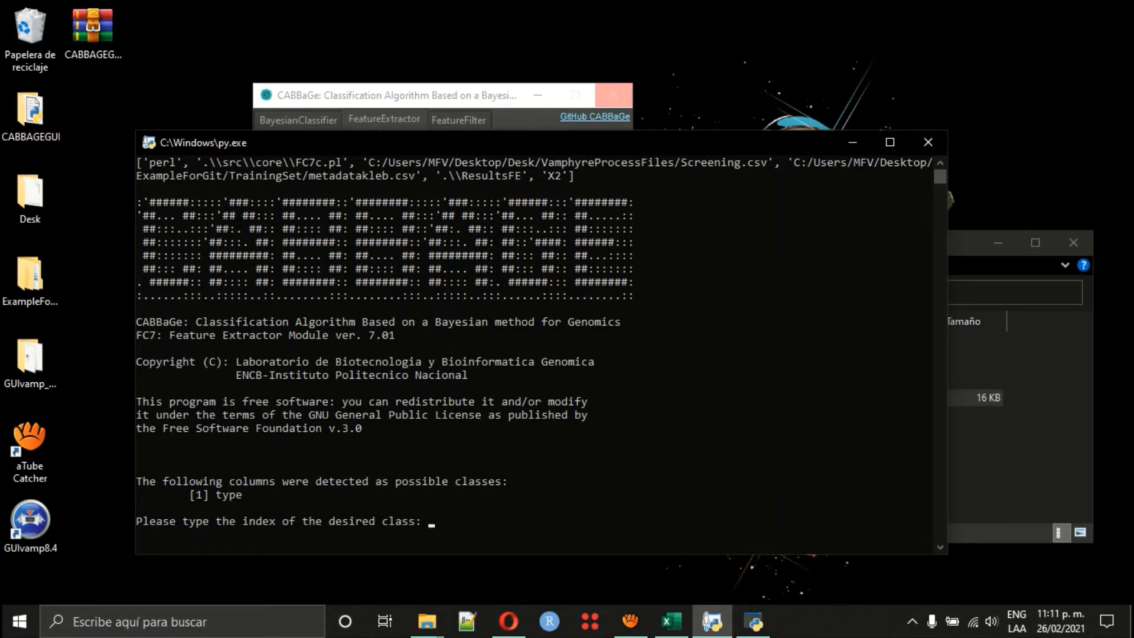
type("1")
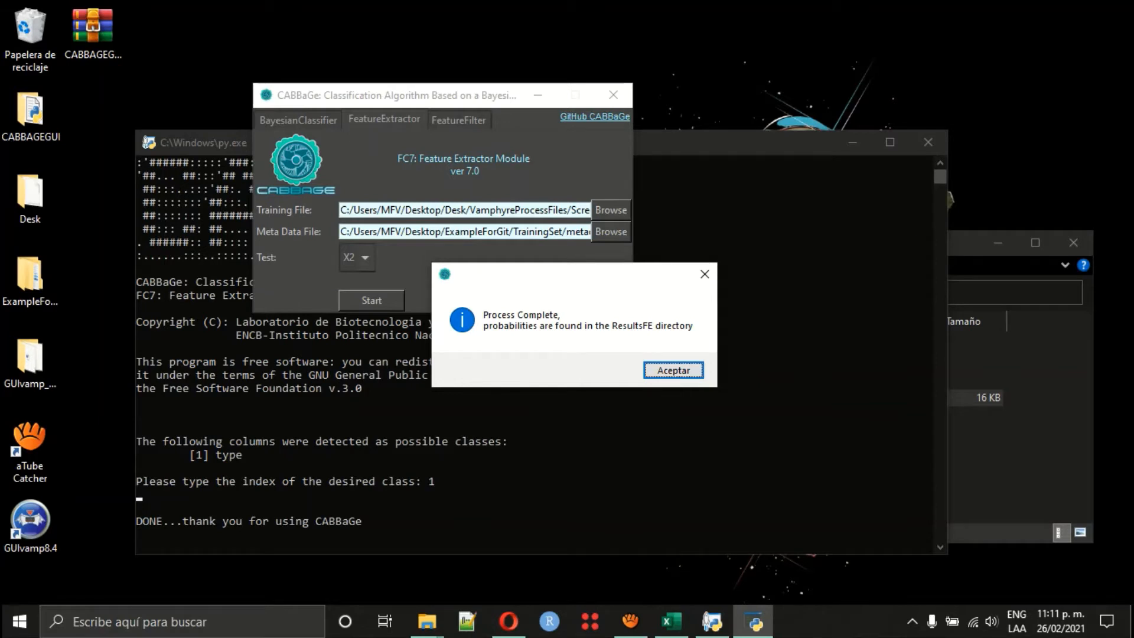
key("Return")
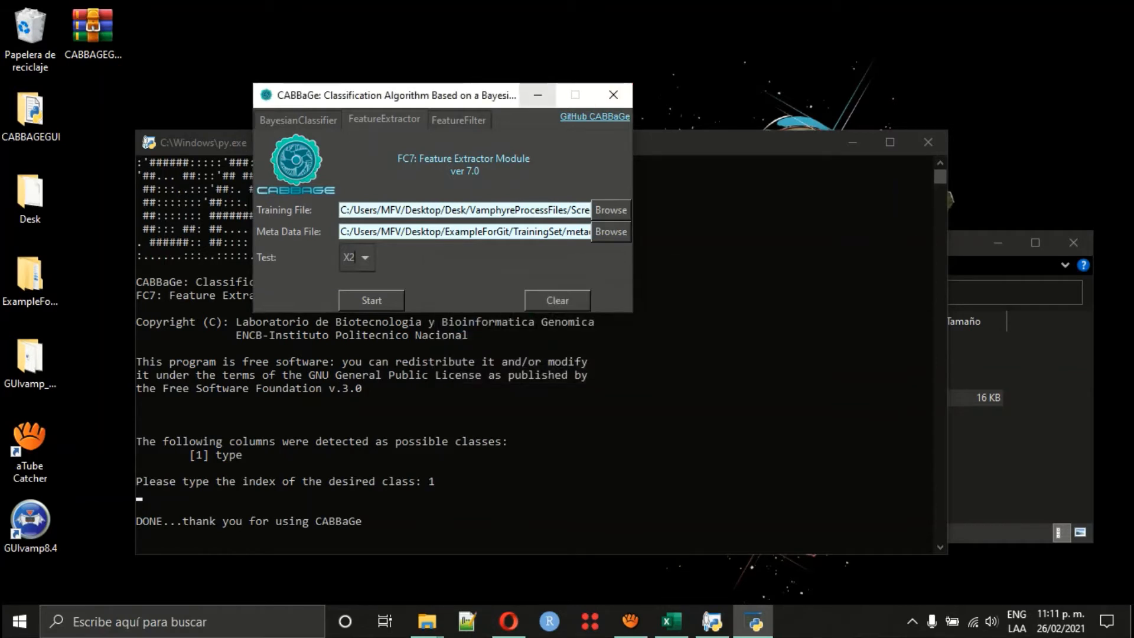
Put the CABBaGe window away and open PresencePercentages.csv from the ResultsFE folder inside CABBAGEGUI.
key("alt+F4")
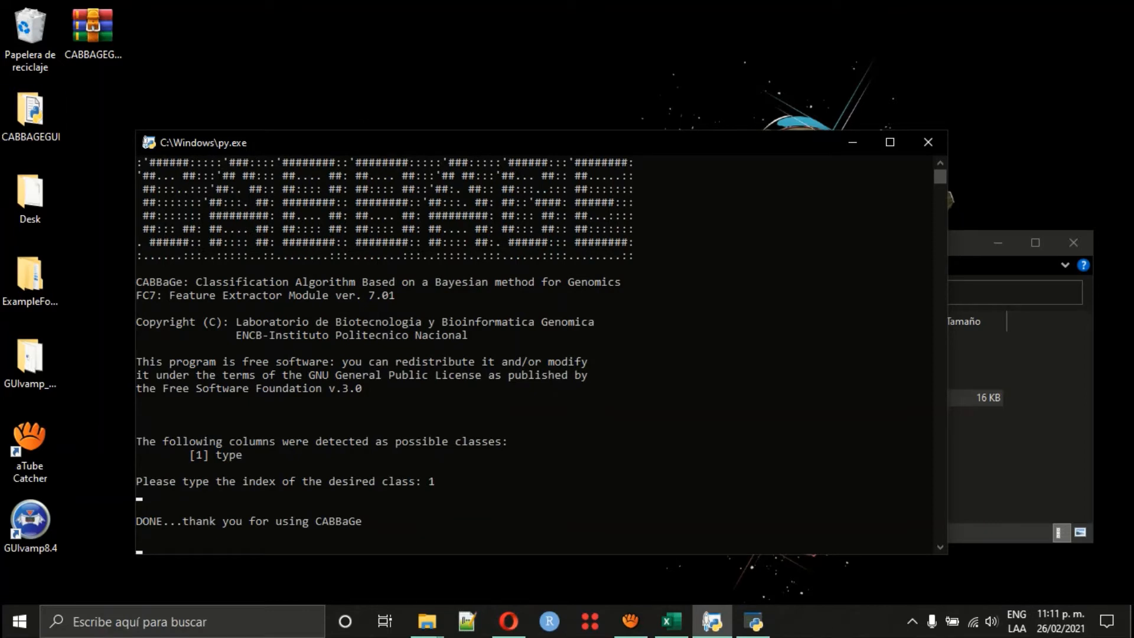
double_click(31, 115)
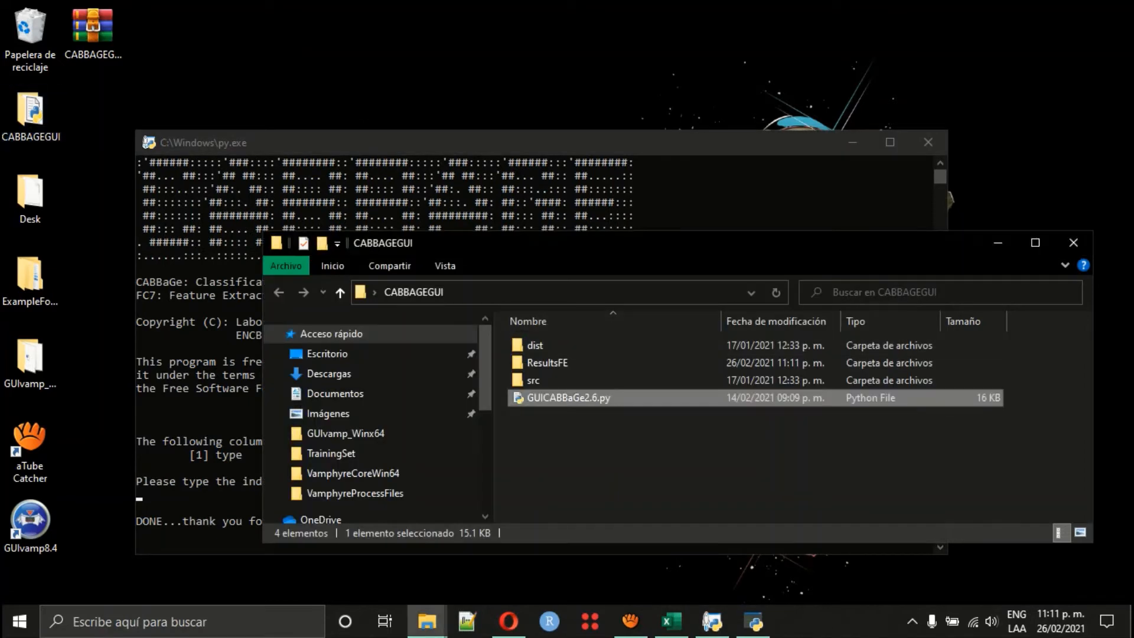
left_click_drag(549, 242, 429, 126)
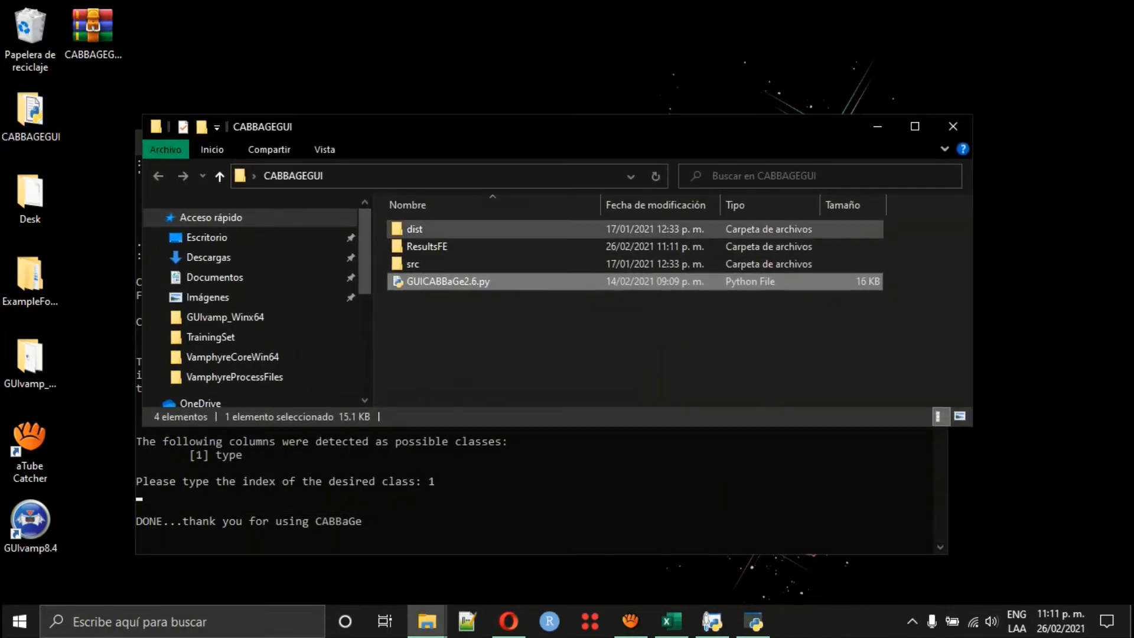
double_click(426, 247)
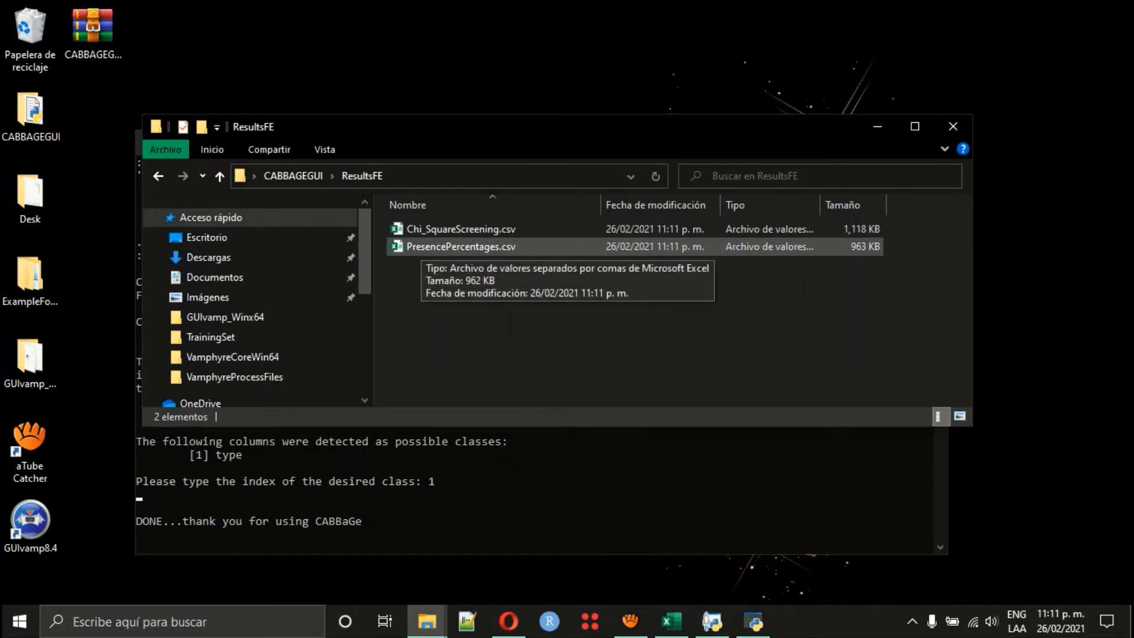
left_click(420, 247)
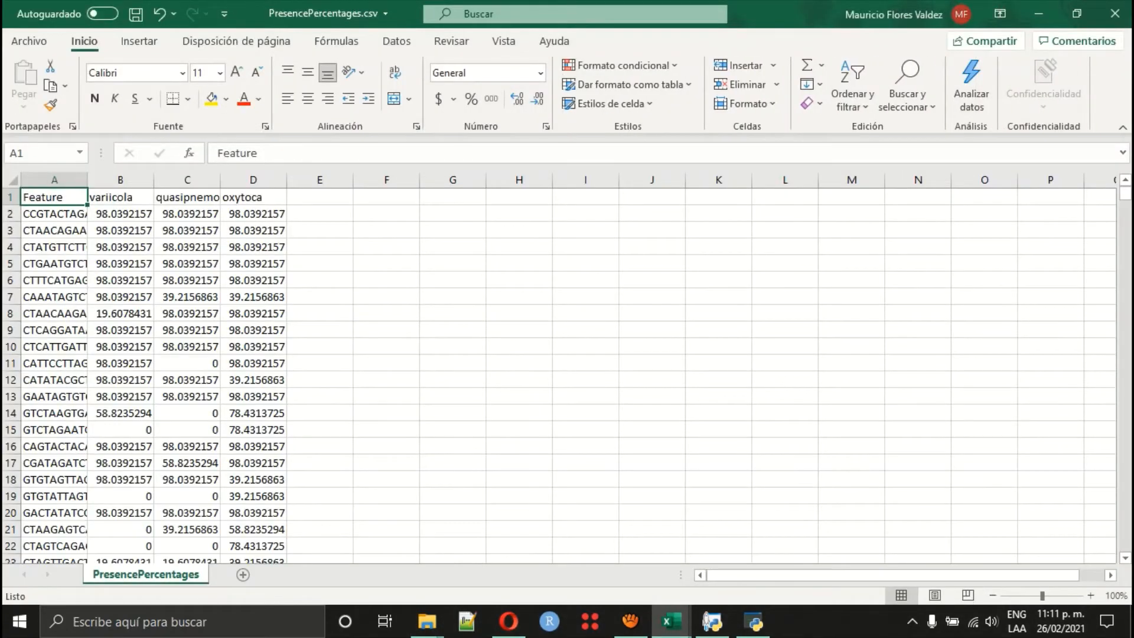
Fit the widths of columns A, C and D to their contents and examine the first feature's presence percentages across the three classes.
double_click(87, 180)
left_click(71, 214)
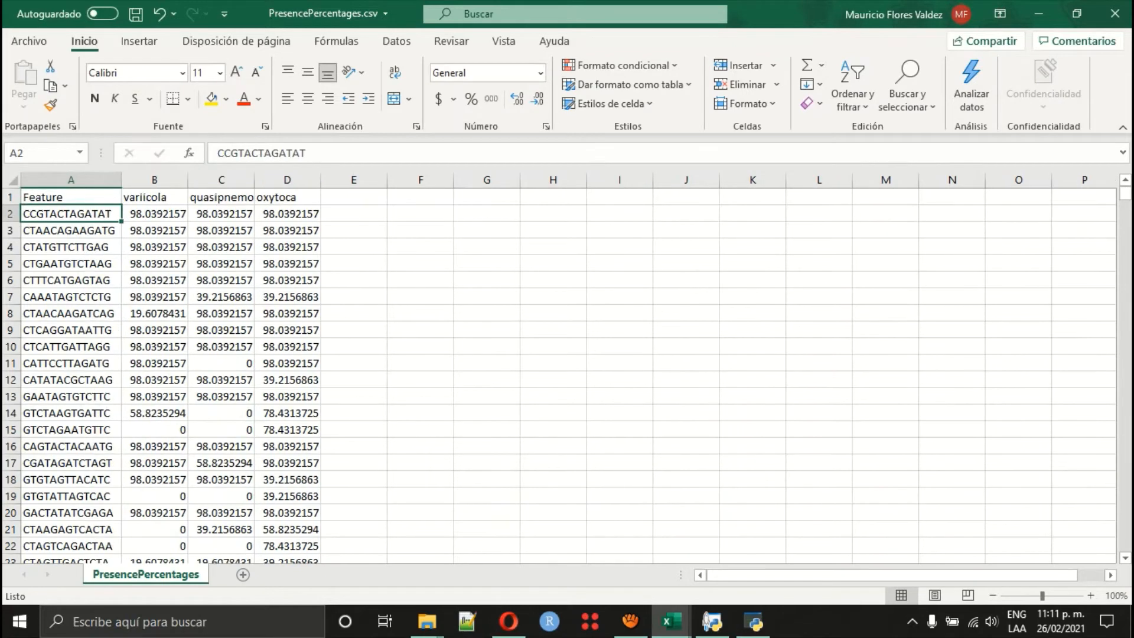
left_click(154, 214)
left_click(71, 213)
left_click(155, 214)
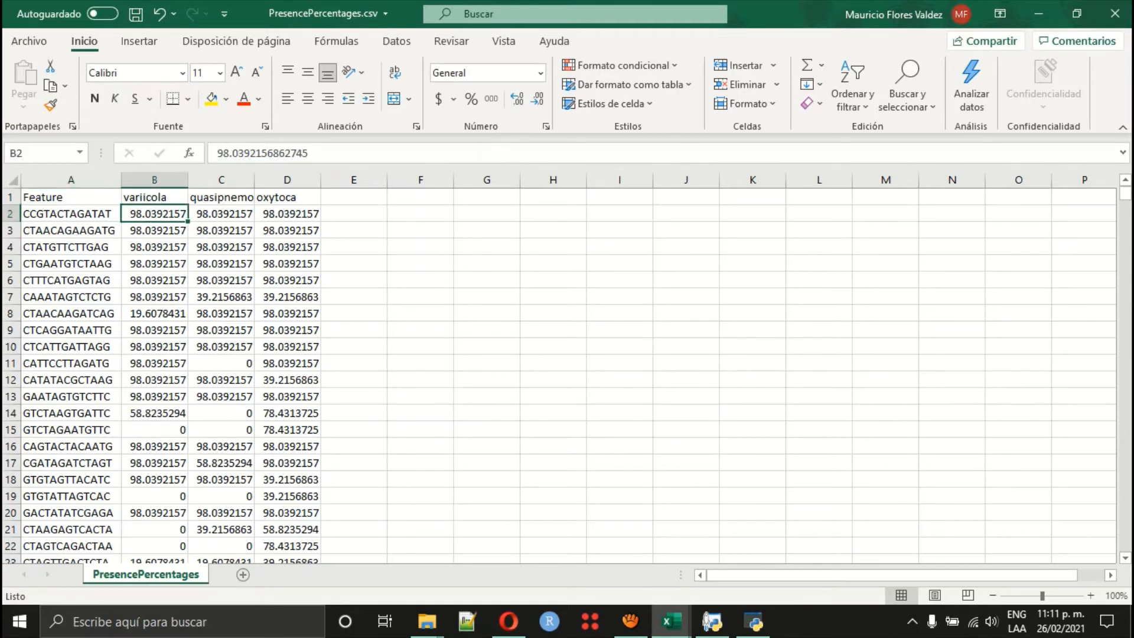
left_click_drag(71, 214, 287, 214)
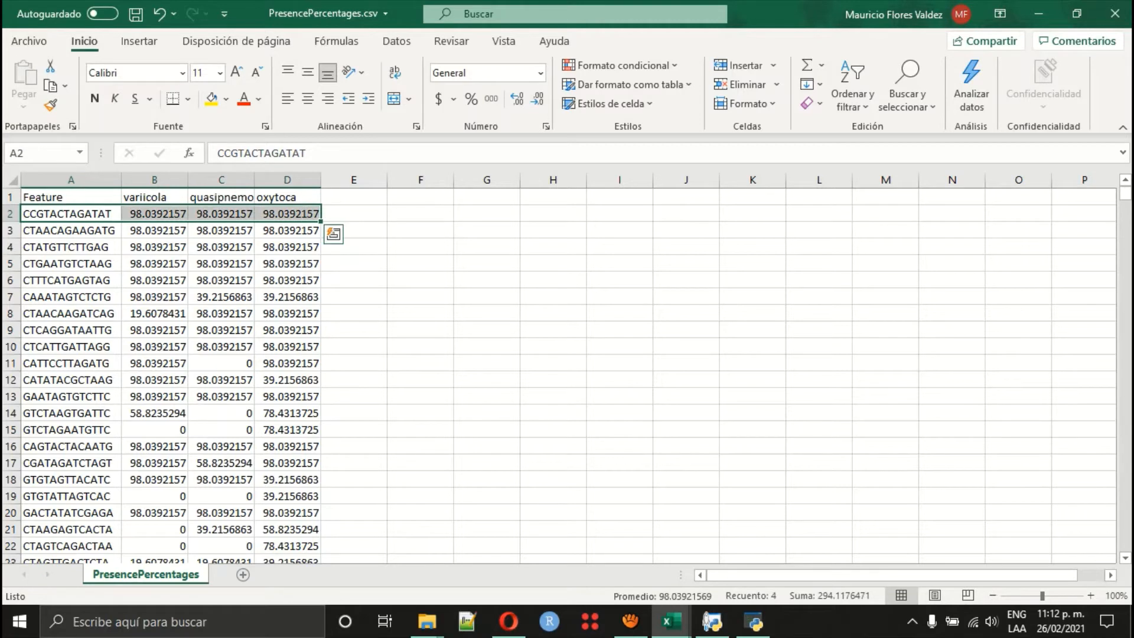
double_click(254, 179)
double_click(347, 180)
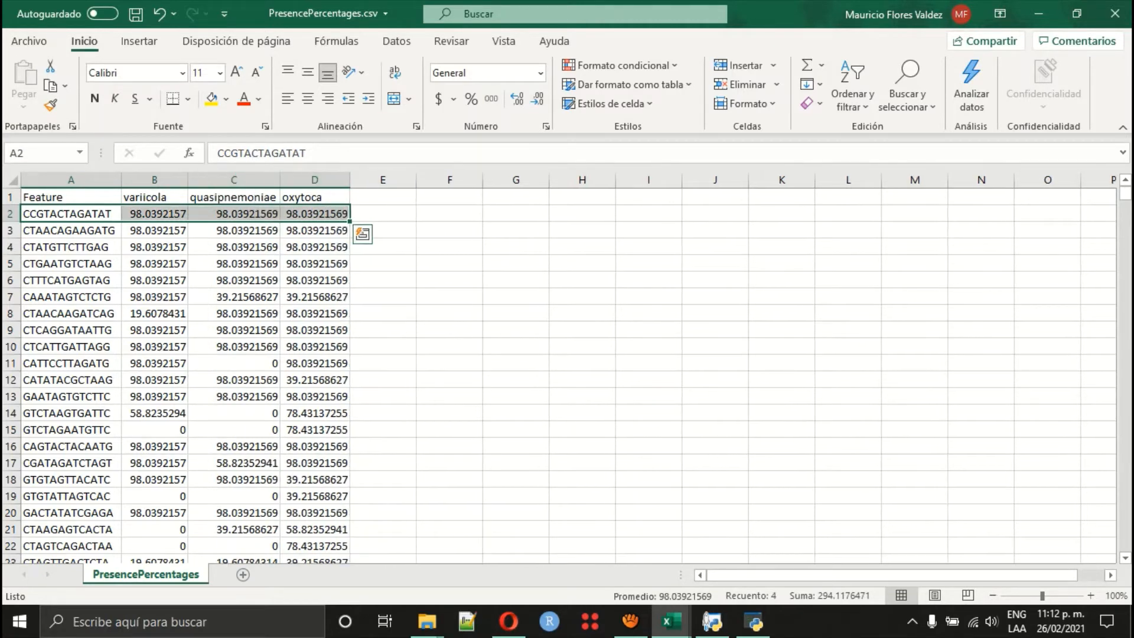
left_click(234, 264)
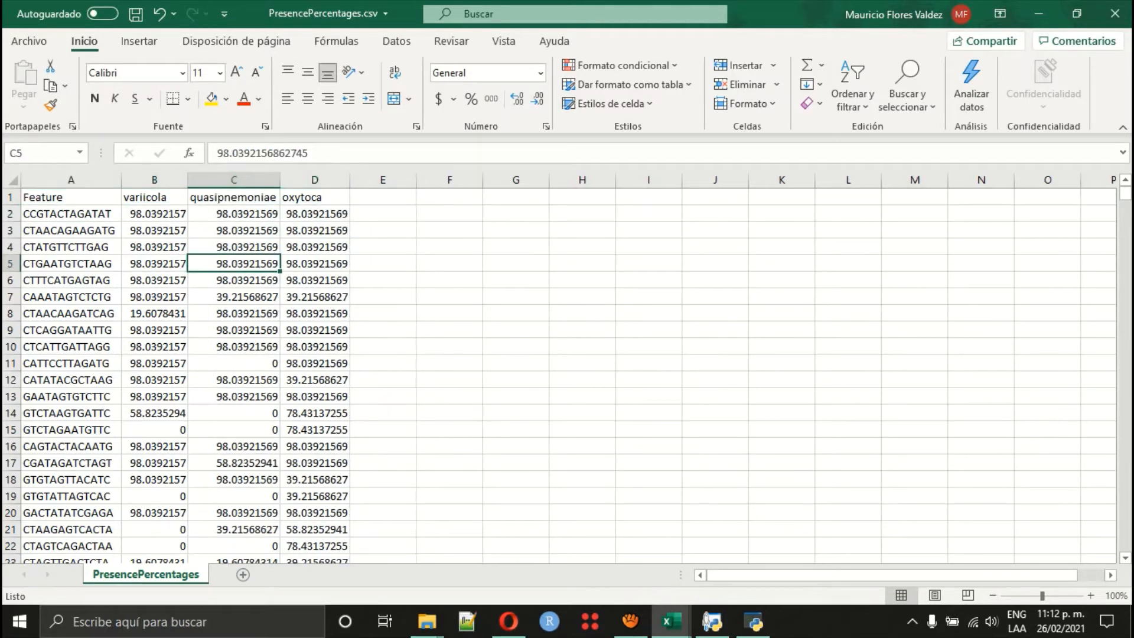
Compare the presence percentages of the features in rows 11 and 15 across variicola, quasipnemoniae and oxytoca.
scroll(234, 263, "down", 1)
left_click(154, 314)
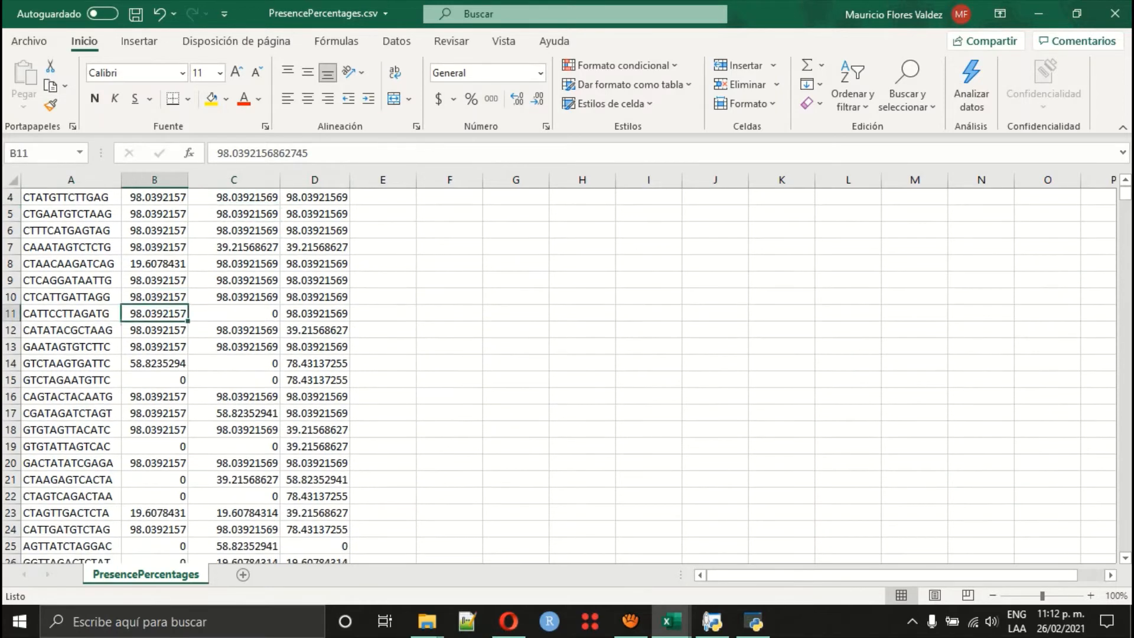
left_click(314, 314)
left_click(154, 314)
left_click(314, 314)
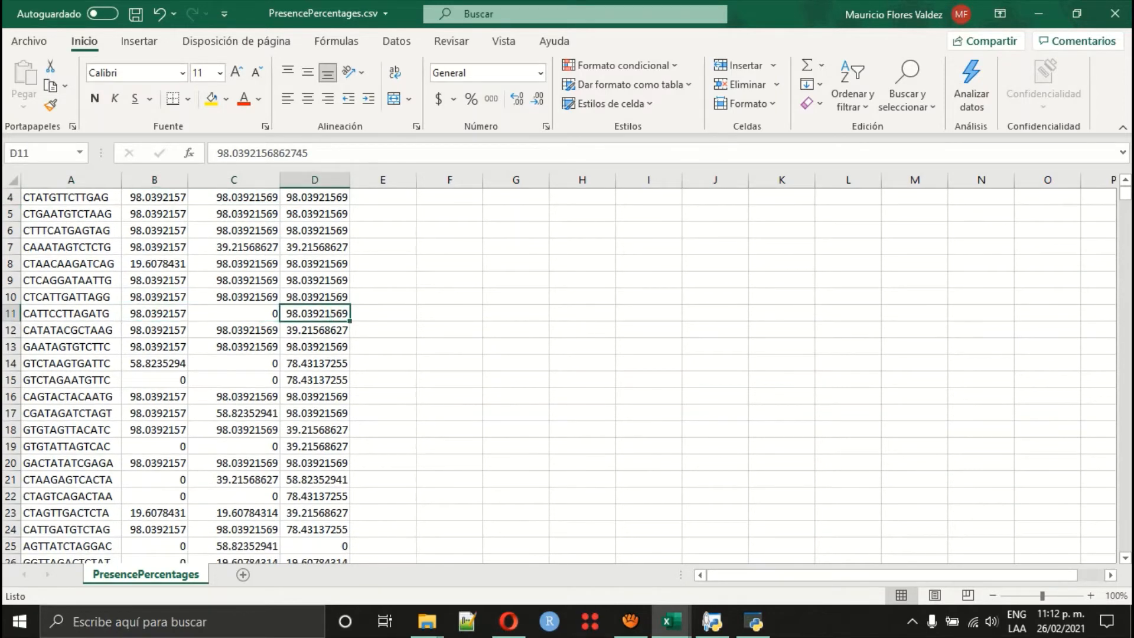
left_click(234, 313)
scroll(234, 314, "up", 1)
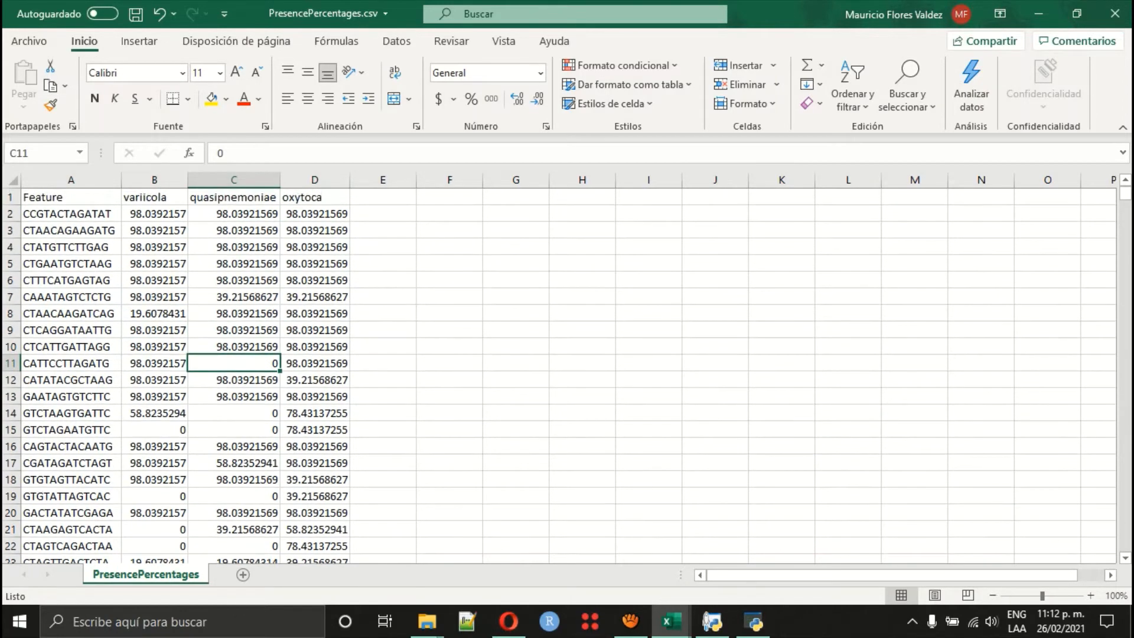
scroll(234, 314, "down", 1)
scroll(234, 313, "up", 1)
scroll(233, 314, "down", 1)
left_click(314, 380)
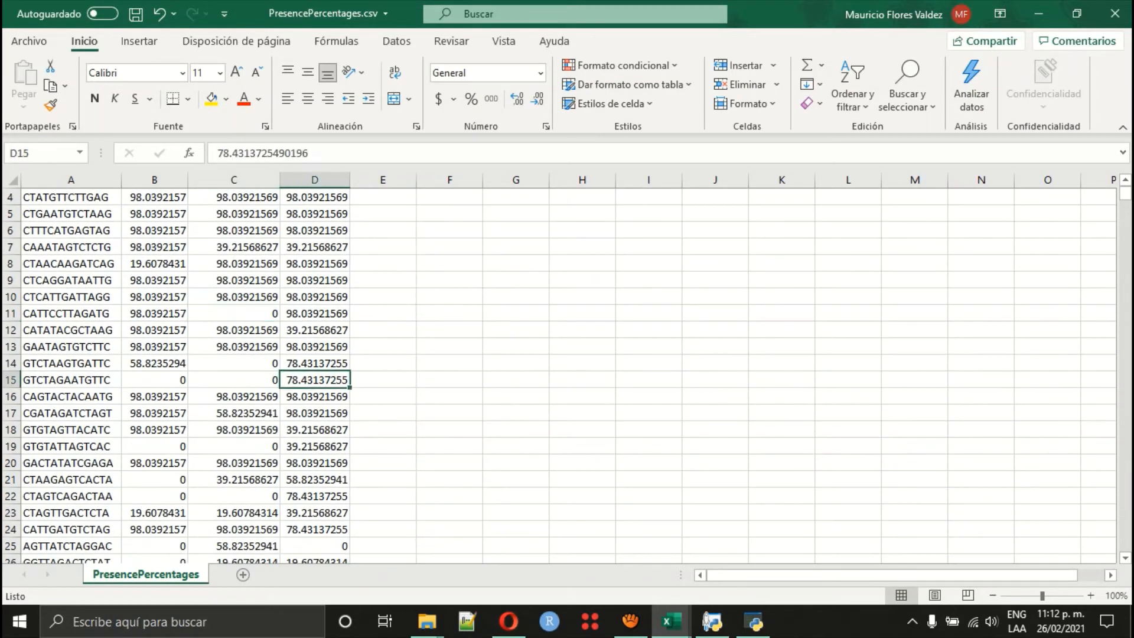
left_click(71, 379)
scroll(71, 380, "up", 1)
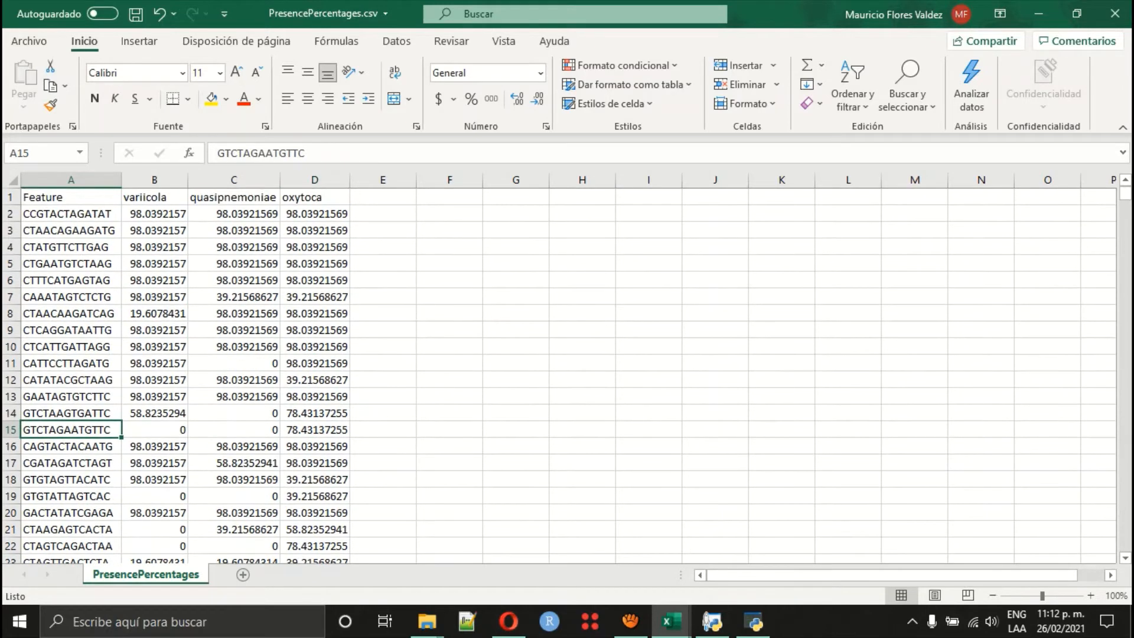
scroll(71, 380, "down", 2)
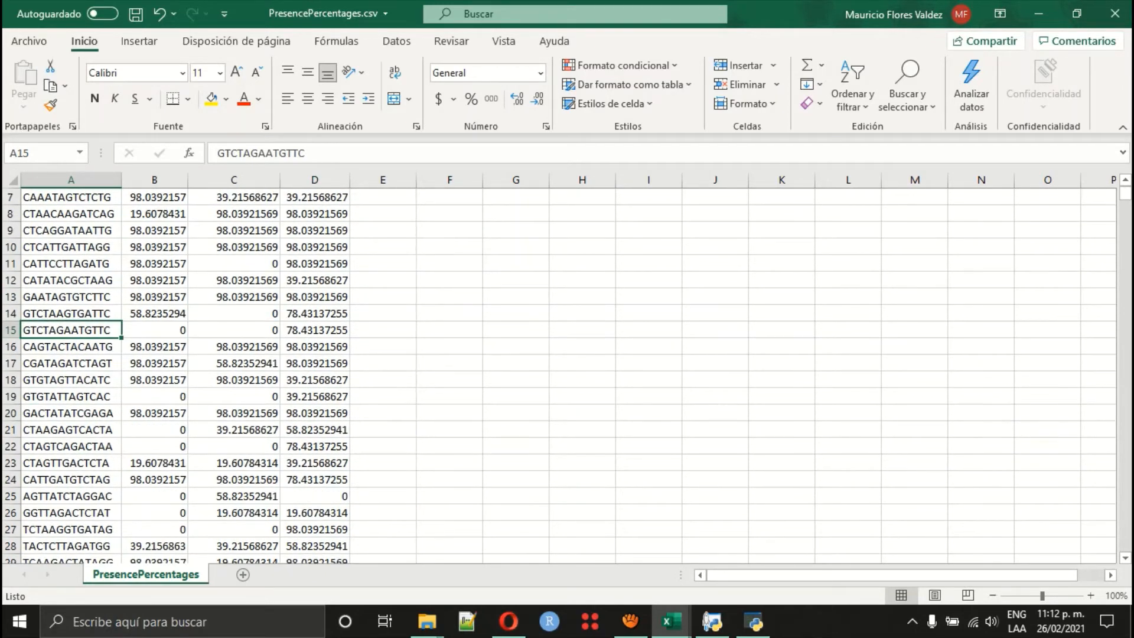
Close PresencePercentages.csv without saving and open Chi_SquareScreening.csv from the ResultsFE folder.
left_click(1114, 13)
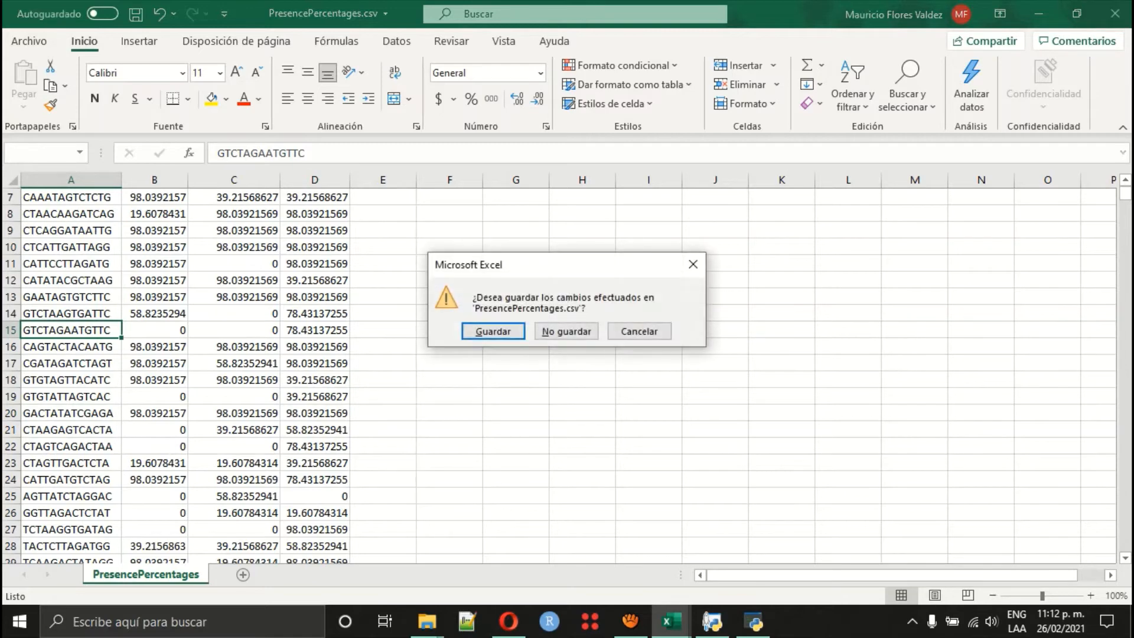
left_click(566, 331)
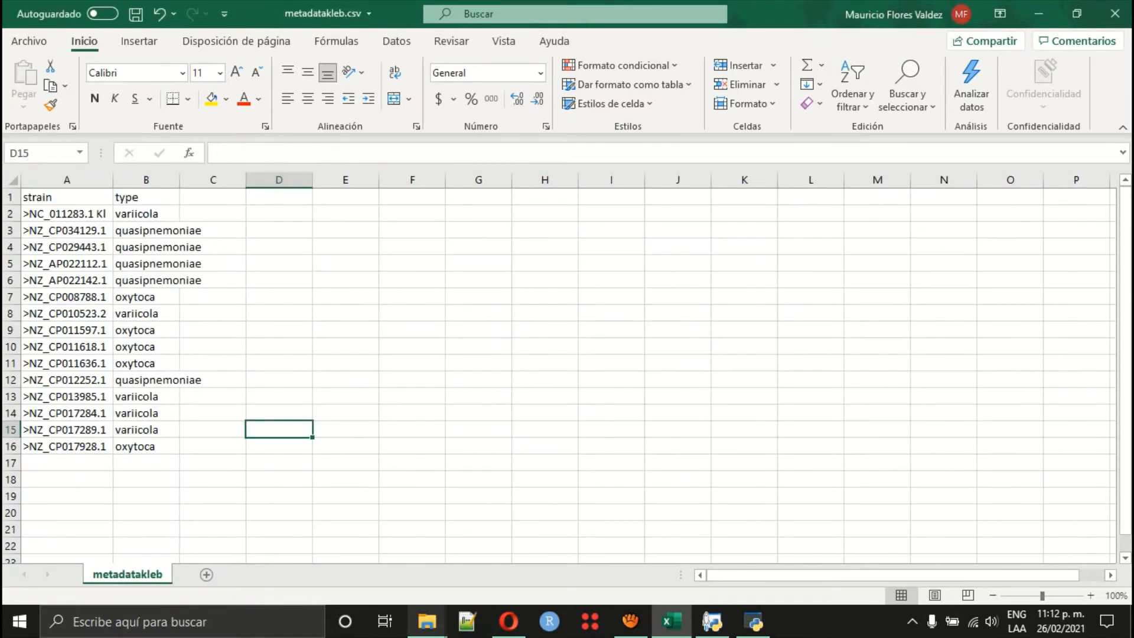
mouse_move(427, 622)
mouse_move(517, 550)
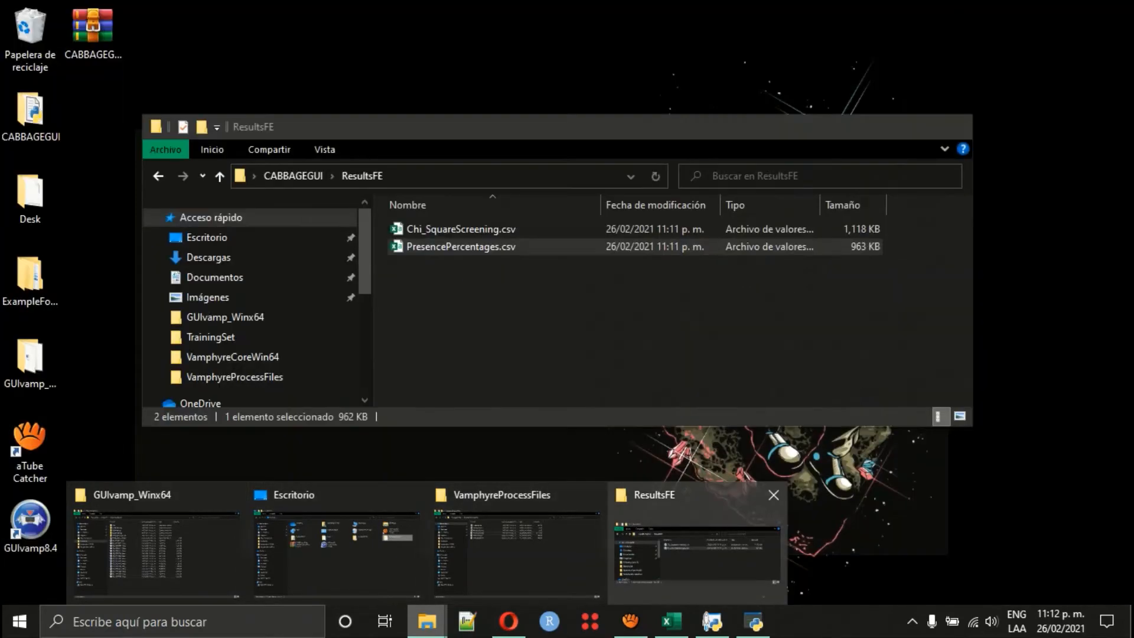
left_click(697, 549)
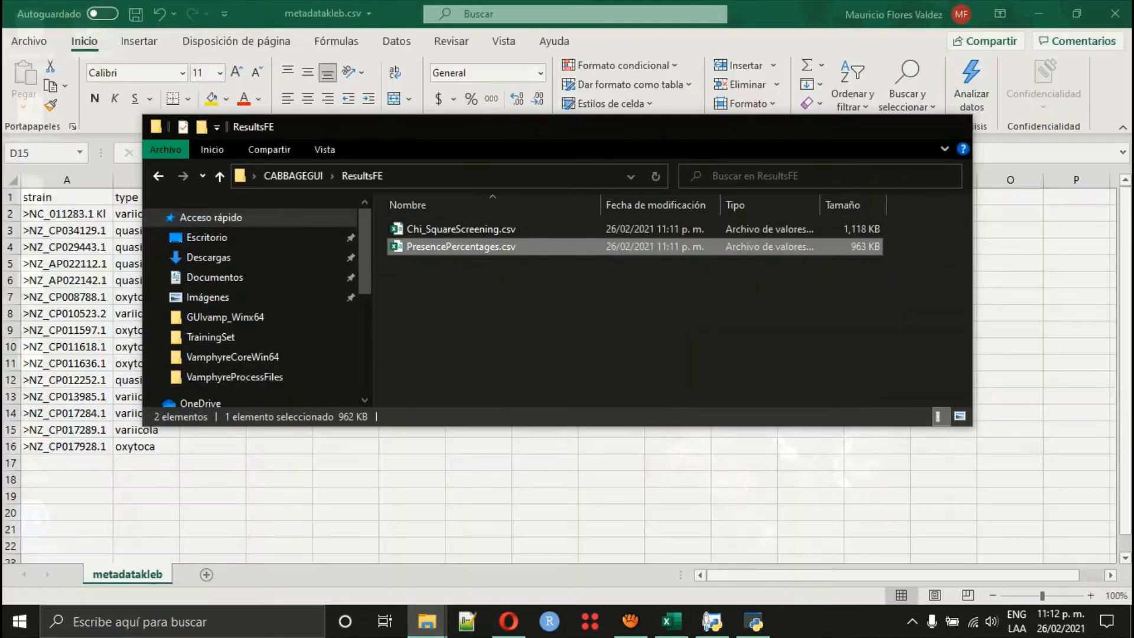
double_click(486, 229)
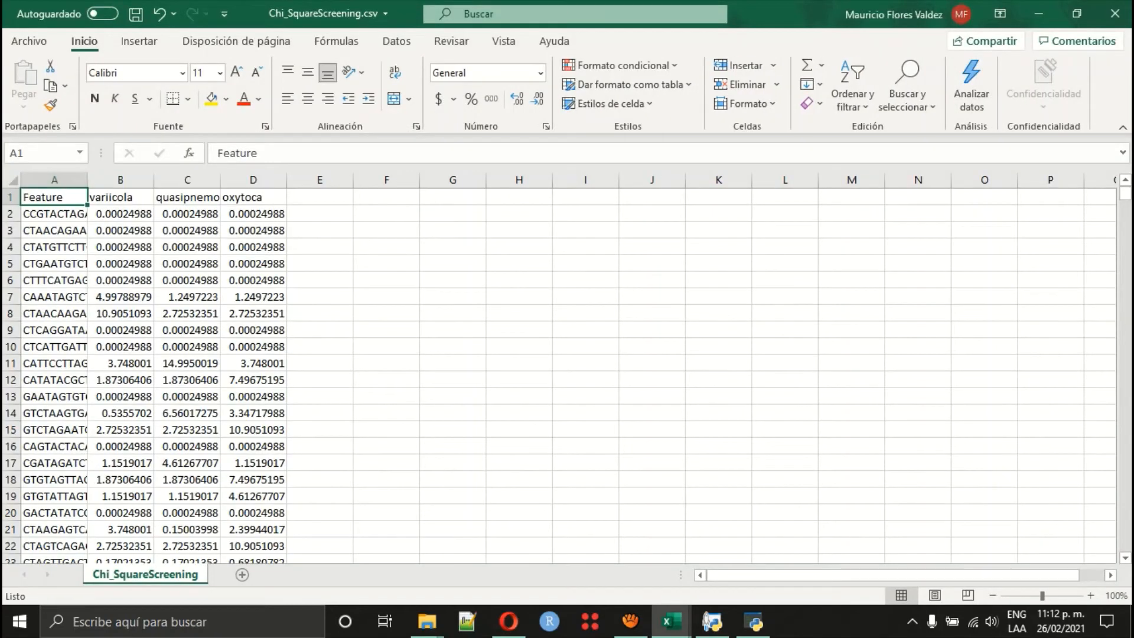
Fit columns A and C to their contents and examine the first feature's chi-square values across the three classes.
double_click(88, 179)
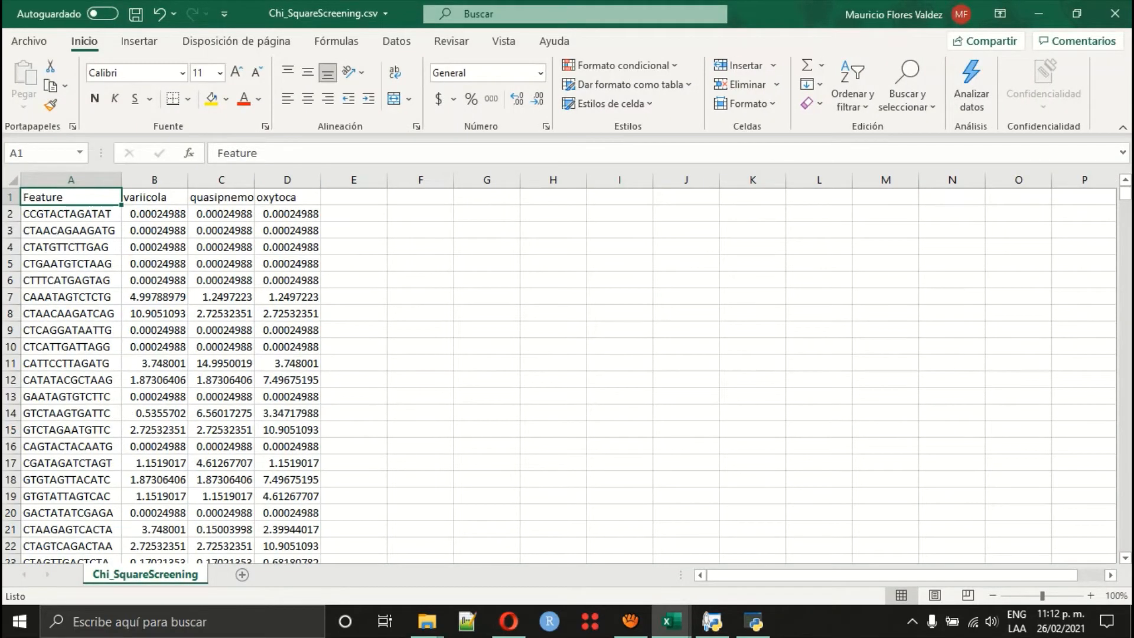
scroll(559, 376, "down", 3)
scroll(558, 375, "up", 3)
left_click(71, 214)
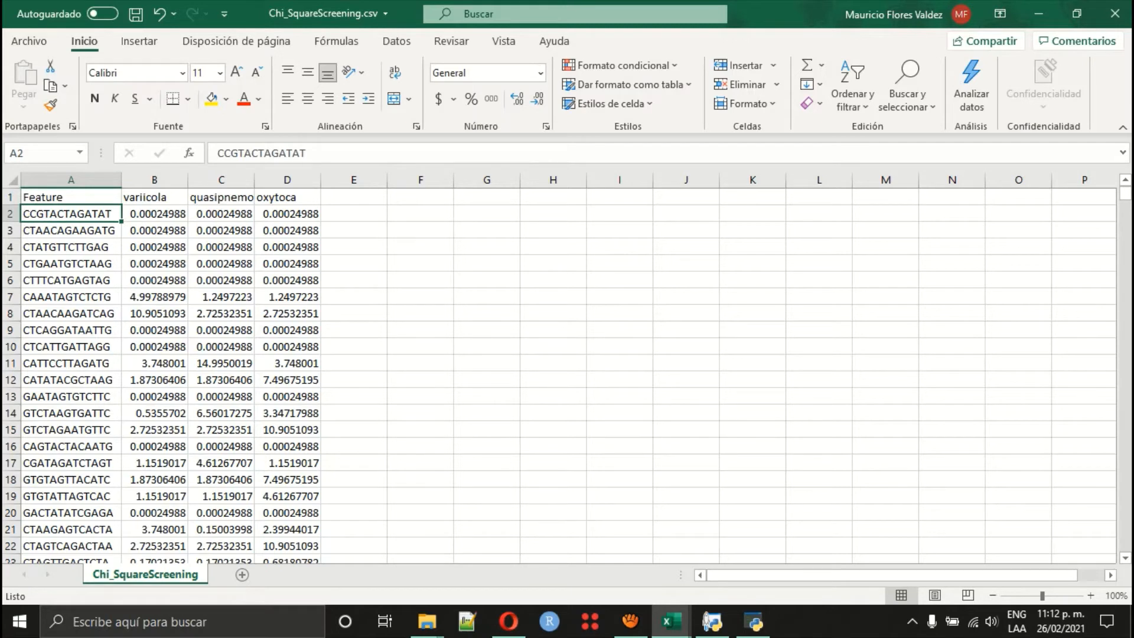
key("shift+Right")
key("shift+Right")
key("shift+Right")
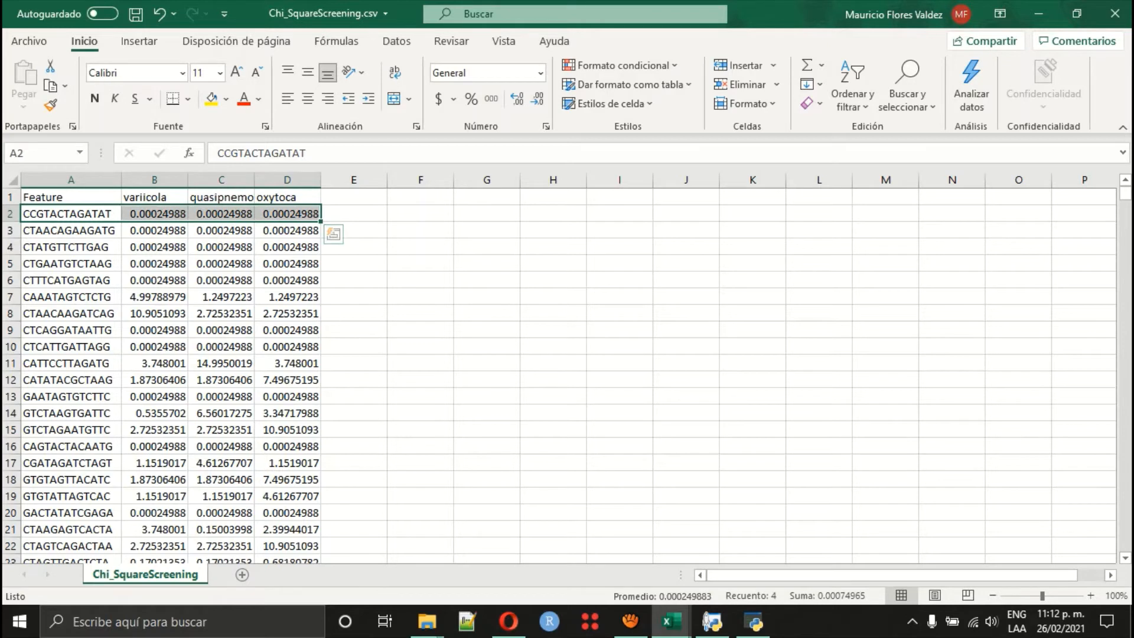
double_click(254, 180)
left_click(446, 264)
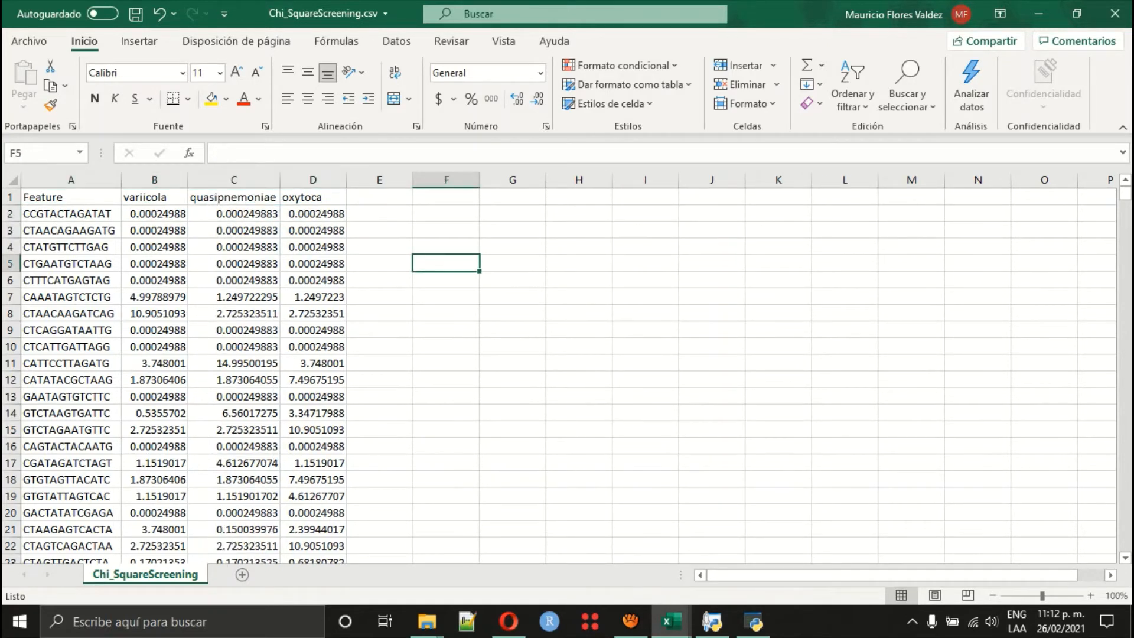
Compare the chi-square values of the feature in row 7 between the variicola and quasipnemoniae classes.
scroll(559, 375, "down", 1)
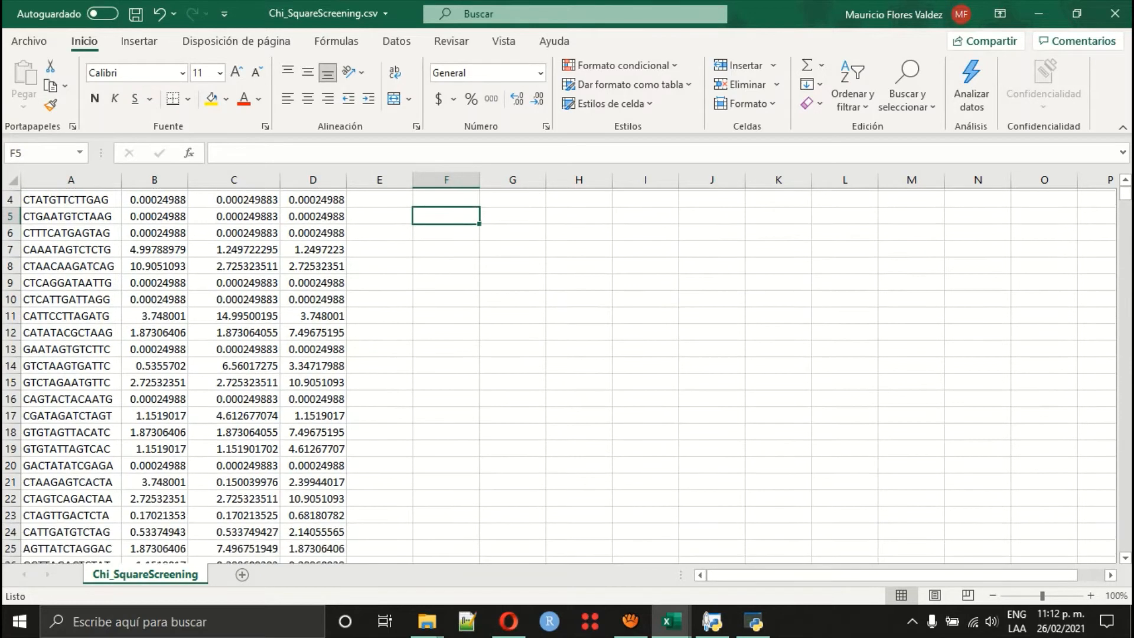
left_click(71, 247)
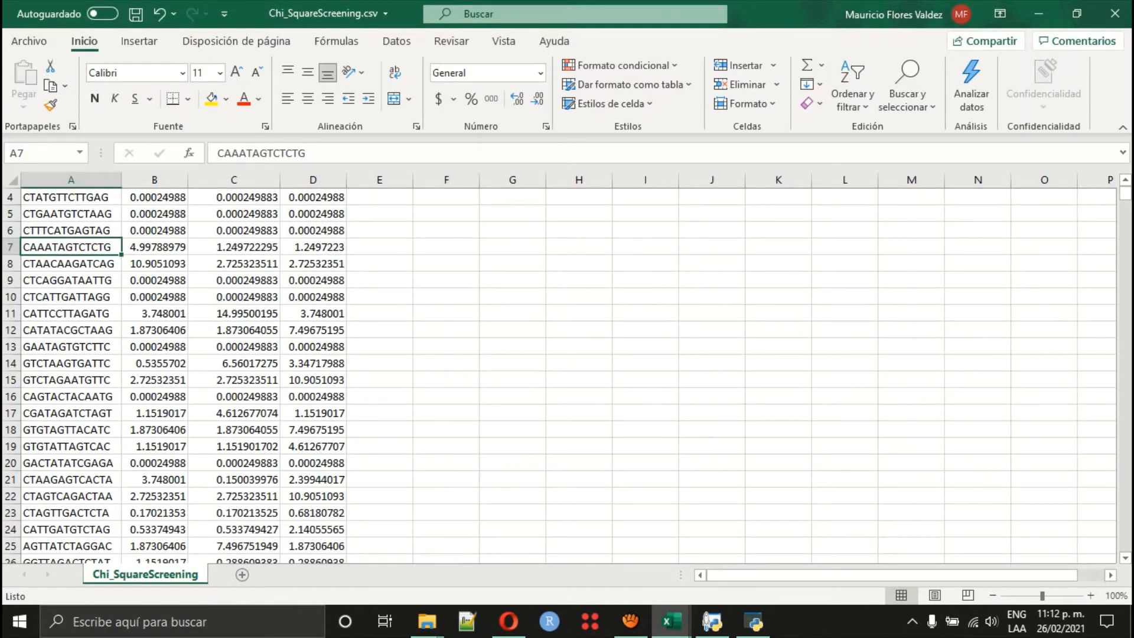
left_click(155, 247)
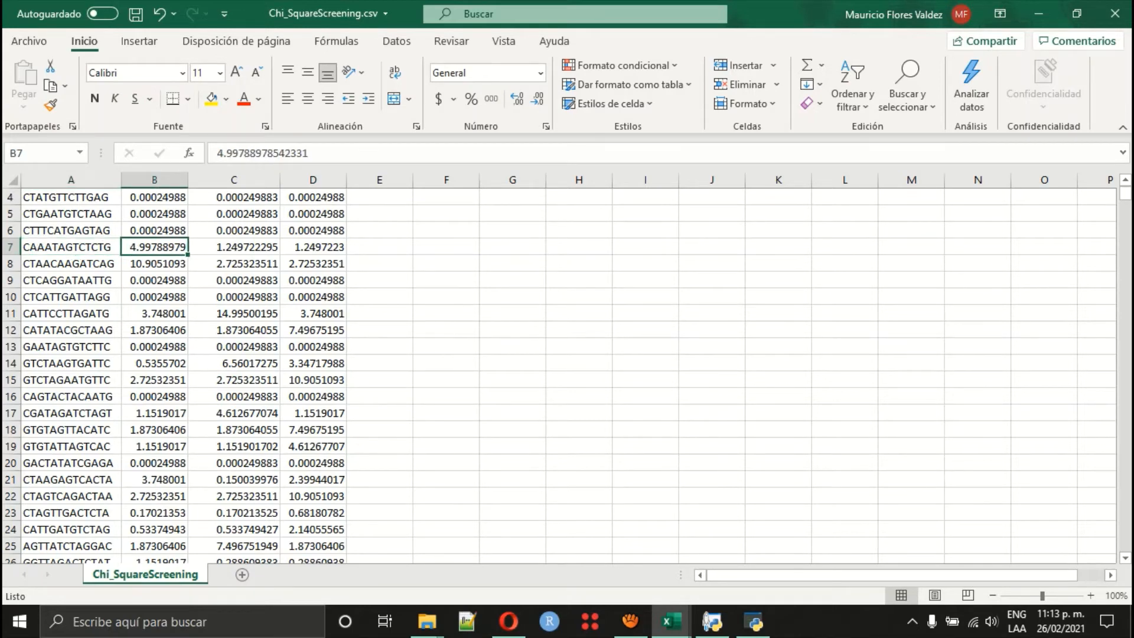
scroll(558, 375, "up", 1)
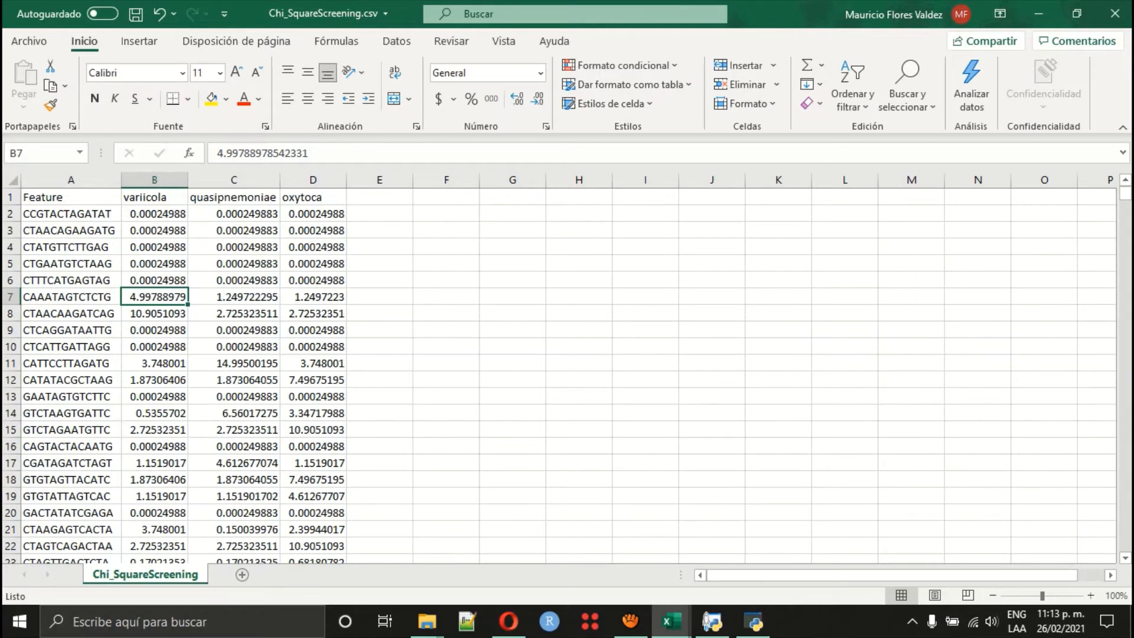
left_click(234, 297)
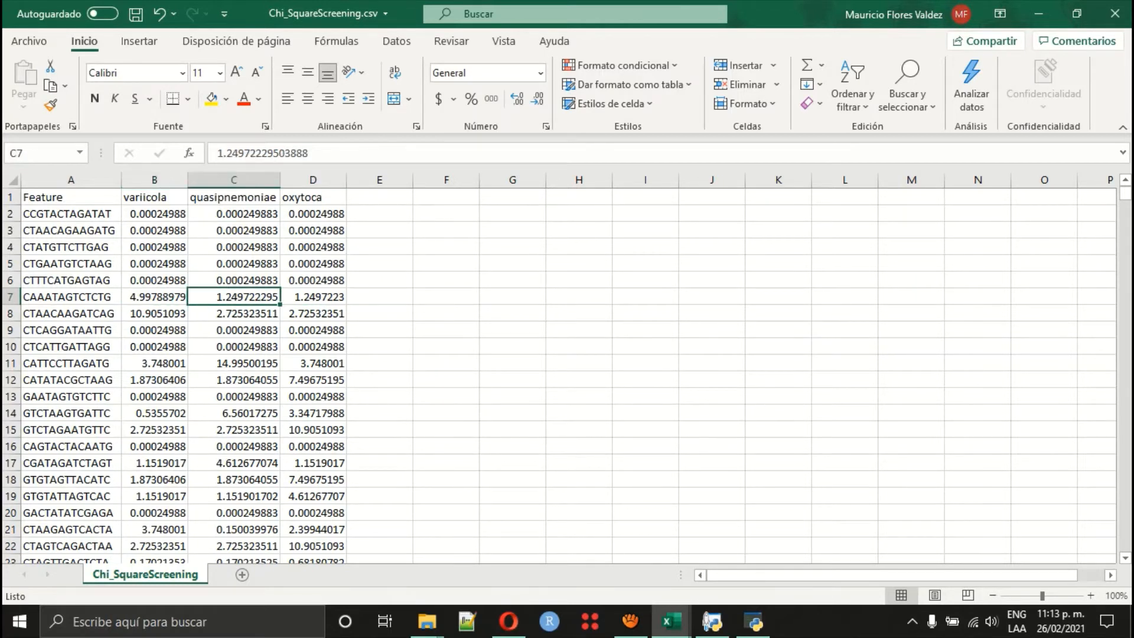
left_click(154, 297)
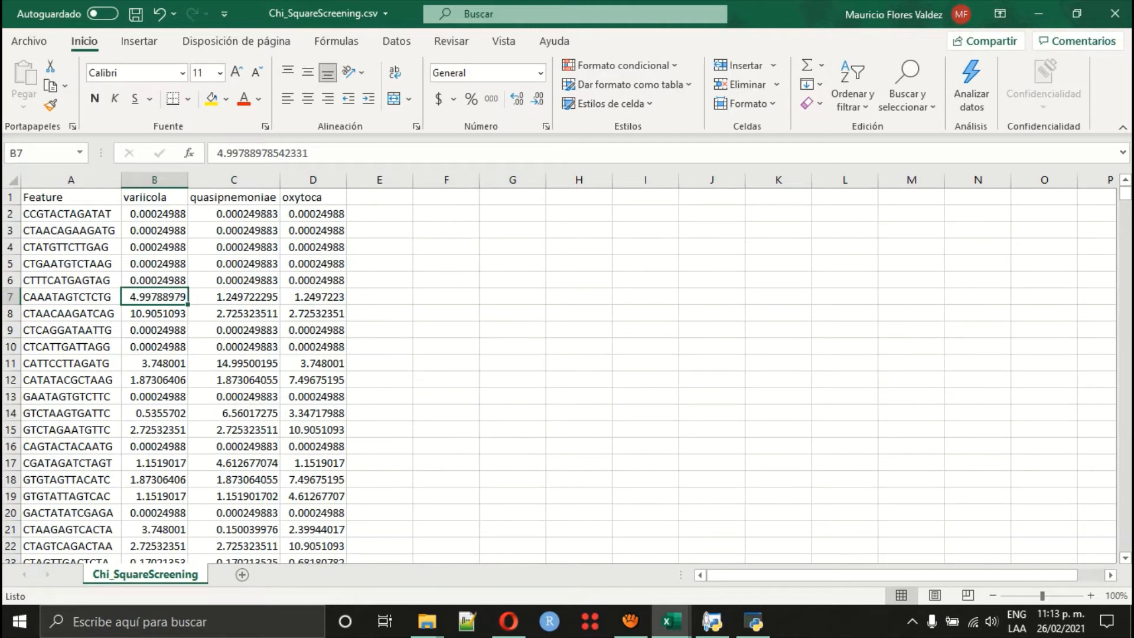
Look through the chi-square table down to its last feature row.
scroll(567, 378, "down", 20)
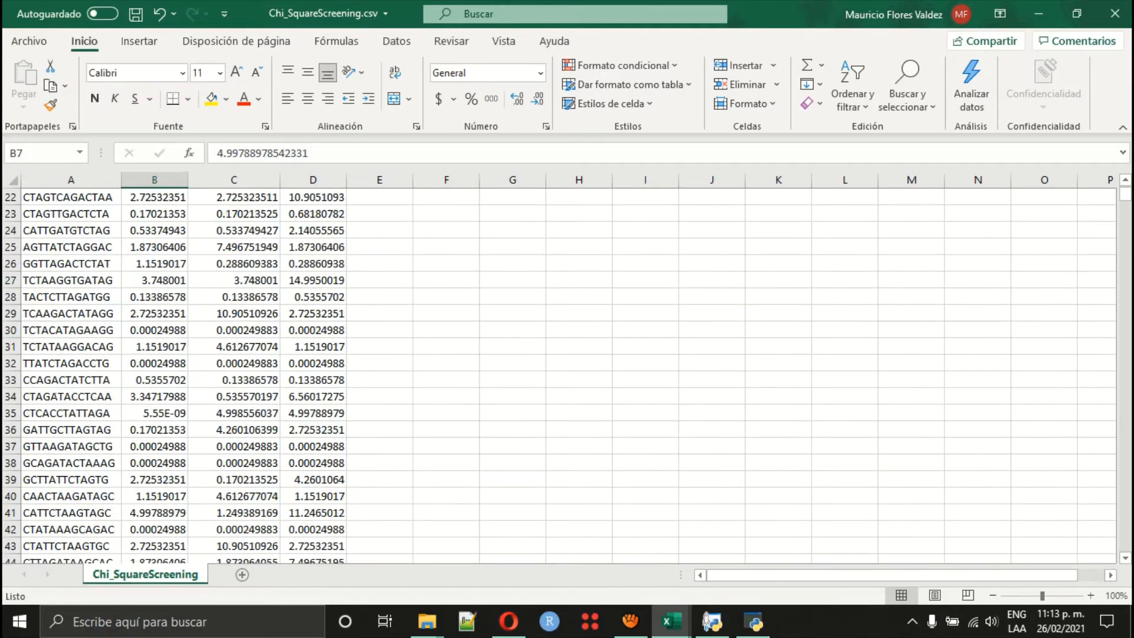
scroll(567, 378, "up", 7)
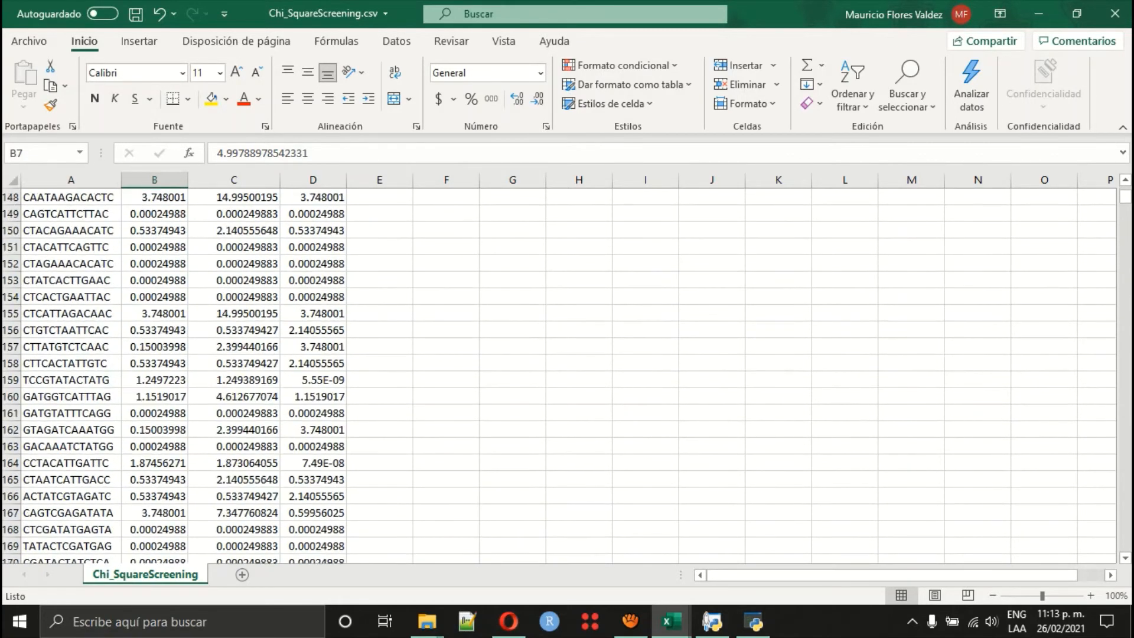
left_click_drag(1125, 197, 1126, 544)
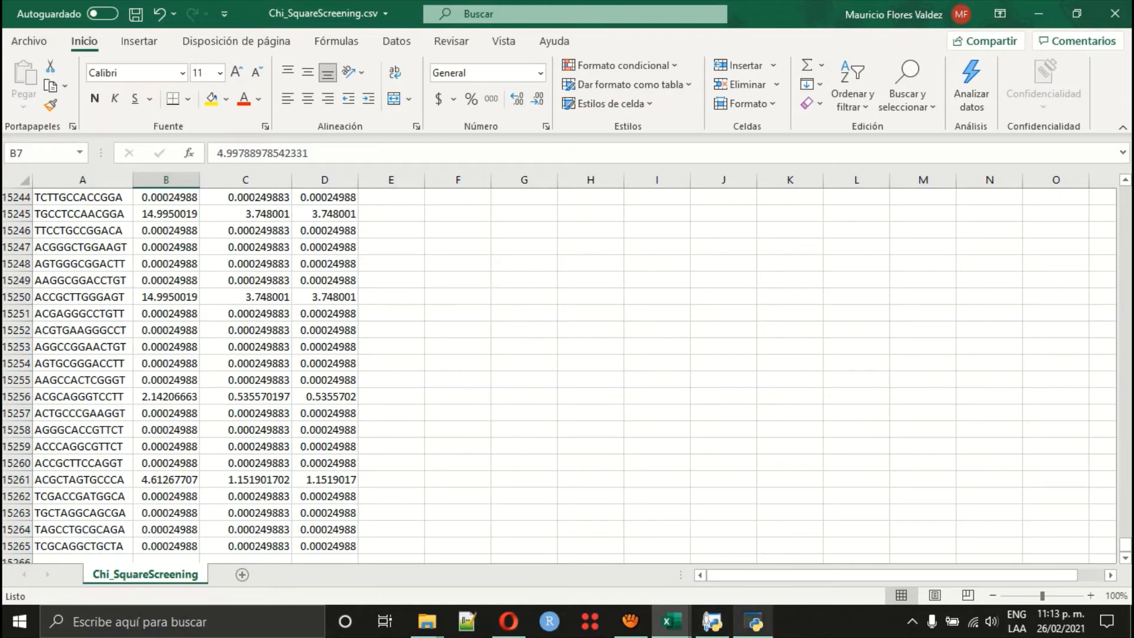
Close the Chi_SquareScreening.csv workbook without saving its changes.
mouse_move(753, 622)
left_click(755, 555)
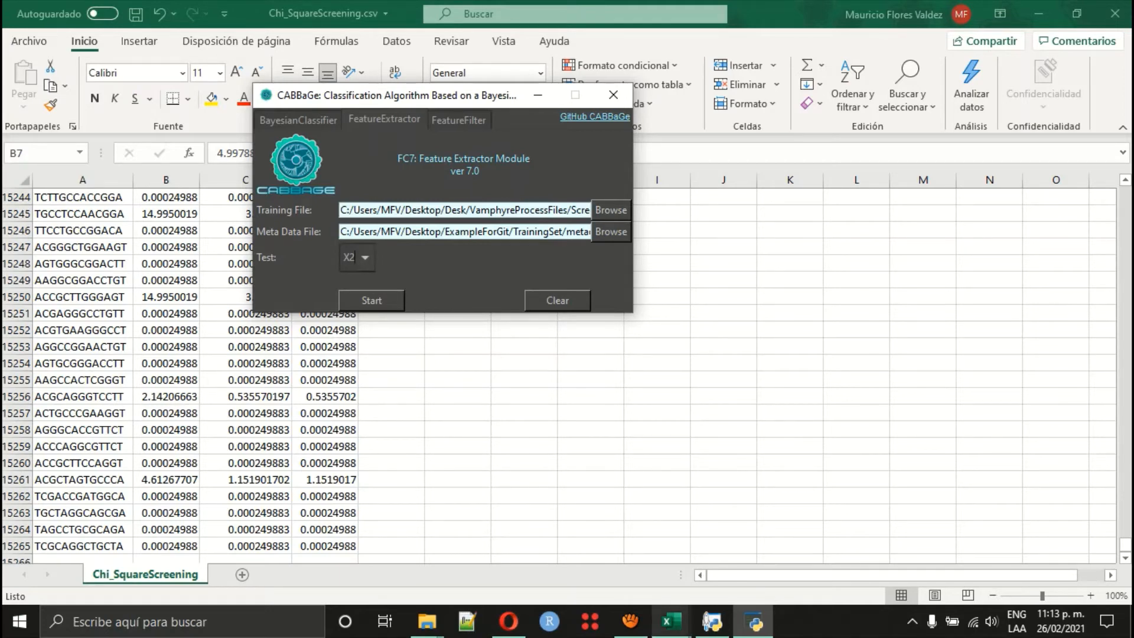
mouse_move(672, 621)
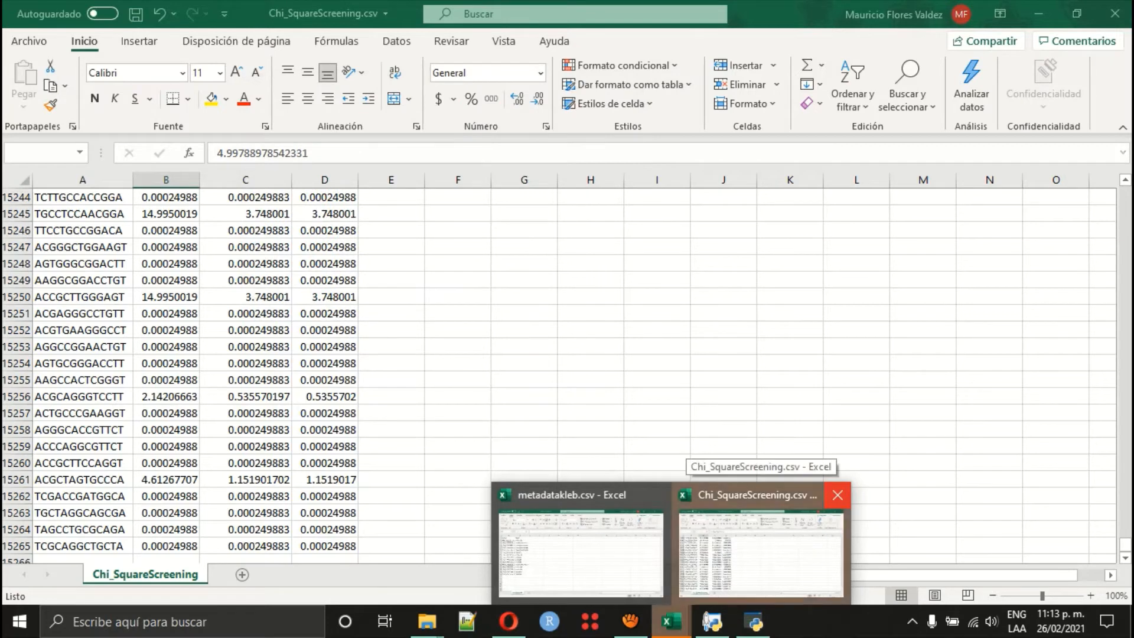
left_click(838, 495)
left_click(566, 331)
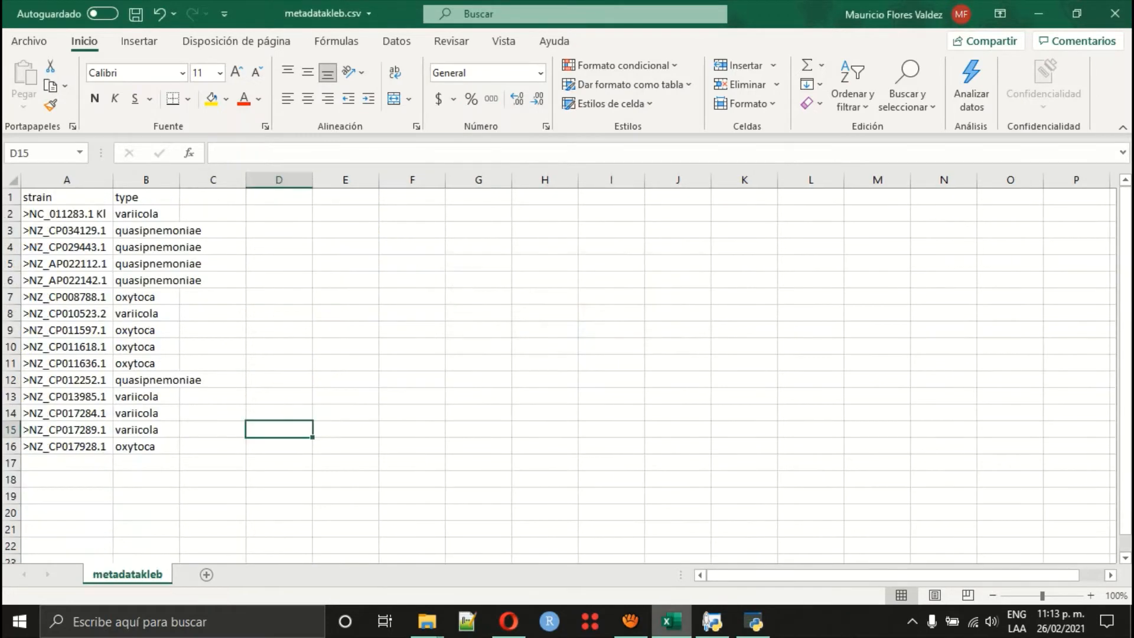
Switch to the CABBaGe window and open its Feature Filter module.
mouse_move(671, 622)
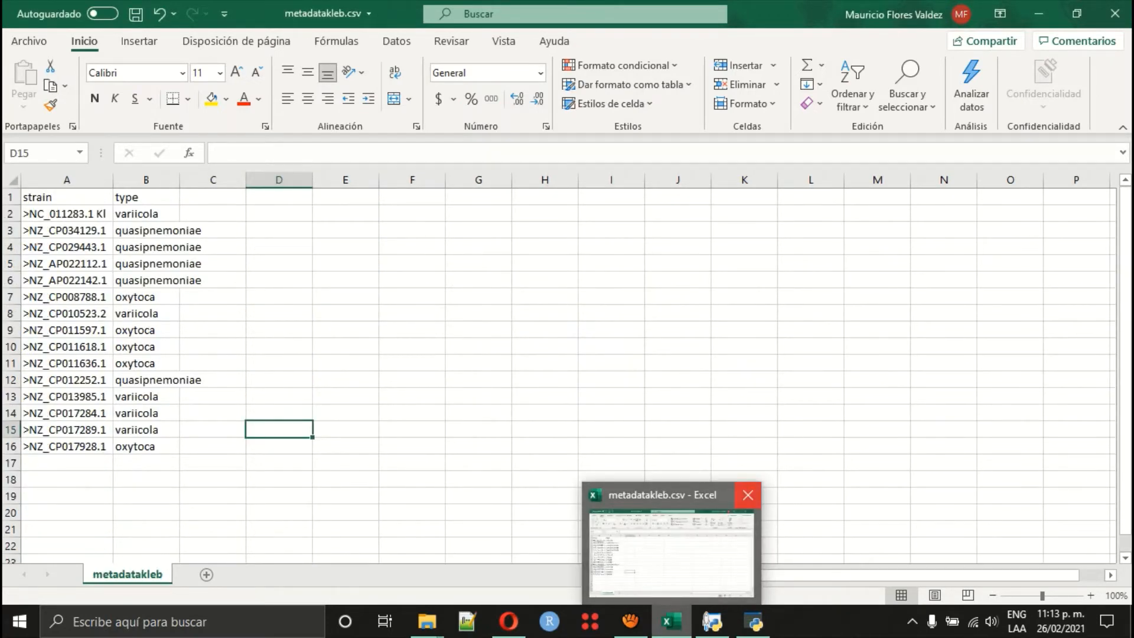
left_click(753, 621)
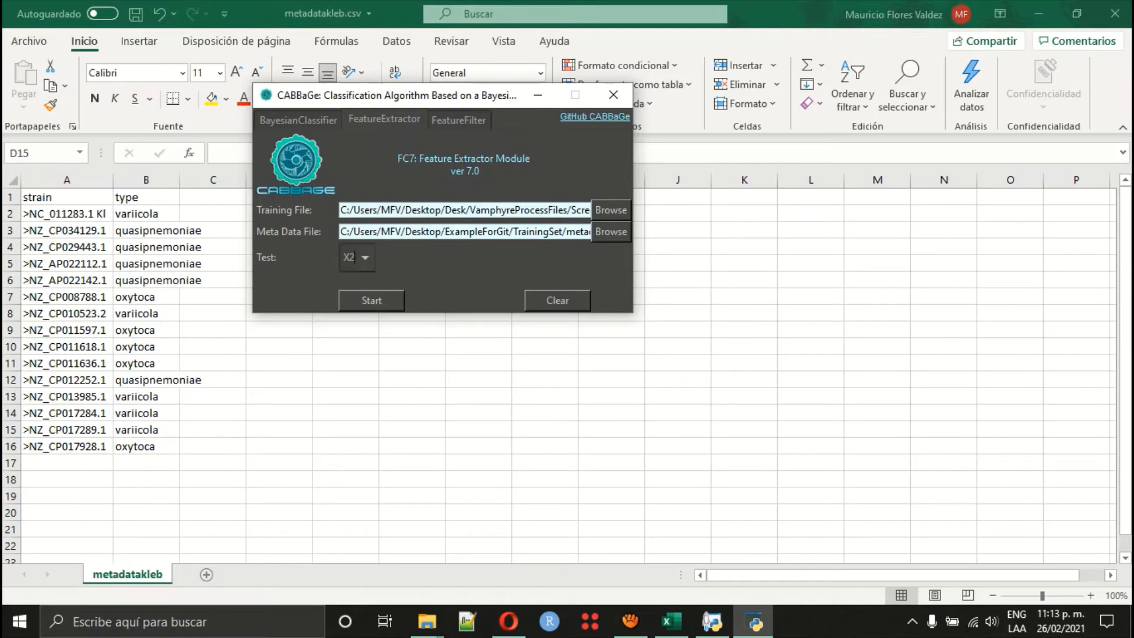
left_click(459, 120)
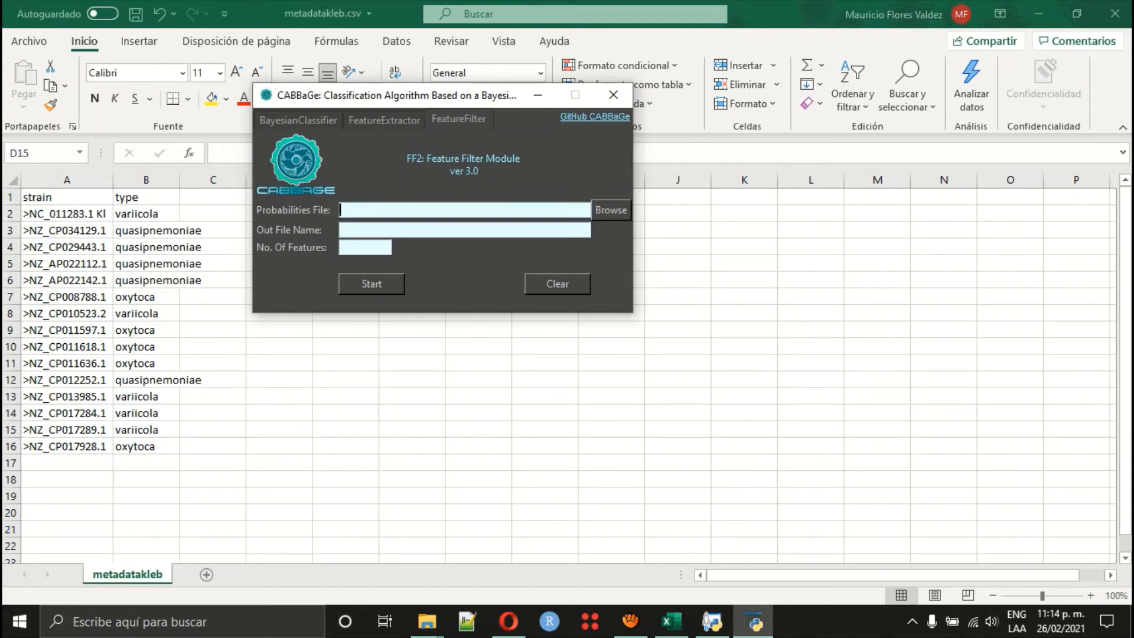
Load Chi_SquareScreening.csv from the CABBAGEGUI ResultsFE folder on the desktop as the Feature Filter's probabilities file.
left_click(611, 210)
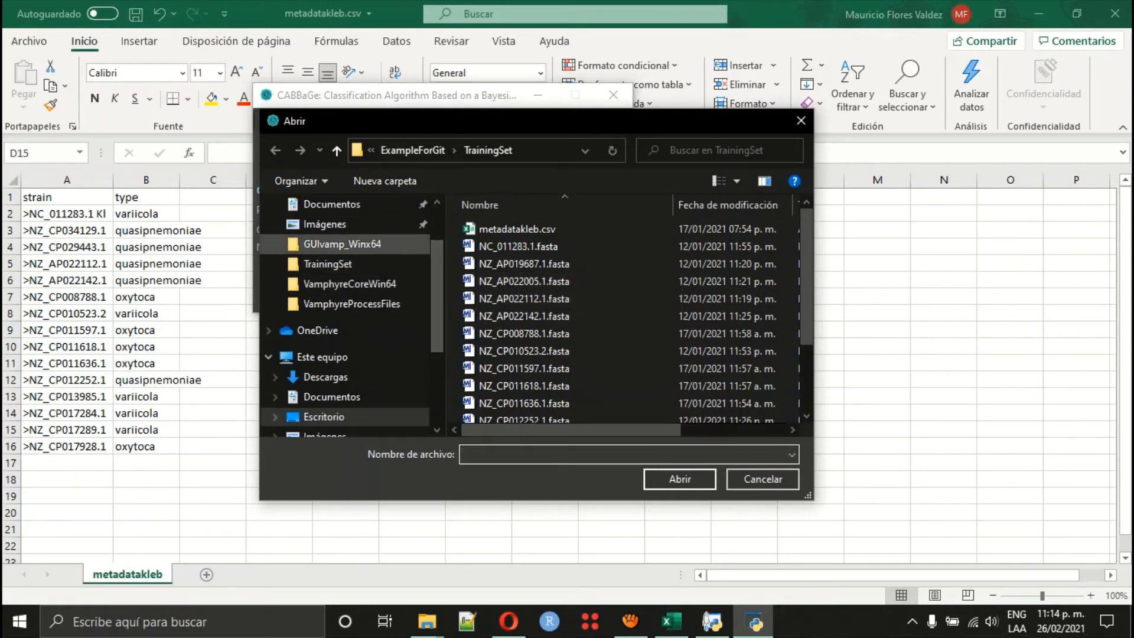
scroll(348, 236, "up", 2)
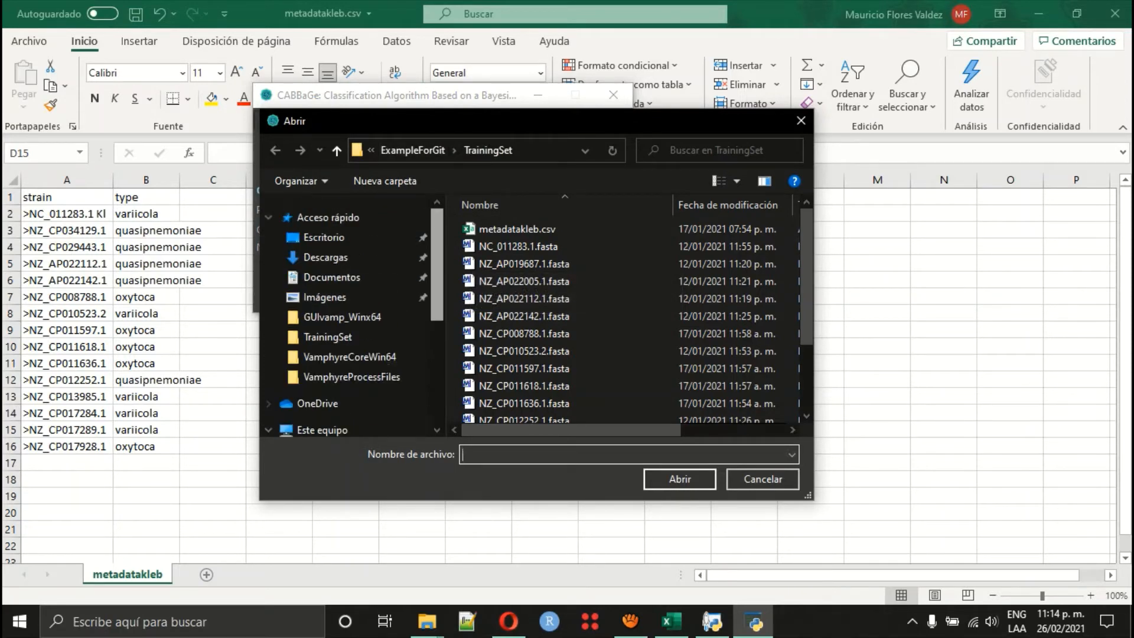
left_click(331, 238)
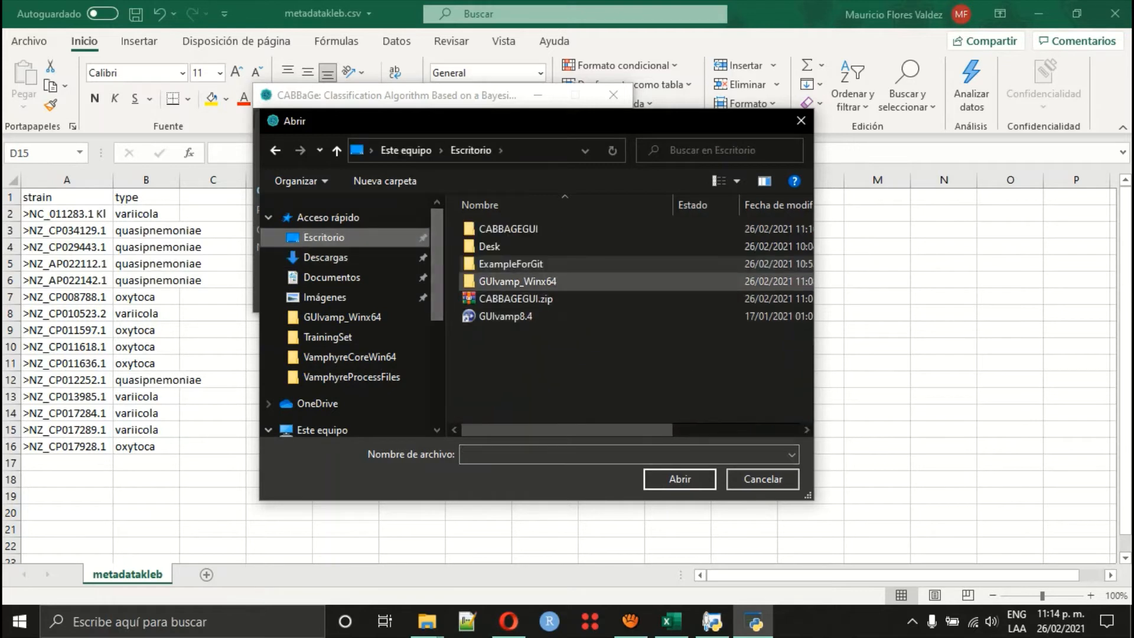
double_click(508, 228)
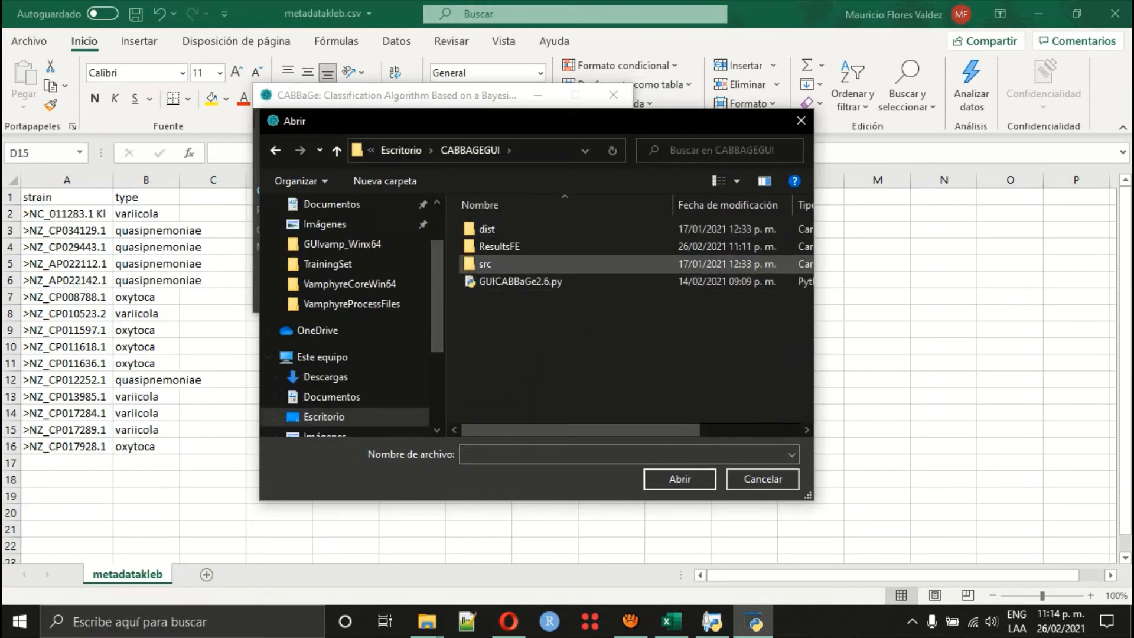
double_click(499, 246)
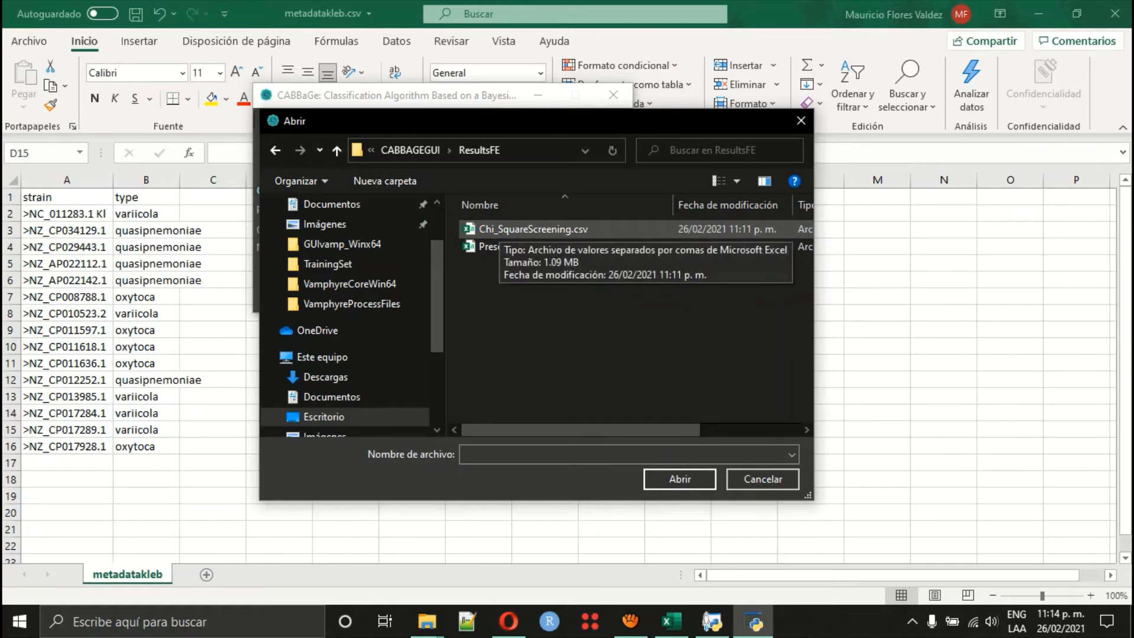
left_click_drag(473, 121, 587, 268)
left_click(647, 376)
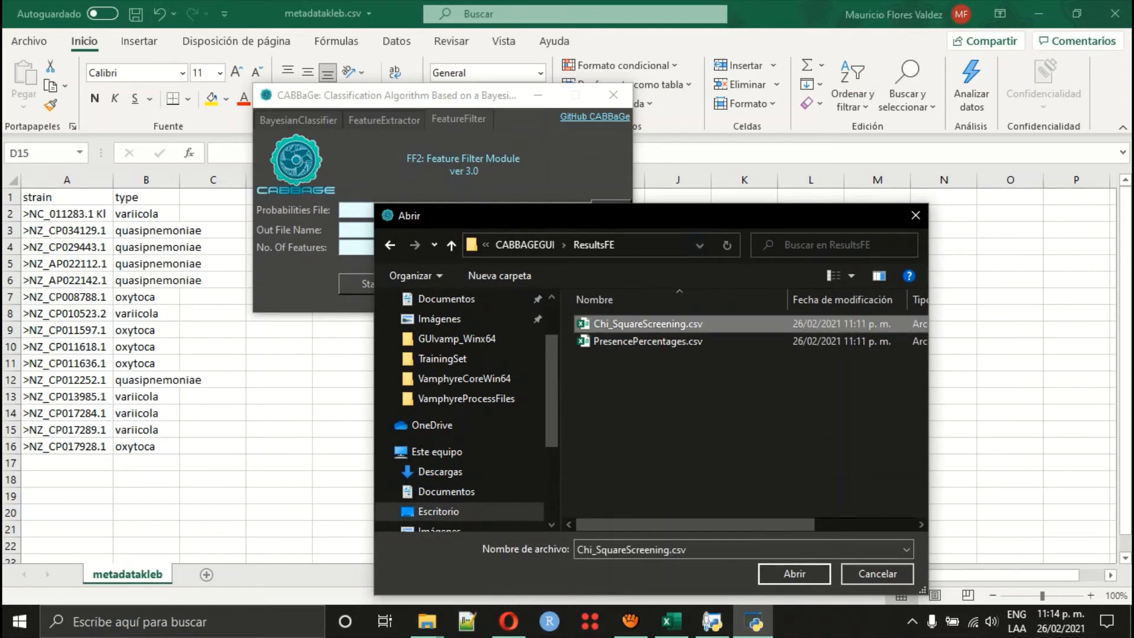
left_click(792, 573)
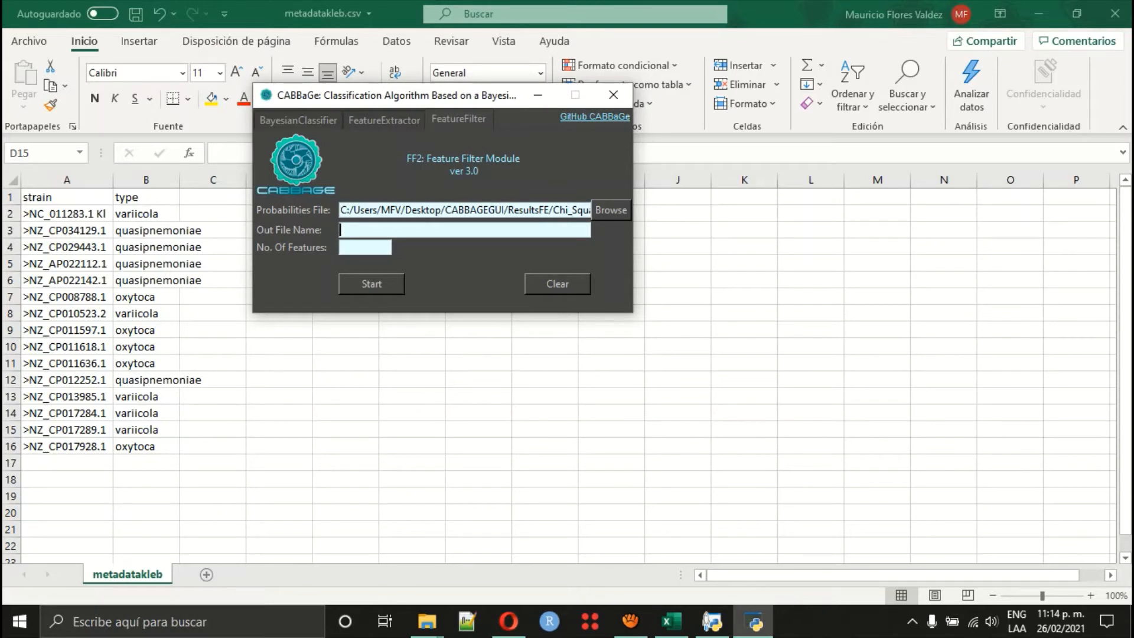
Set the output file name to filtered and the number of features to 100, run the filter and dismiss the completion message.
type("filtered")
left_click(361, 247)
type("100")
left_click(372, 284)
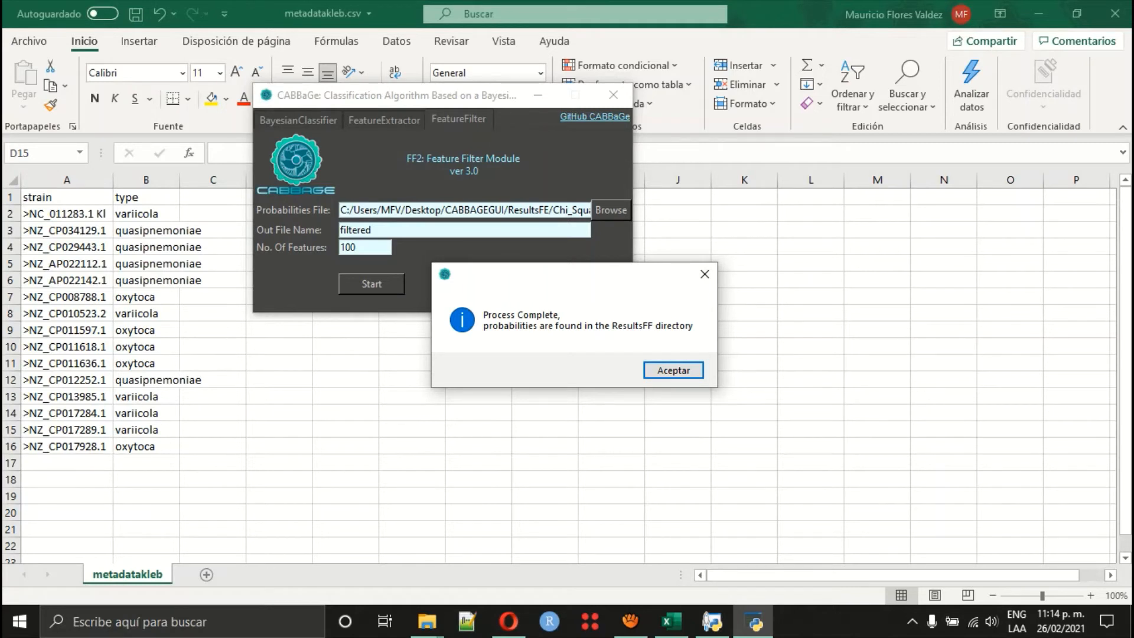
key("Return")
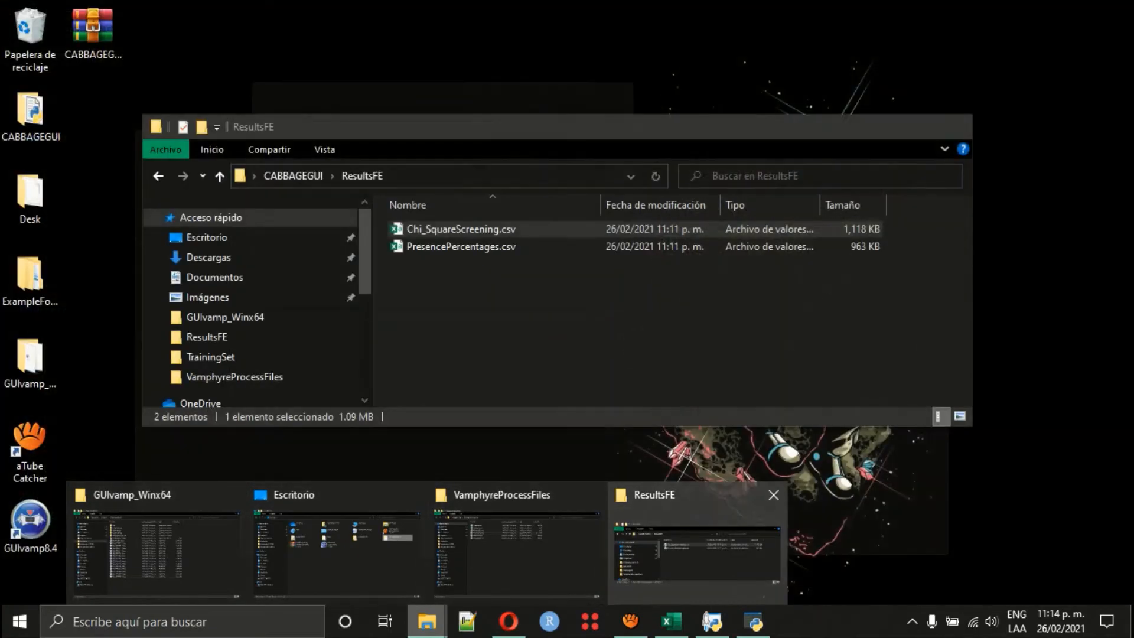
Open filtered100.csv from the ResultsFF folder inside CABBAGEGUI in Excel.
left_click(697, 549)
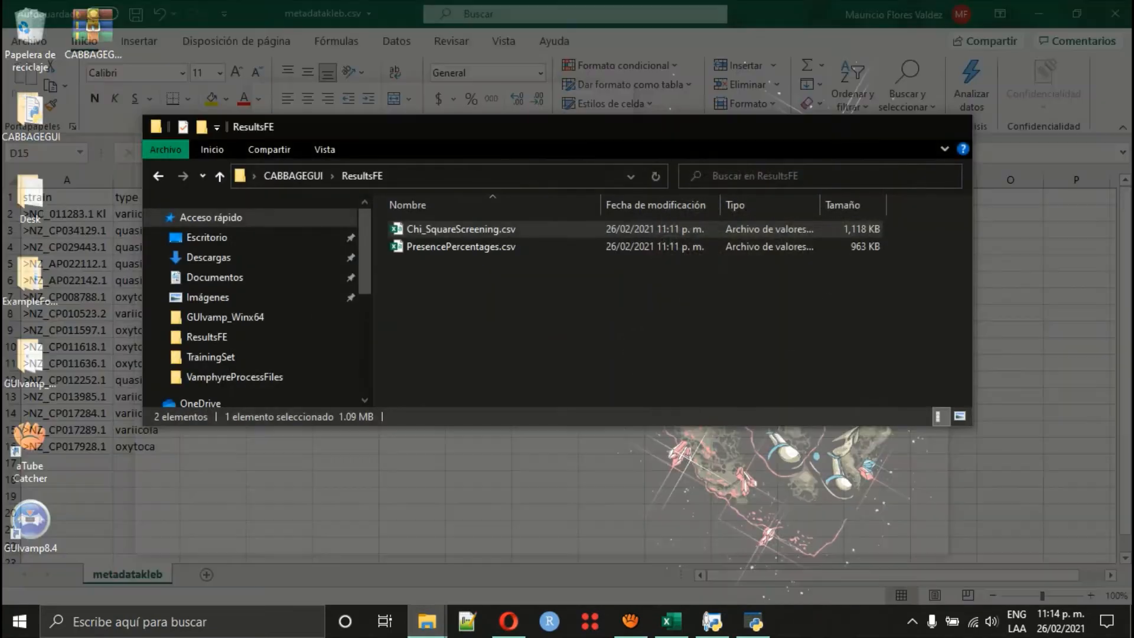
left_click(220, 175)
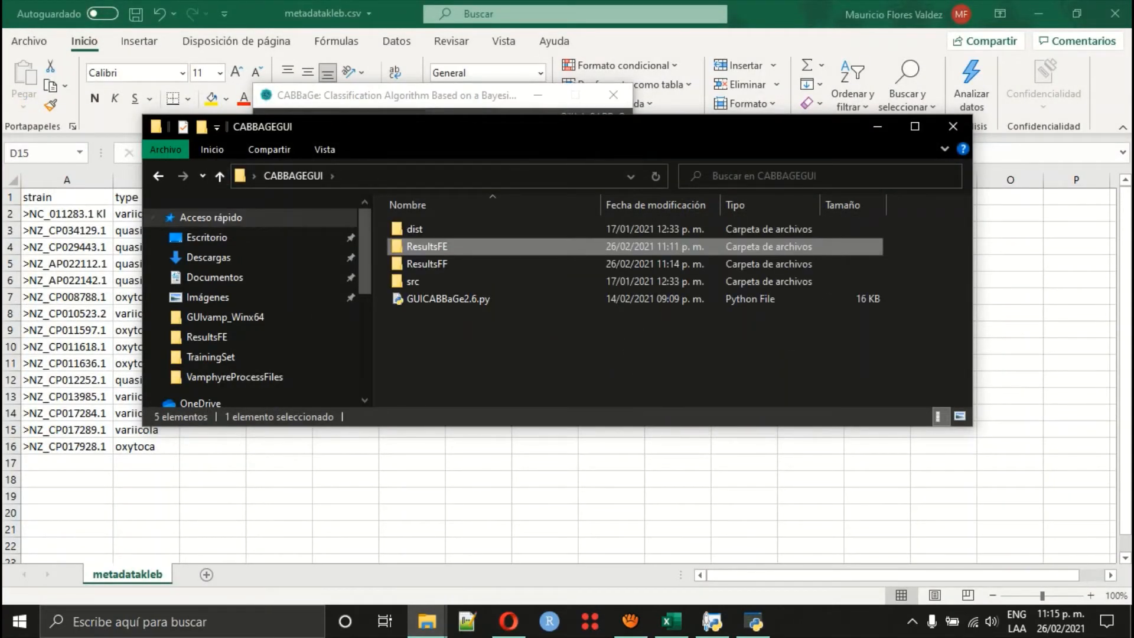
left_click(520, 347)
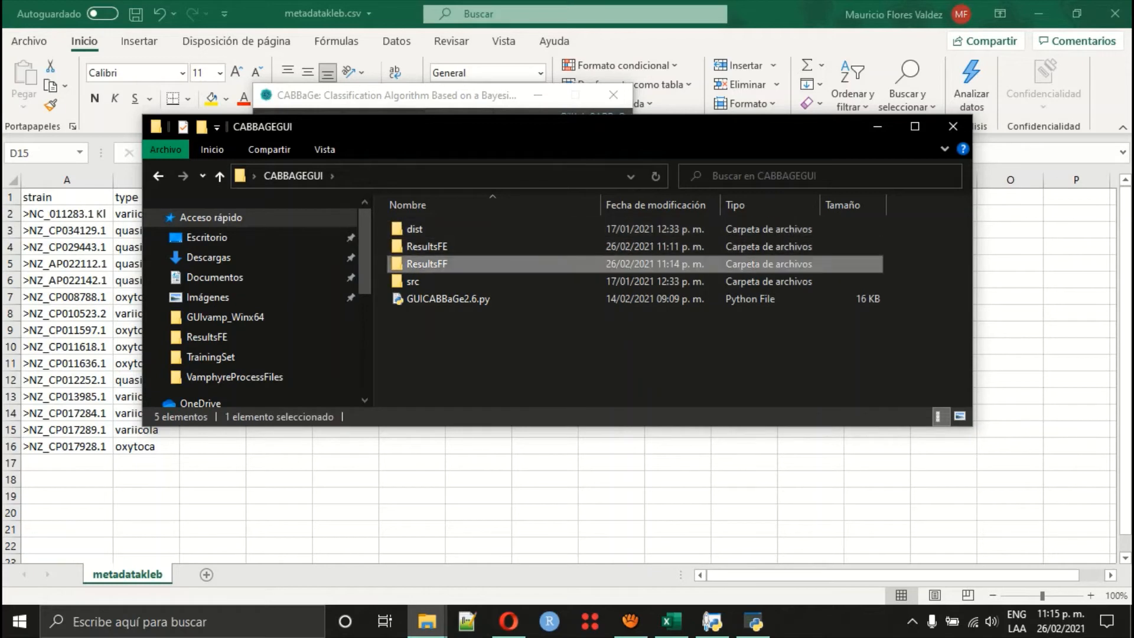
double_click(427, 263)
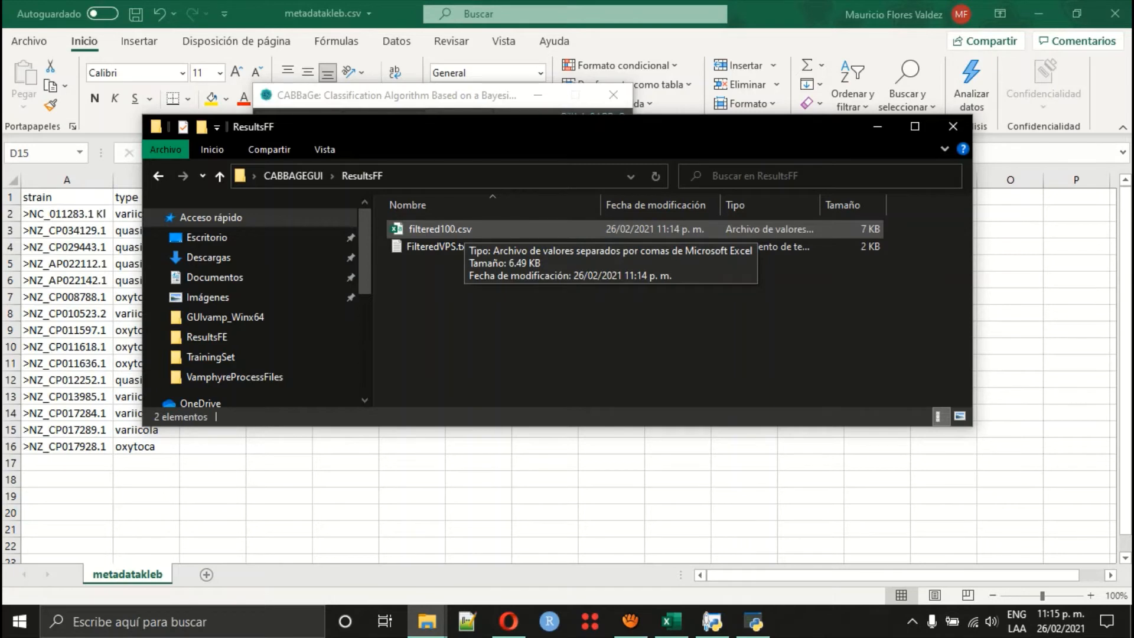
left_click(464, 230)
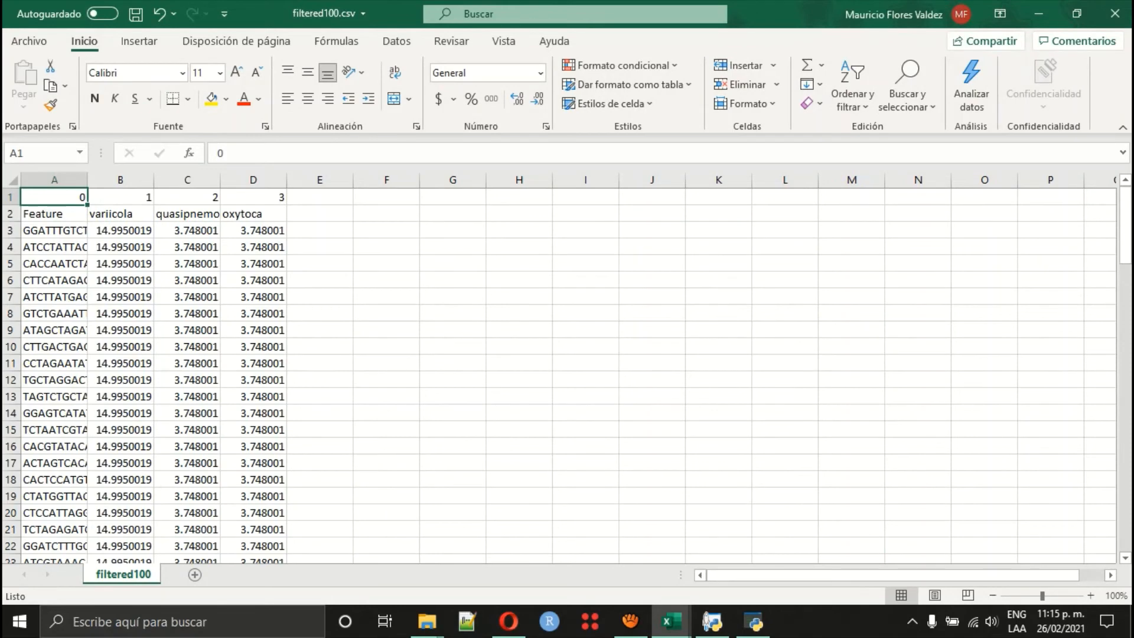
Look through the features and their class values in filtered100.csv and close that workbook.
key("Down")
key("Down")
scroll(559, 375, "down", 20)
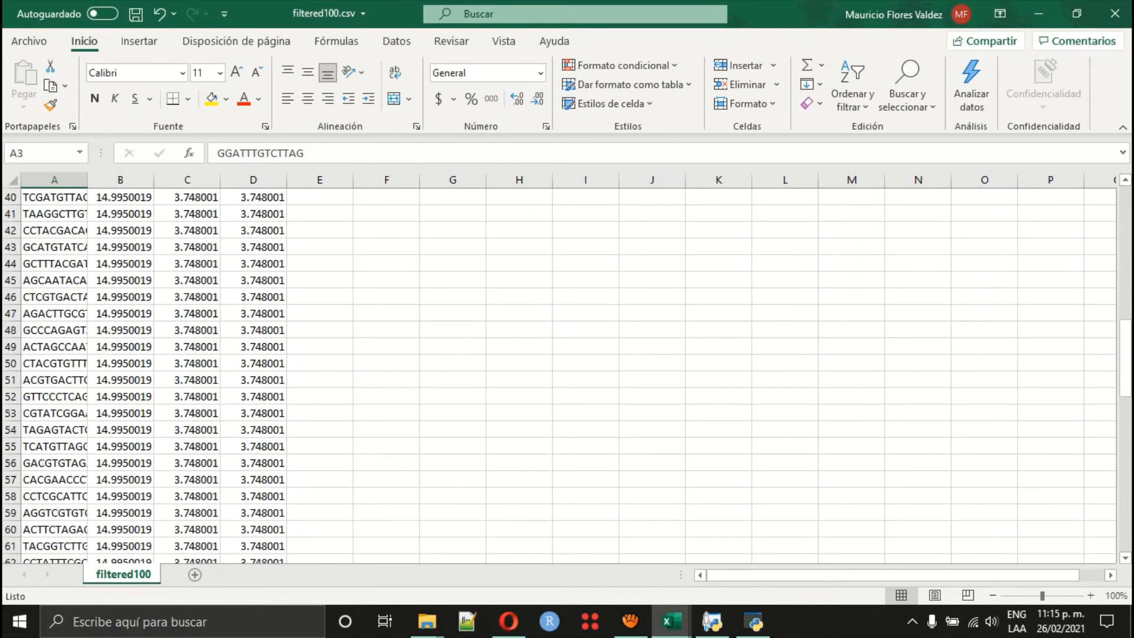
scroll(559, 375, "up", 20)
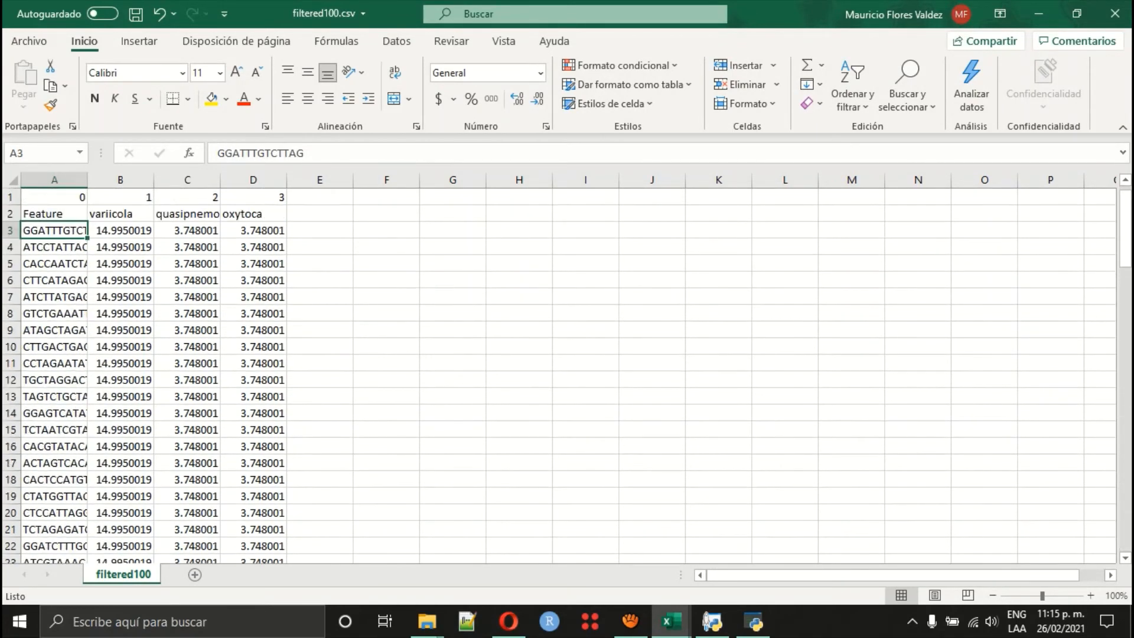
key("alt+Tab")
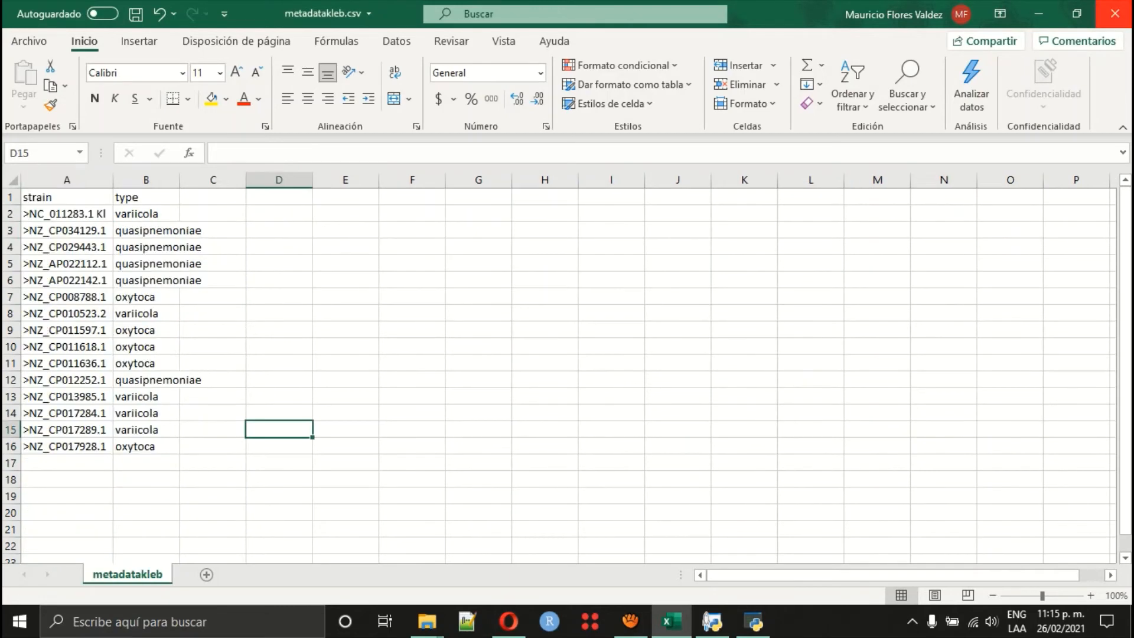
Return to the ResultsFF folder and open FilteredVPS.txt in Notepad++.
mouse_move(427, 622)
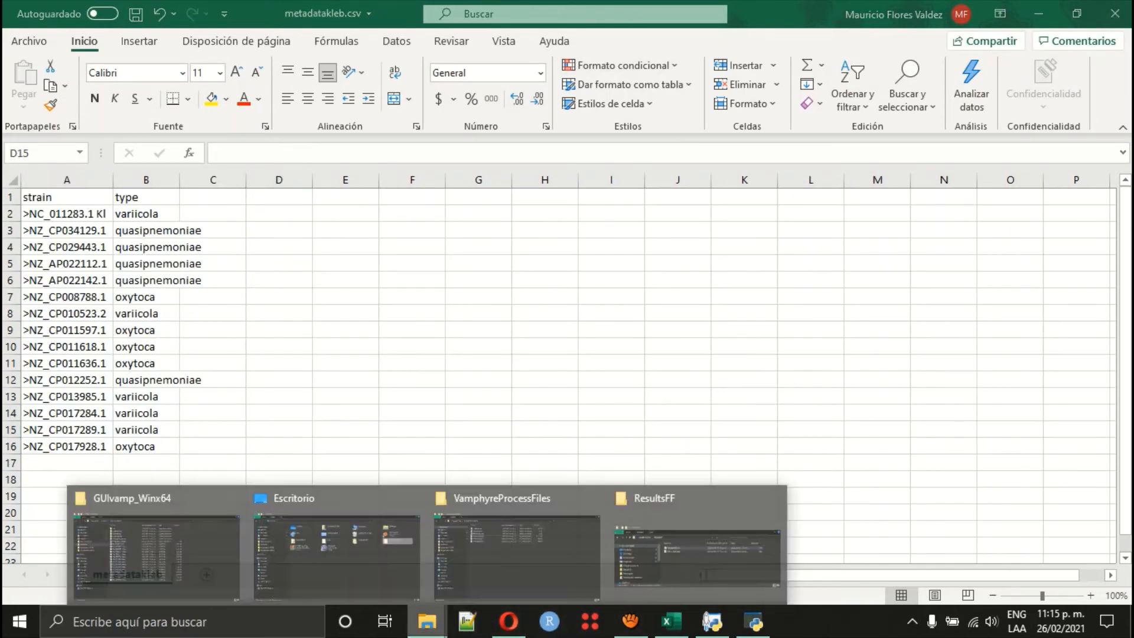
mouse_move(517, 552)
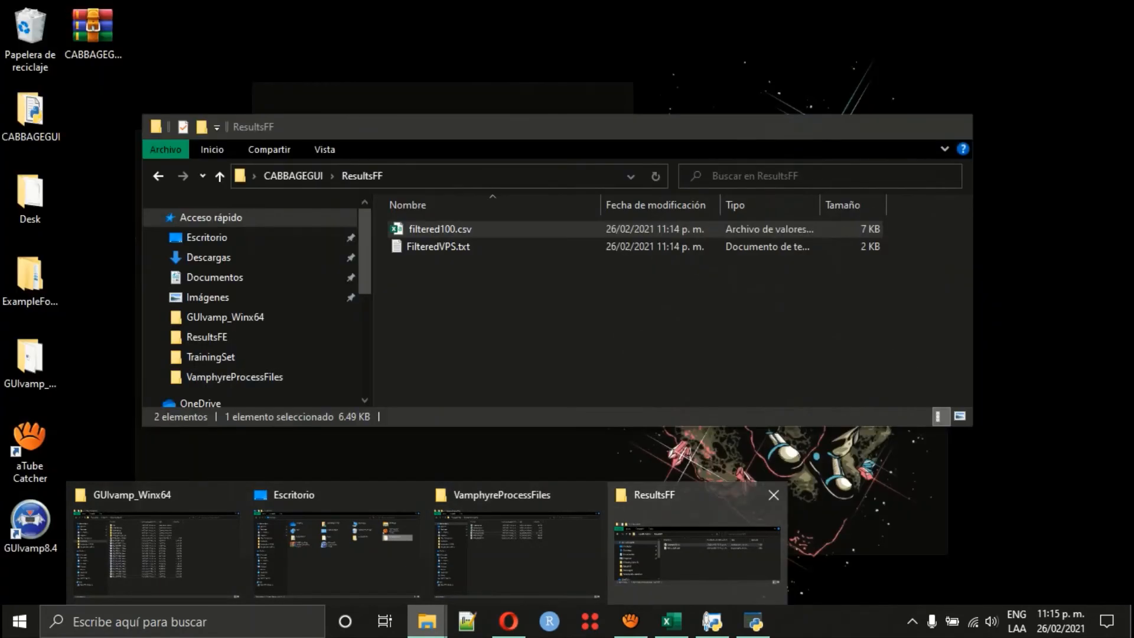
left_click(697, 549)
left_click(590, 295)
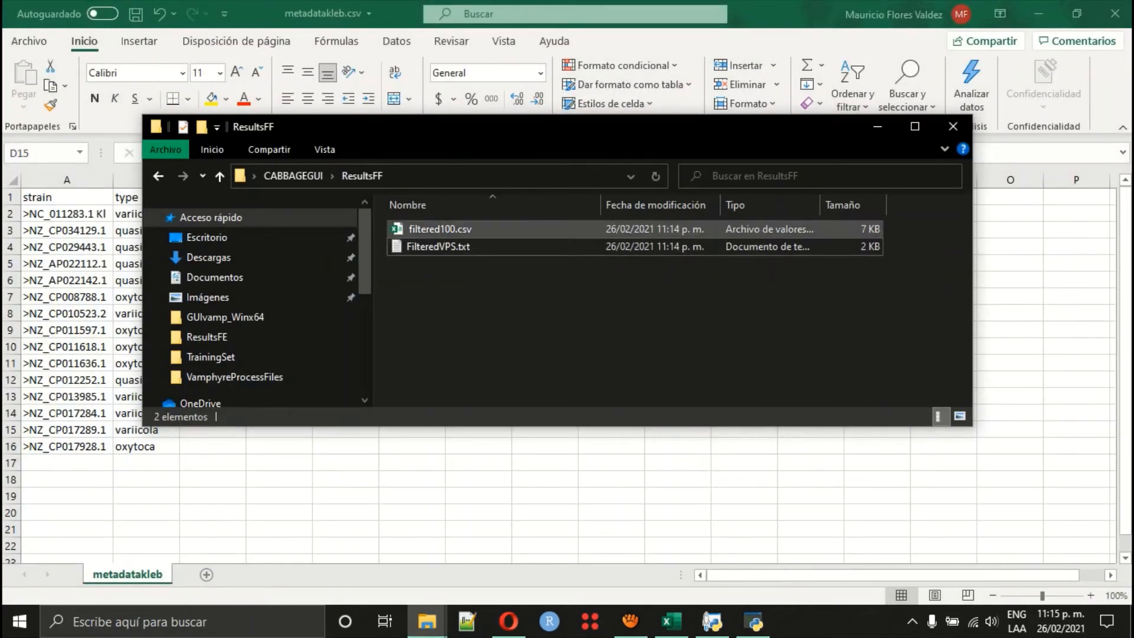
left_click(532, 247)
right_click(430, 247)
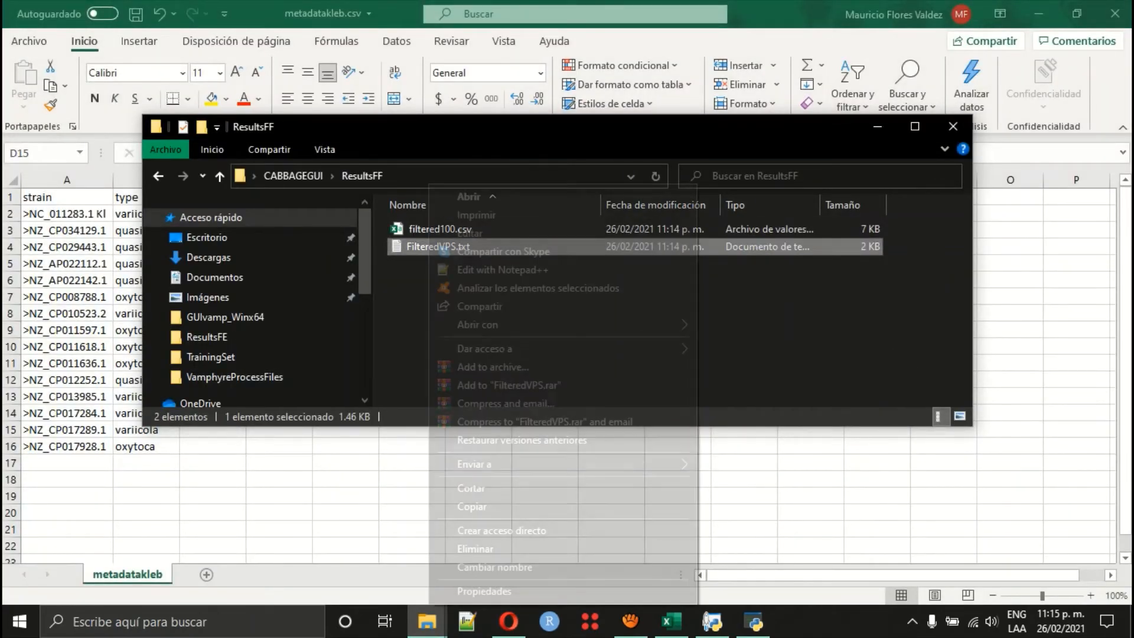
left_click(496, 270)
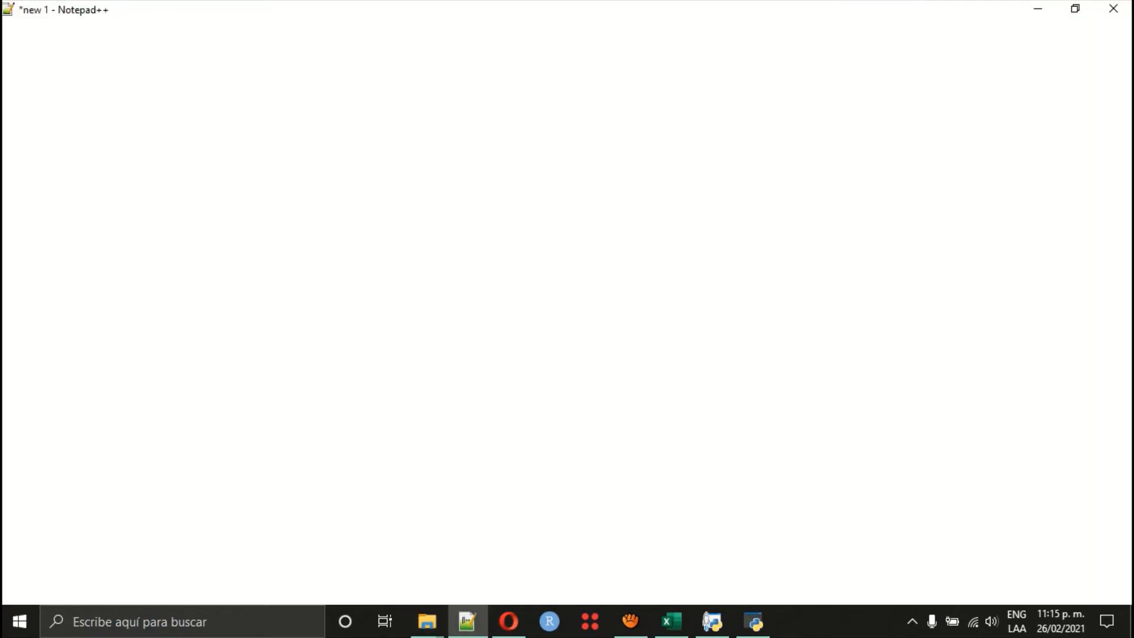
Hide the end-of-line symbols in FilteredVPS.txt and look through the list of filtered probe sequences.
scroll(568, 331, "down", 5)
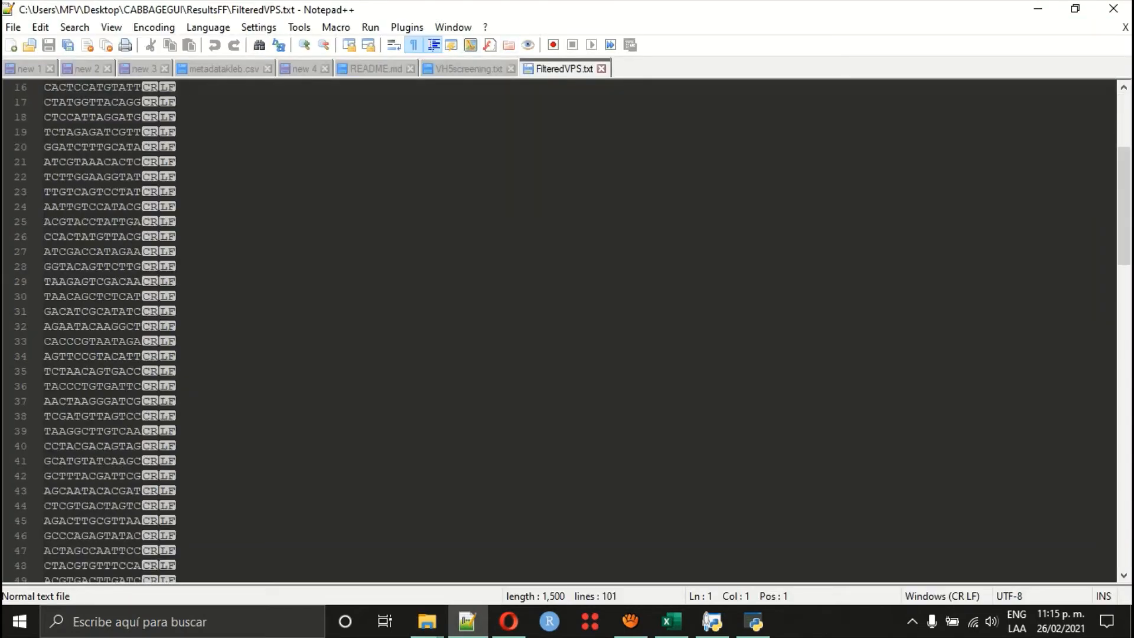
left_click(413, 45)
scroll(560, 331, "down", 20)
scroll(567, 331, "up", 20)
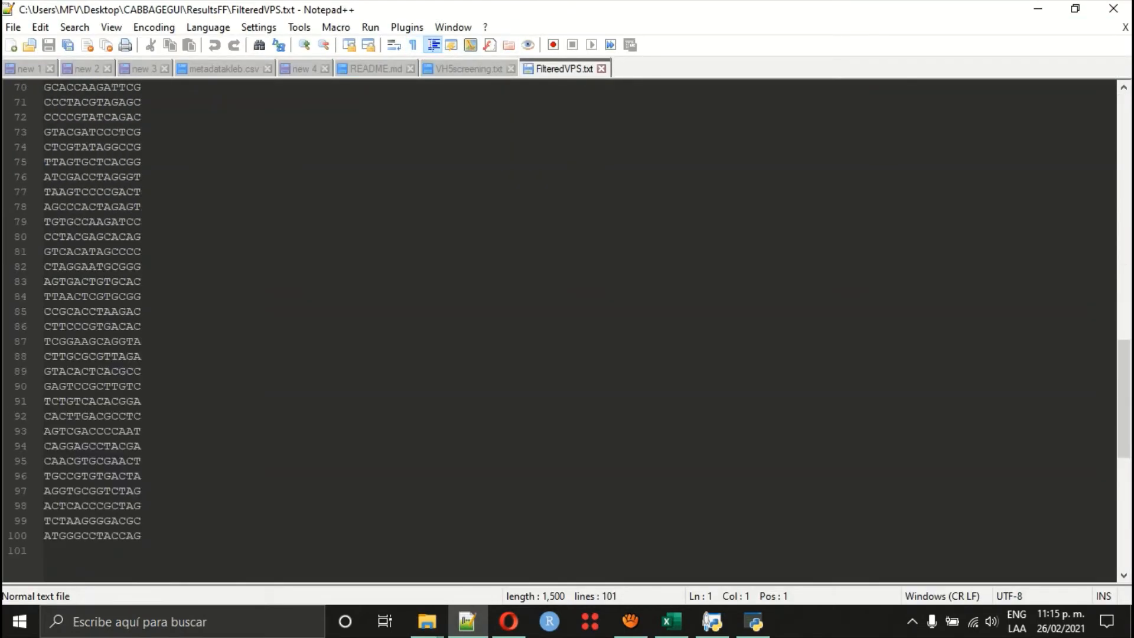
scroll(567, 331, "down", 20)
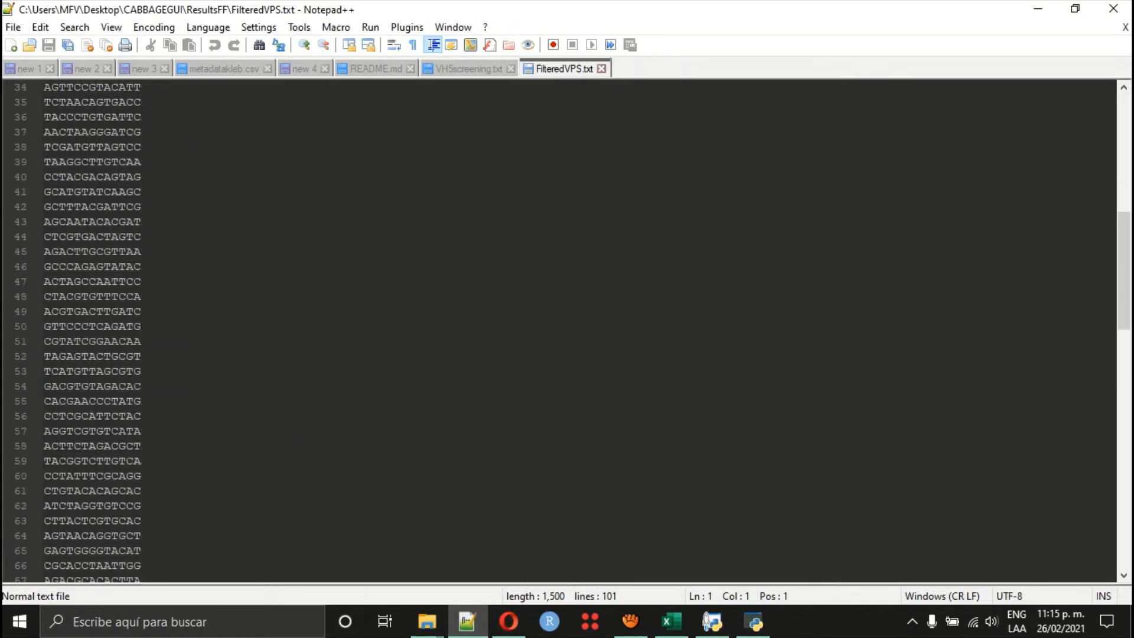
scroll(567, 331, "up", 20)
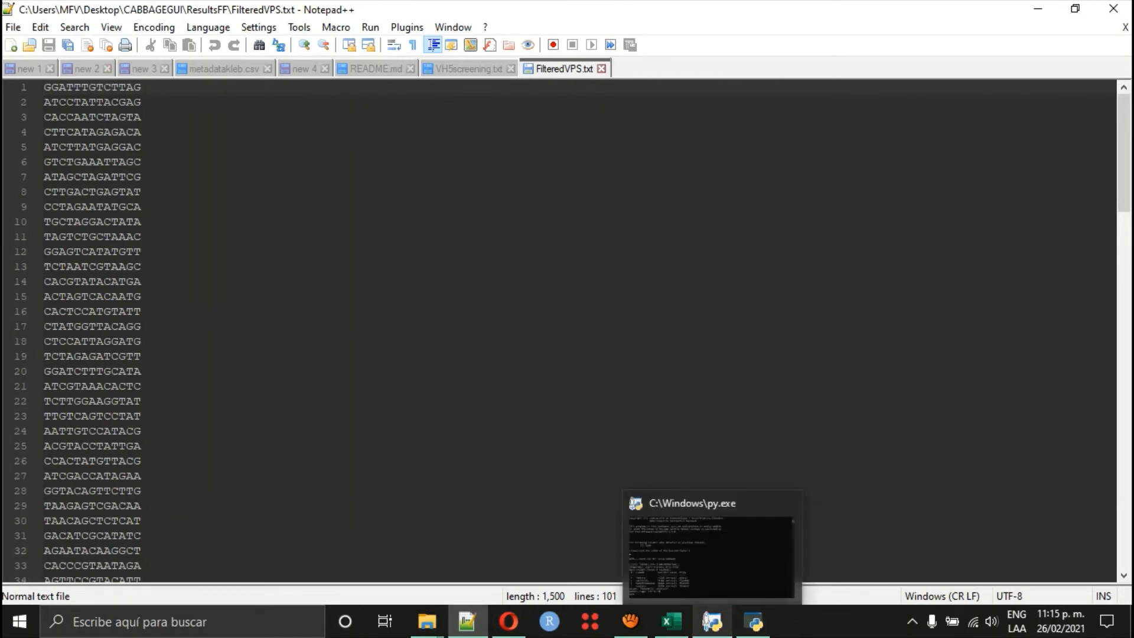
Minimize the Notepad++ and Python console windows and switch to CABBaGe's Bayesian Classifier module.
right_click(713, 621)
left_click(753, 621)
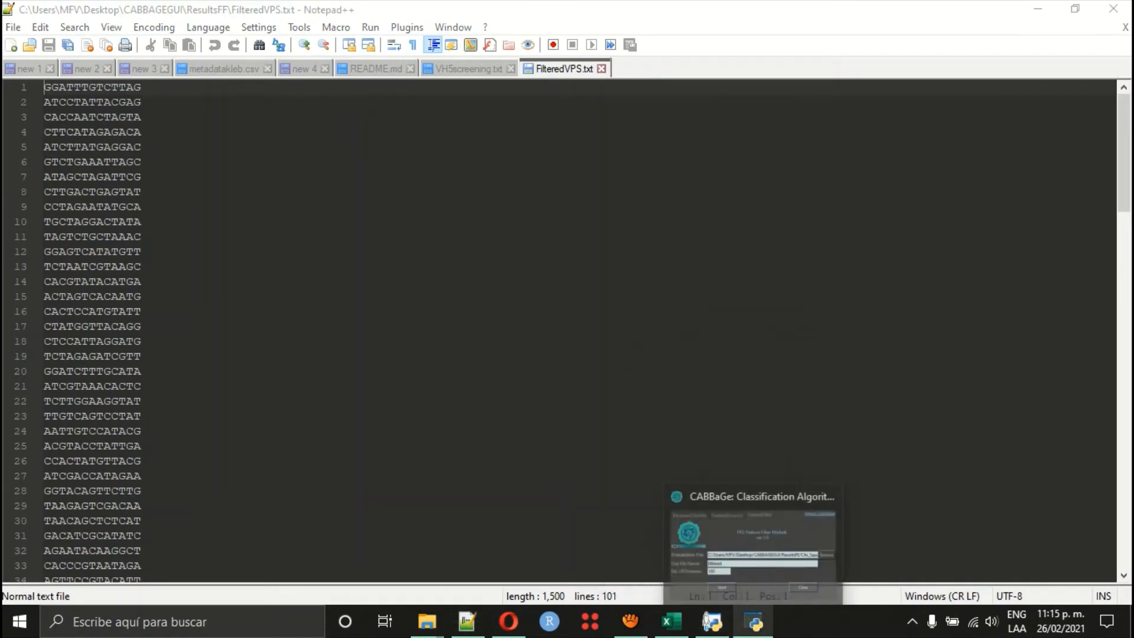
left_click(712, 622)
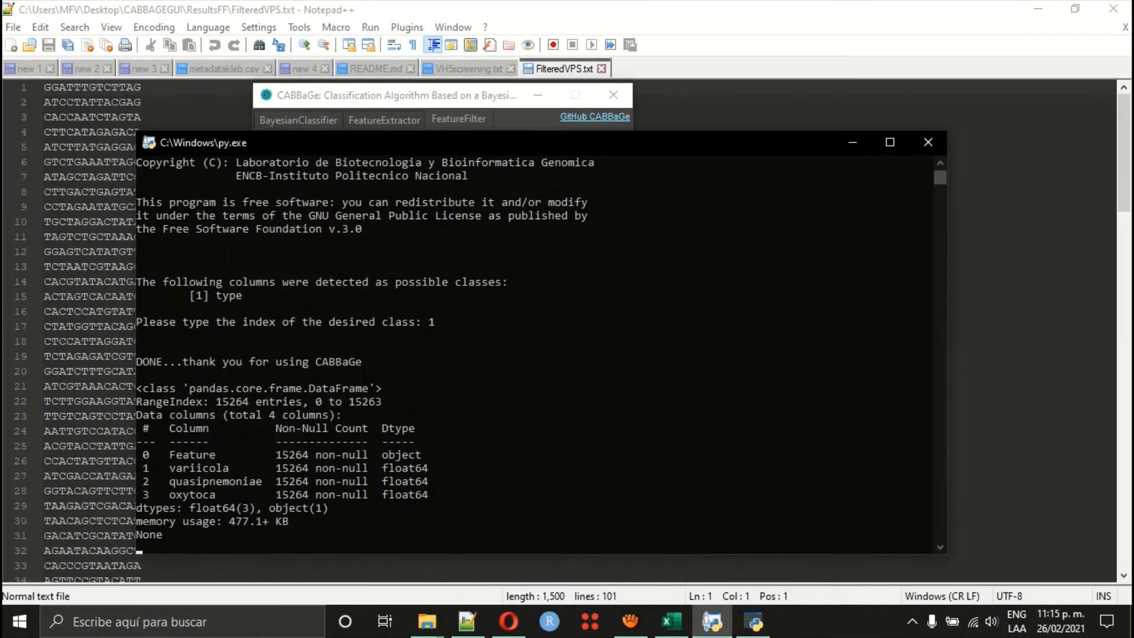
left_click(1022, 192)
left_click(1038, 9)
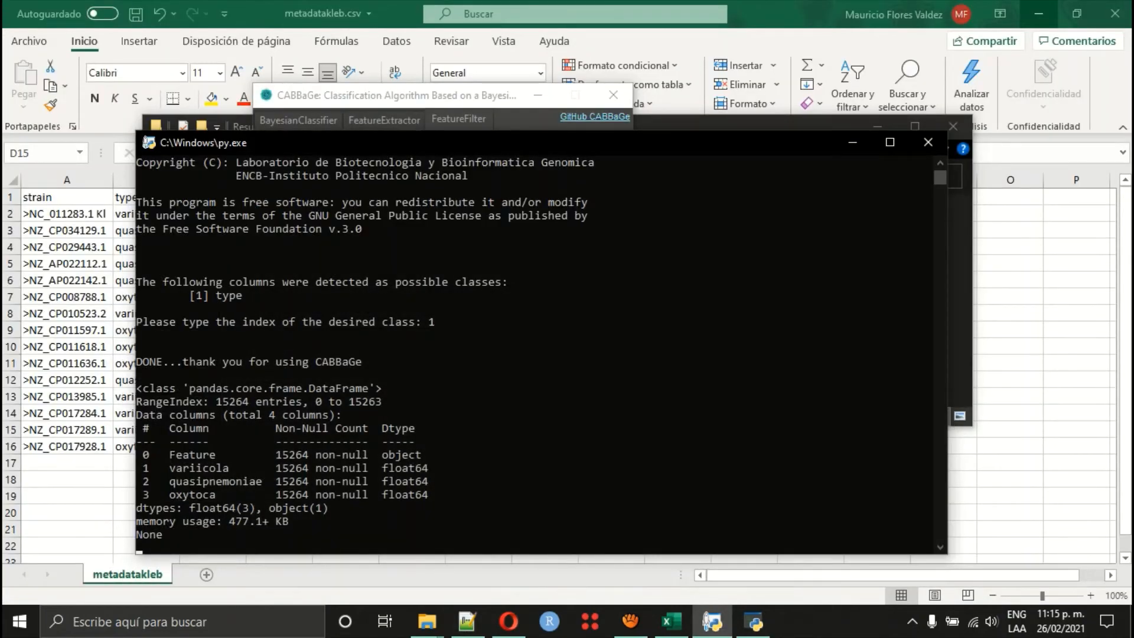
key("alt+Tab")
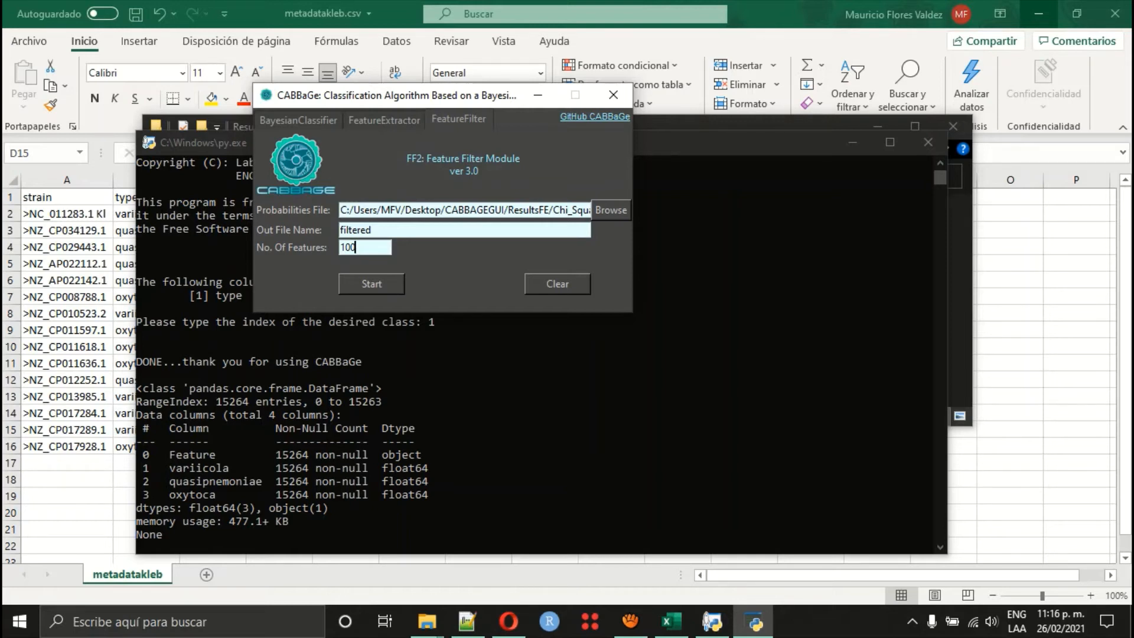
left_click(852, 142)
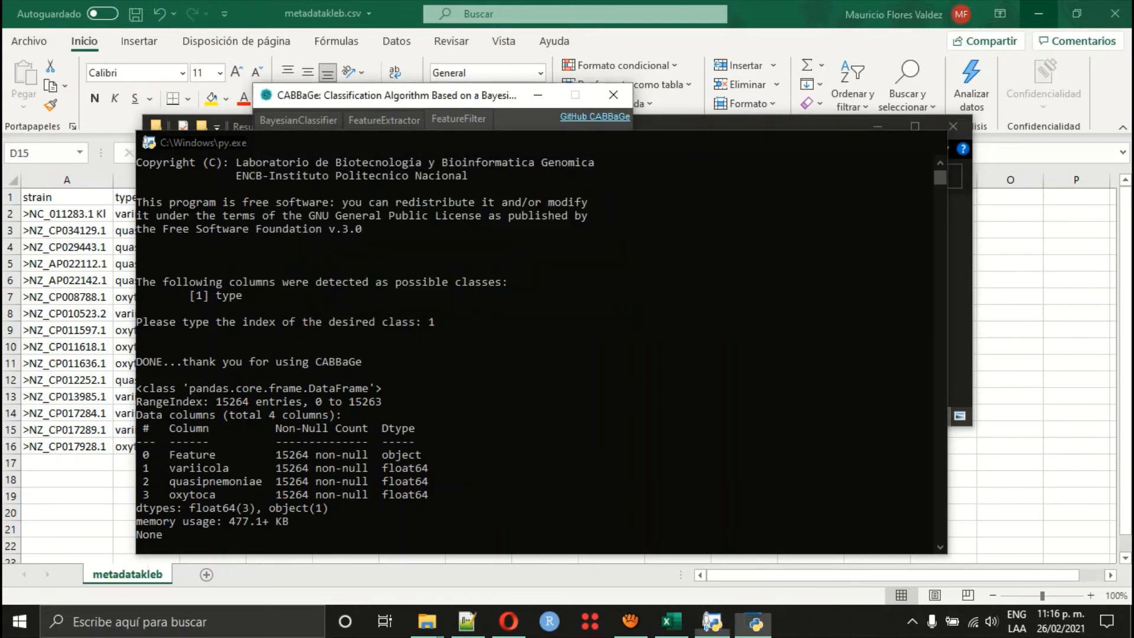
left_click(299, 119)
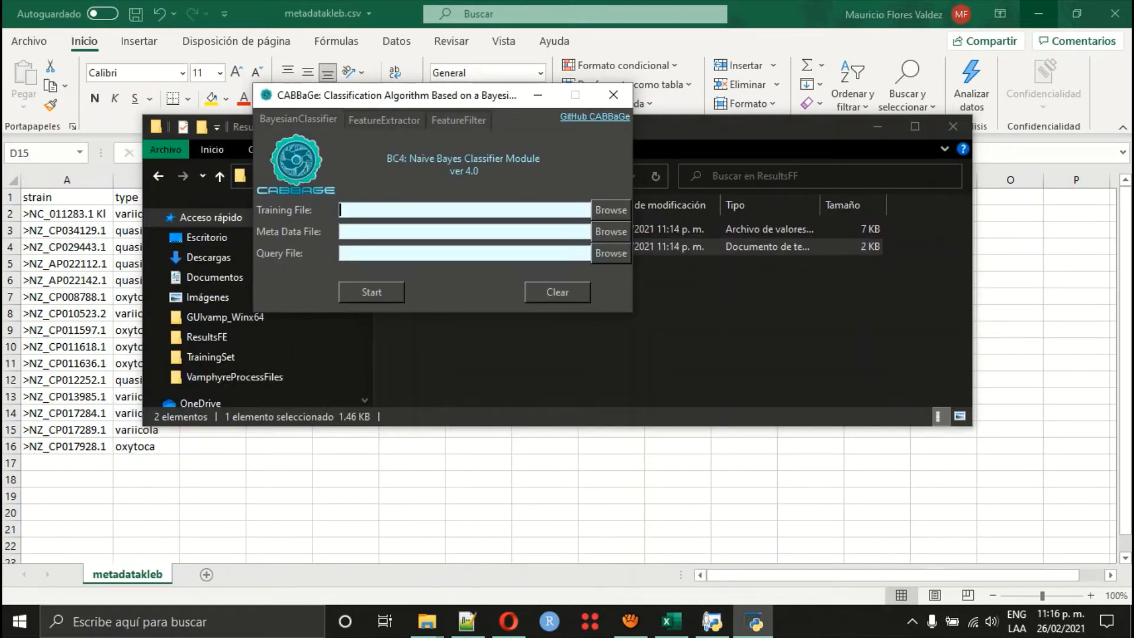
left_click(630, 621)
left_click(850, 369)
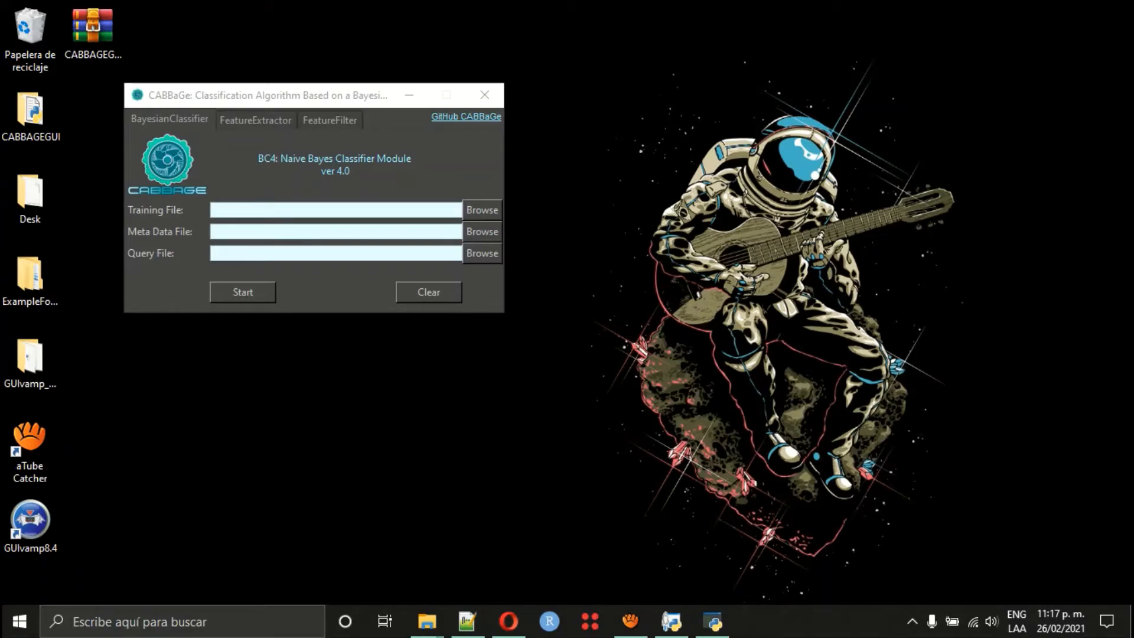
Switch back to FilteredVPS.txt in Notepad++ and review the probe list down to its last line.
left_click(467, 621)
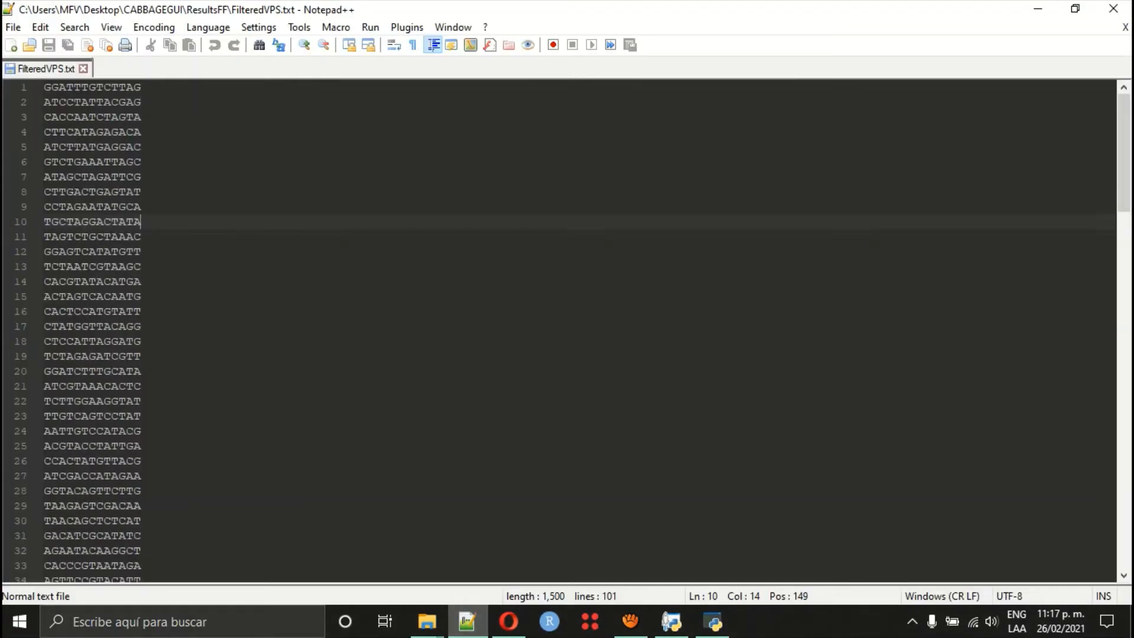
scroll(561, 331, "down", 15)
scroll(561, 331, "down", 12)
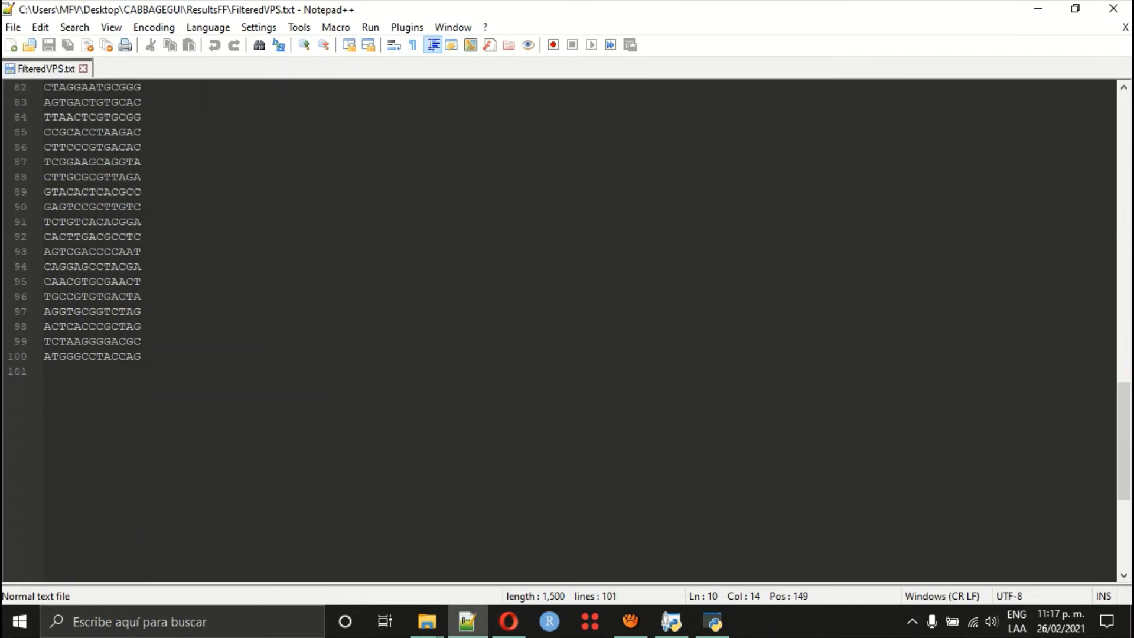
Return to the top of the filtered probe list, minimize the open windows and launch GUIvamp8.4 from the desktop.
scroll(561, 331, "up", 20)
scroll(561, 331, "up", 2)
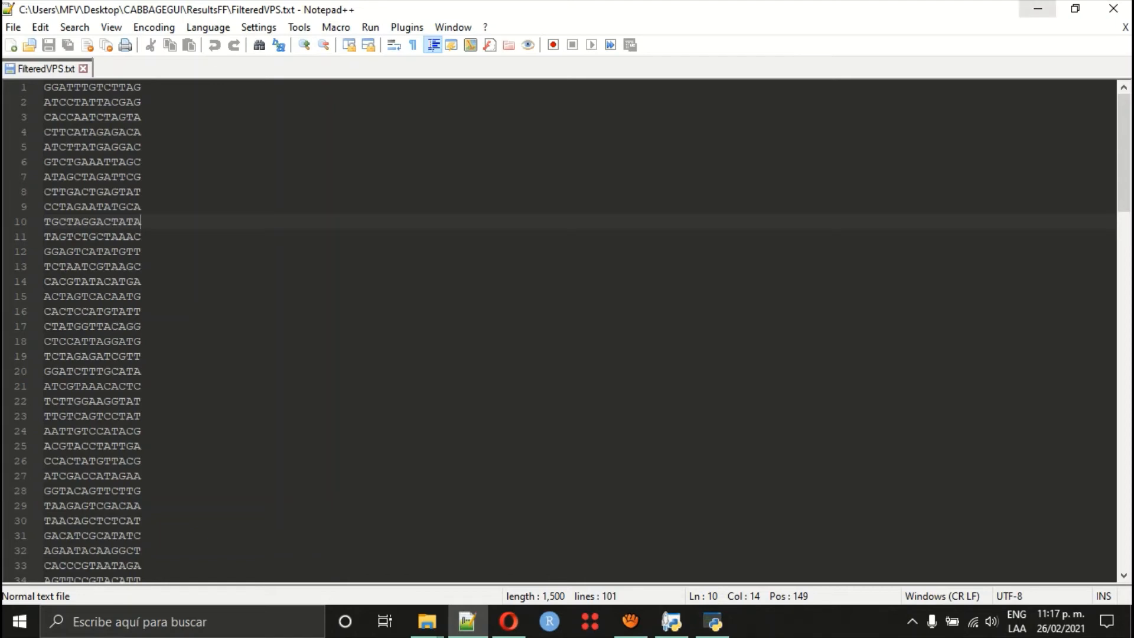
left_click(1038, 8)
left_click_drag(313, 95, 693, 71)
left_click(789, 71)
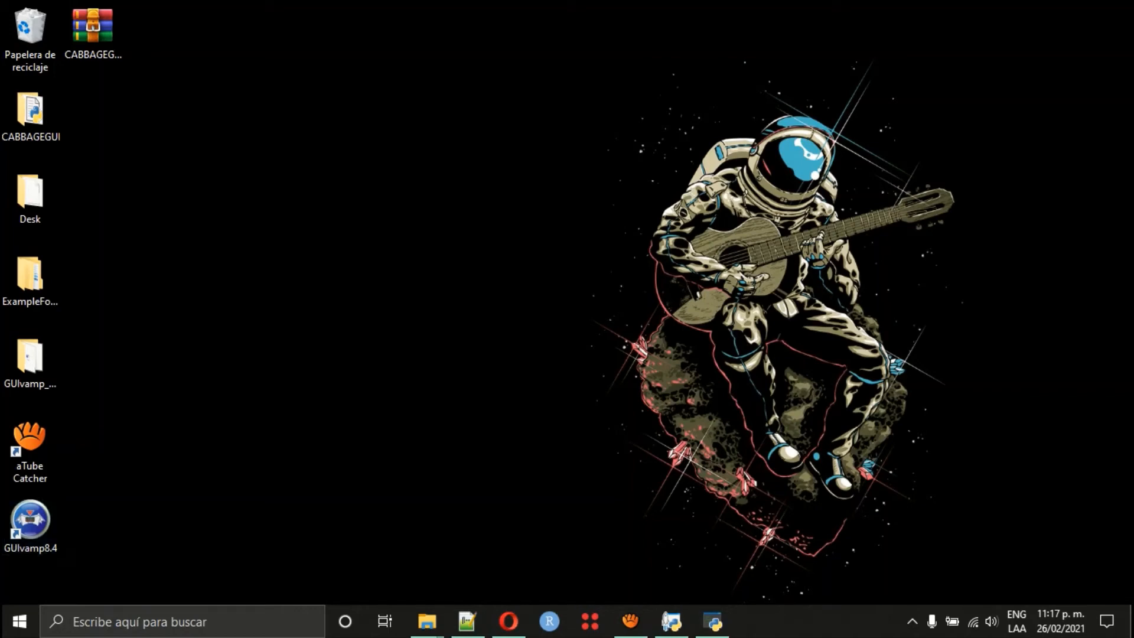
double_click(31, 526)
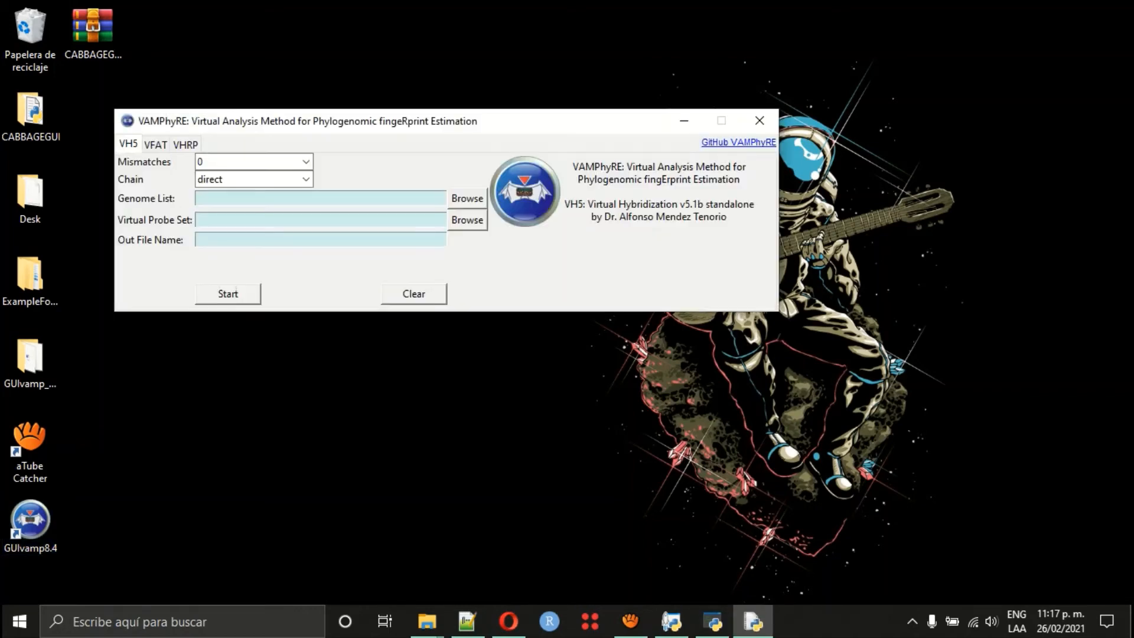
Set the VH5 virtual hybridization to 1 mismatch and the chain to both.
left_click(407, 129)
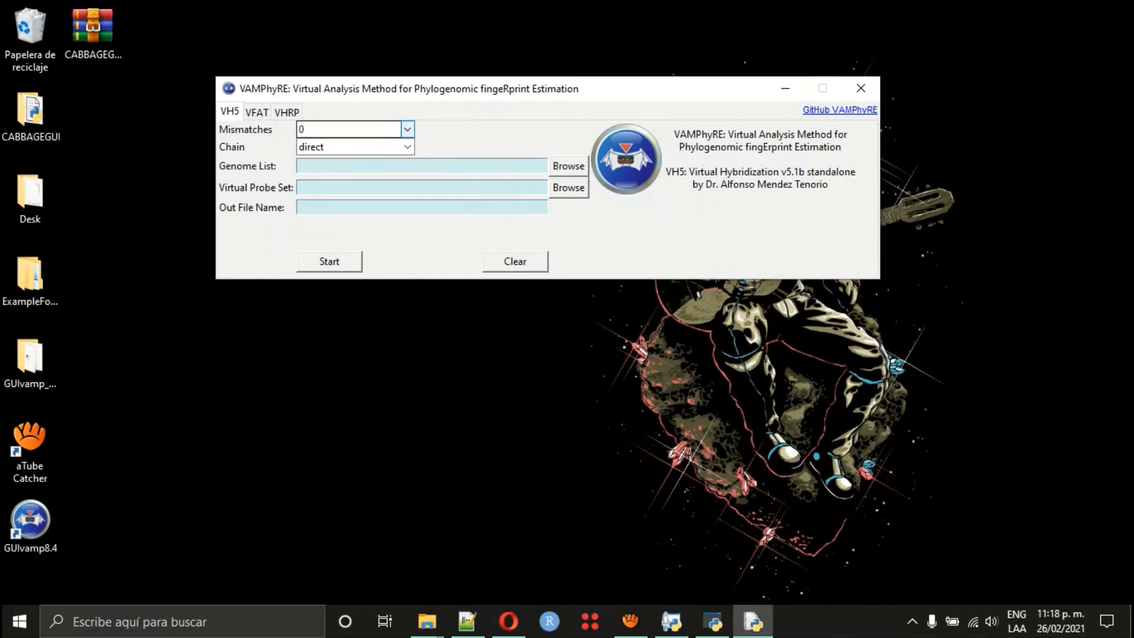
left_click(354, 159)
left_click(407, 147)
left_click(354, 189)
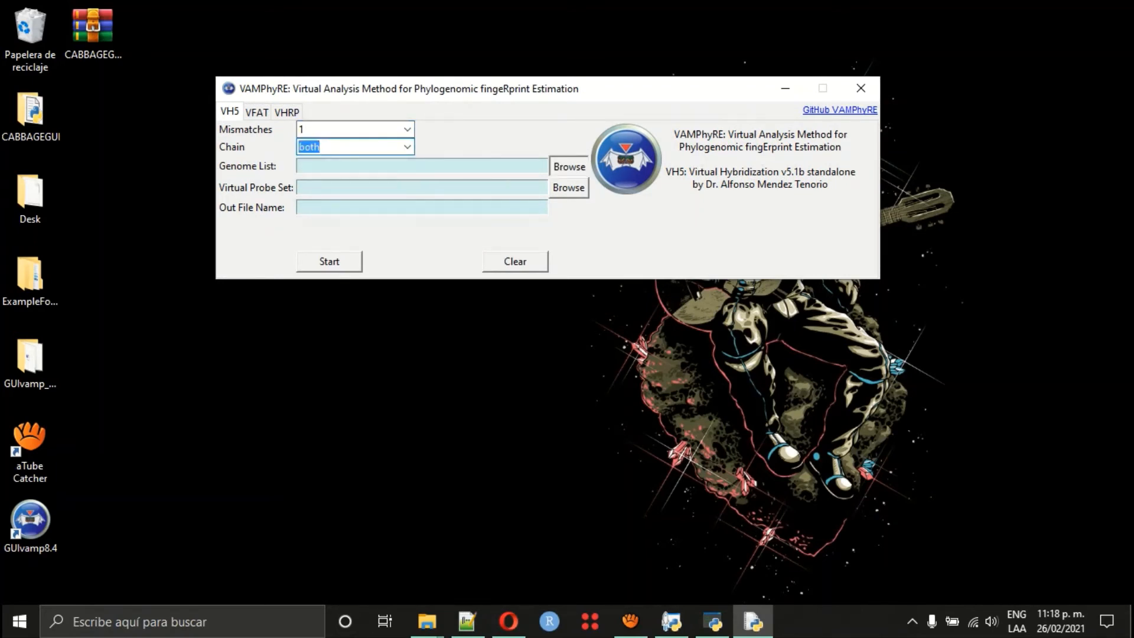
Load TrainingList.txt from the TrainingSet folder as the VH5 genome list.
left_click(569, 166)
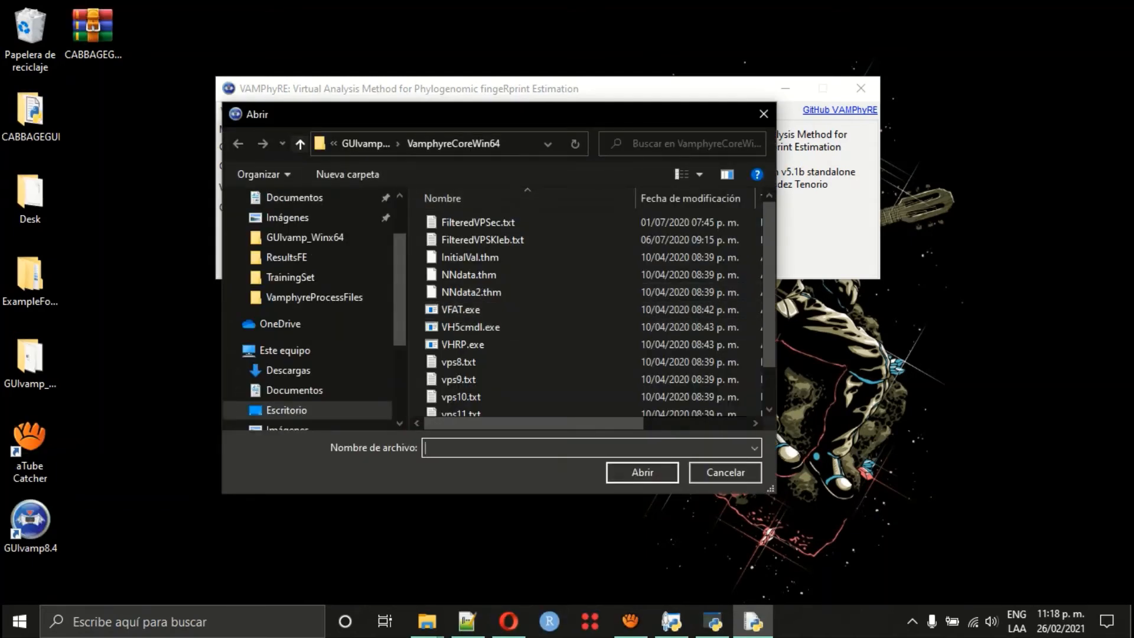
left_click(300, 144)
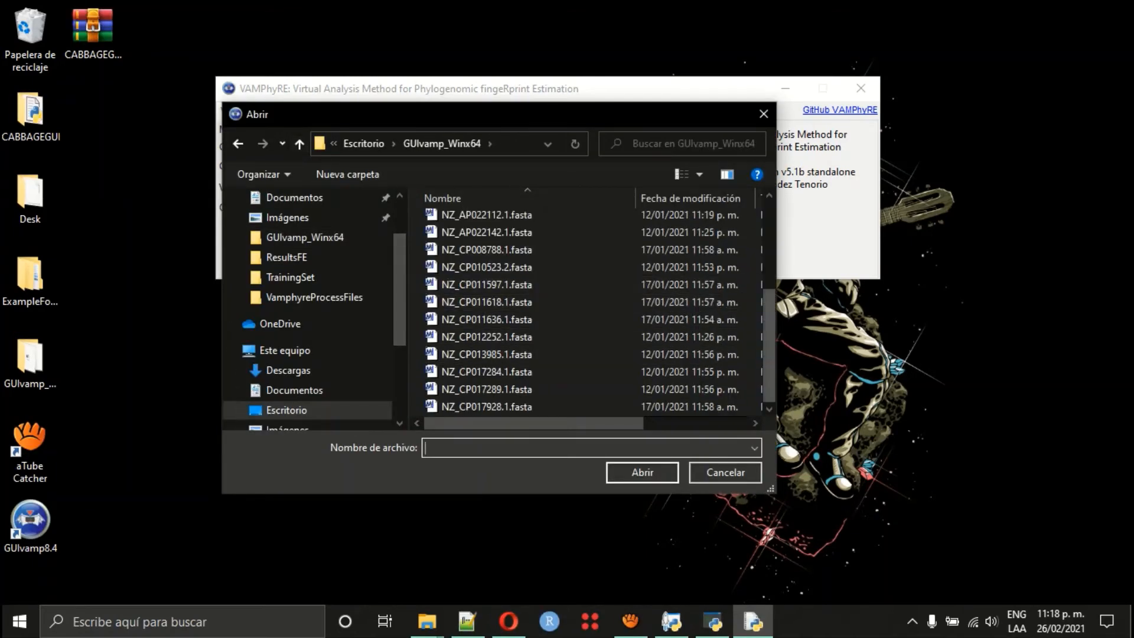
scroll(591, 355, "up", 3)
scroll(590, 355, "down", 3)
scroll(591, 355, "up", 5)
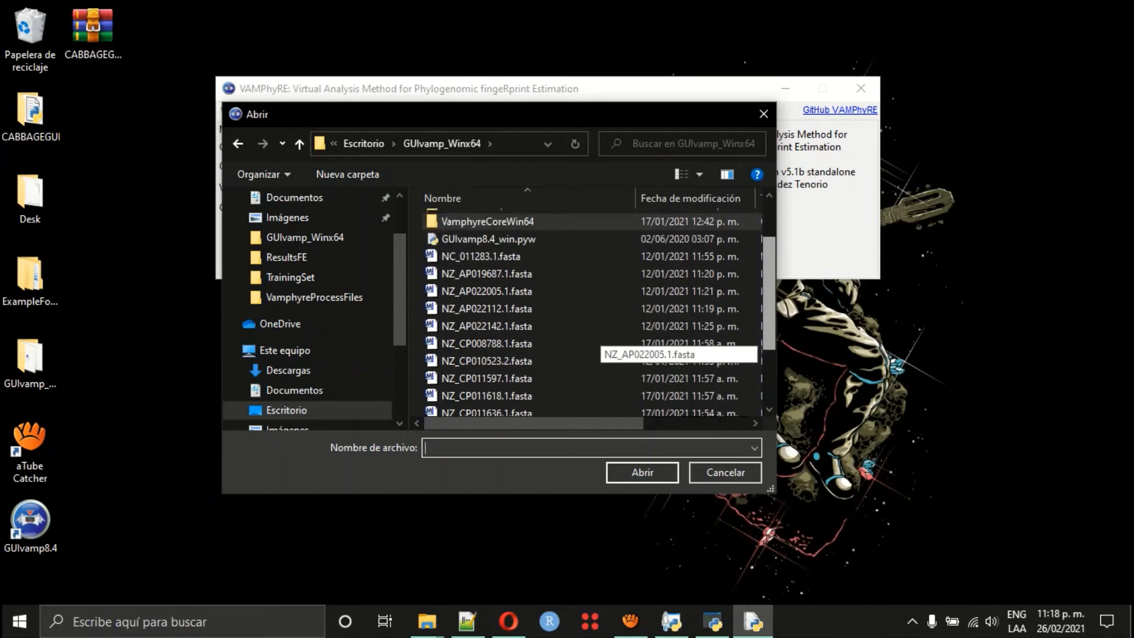
scroll(591, 354, "down", 5)
scroll(591, 307, "right", 3)
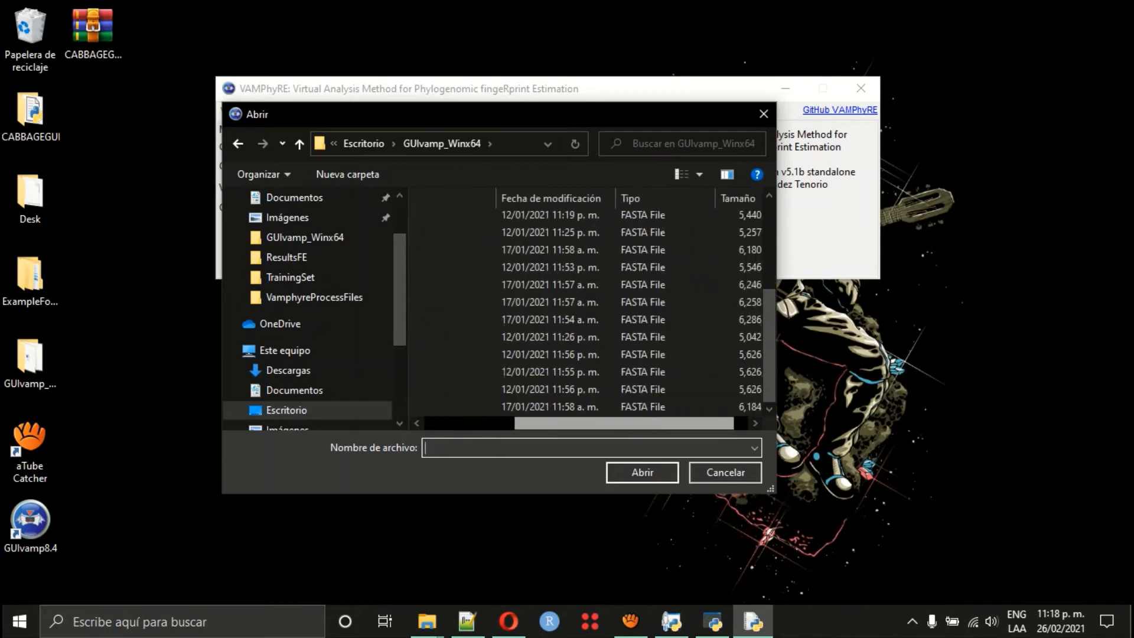
scroll(591, 307, "left", 3)
scroll(531, 292, "up", 3)
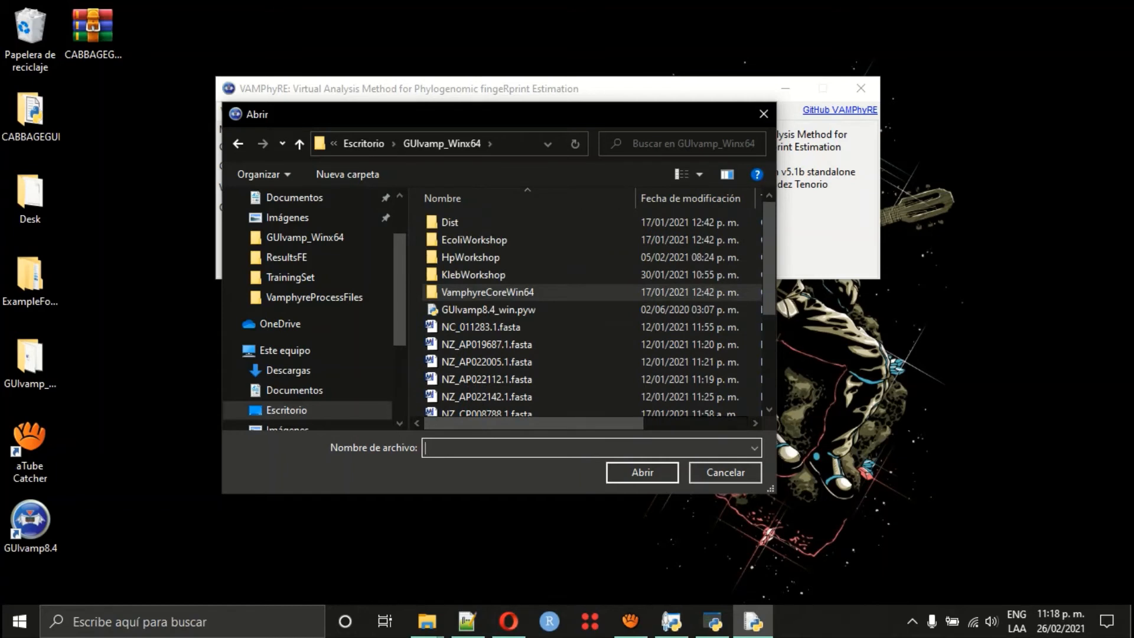
scroll(531, 292, "down", 3)
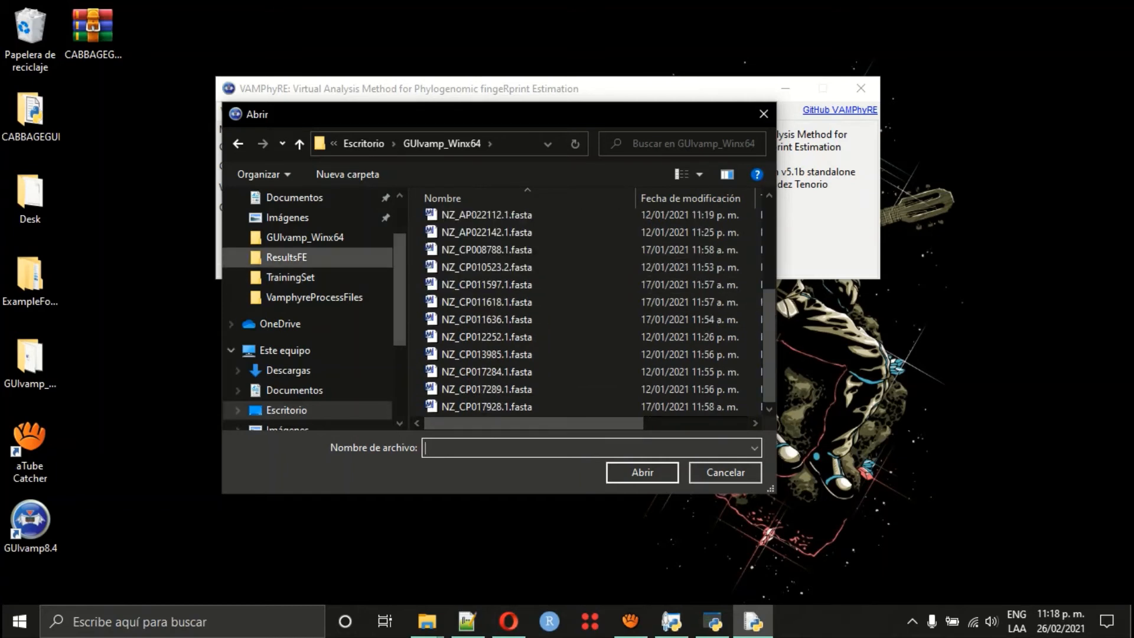
left_click(290, 277)
scroll(490, 267, "down", 3)
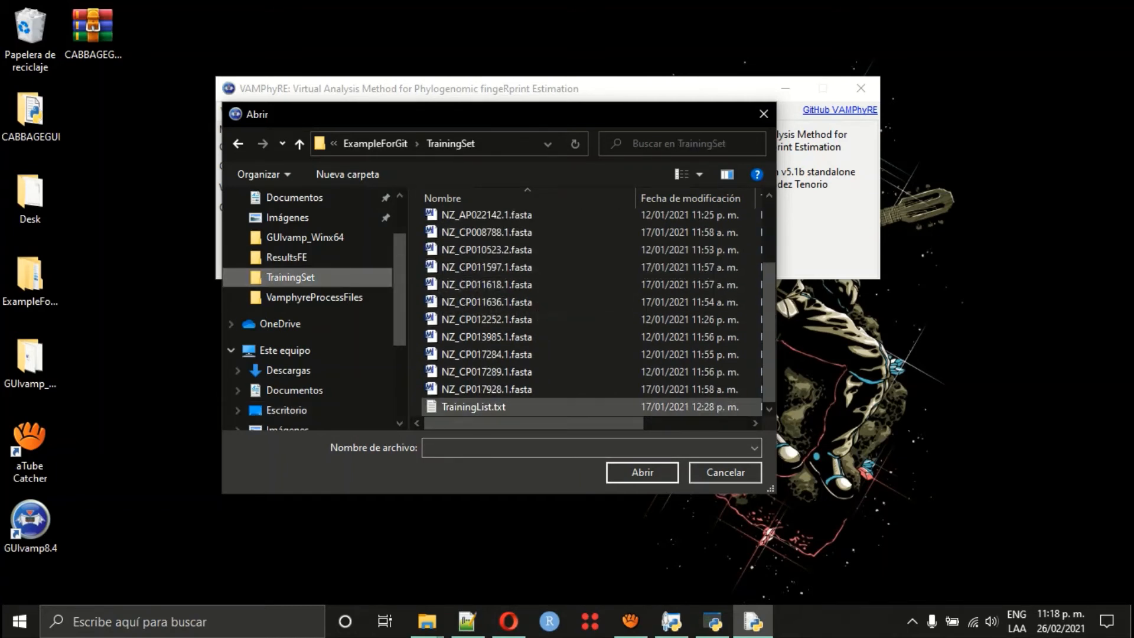
double_click(473, 406)
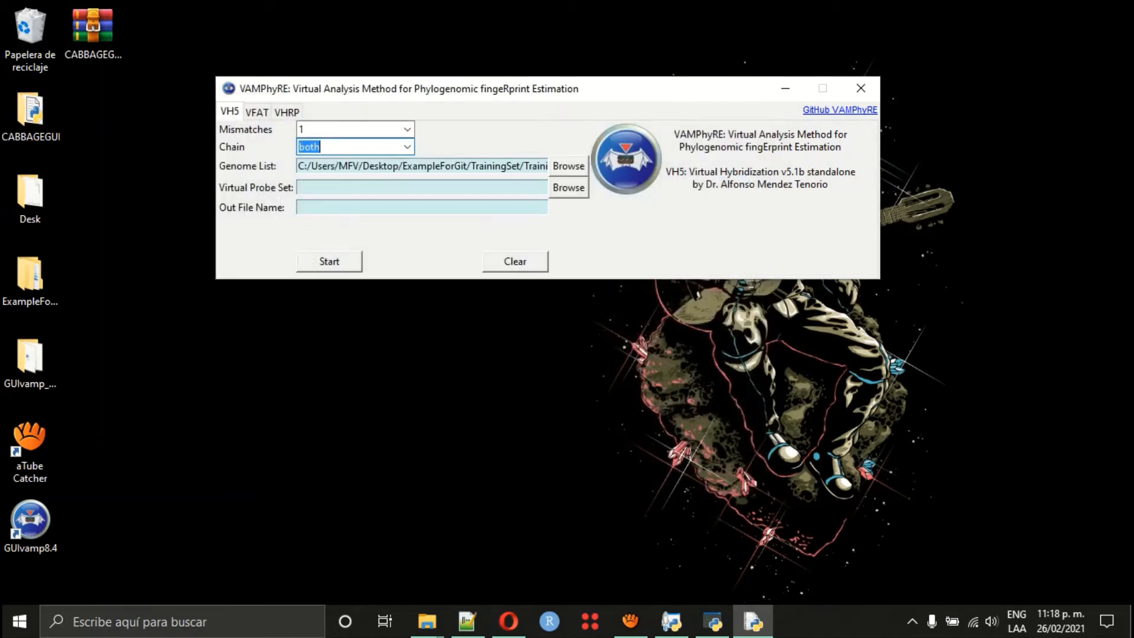
Load FilteredVPS.txt from CABBAGEGUI's ResultsFF folder as the virtual probe set.
left_click(568, 187)
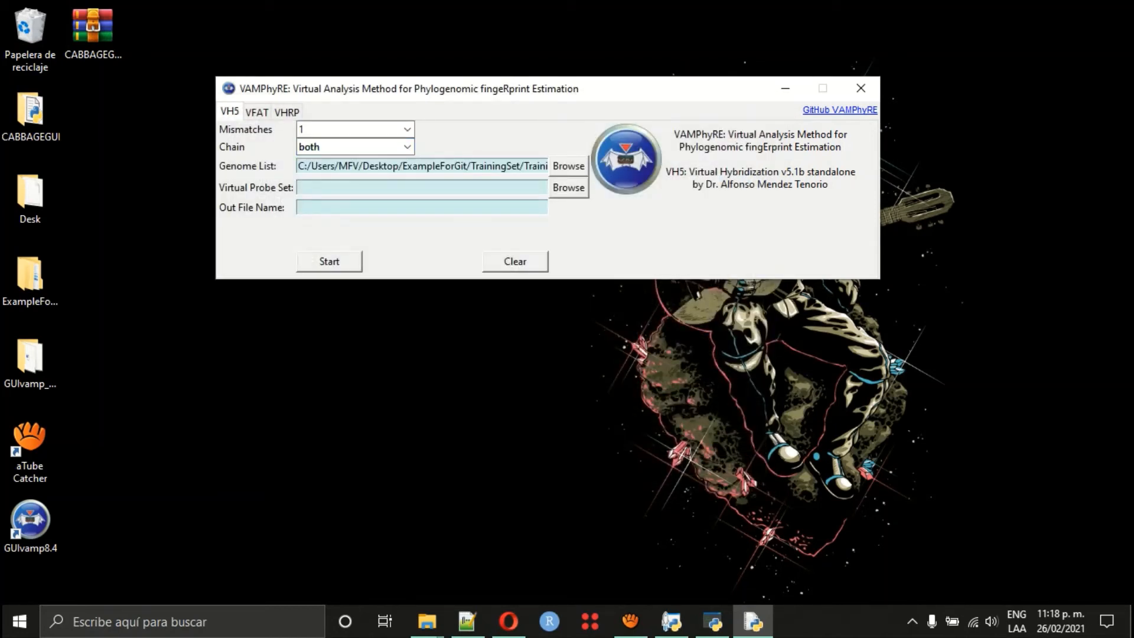
scroll(567, 272, "down", 1)
scroll(532, 310, "down", 1)
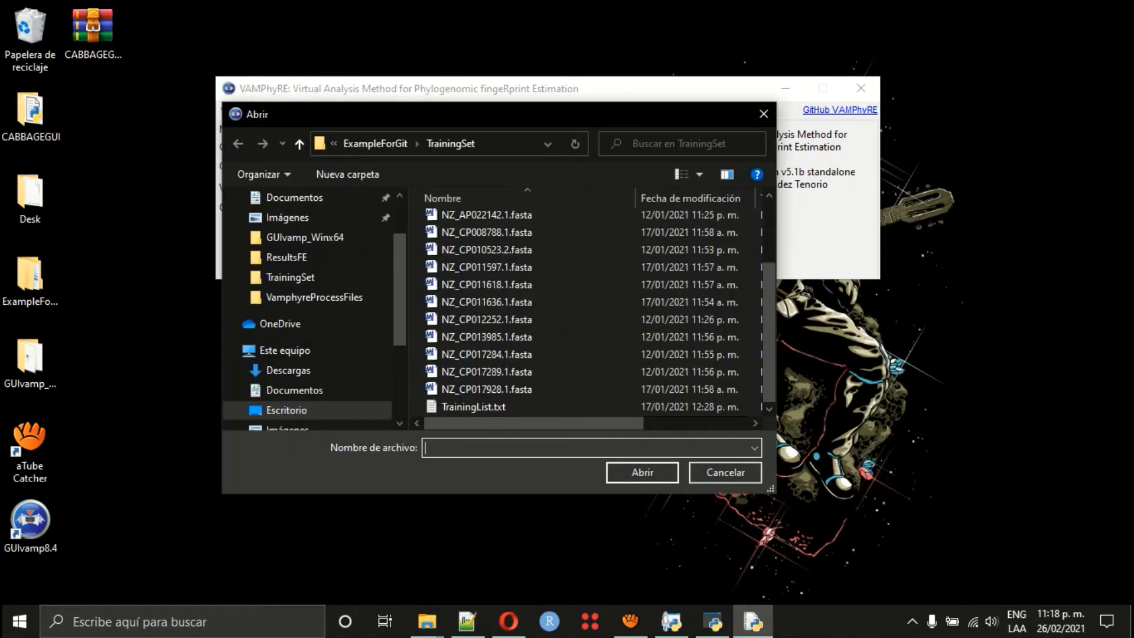
left_click(287, 258)
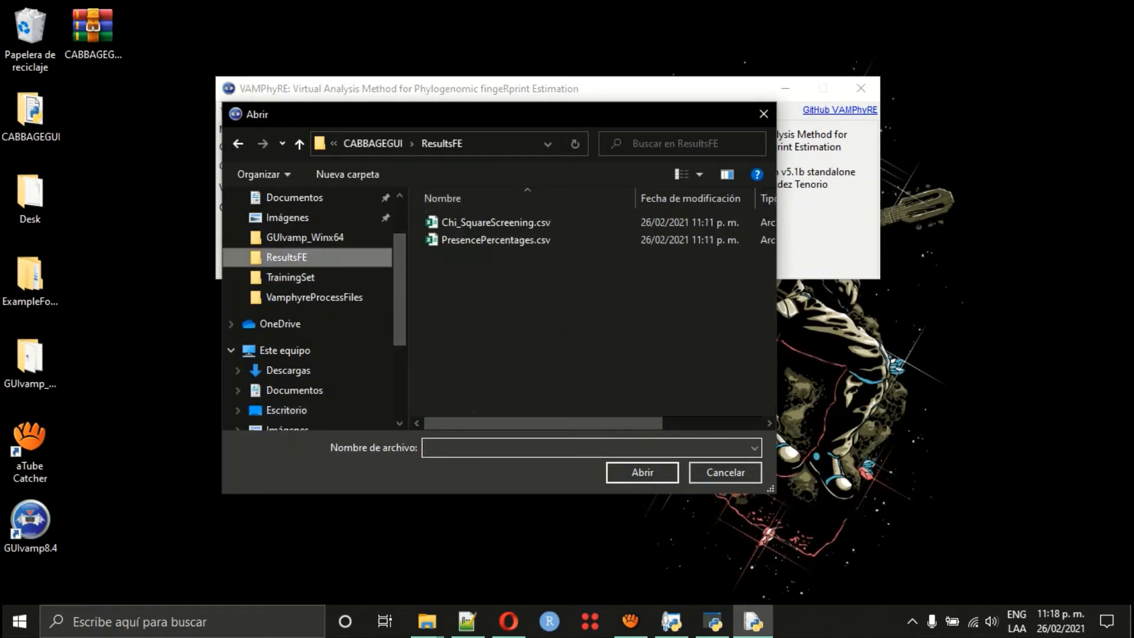
left_click(373, 144)
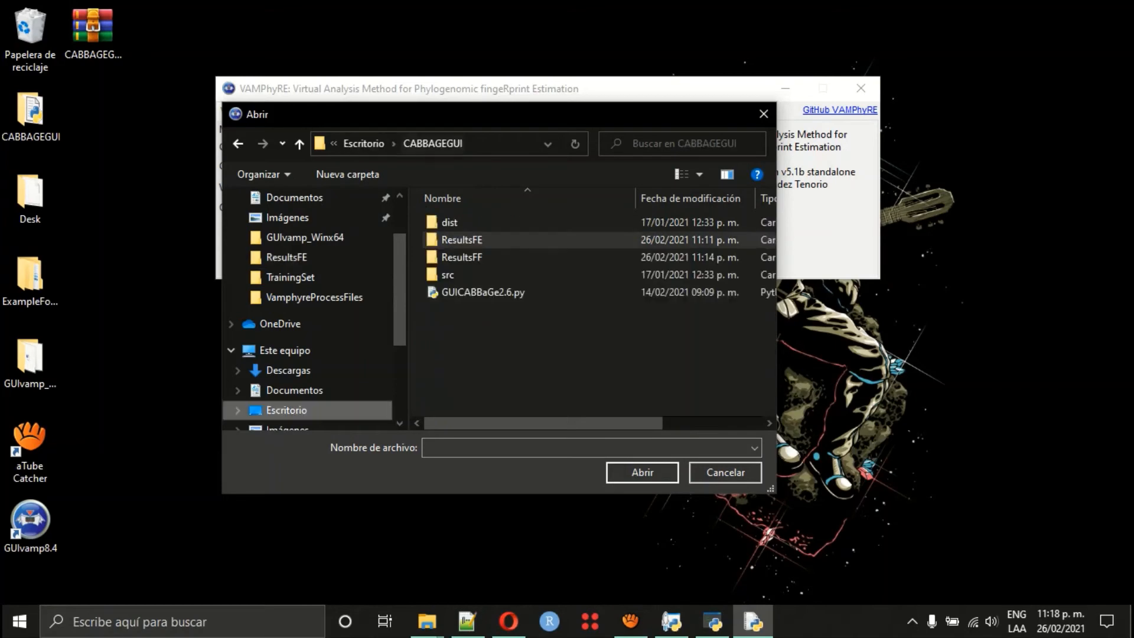
double_click(464, 252)
left_click(472, 240)
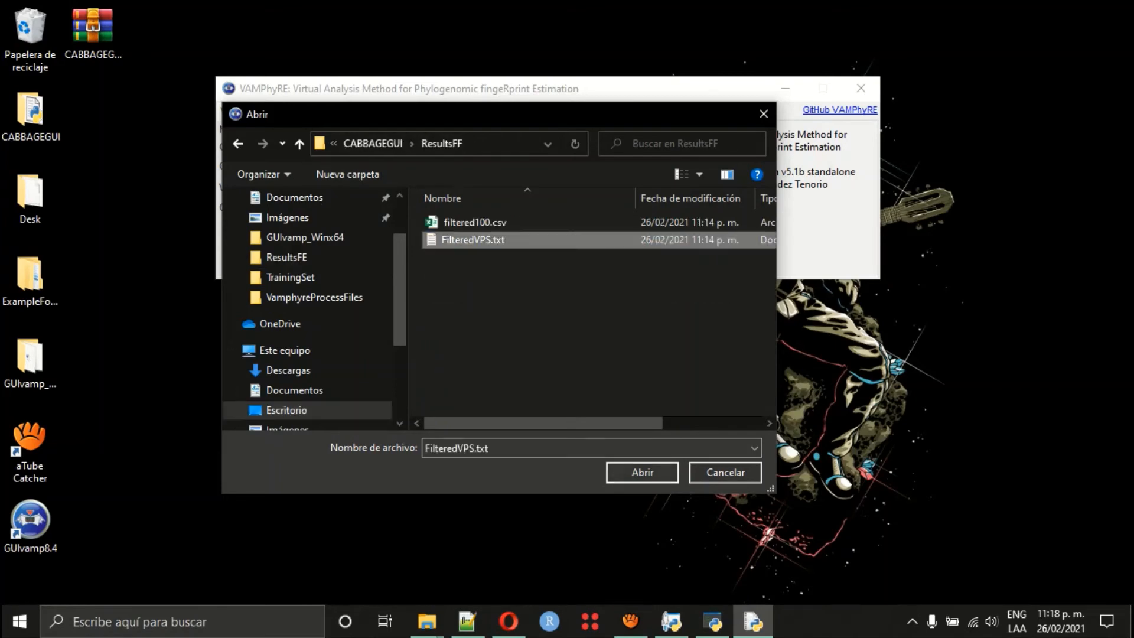
left_click(642, 473)
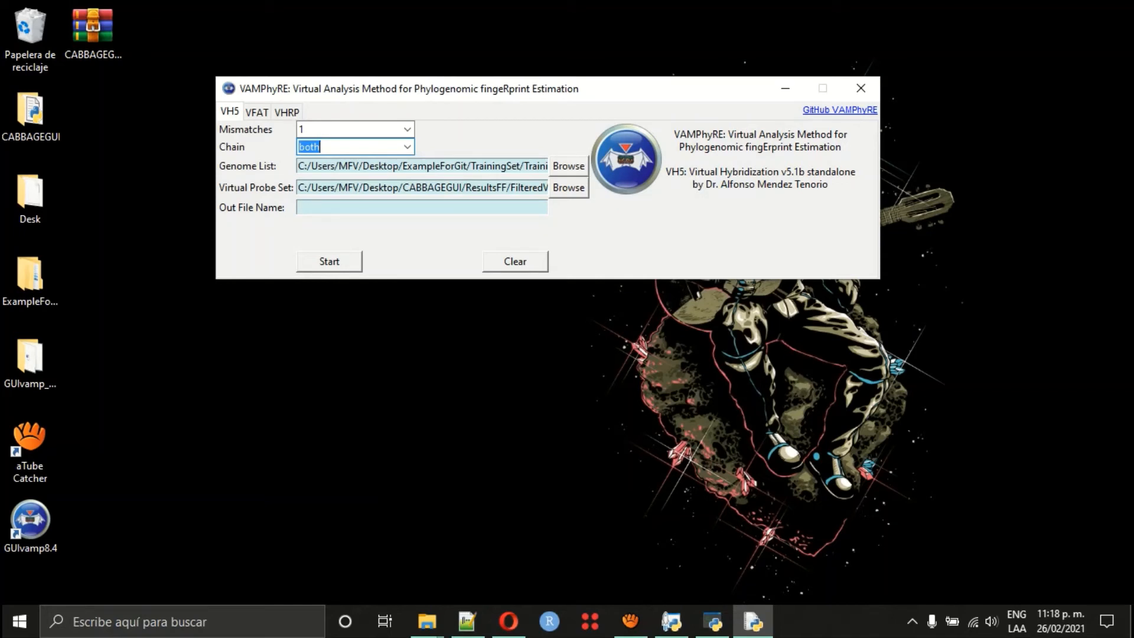
Start the virtual hybridization with the output file name train, and close its console window during processing.
left_click(422, 208)
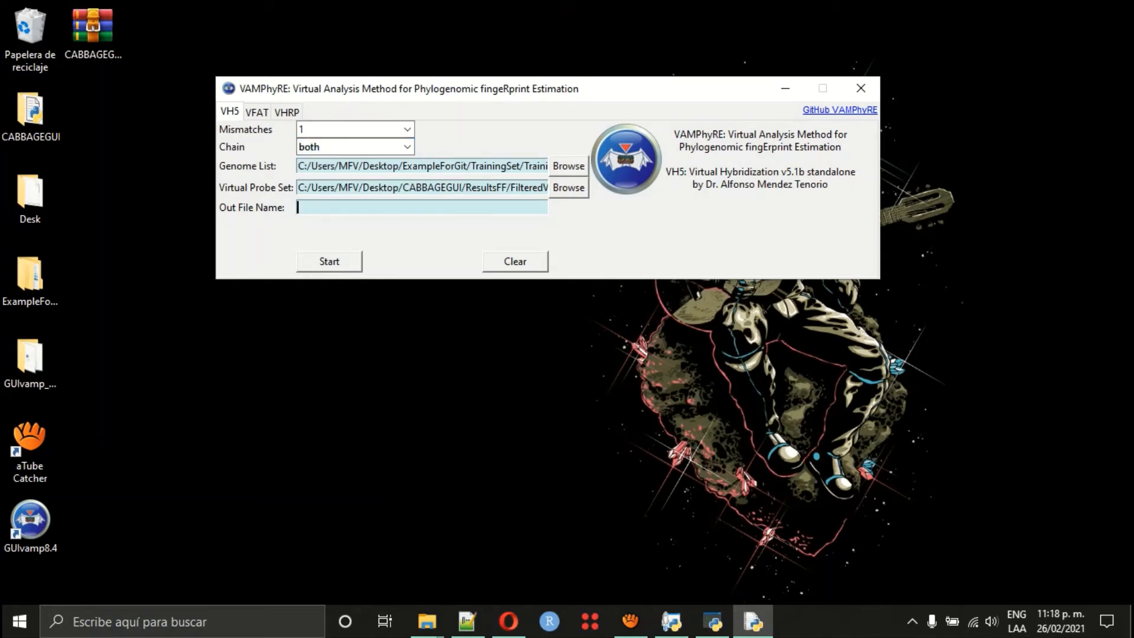
type("train")
left_click(329, 261)
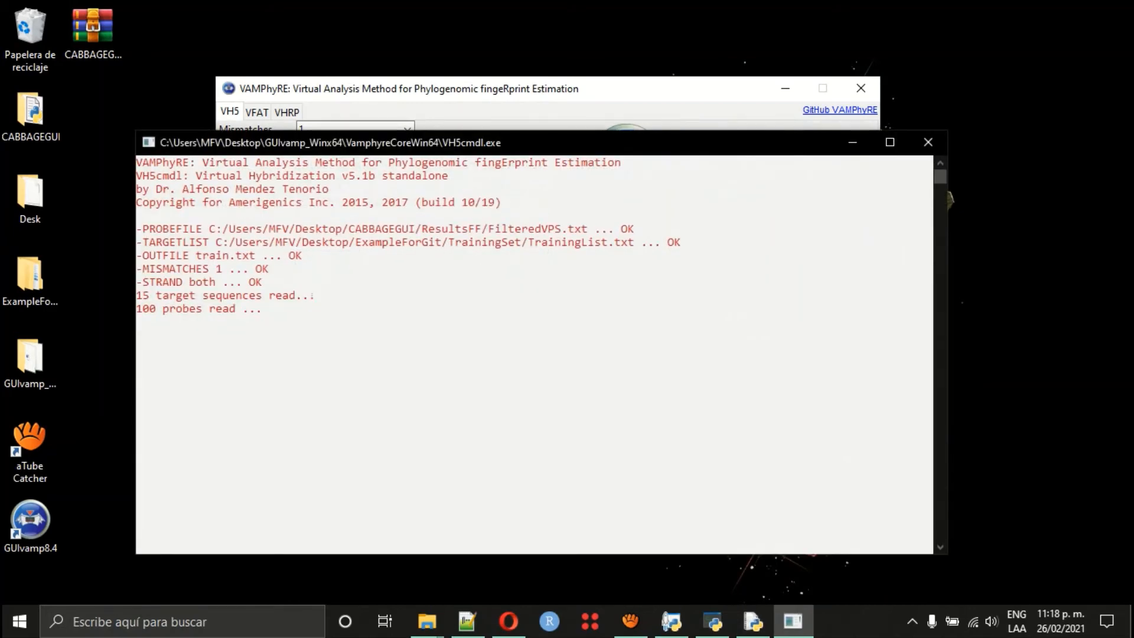
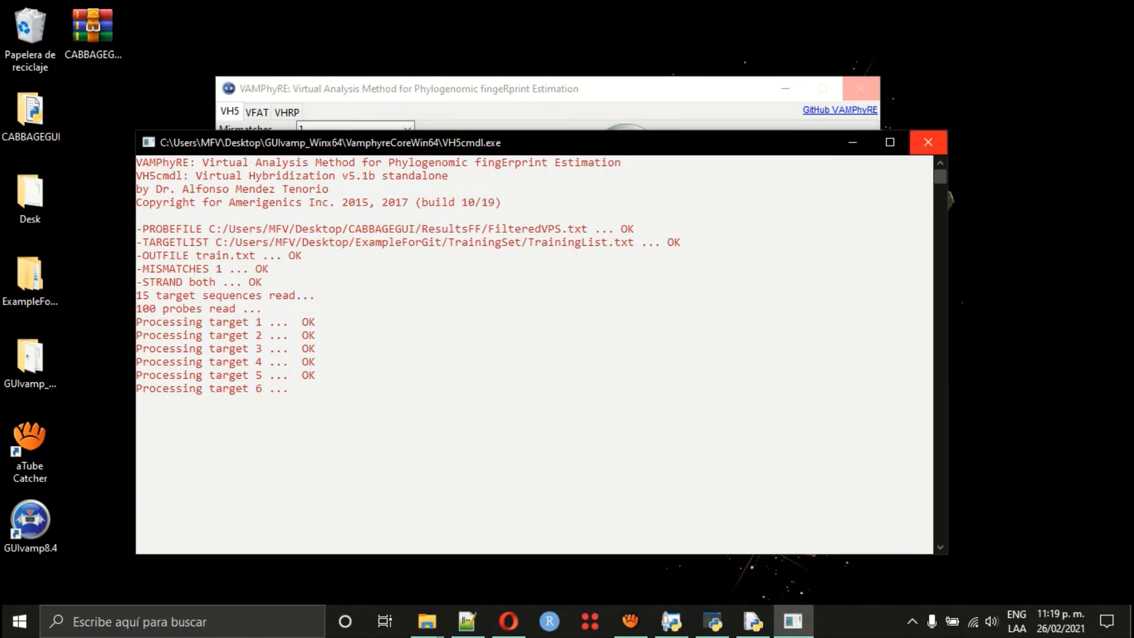
left_click(928, 142)
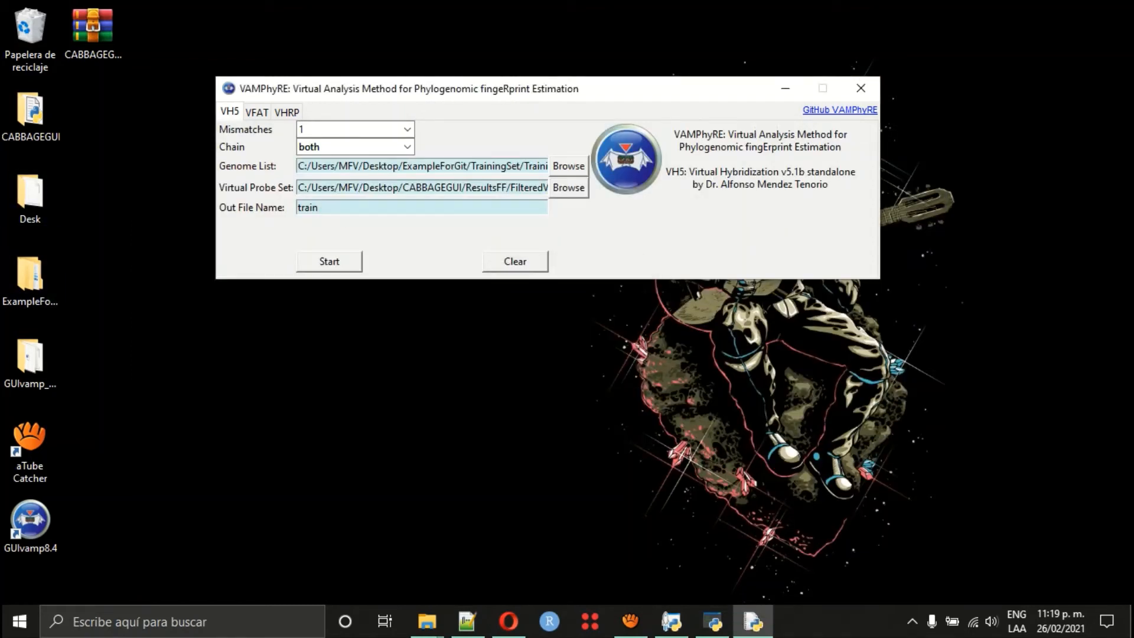
Go to the VamphyreProcessFiles folder inside ExampleForGit and open VH5training.txt in Notepad++.
left_click(31, 361)
left_click(30, 281)
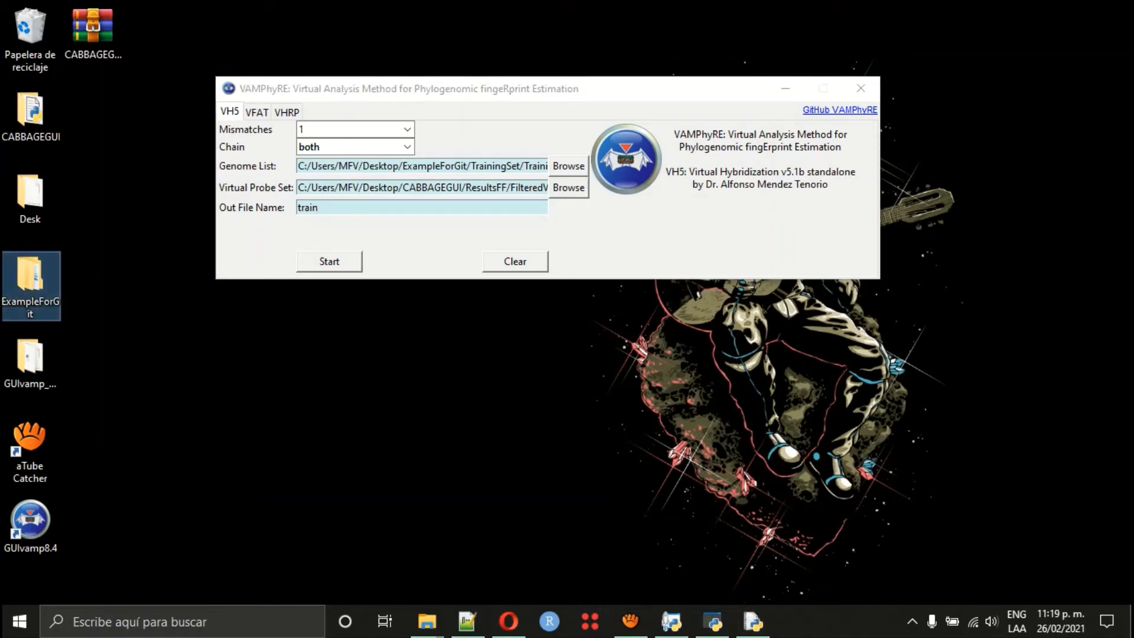
double_click(31, 281)
double_click(446, 264)
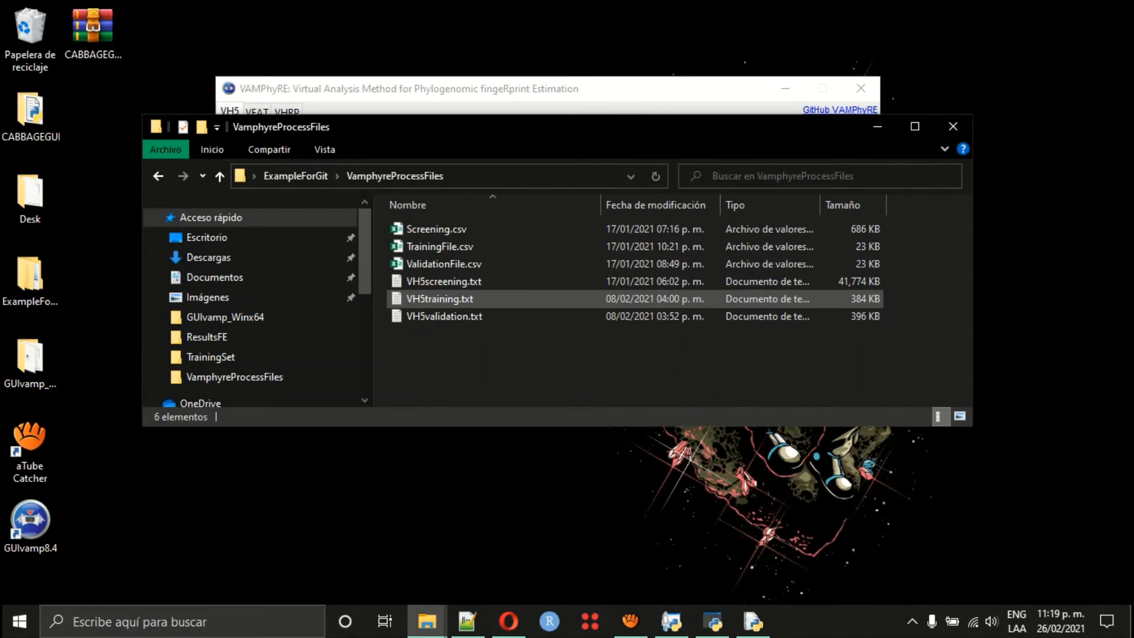
left_click(446, 299)
right_click(441, 299)
left_click(473, 270)
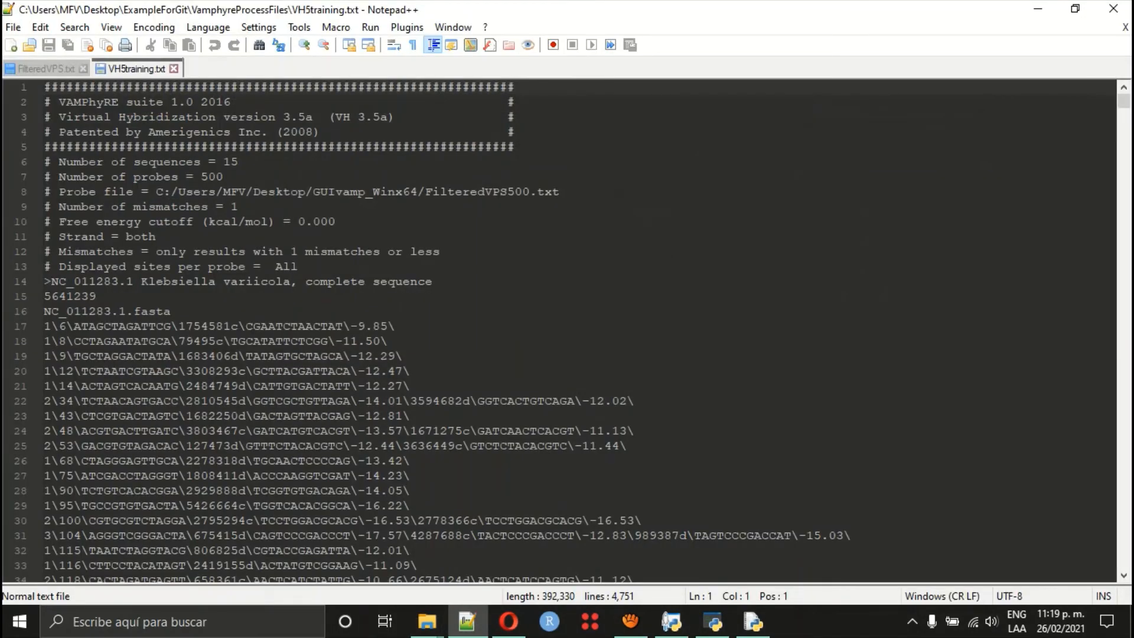
Review the header and the per-genome probe hits in VH5training.txt, and close Notepad++.
scroll(432, 332, "down", 1)
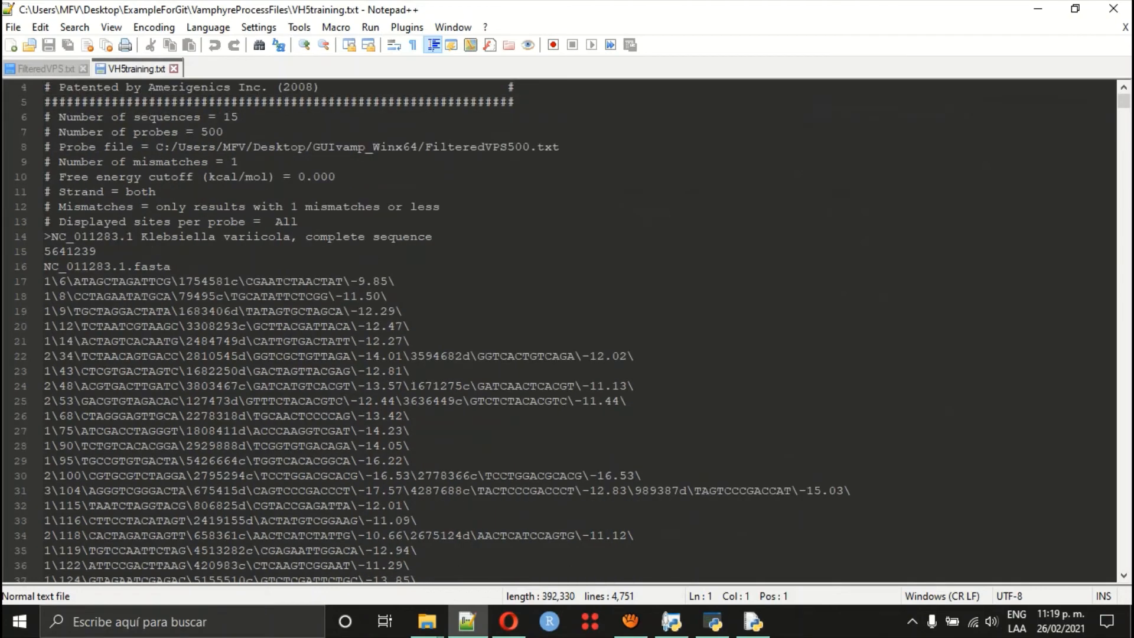
scroll(432, 332, "up", 1)
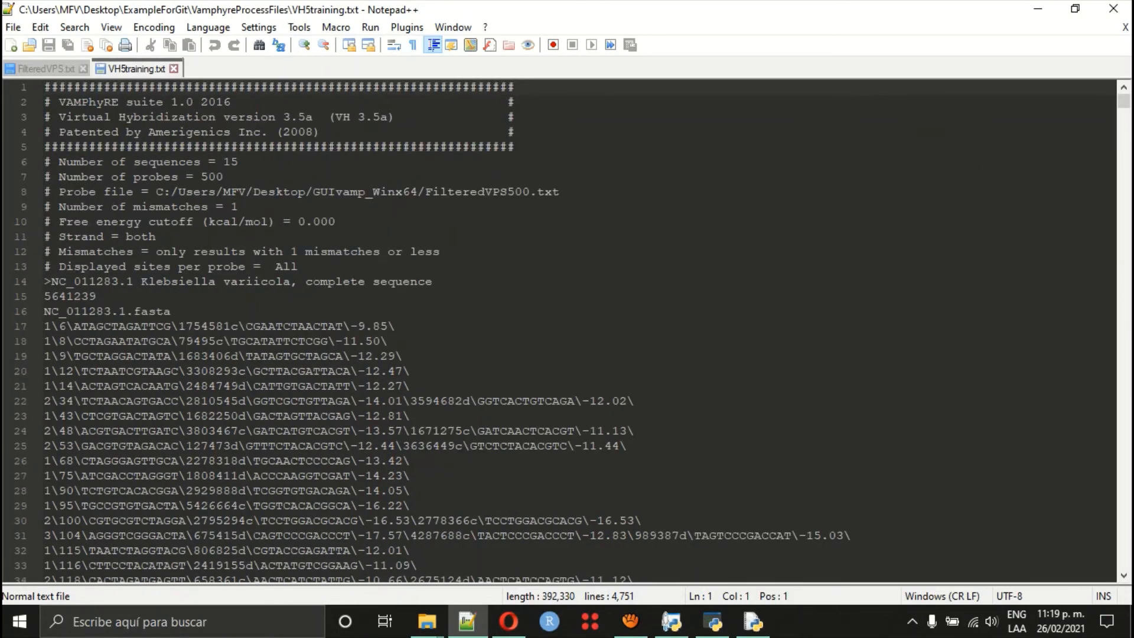
scroll(562, 331, "down", 17)
scroll(562, 331, "down", 20)
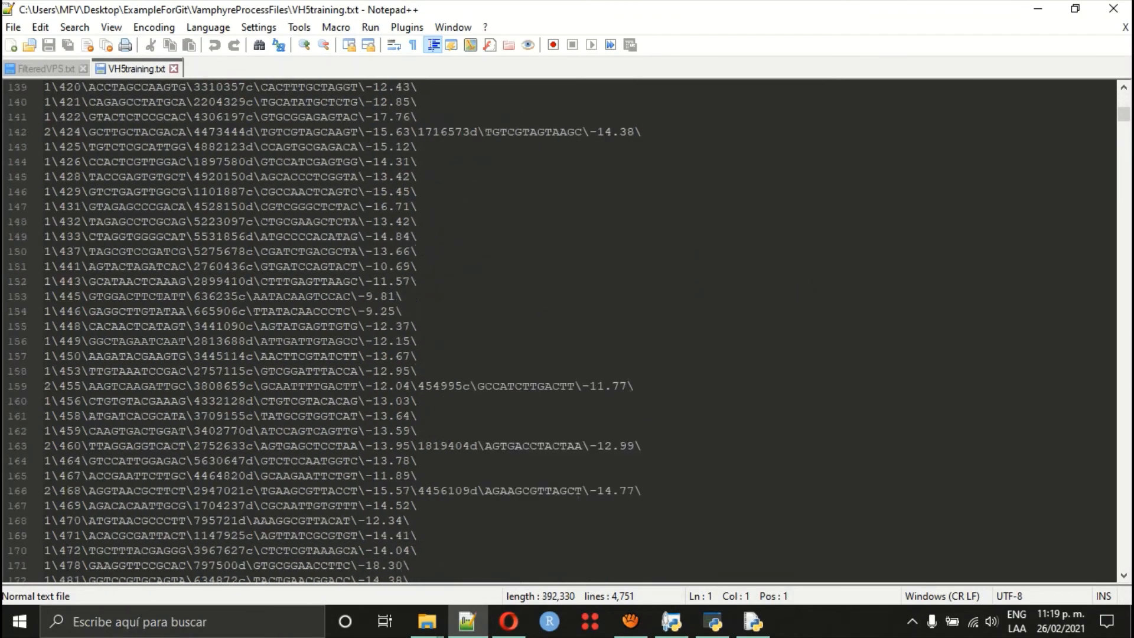
scroll(561, 331, "up", 10)
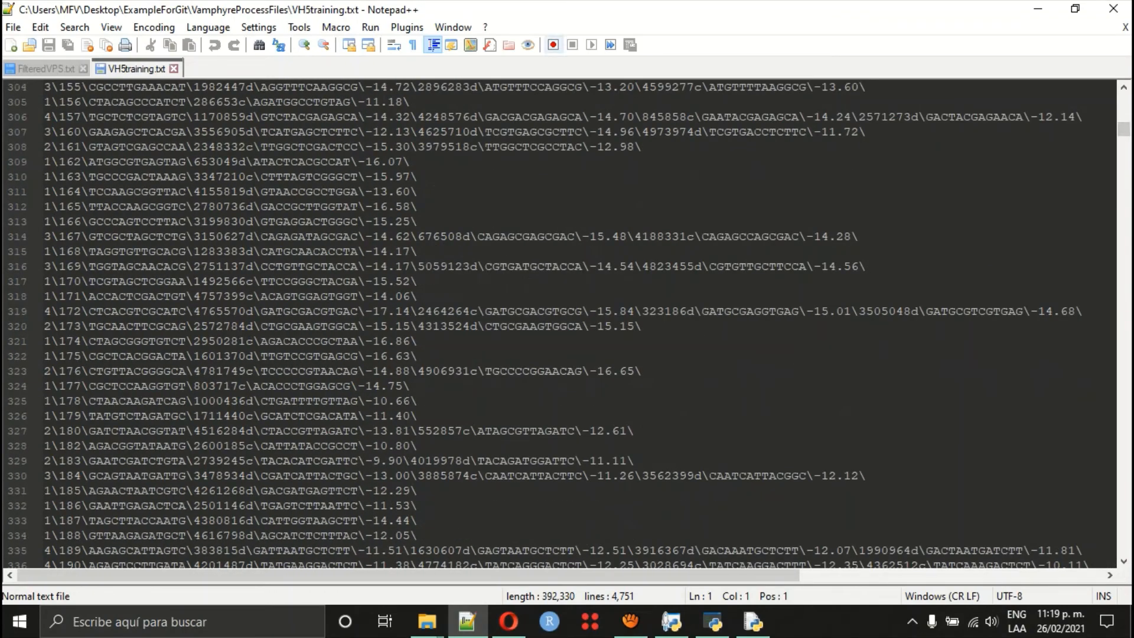
left_click(1112, 8)
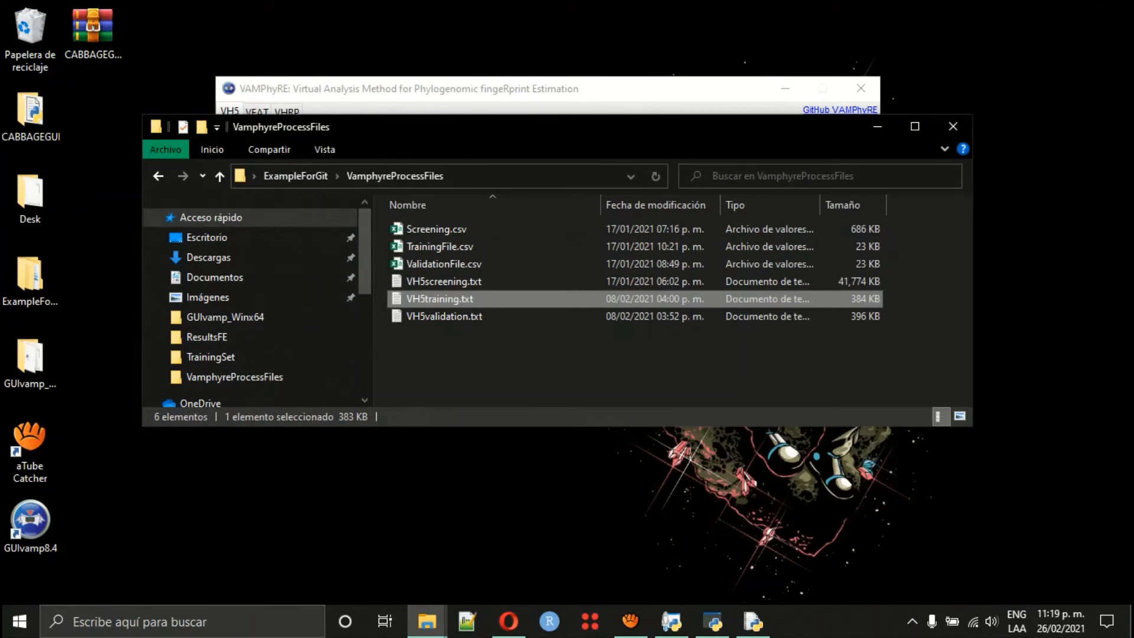
Display VAMPhyRE's VHRP parser form and open TrainingFile.csv from the VamphyreProcessFiles folder in Notepad++.
left_click(697, 366)
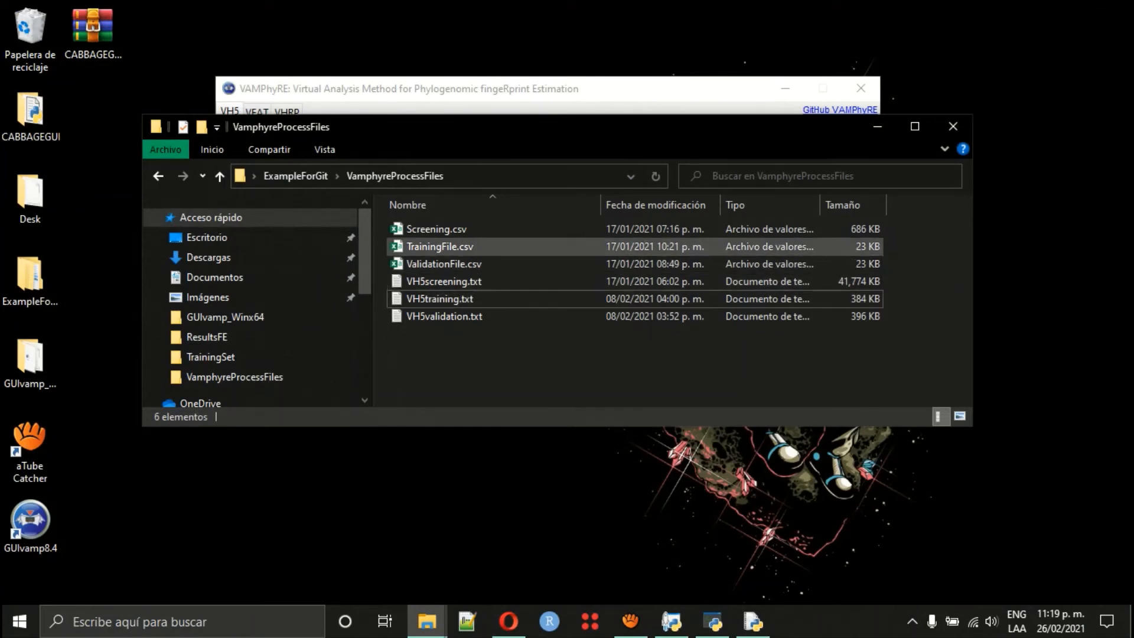
left_click(440, 247)
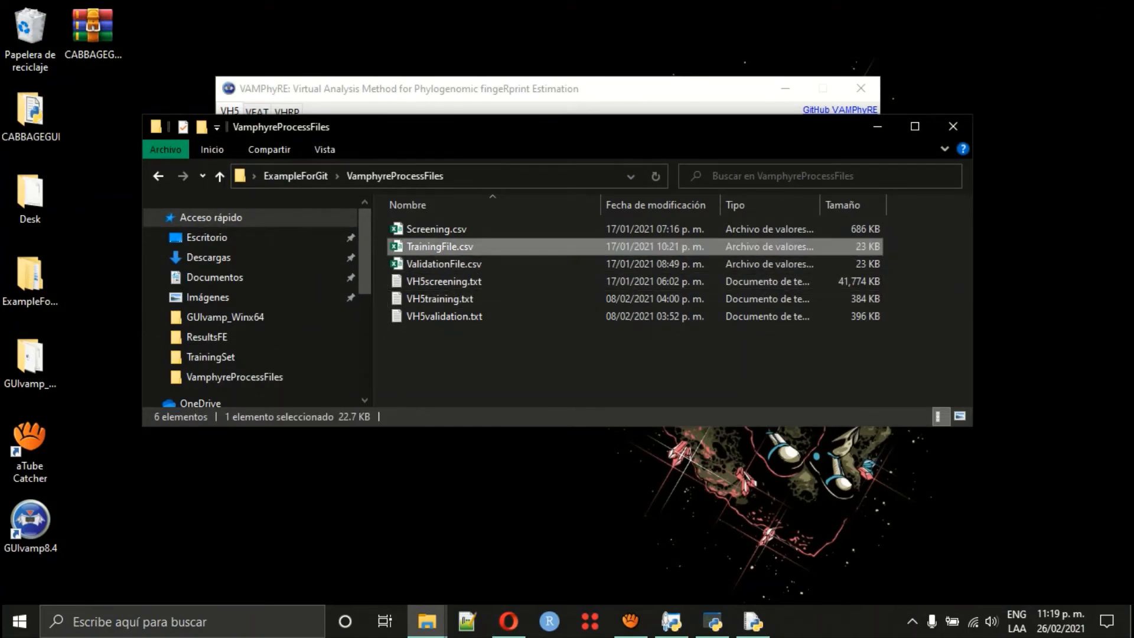
left_click_drag(472, 127, 467, 280)
left_click(287, 111)
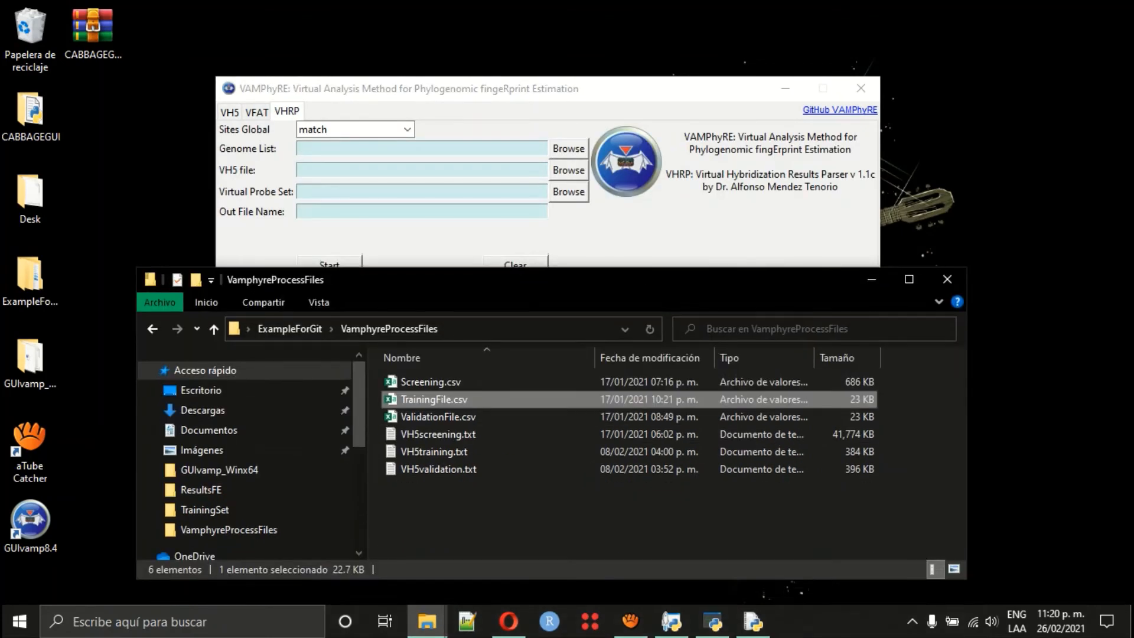
right_click(425, 399)
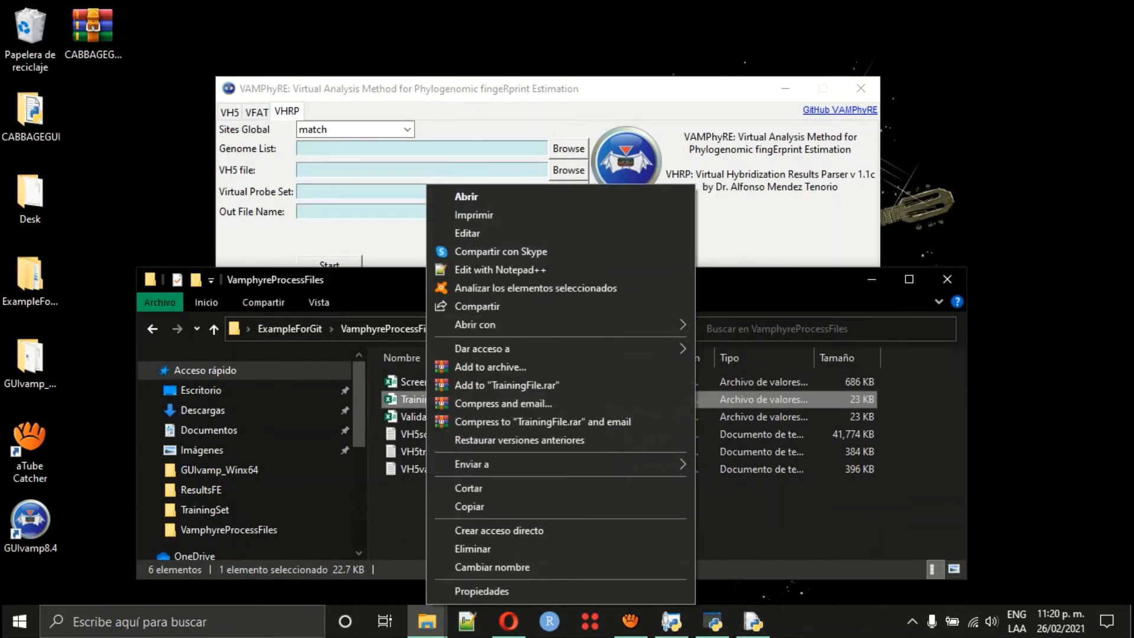
left_click(466, 270)
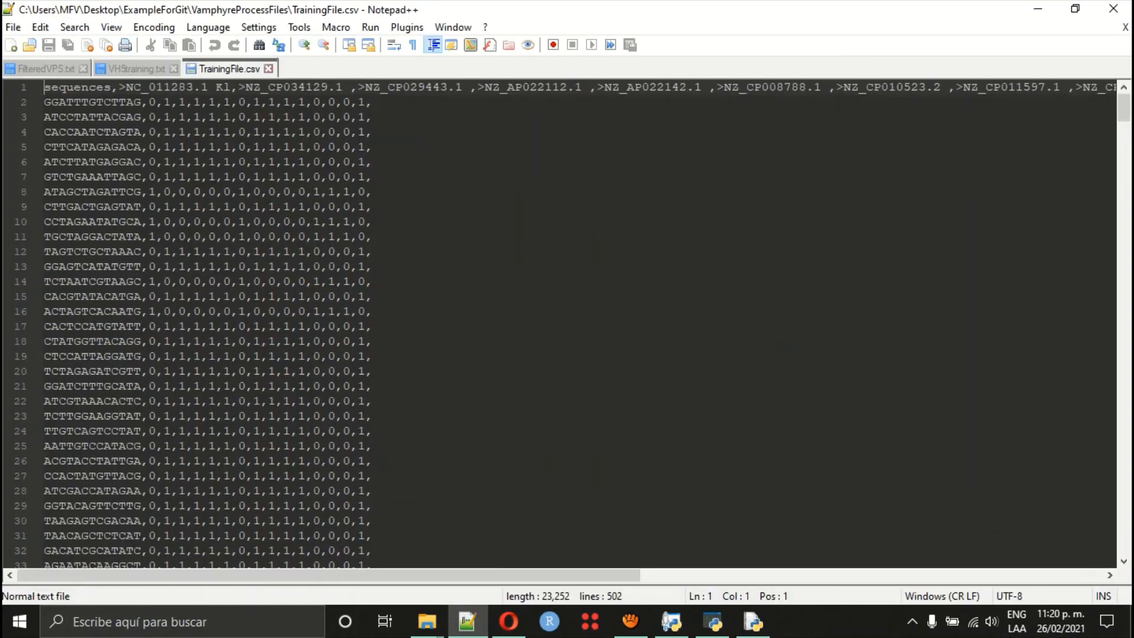
Review the genome header and the 0/1 probe rows in TrainingFile.csv, minimize Notepad++ and close the VamphyreProcessFiles folder.
scroll(559, 324, "down", 6)
scroll(559, 324, "down", 10)
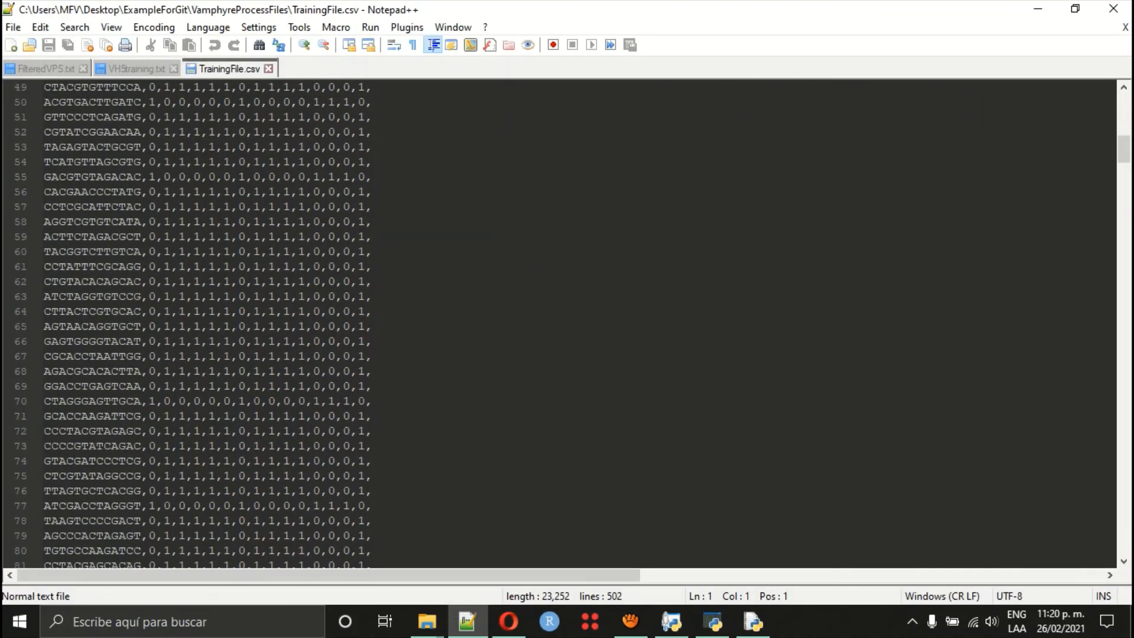
scroll(559, 324, "up", 16)
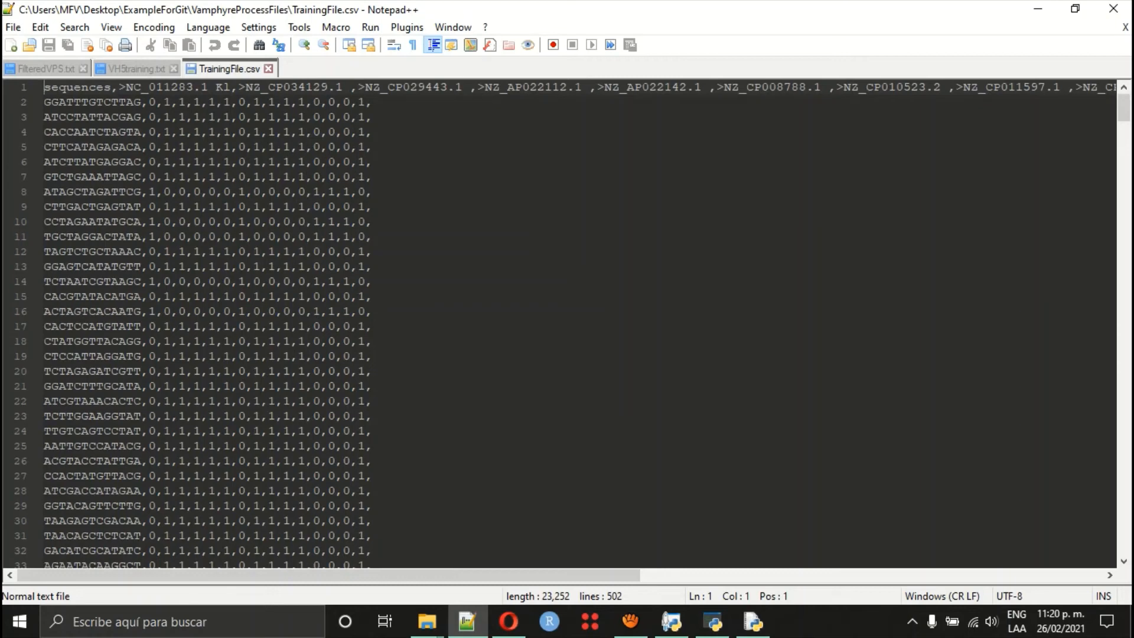
left_click(1038, 9)
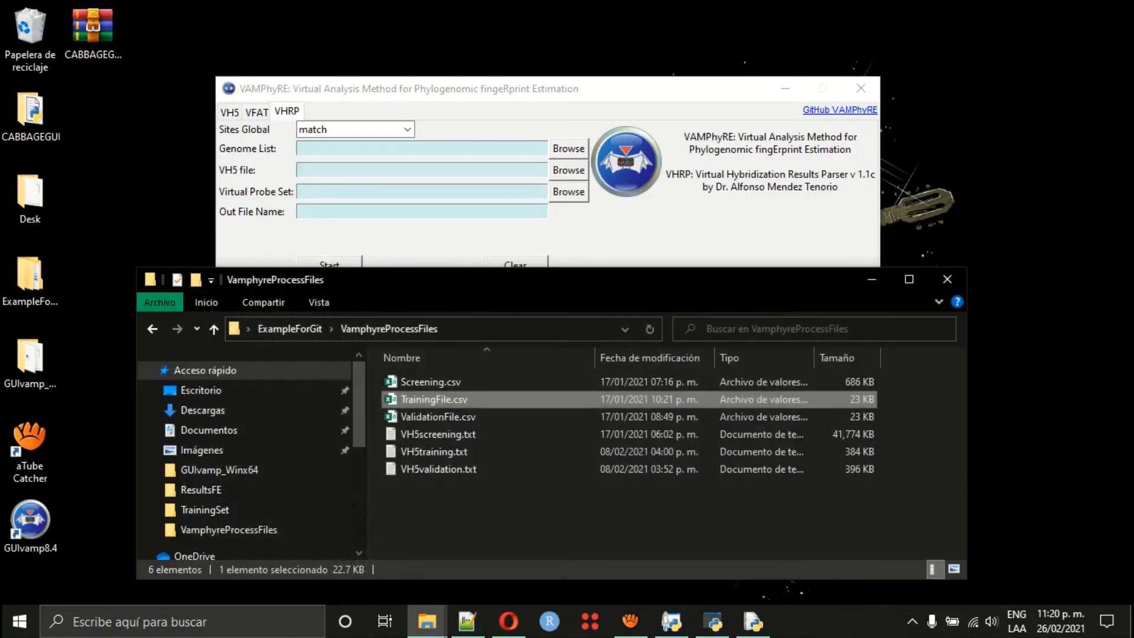
left_click(947, 279)
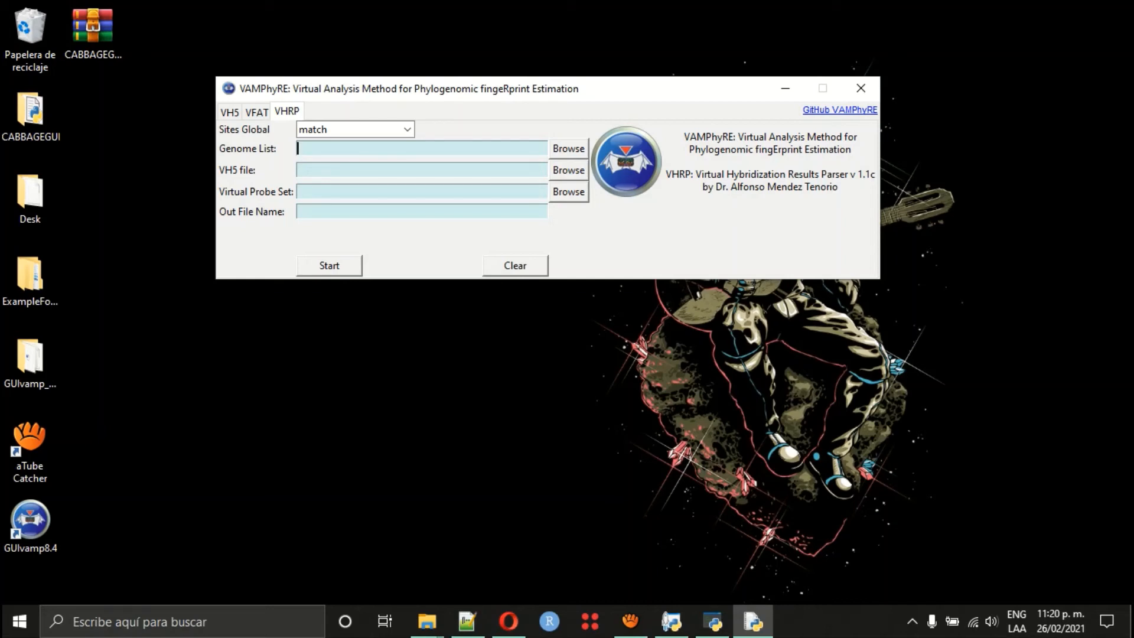
Look over the example files in ExampleForGit's VamphyreProcessFiles folder, and minimize the folder window.
double_click(30, 278)
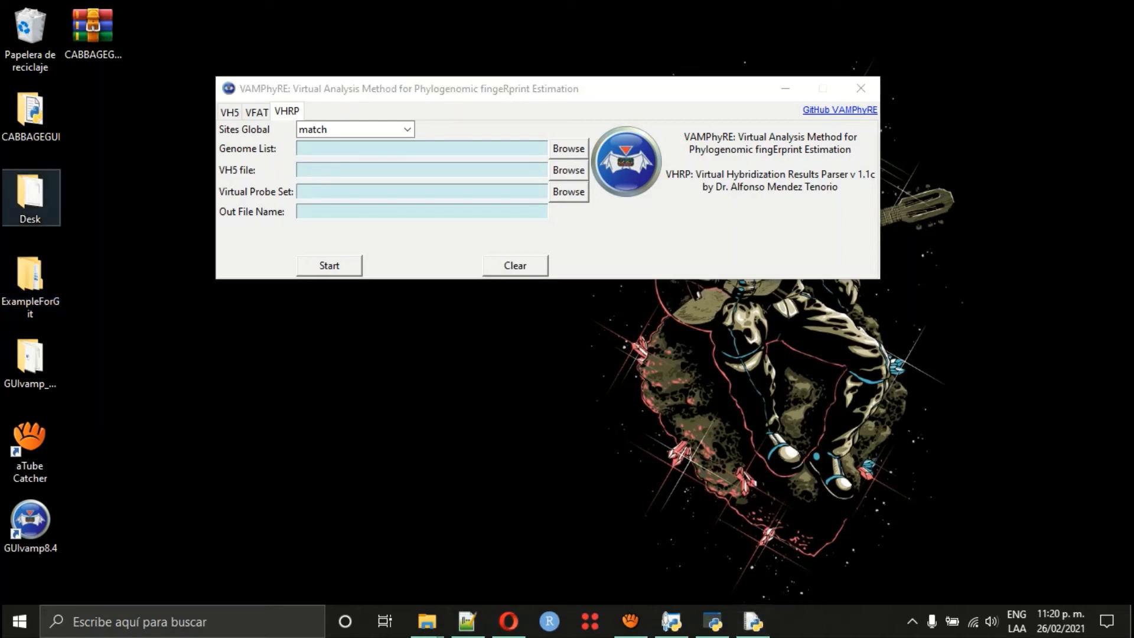
left_click(30, 360)
double_click(30, 278)
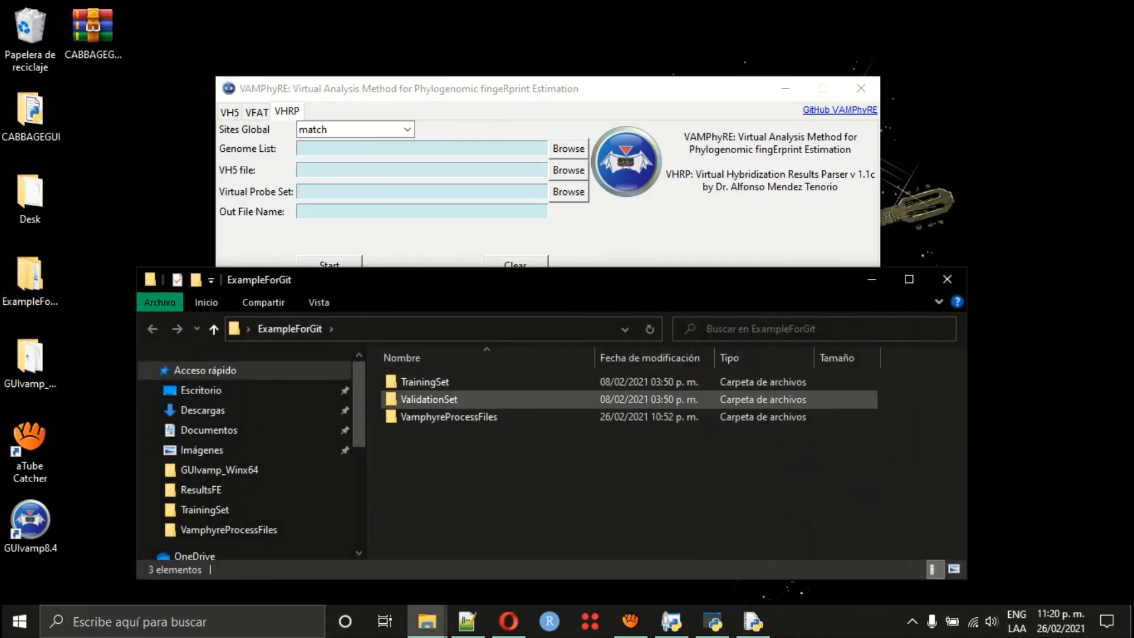
double_click(449, 416)
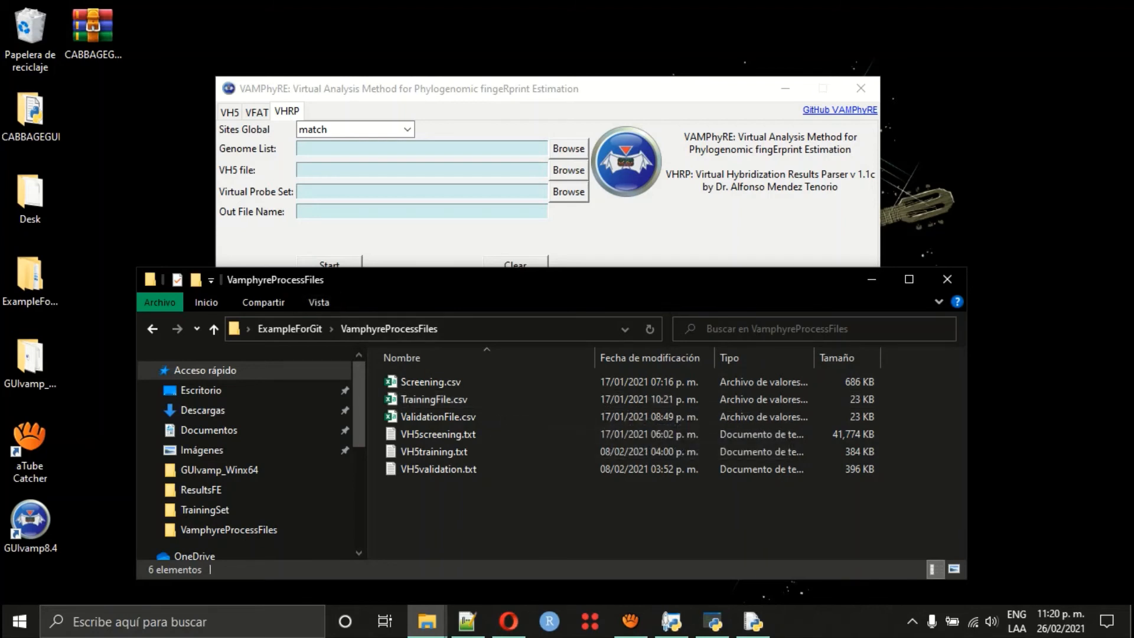
double_click(30, 278)
left_click(872, 279)
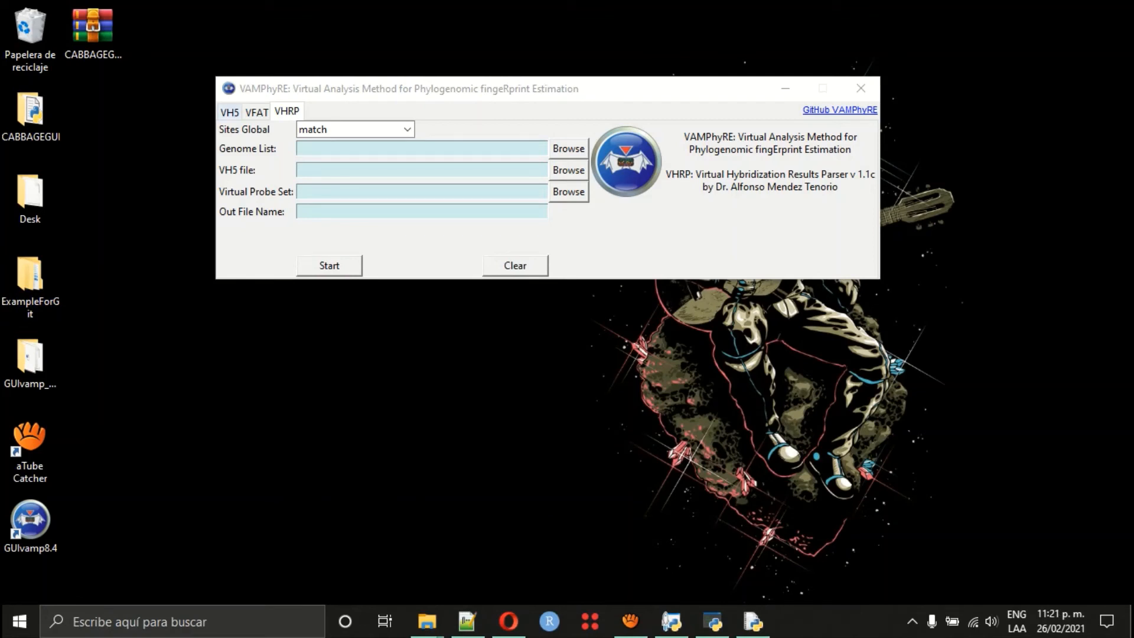
Clear the VH5 virtual hybridization form, and set Mismatches to 1 and Chain to both.
left_click(230, 112)
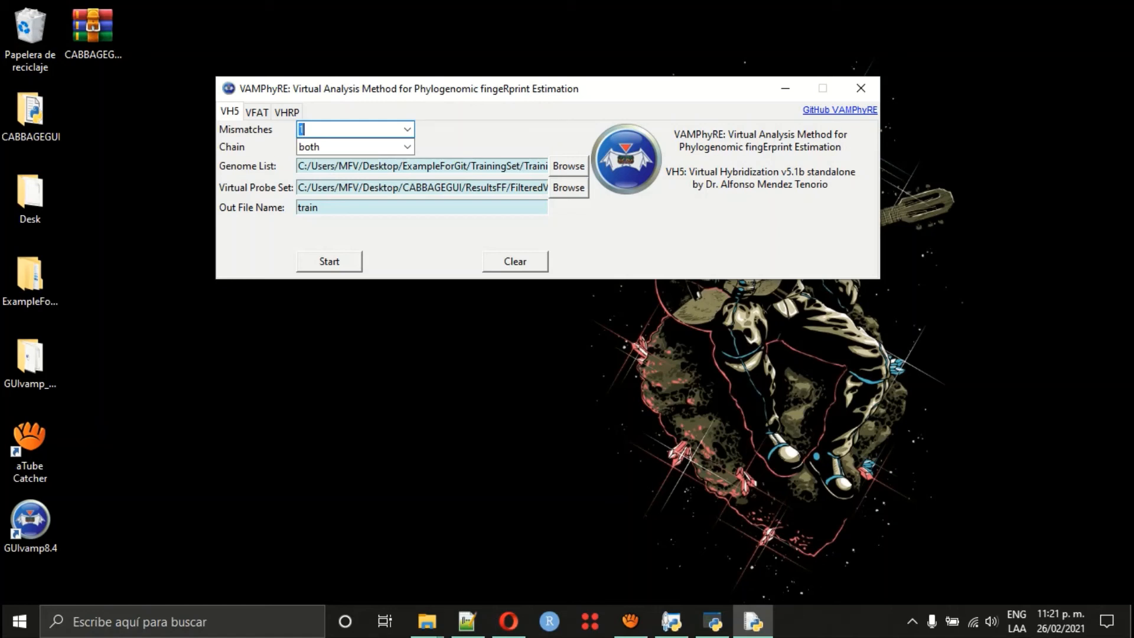
left_click(515, 261)
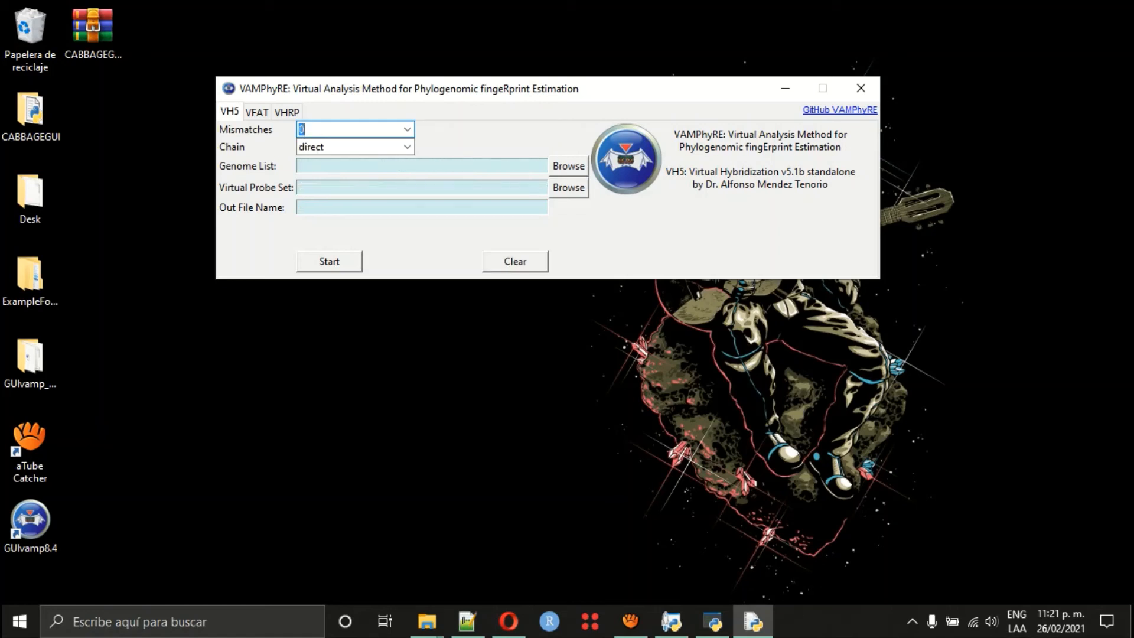
left_click(408, 129)
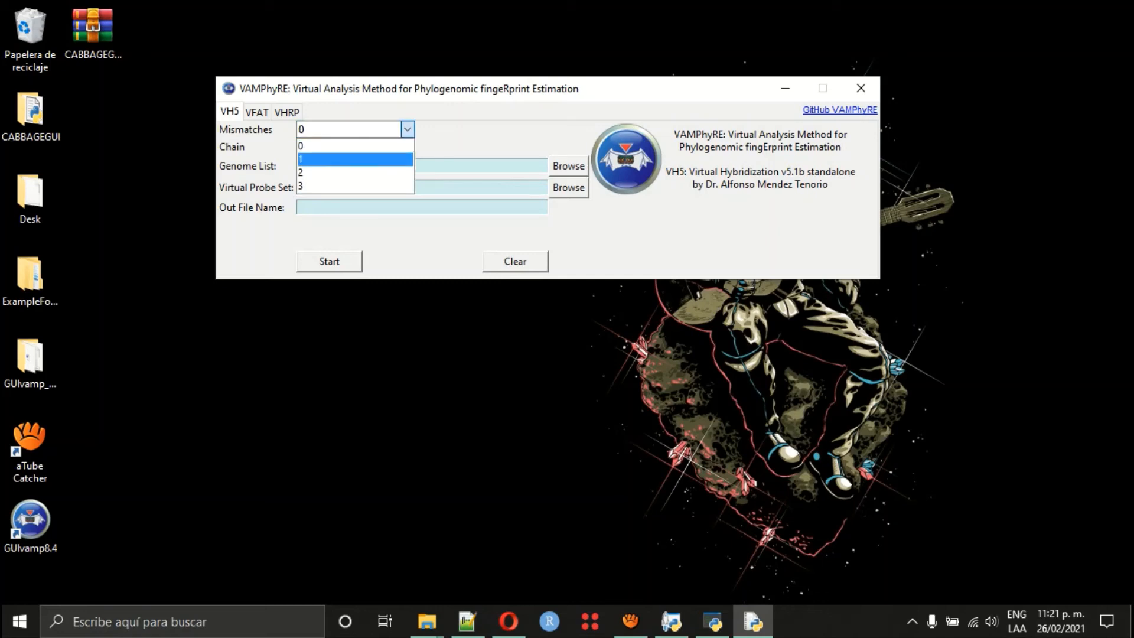
left_click(387, 159)
left_click(407, 147)
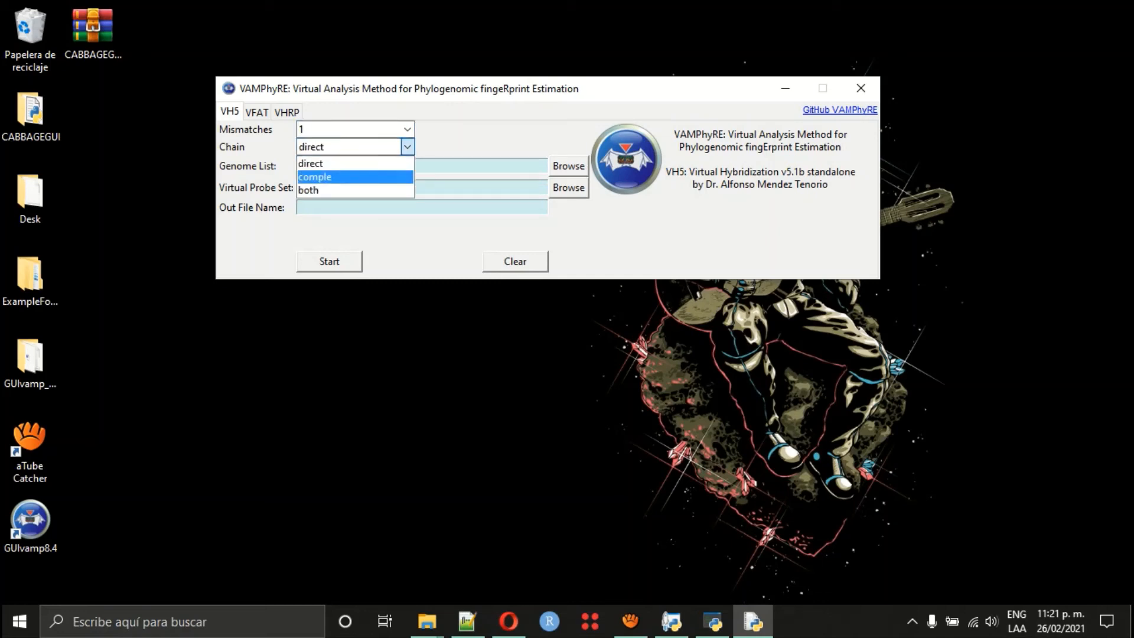
left_click(387, 191)
Load ValidationList.txt from ExampleForGit's ValidationSet folder on the desktop as the genome list.
left_click(568, 167)
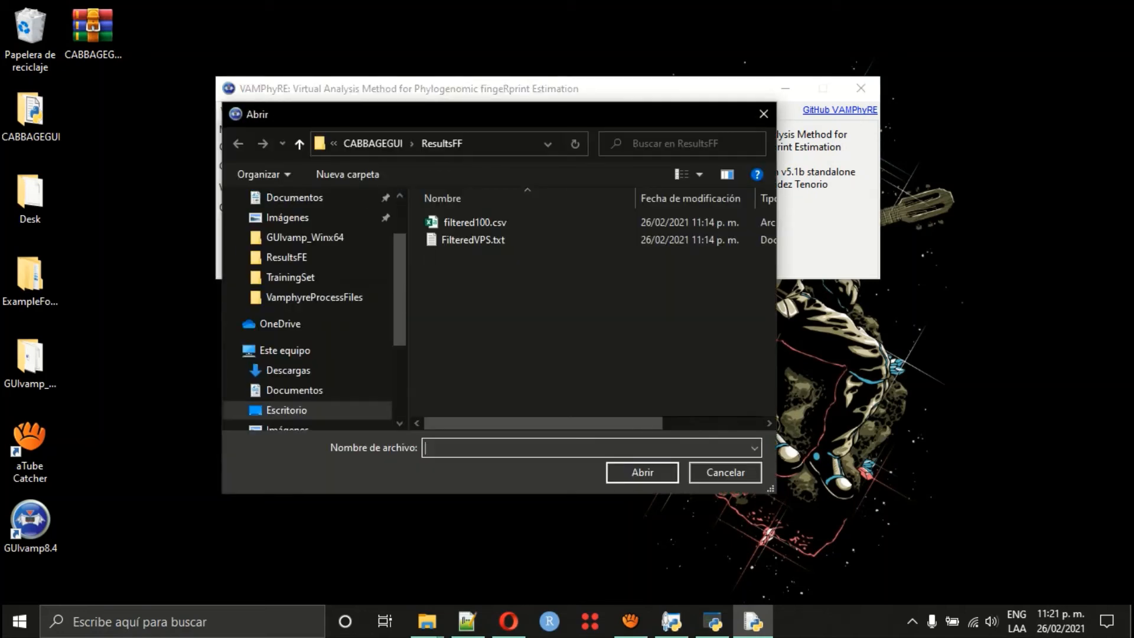
scroll(295, 278, "up", 2)
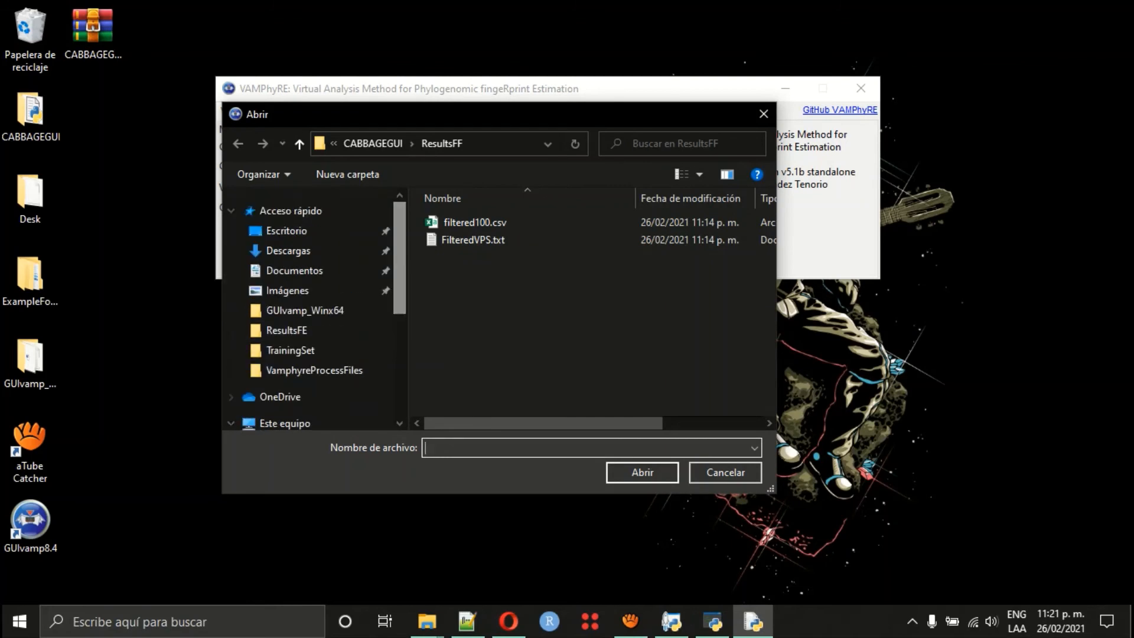
left_click(287, 230)
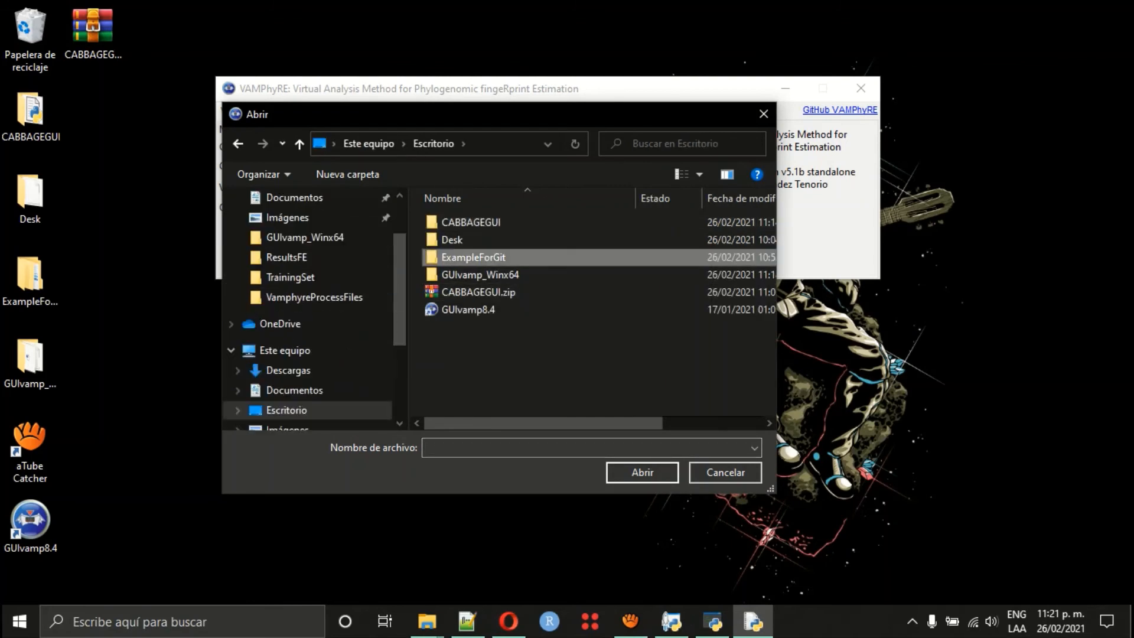
double_click(472, 257)
double_click(472, 240)
scroll(476, 274, "down", 2)
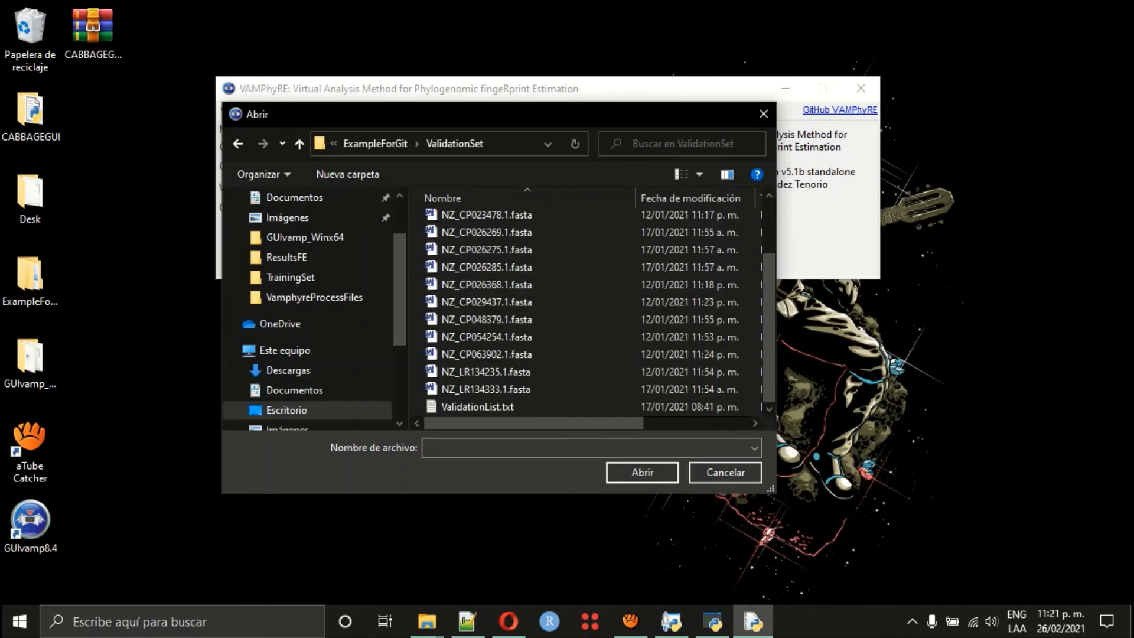
left_click(478, 407)
double_click(478, 406)
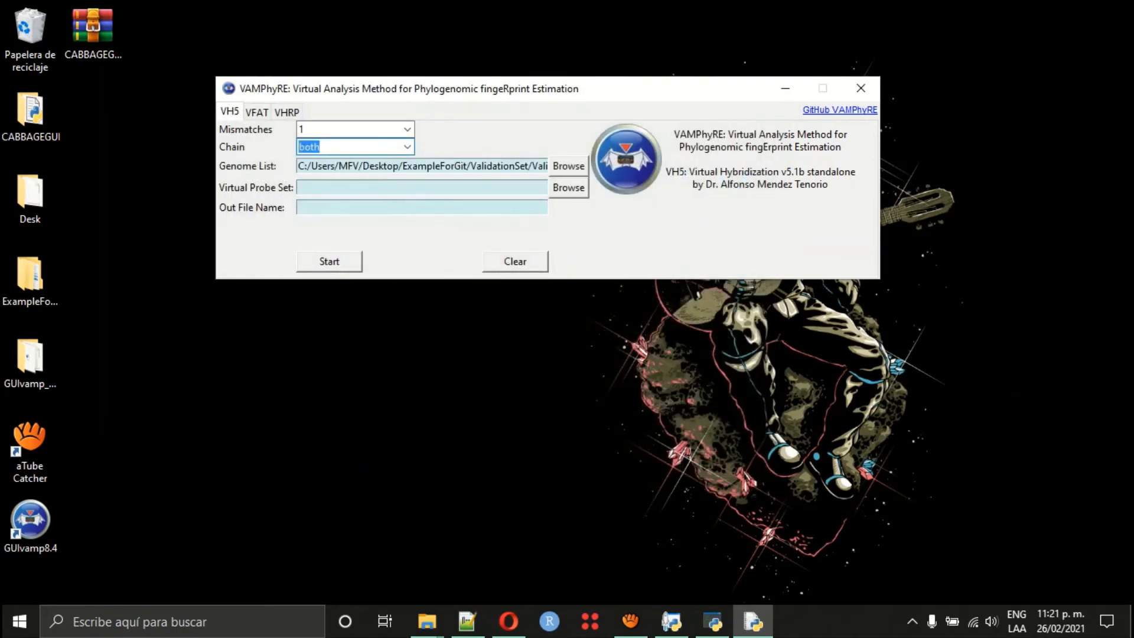
Load FilteredVPS.txt from the ResultsFF folder inside CABBAGEGUI as the virtual probe set for the validation genomes.
left_click(568, 187)
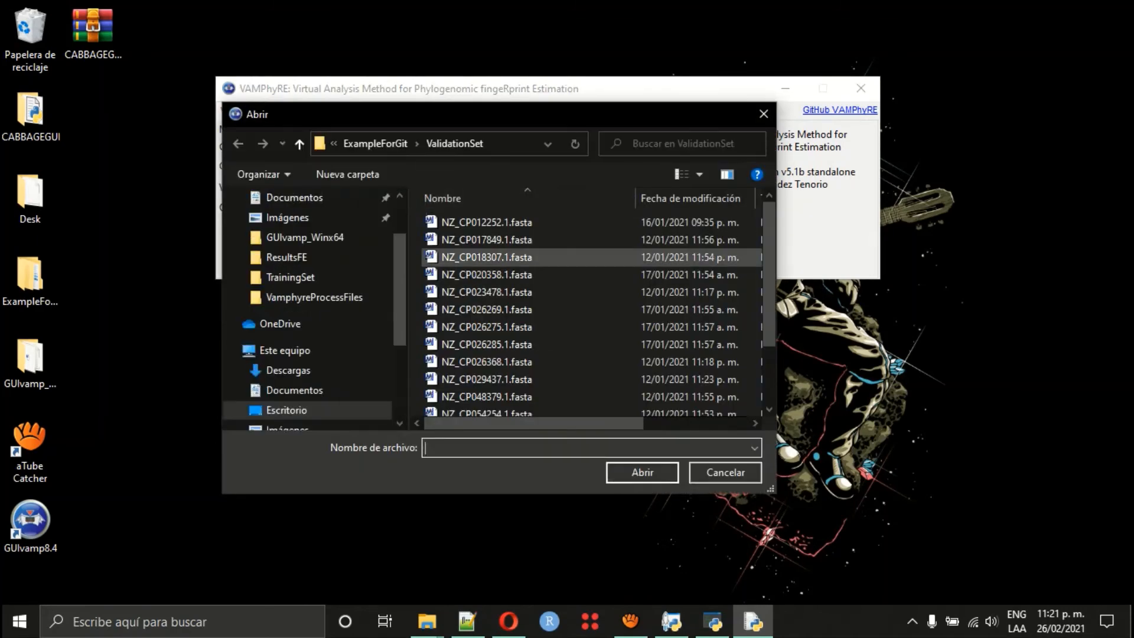
left_click(300, 144)
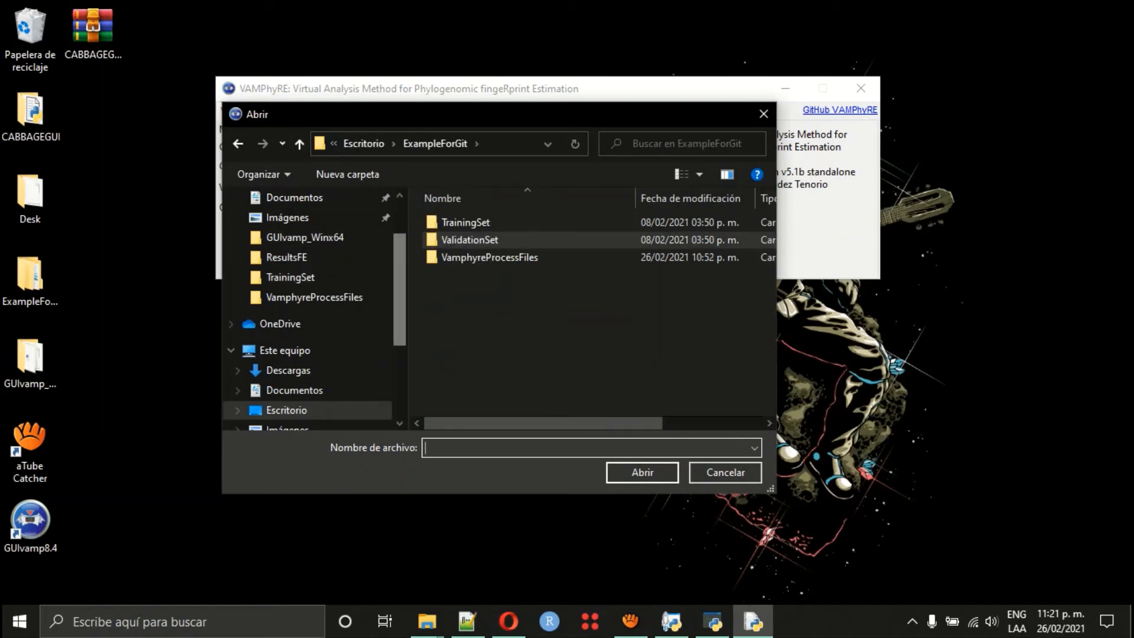
scroll(307, 295, "up", 1)
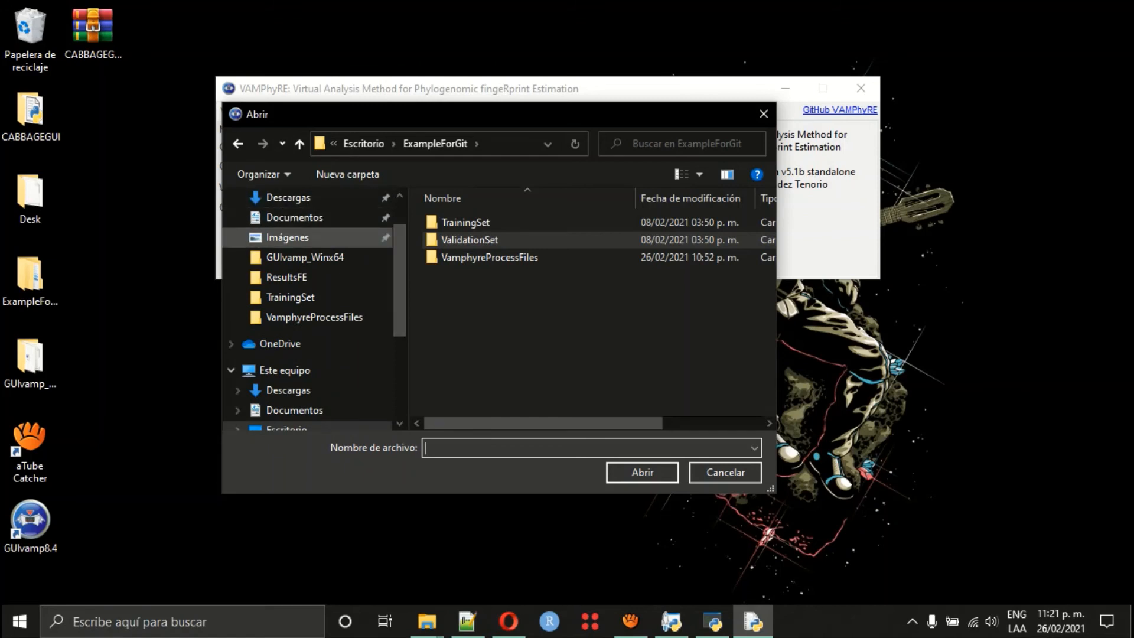
scroll(308, 266, "up", 3)
left_click(286, 231)
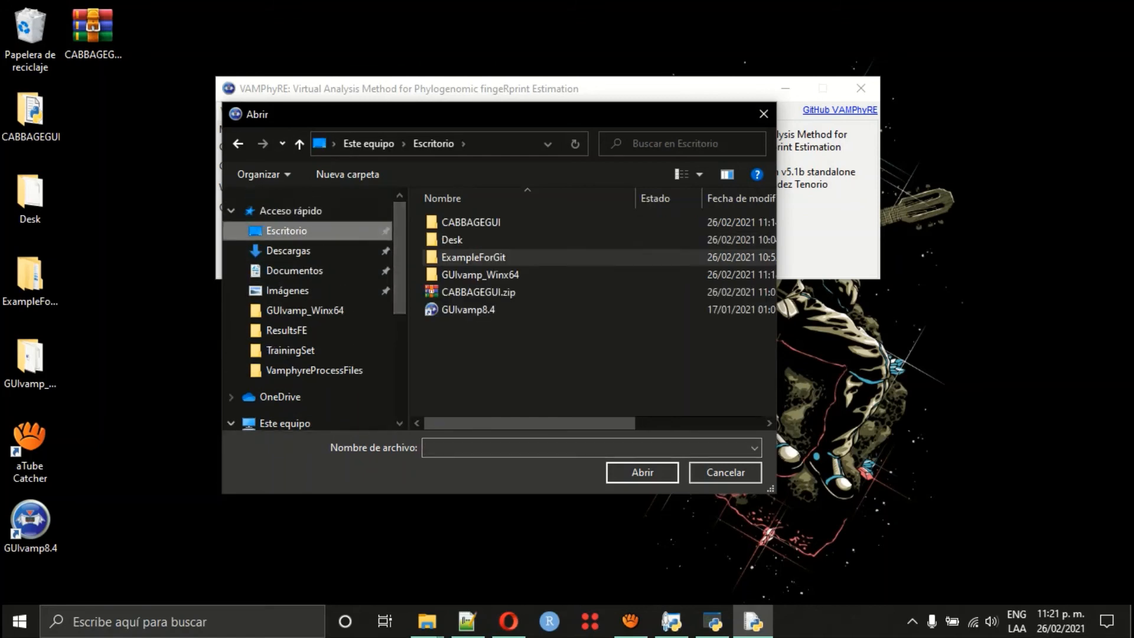
double_click(471, 222)
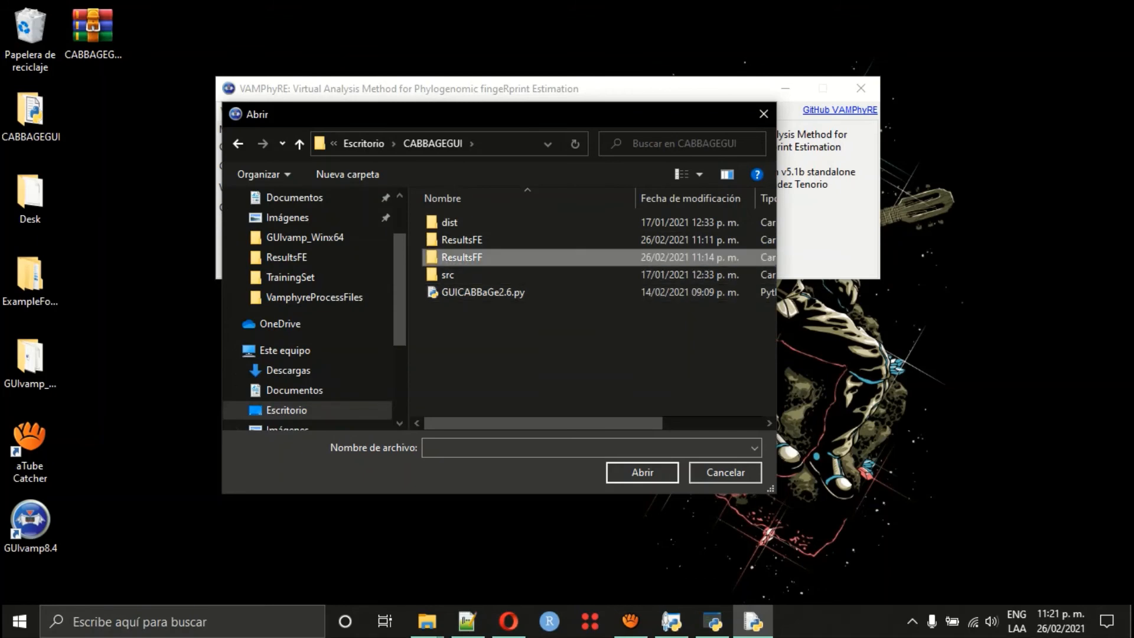
double_click(462, 257)
left_click(473, 240)
left_click(643, 472)
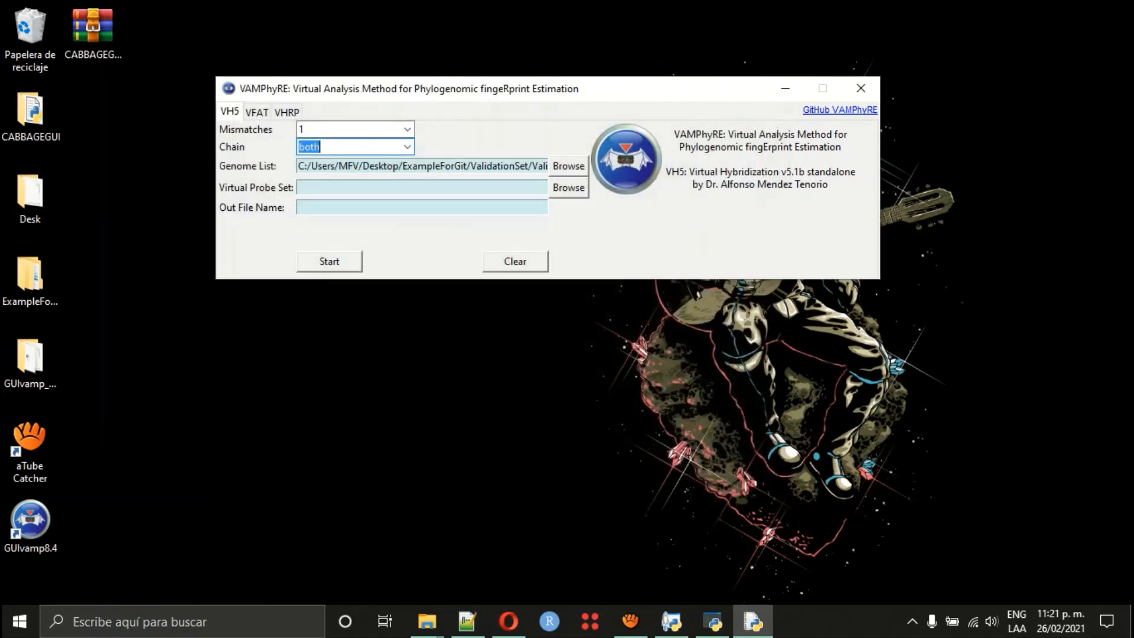
Run the virtual hybridization of the validation genomes with the output file name query, and dismiss the completion message.
left_click(422, 207)
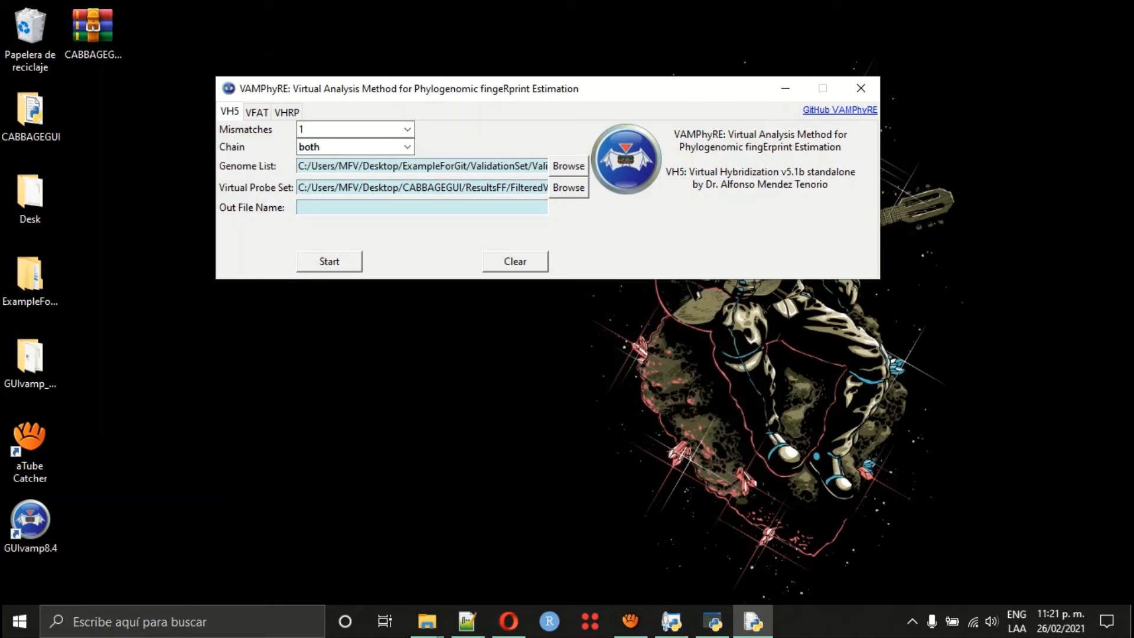
type("query")
left_click(329, 261)
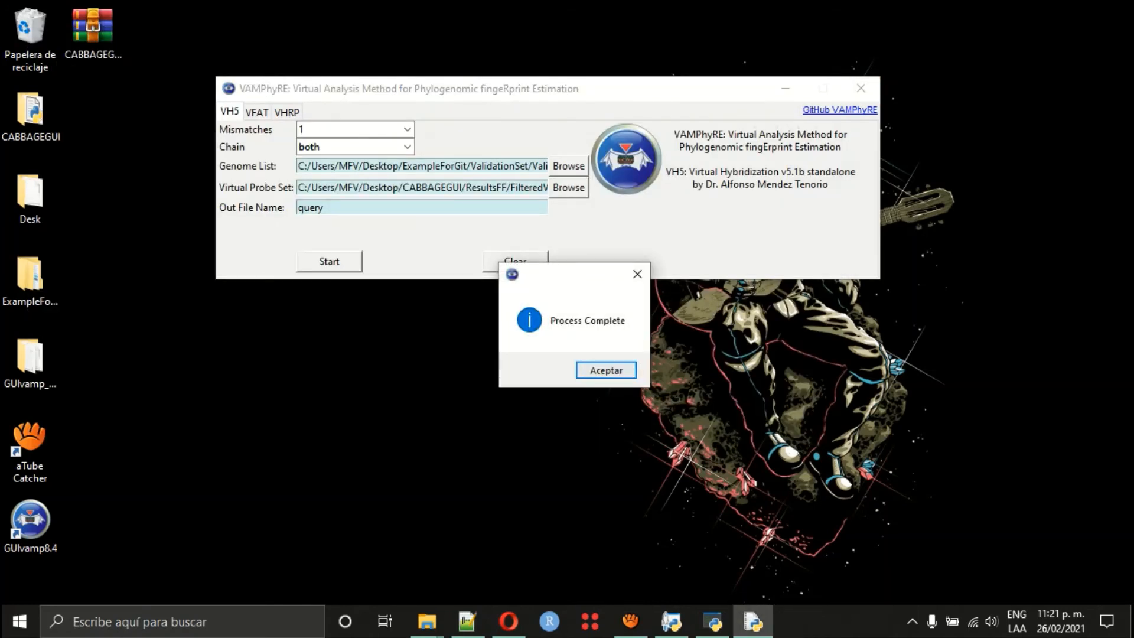
key("Return")
Show the empty VHRP results parser form and close VAMPhyRE.
left_click(287, 112)
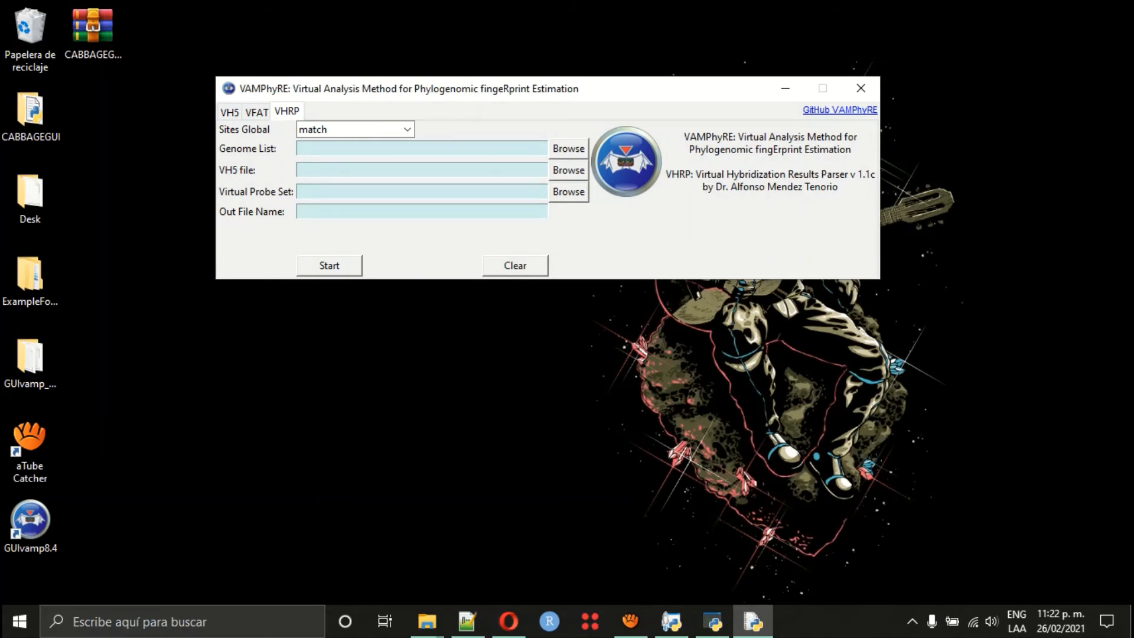
left_click(861, 88)
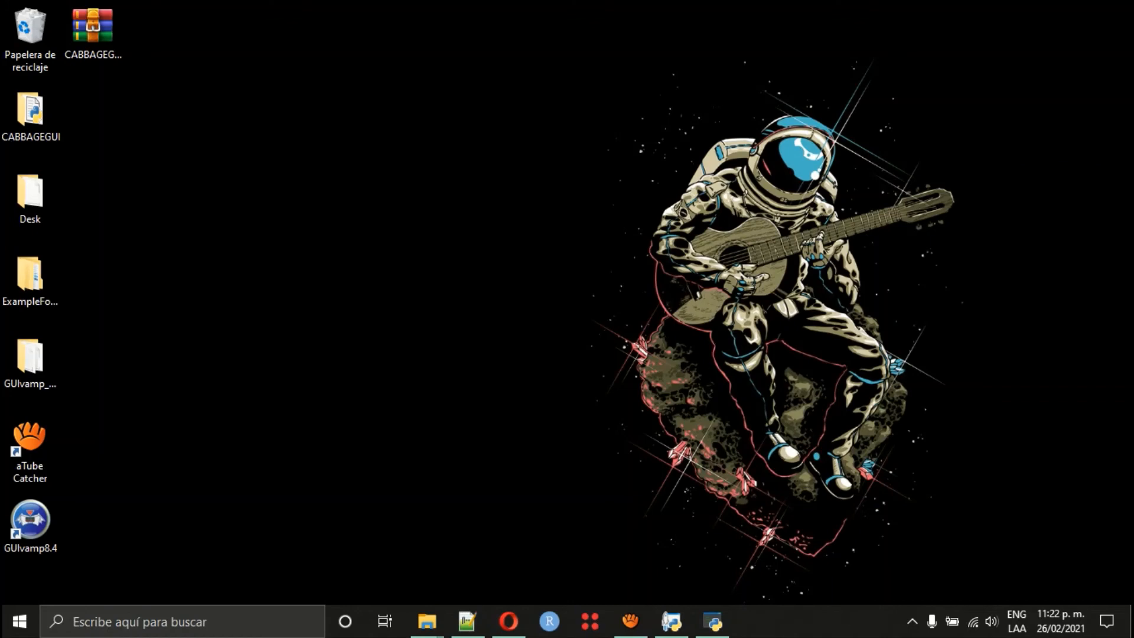
mouse_move(631, 621)
left_click(630, 537)
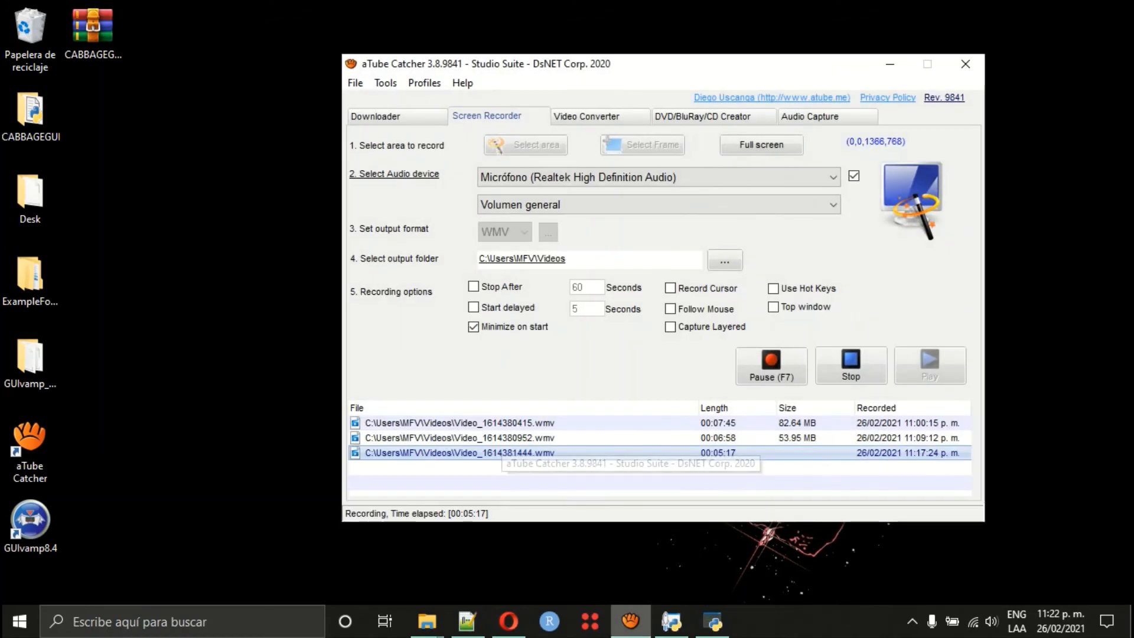
left_click(851, 365)
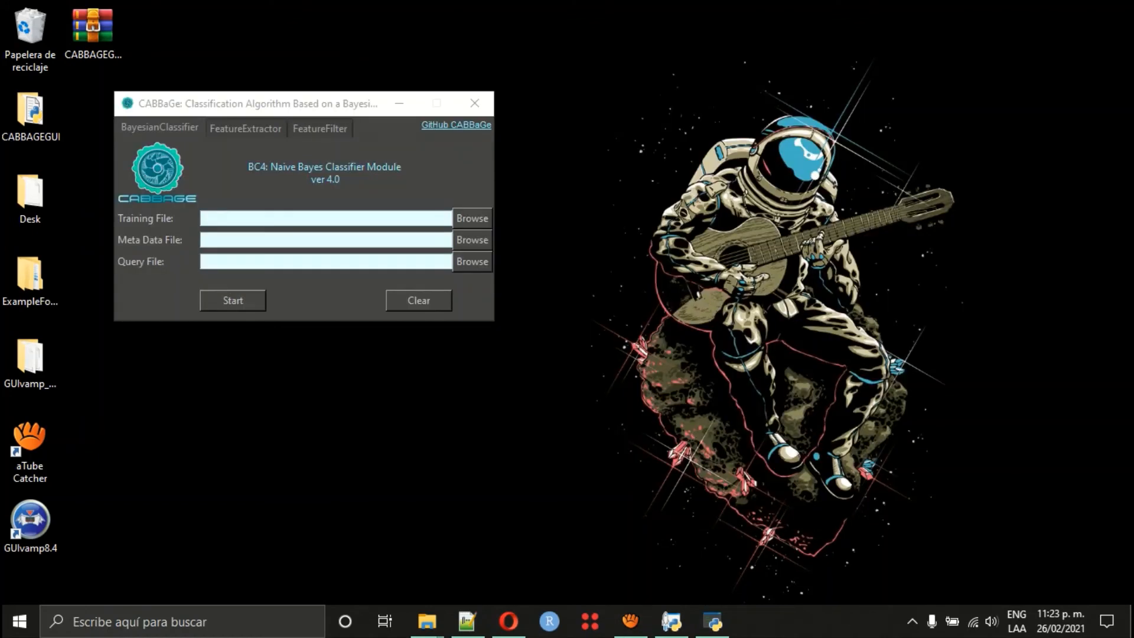
left_click_drag(265, 103, 421, 93)
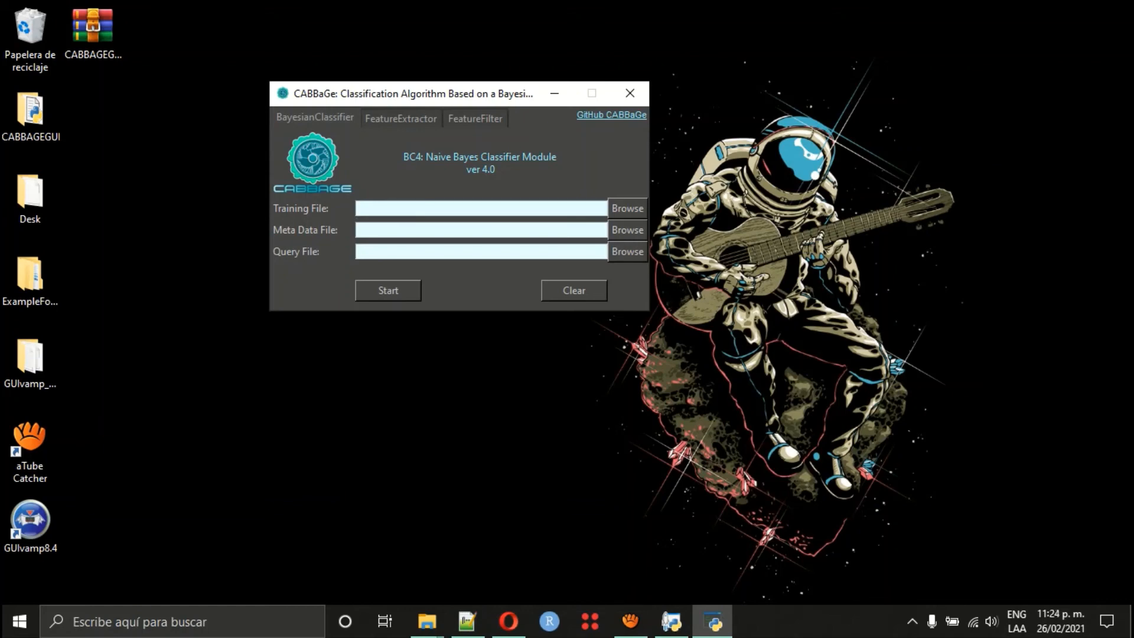
Load TrainingFile.csv from the VamphyreProcessFiles folder as the training file of the Bayesian classifier.
left_click(628, 208)
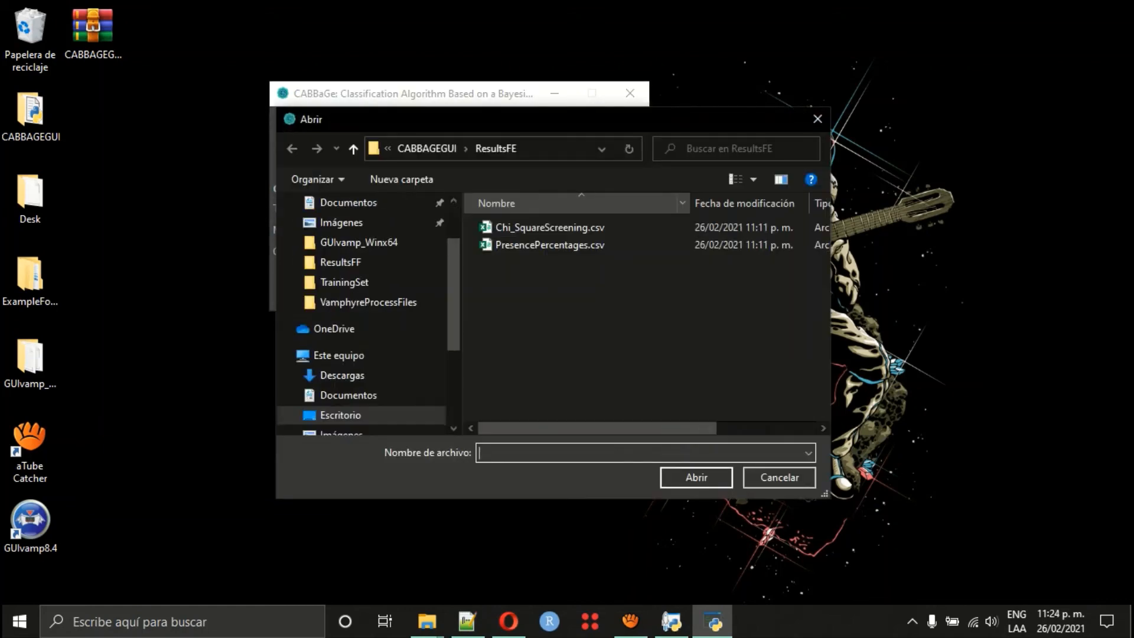
left_click(368, 303)
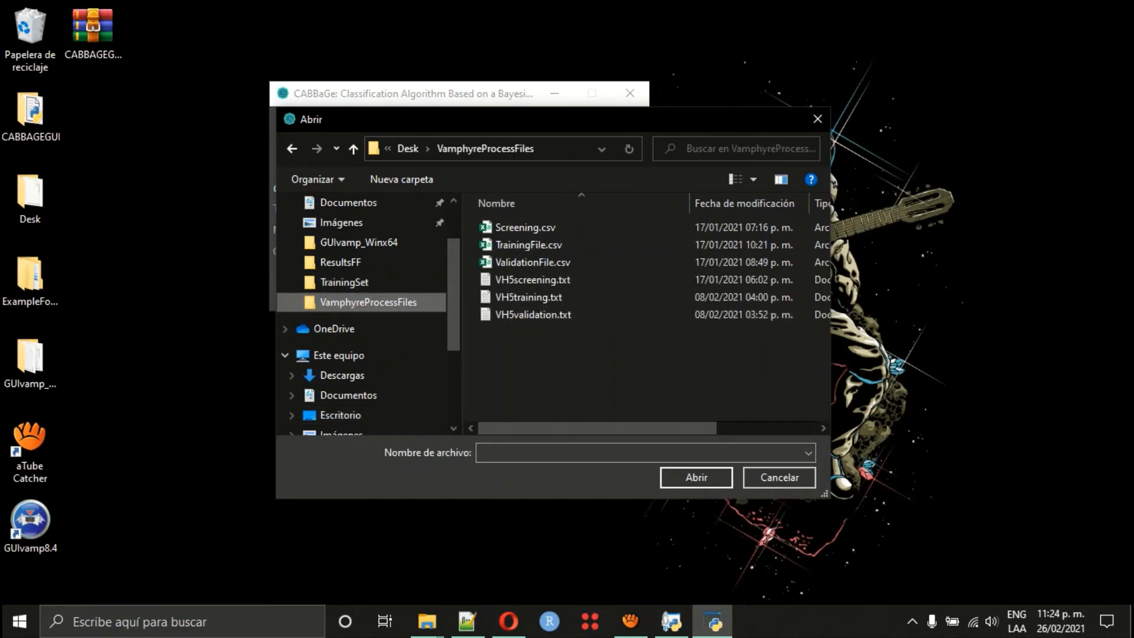
left_click(529, 245)
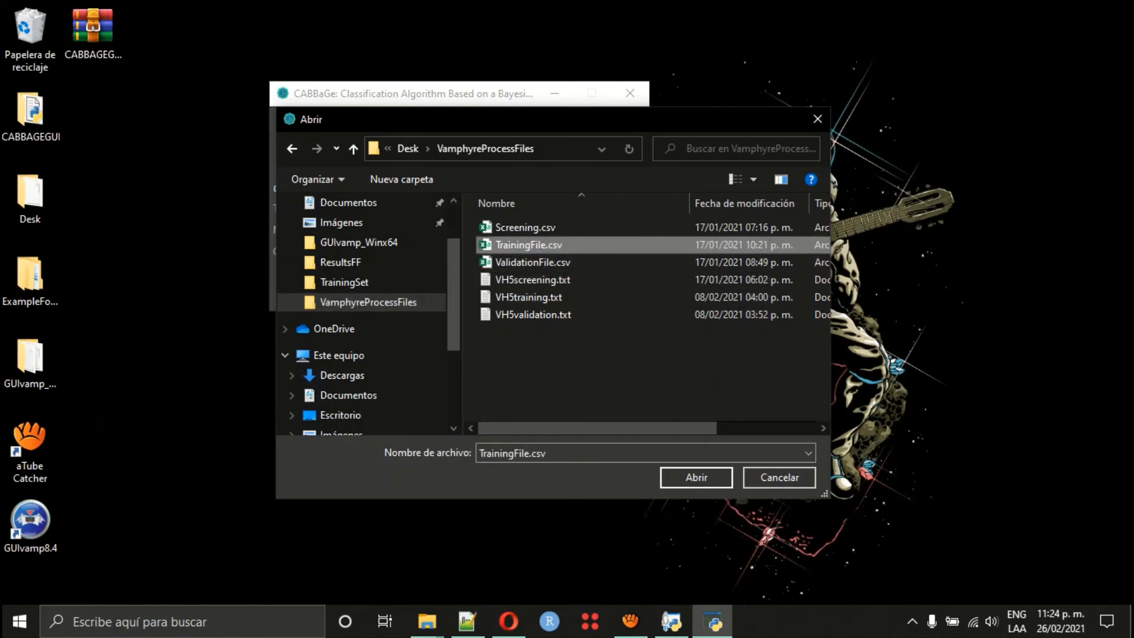
left_click(696, 478)
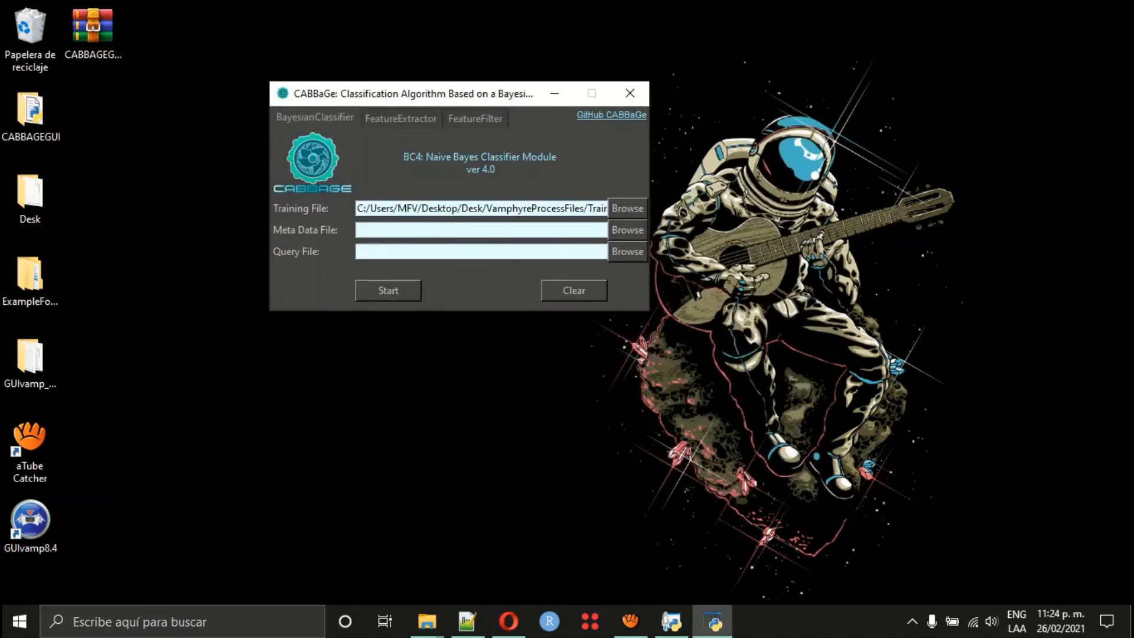
Load metadatakleb.csv from ExampleForGit's TrainingSet folder as the metadata file.
left_click(627, 231)
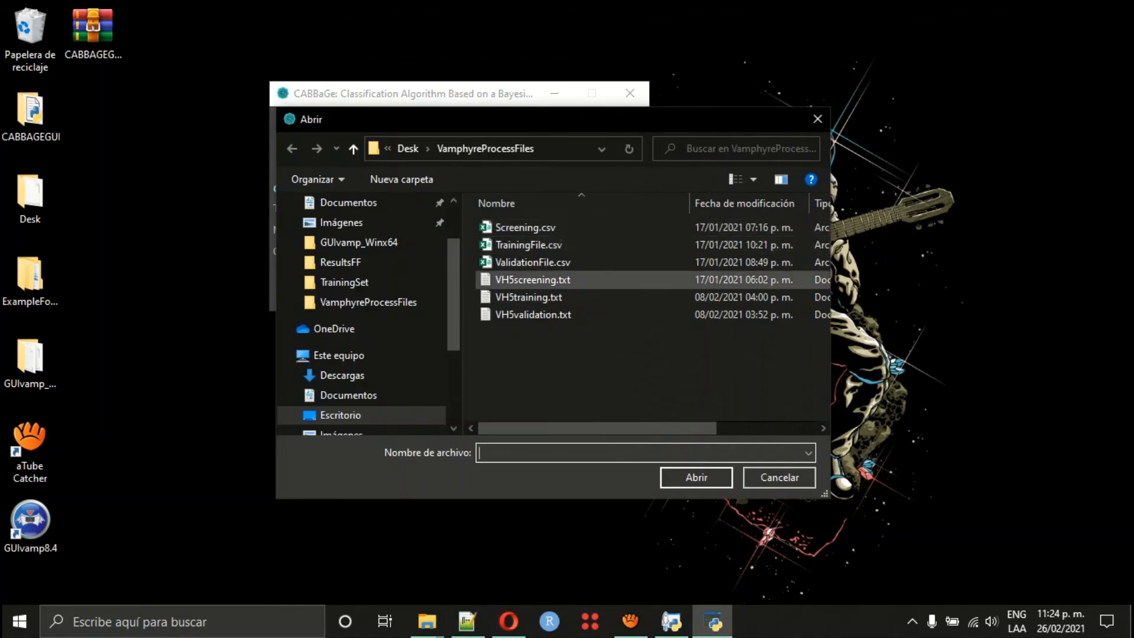
left_click(345, 282)
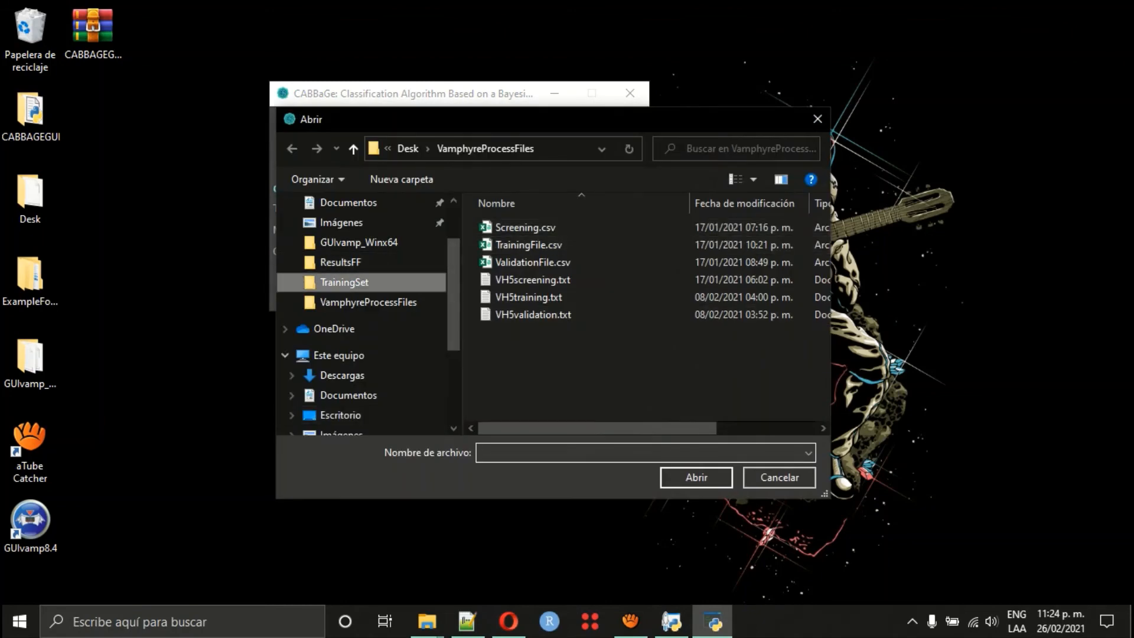
left_click(534, 228)
left_click(697, 477)
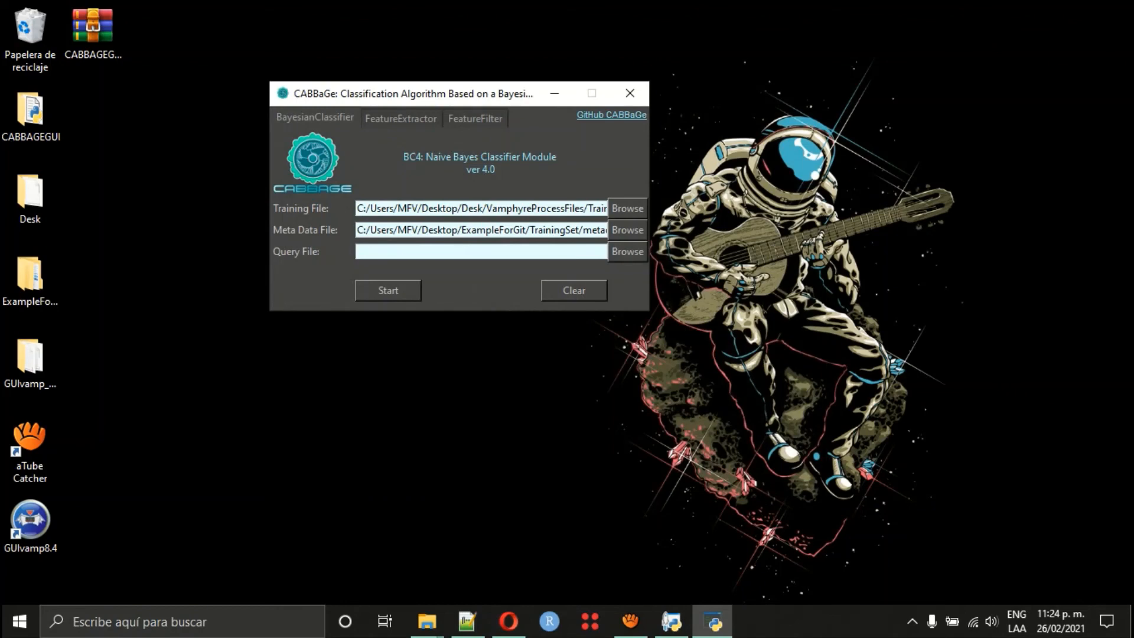
Load ValidationFile.csv from the VamphyreProcessFiles folder as the query file.
left_click(627, 251)
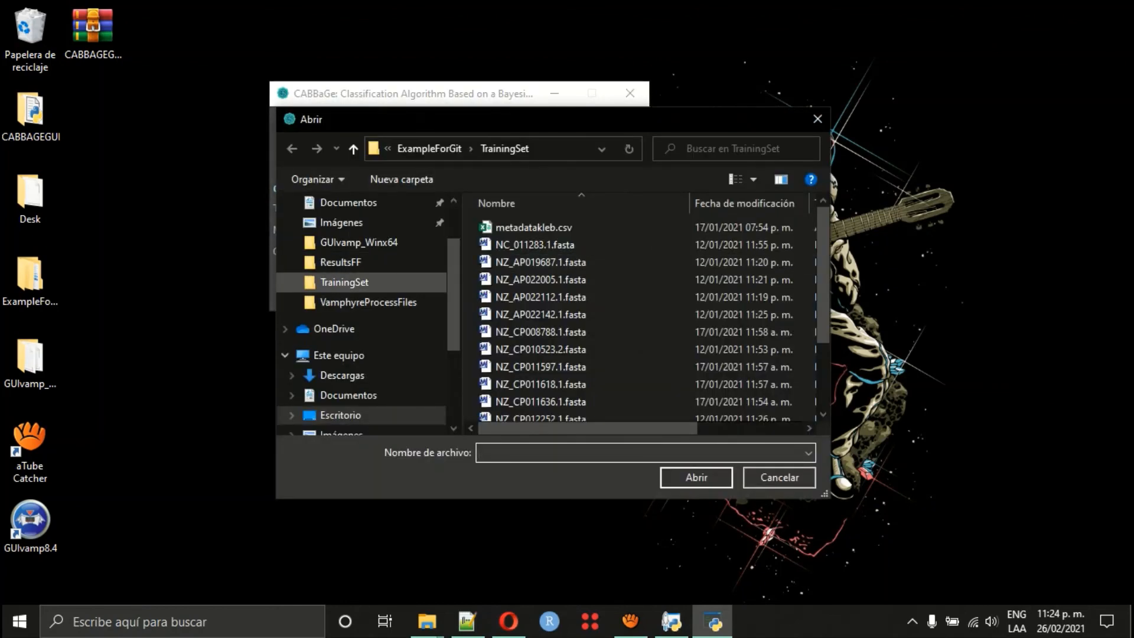
left_click(368, 303)
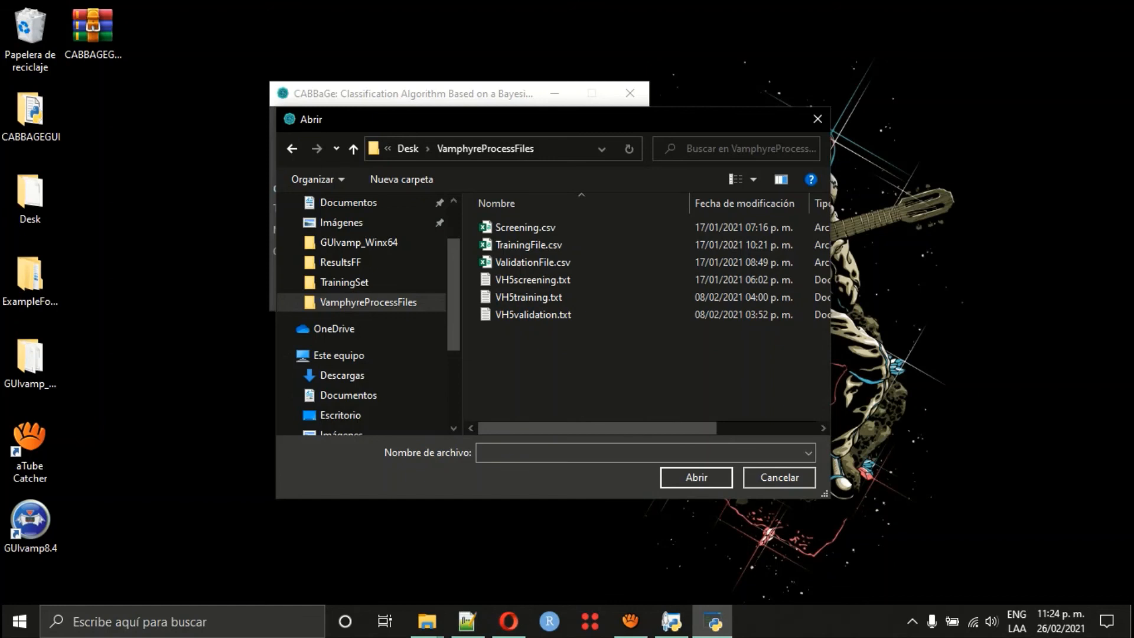
left_click(533, 262)
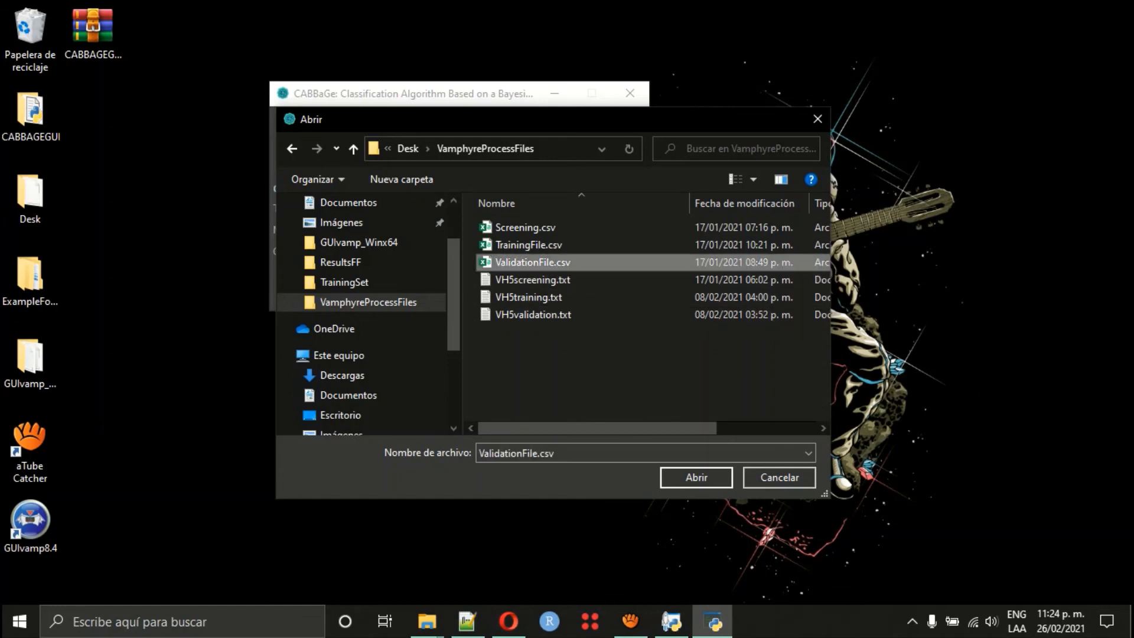
left_click(697, 477)
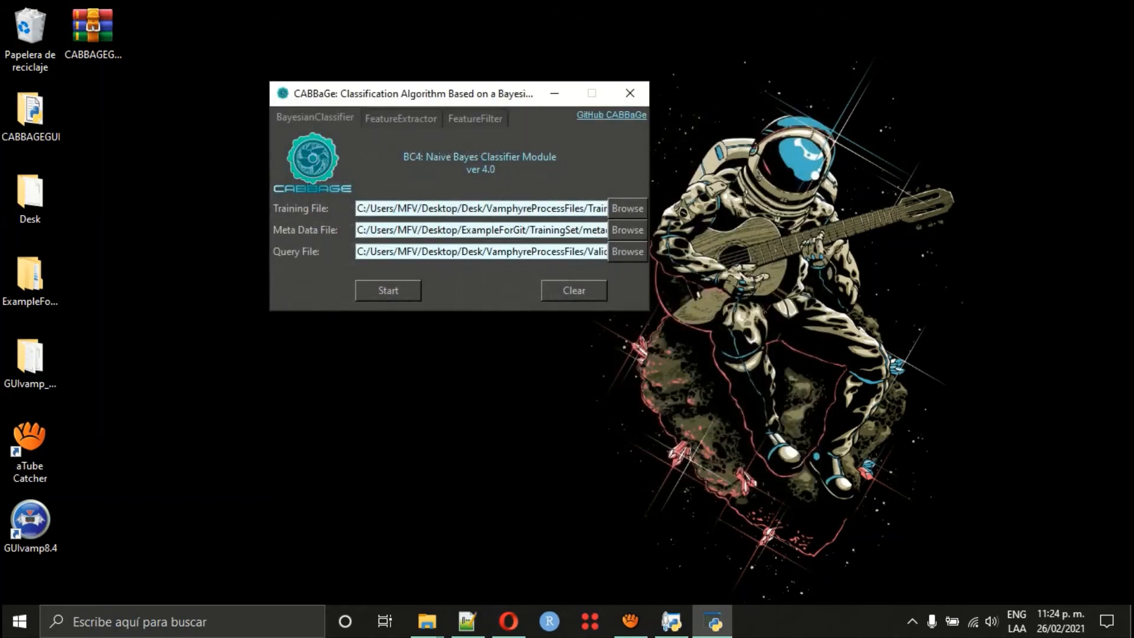
Run the Bayesian classification with class number 1 (type) and dismiss the completion message.
left_click(389, 291)
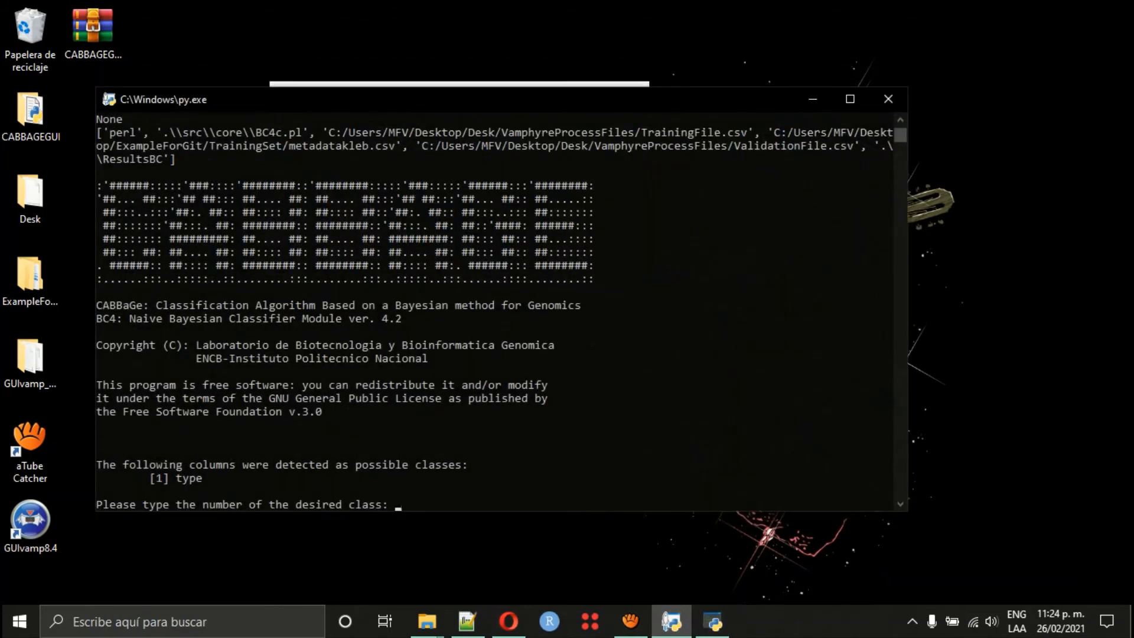
left_click(411, 504)
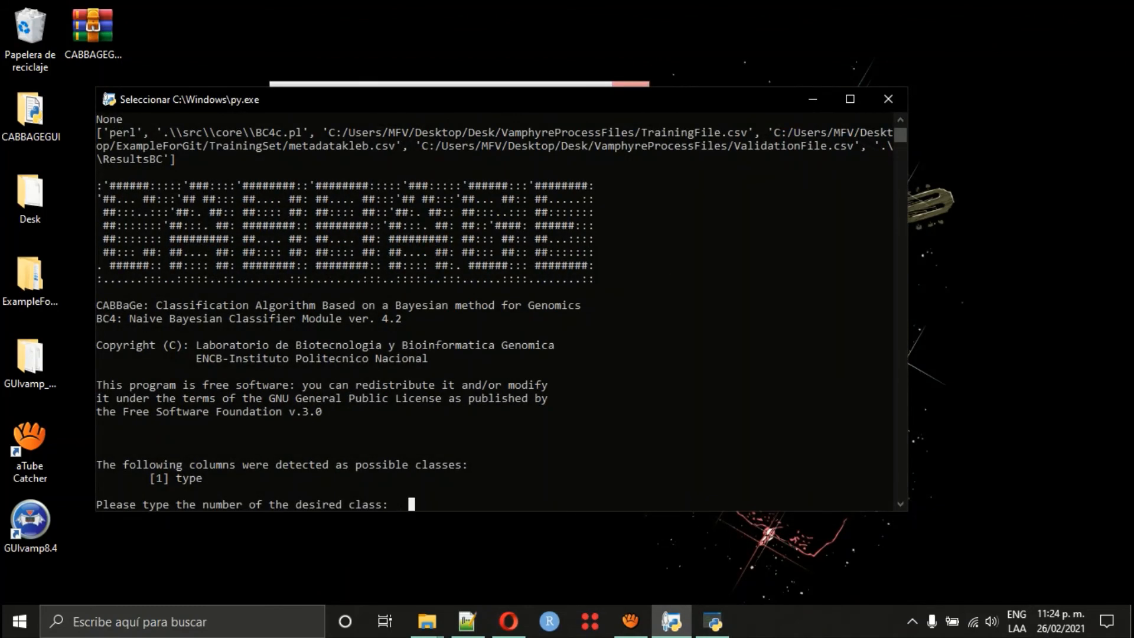
type("1")
key("Return")
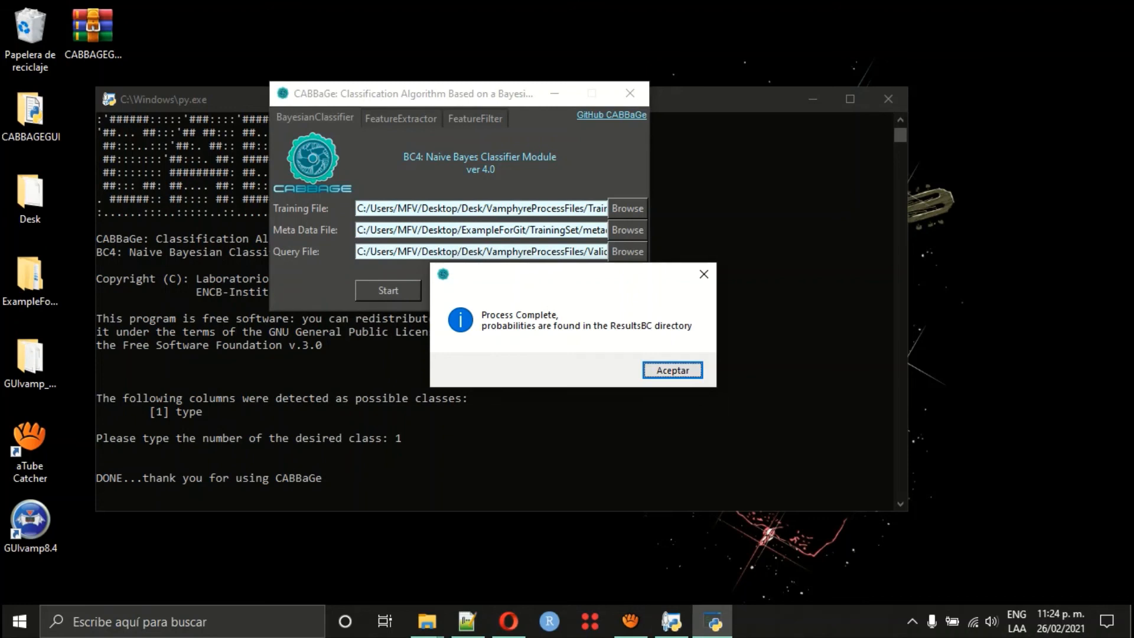
key("Return")
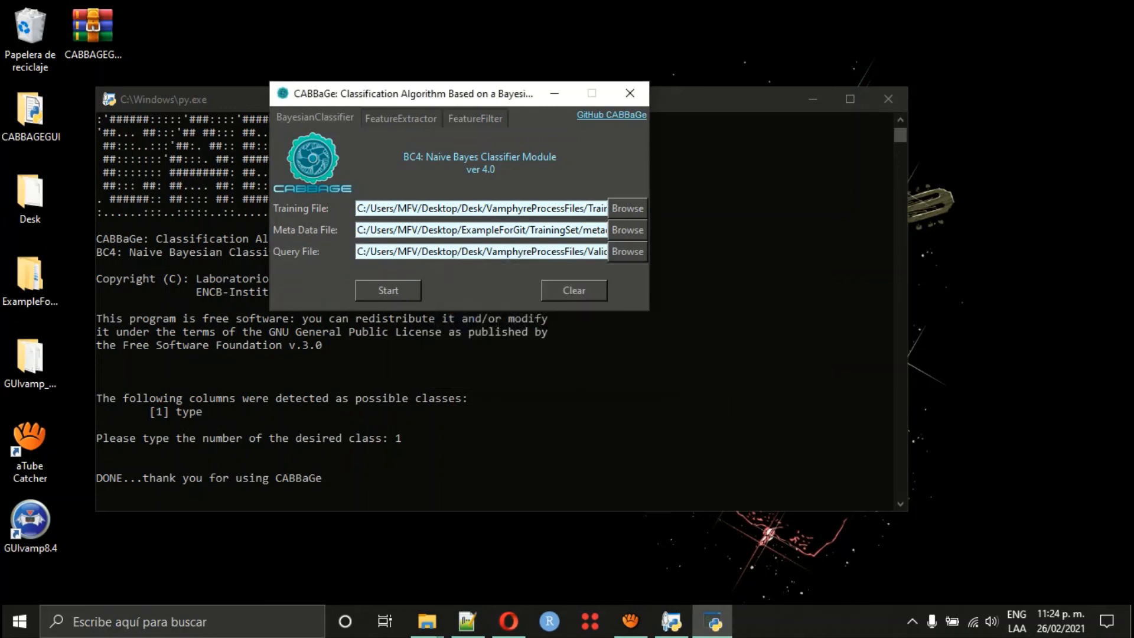
Open Prediction.csv from the ResultsBC folder inside the desktop's CABBAGEGUI folder.
double_click(31, 114)
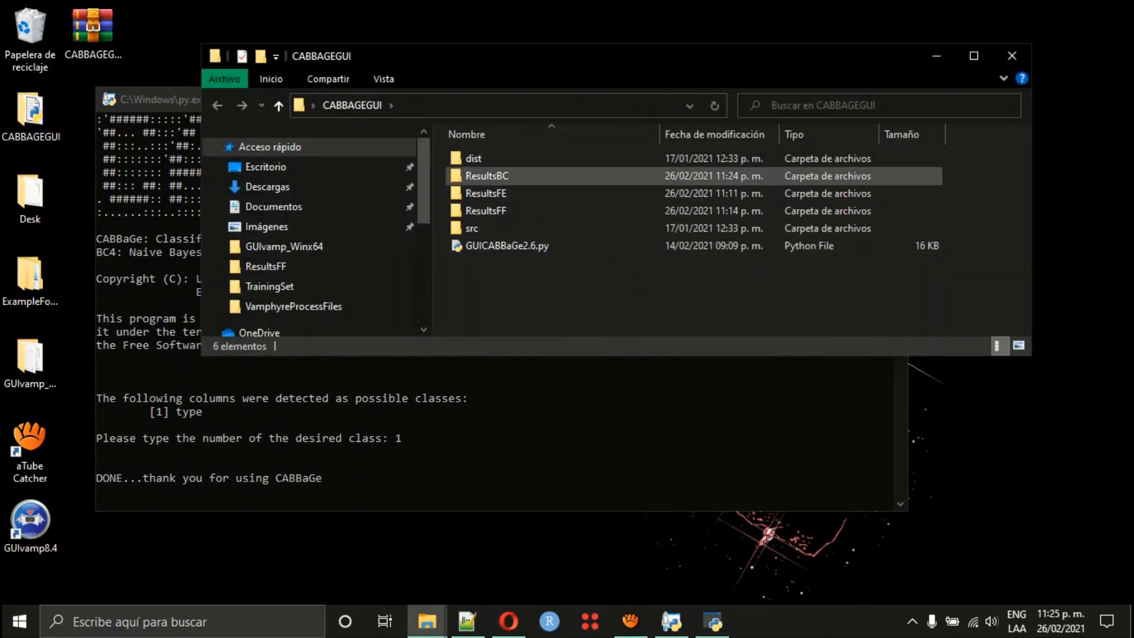
double_click(487, 175)
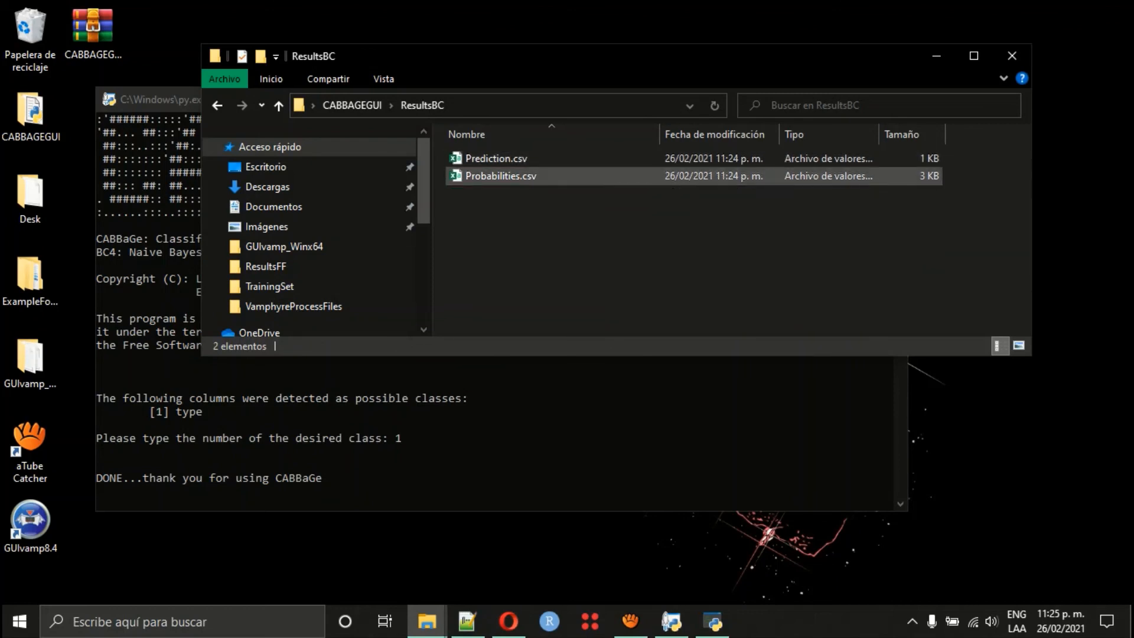
left_click(496, 159)
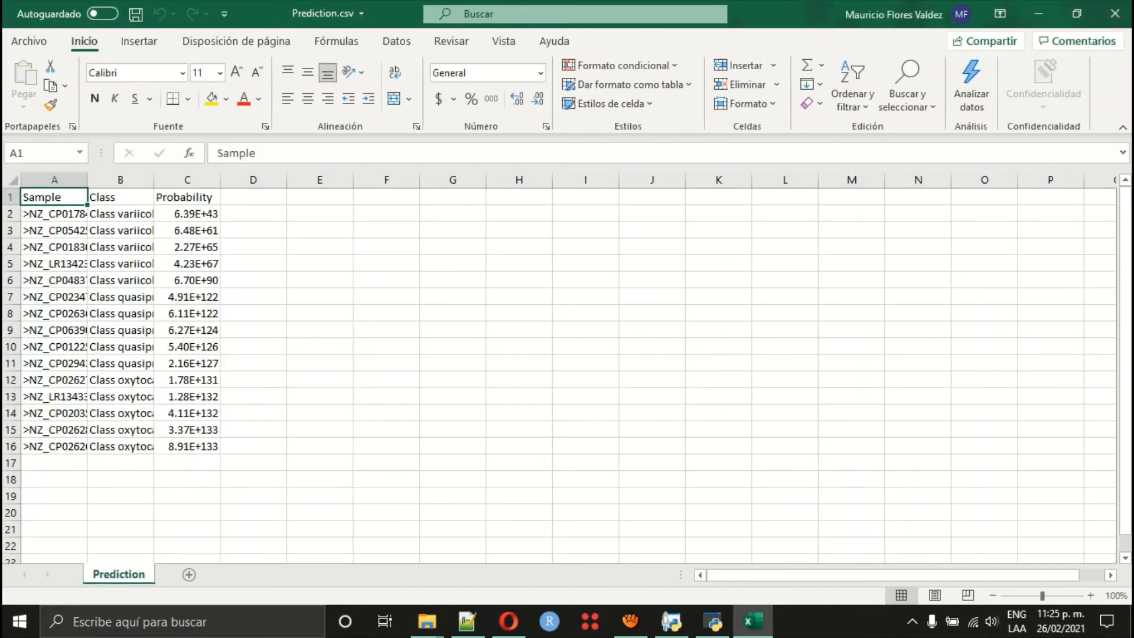
Fit the Class and Sample columns to their contents and review the predicted class of each sample.
double_click(154, 180)
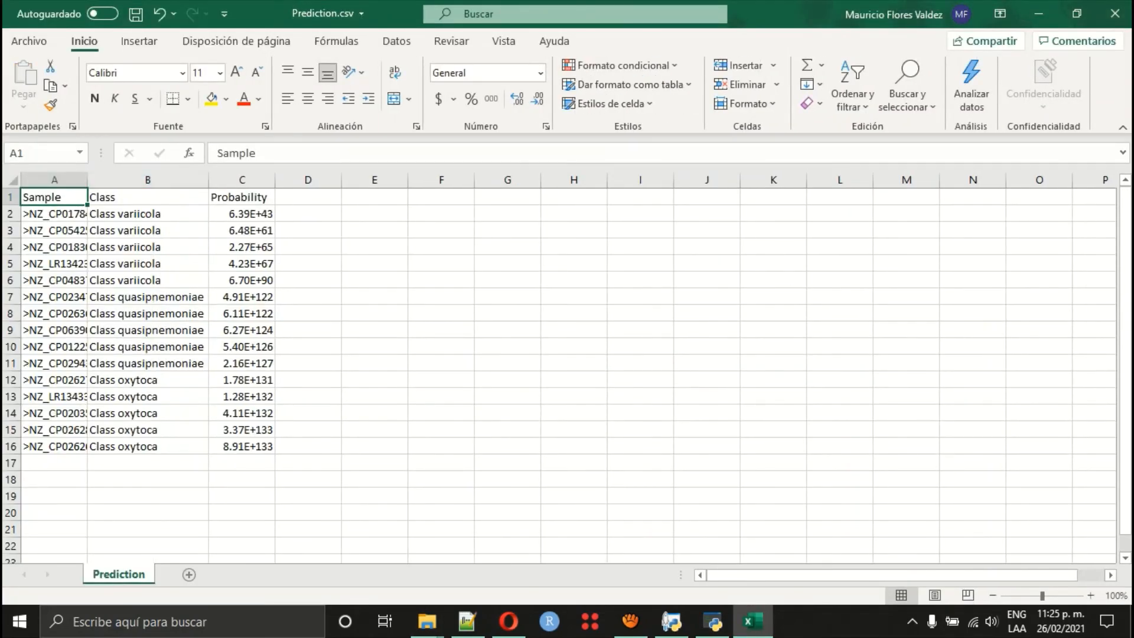
double_click(86, 180)
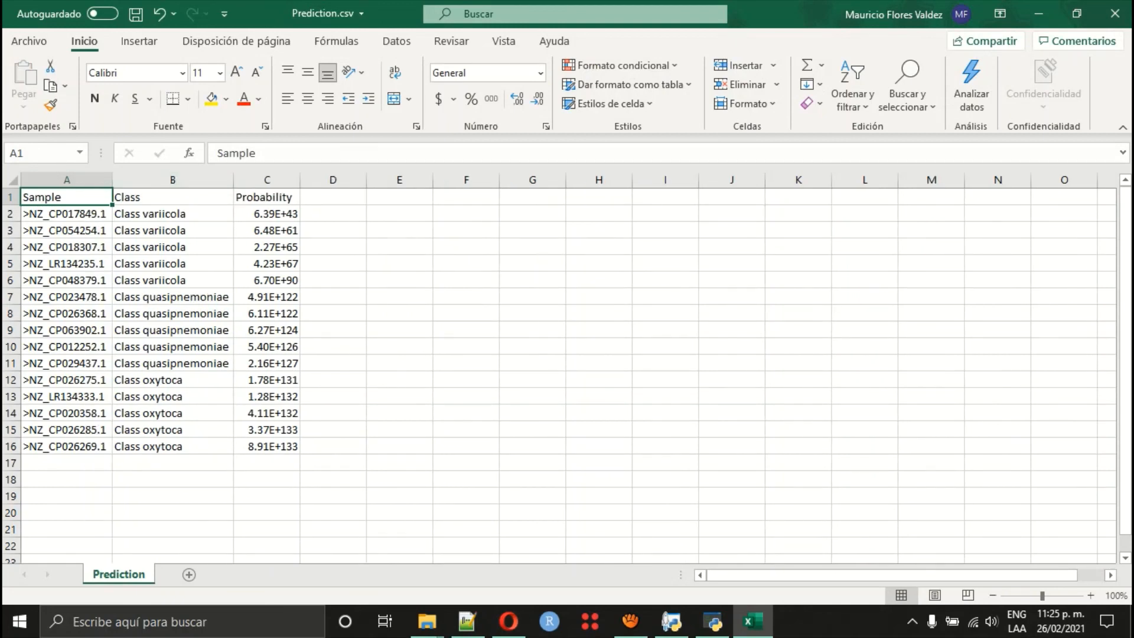
left_click_drag(171, 214, 171, 446)
left_click(466, 280)
left_click(466, 413)
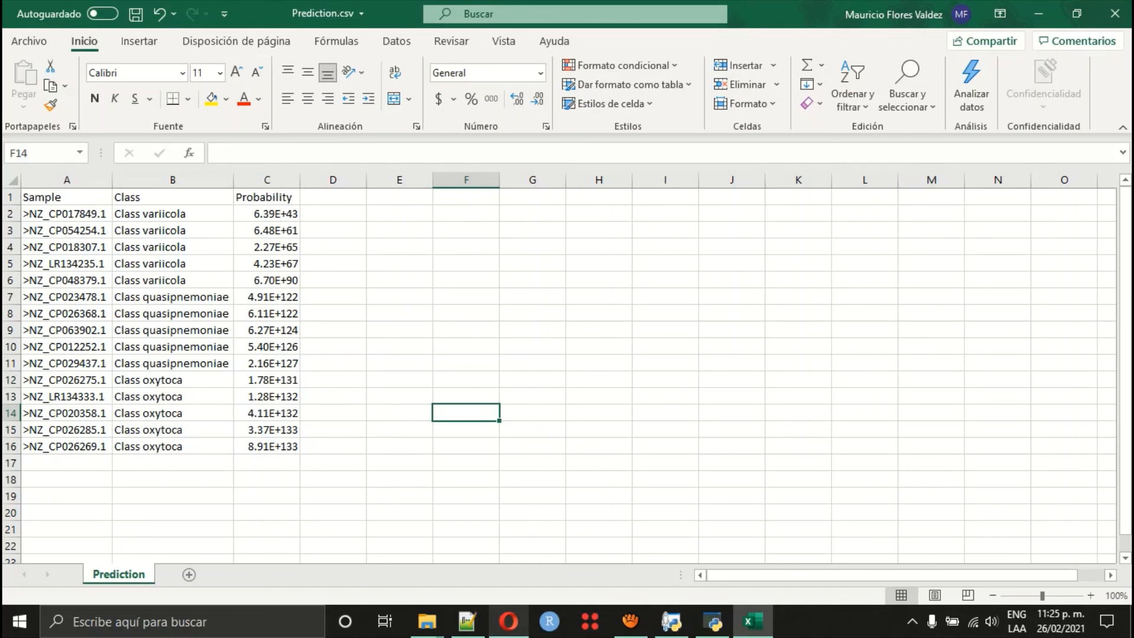
Switch to the CABBaGe GitHub page in Opera and compare its expected table of samples, classes and probabilities with the prediction.
left_click(509, 622)
scroll(449, 331, "down", 14)
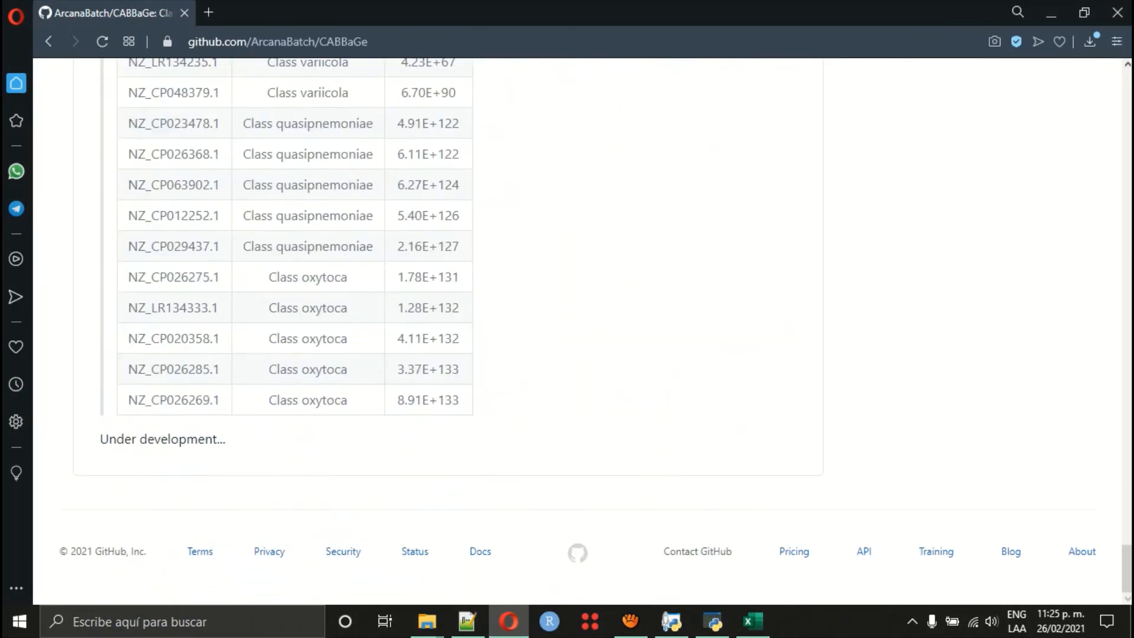
scroll(449, 330, "up", 3)
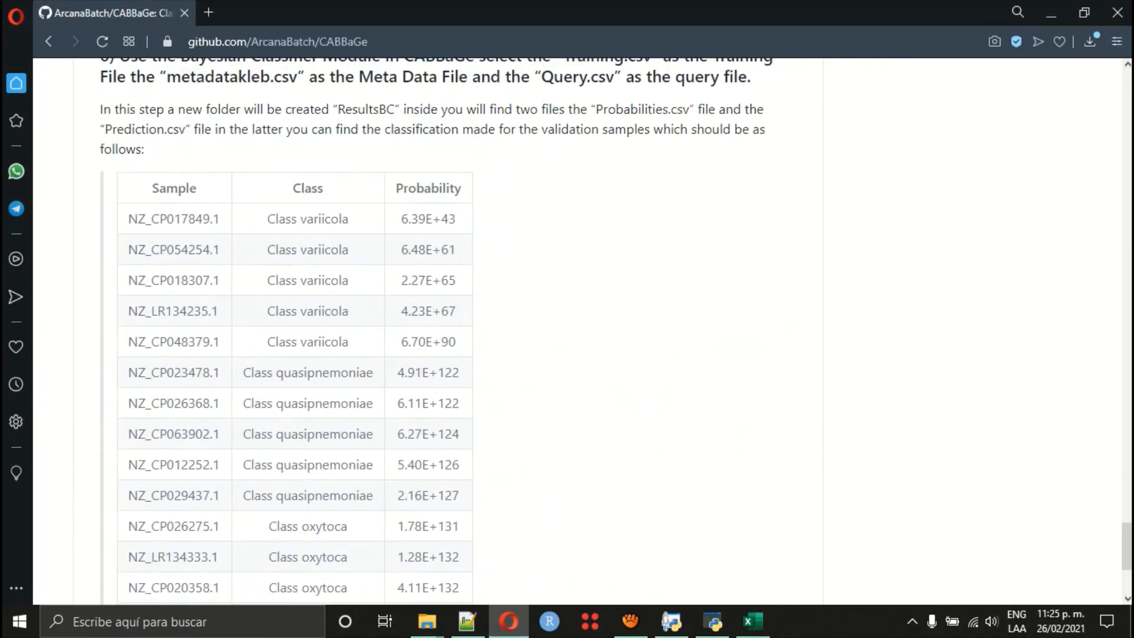
scroll(449, 330, "down", 1)
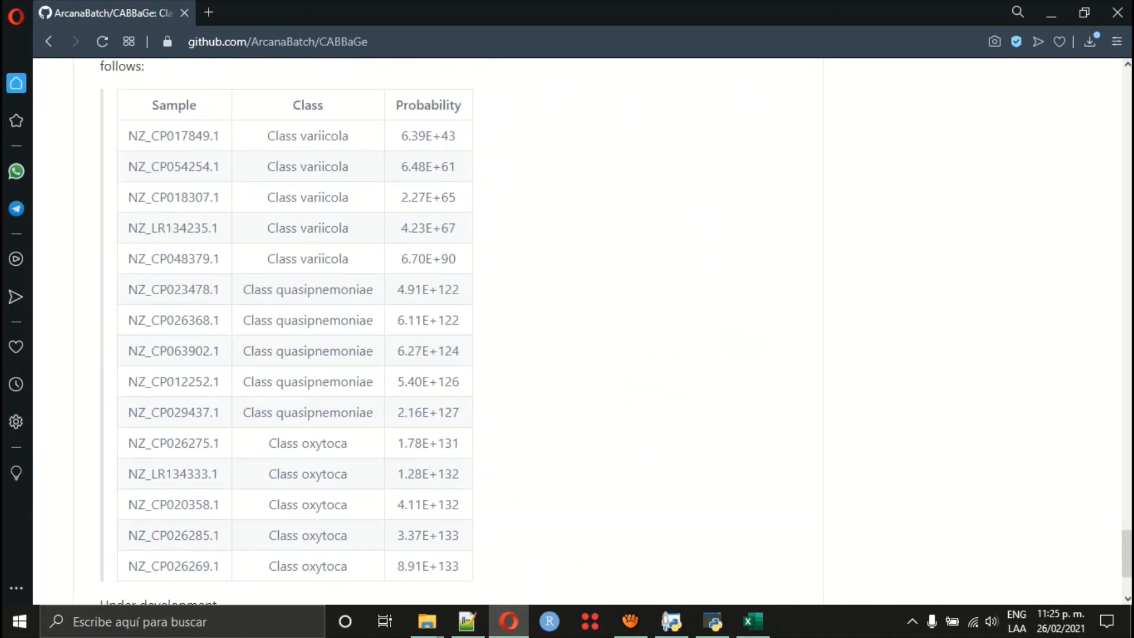
scroll(449, 330, "down", 1)
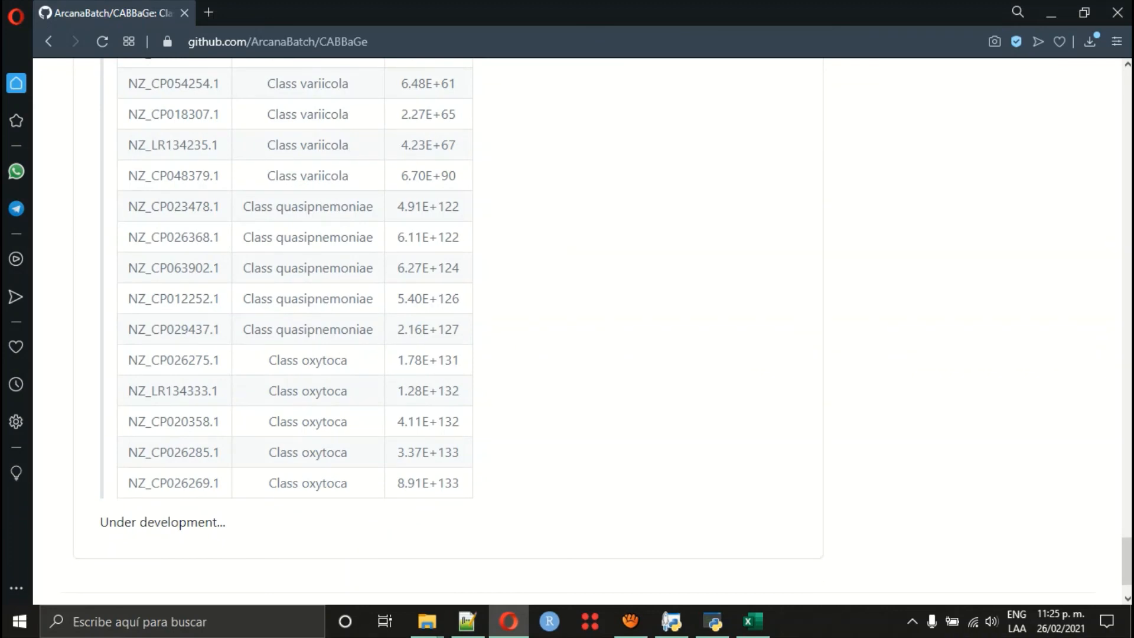
scroll(449, 331, "up", 2)
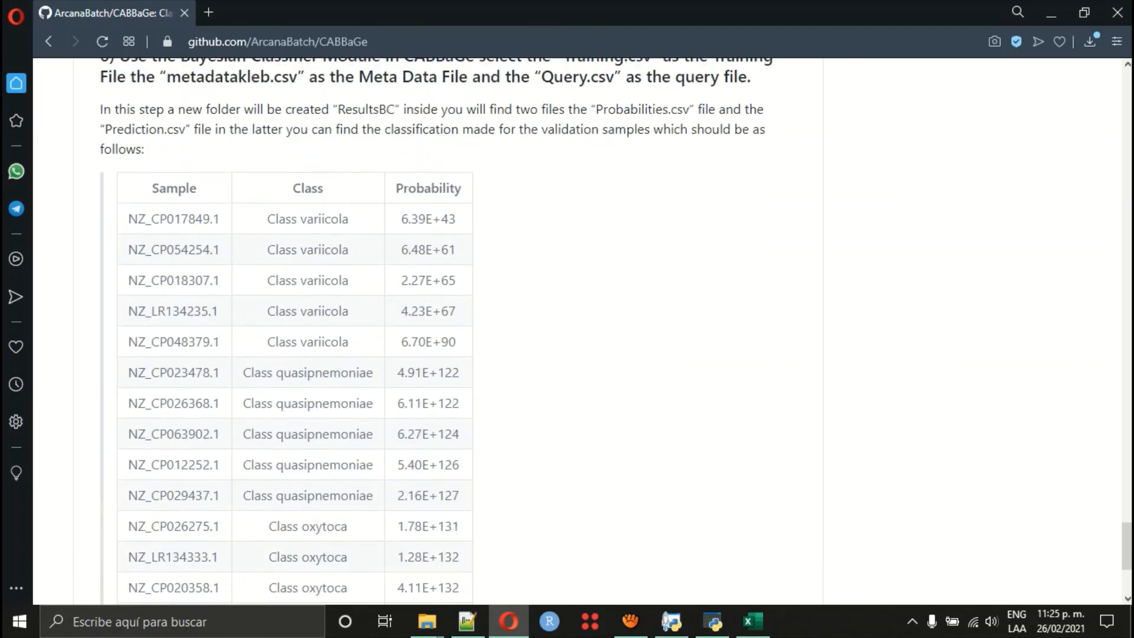
scroll(449, 331, "down", 2)
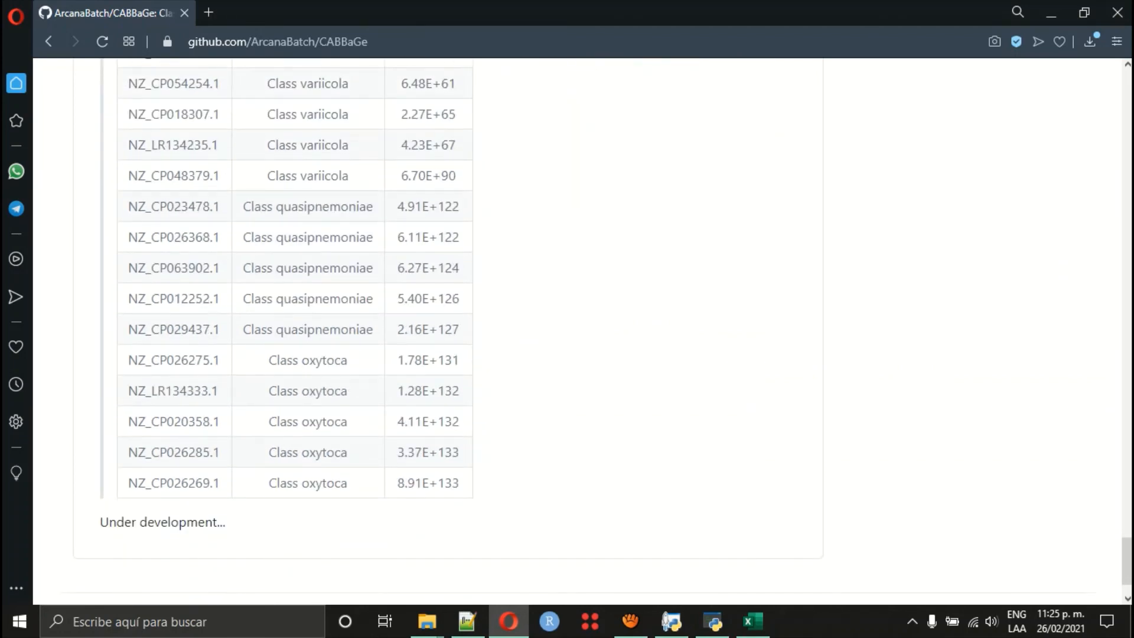
scroll(449, 331, "up", 3)
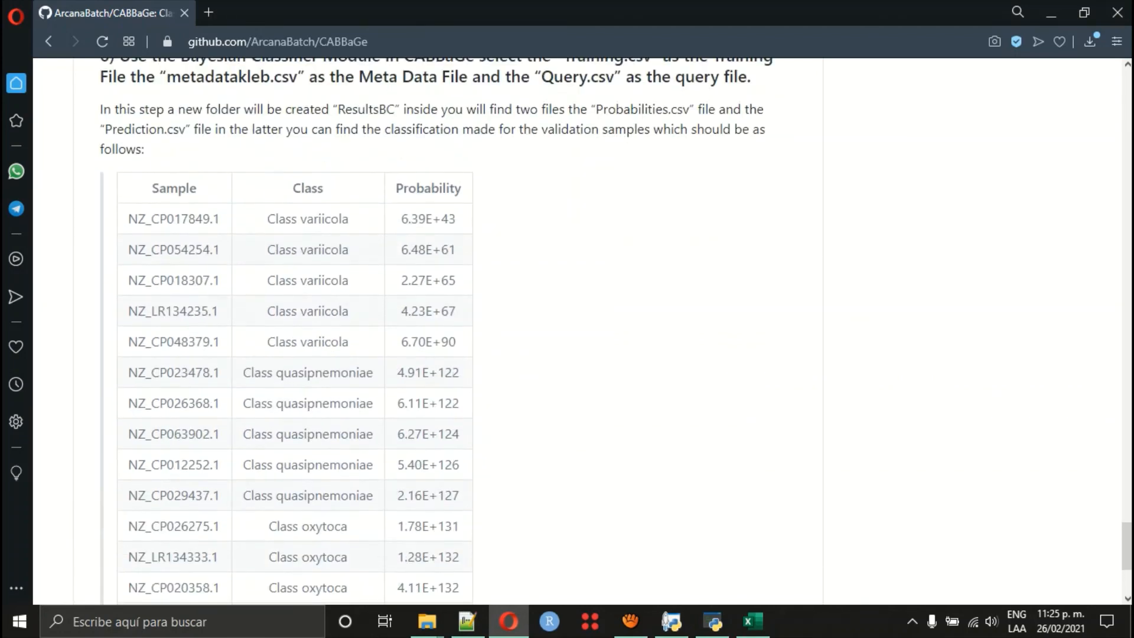
scroll(449, 331, "down", 2)
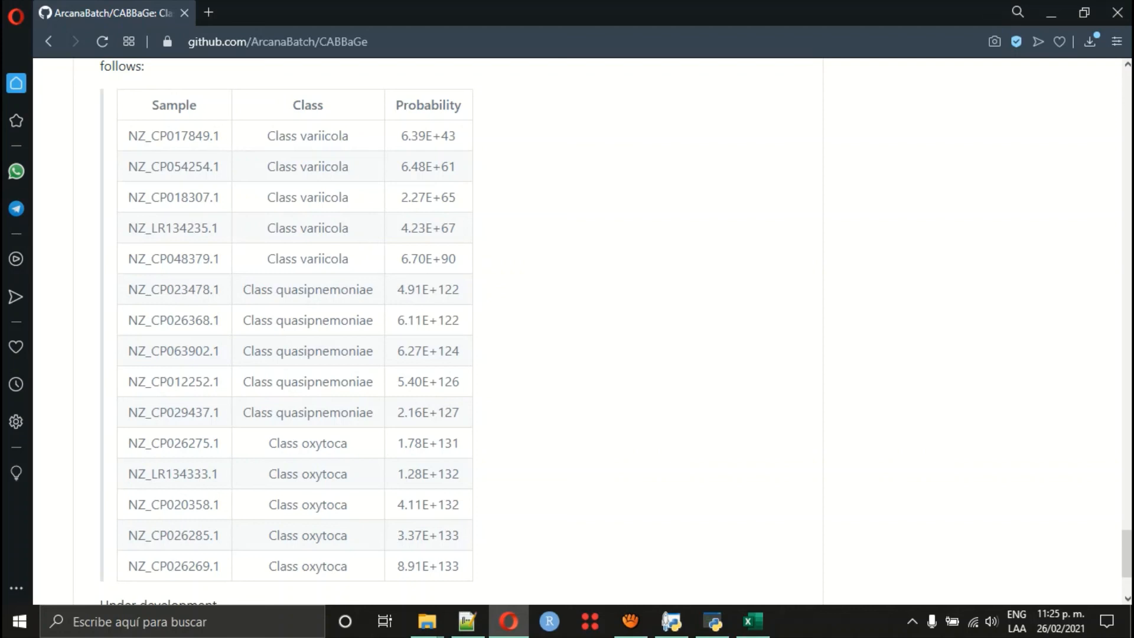
mouse_move(631, 622)
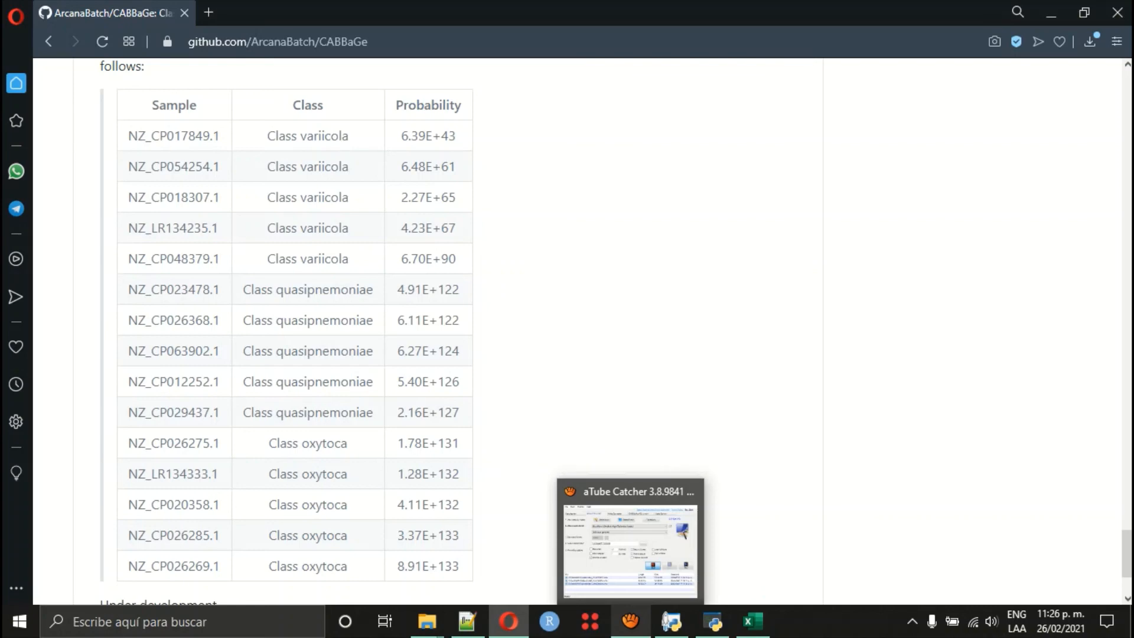
left_click(630, 622)
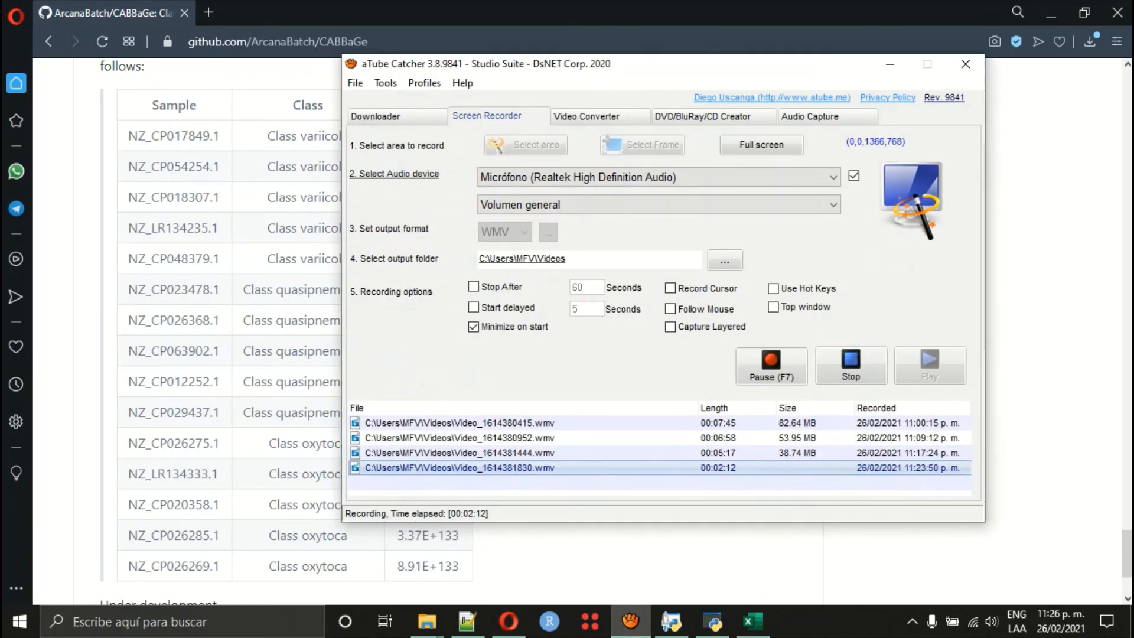